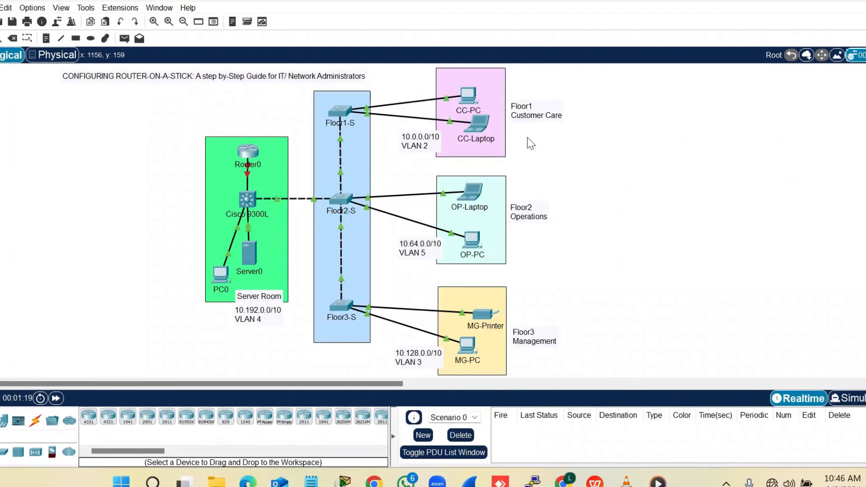
Open CC-PC's IP Configuration and move its window aside so the topology stays visible
{"action": "left_click", "coordinate": [469, 96]}
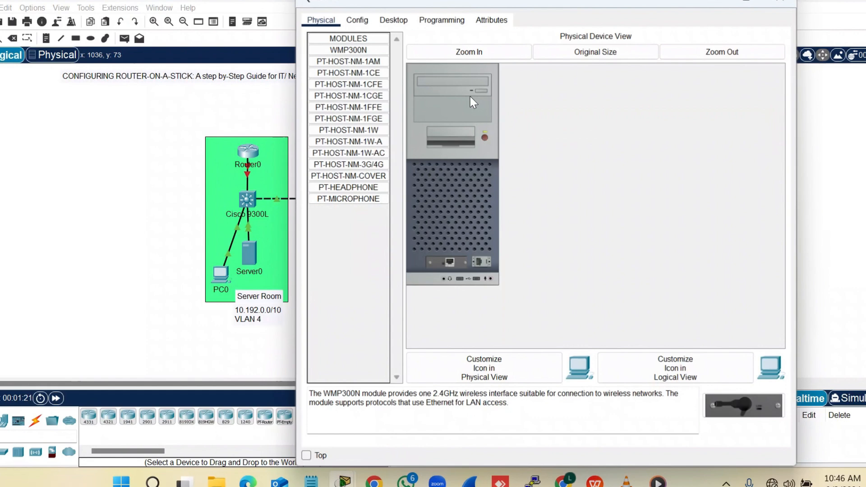
{"action": "left_click", "coordinate": [393, 20]}
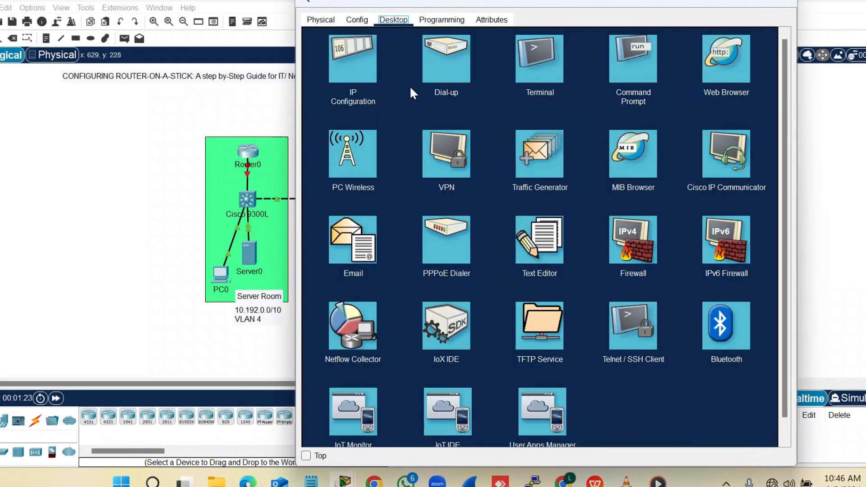
{"action": "left_click", "coordinate": [354, 61]}
{"action": "left_click_drag", "start_coordinate": [451, 1], "coordinate": [557, 11]}
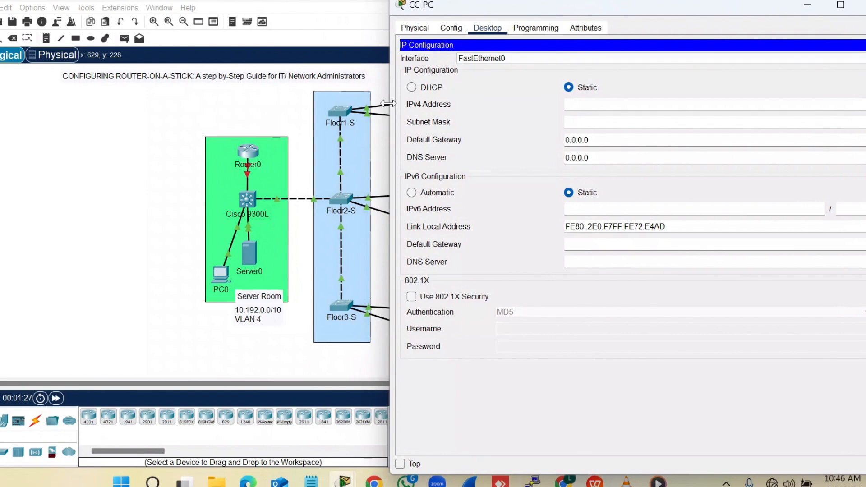
{"action": "left_click_drag", "start_coordinate": [407, 103], "coordinate": [476, 103]}
{"action": "scroll", "coordinate": [382, 188], "scroll_direction": "right", "scroll_amount": 4}
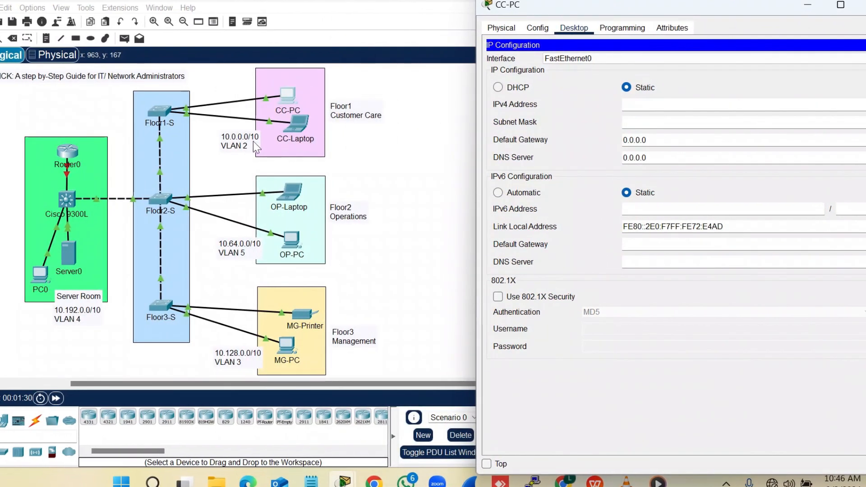
Enter CC-PC's IPv4 address 10.0.0.2 and mask 255.192.0.0, then start the gateway 10.0.0.1
{"action": "left_click", "coordinate": [647, 106]}
{"action": "type", "text": "10.0.0.2"}
{"action": "key", "text": "Tab"}
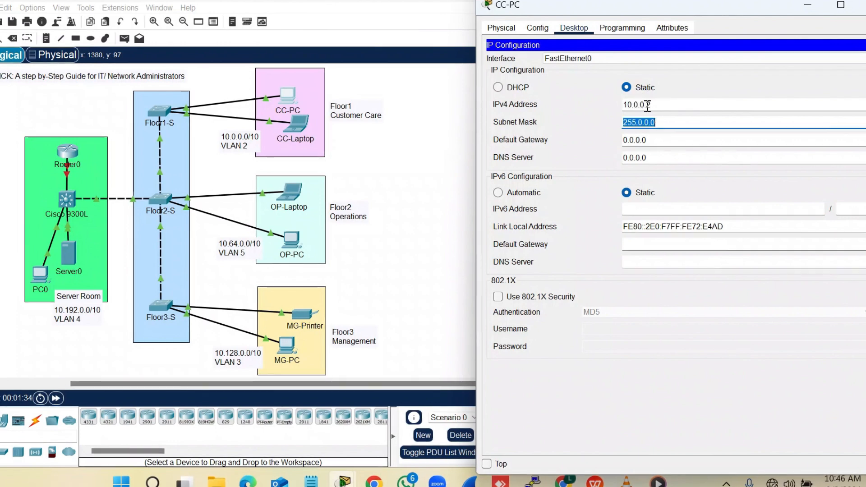
{"action": "type", "text": "255."}
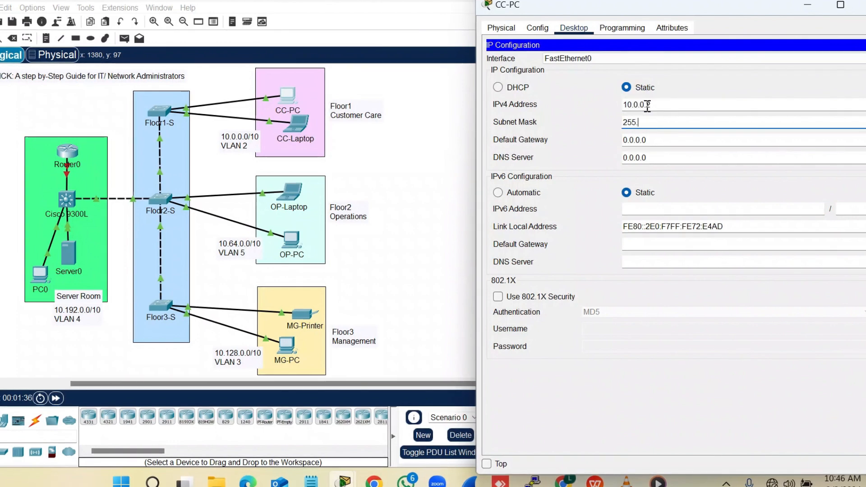
{"action": "type", "text": "192.0.0"}
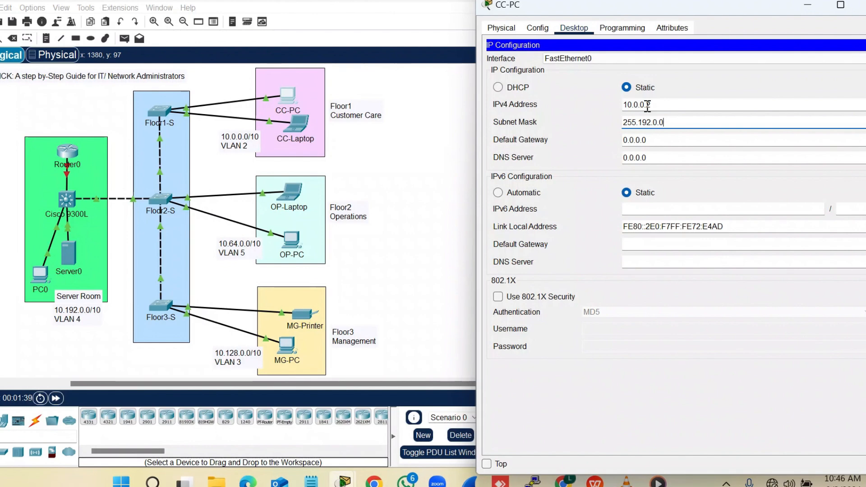
{"action": "key", "text": "Tab"}
{"action": "type", "text": "10."}
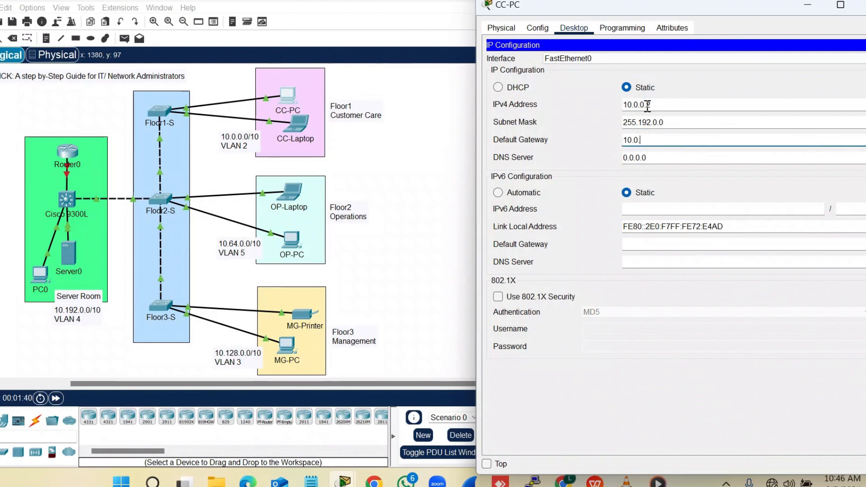
{"action": "key", "text": "ctrl+a"}
Close CC-PC's window and open CC-Laptop's IP Configuration
{"action": "left_click", "coordinate": [861, 5]}
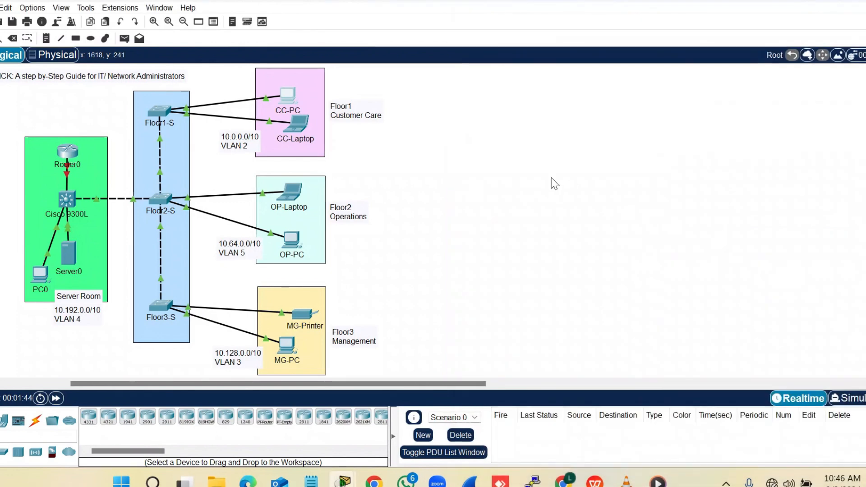
{"action": "left_click", "coordinate": [300, 124]}
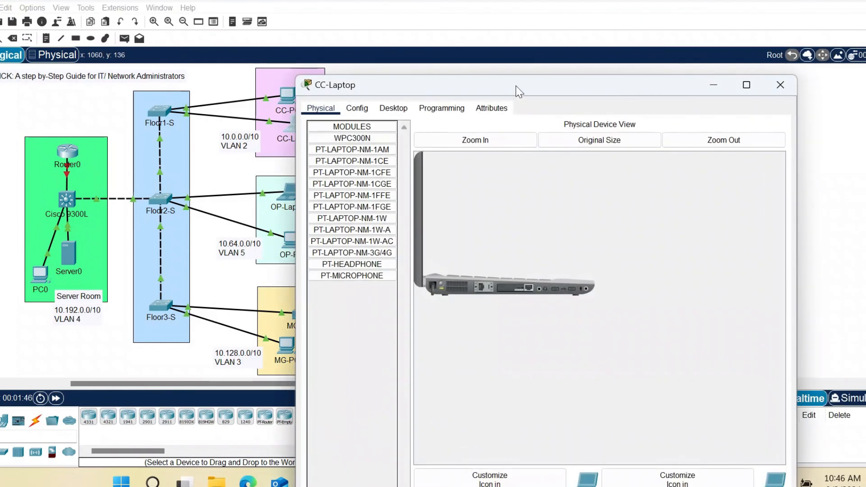
{"action": "left_click_drag", "start_coordinate": [519, 91], "coordinate": [625, 1]}
{"action": "left_click", "coordinate": [504, 20]}
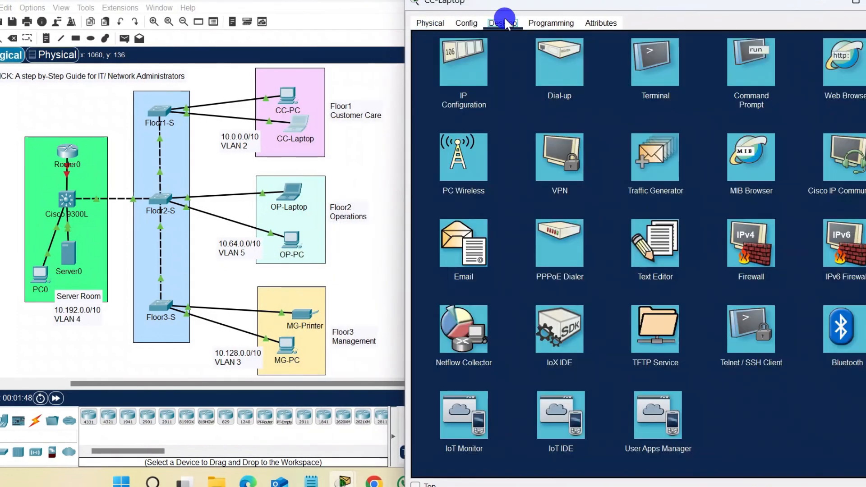
{"action": "left_click", "coordinate": [450, 79]}
Give CC-Laptop IP 10.0.0.3, mask 255.192.0.0, gateway 10.0.0.1, and close its window
{"action": "left_click", "coordinate": [609, 99]}
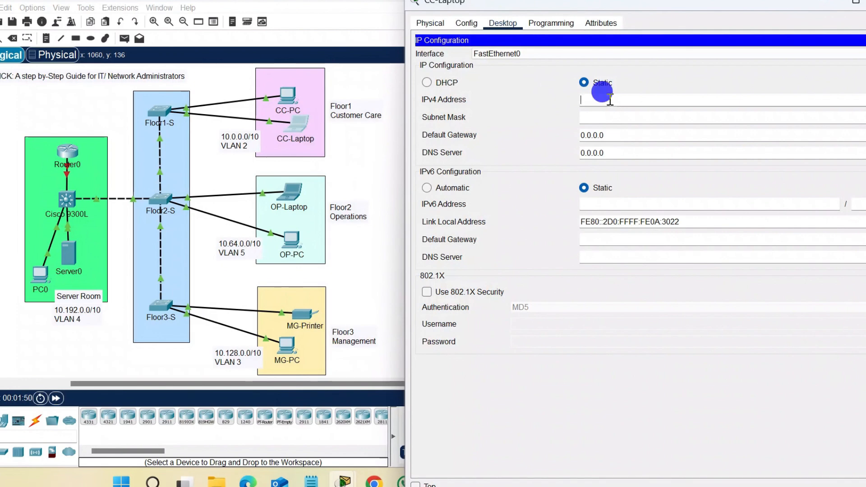
{"action": "type", "text": "10.0.0.1"}
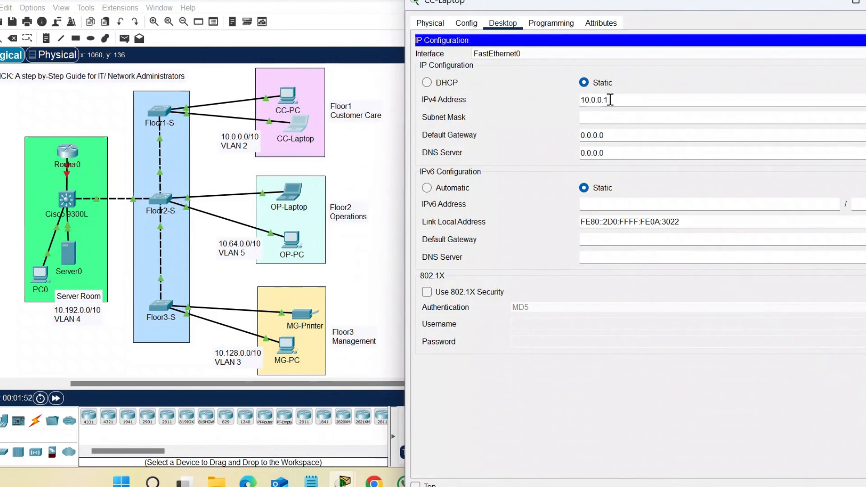
{"action": "type", "text": "3"}
{"action": "key", "text": "Tab"}
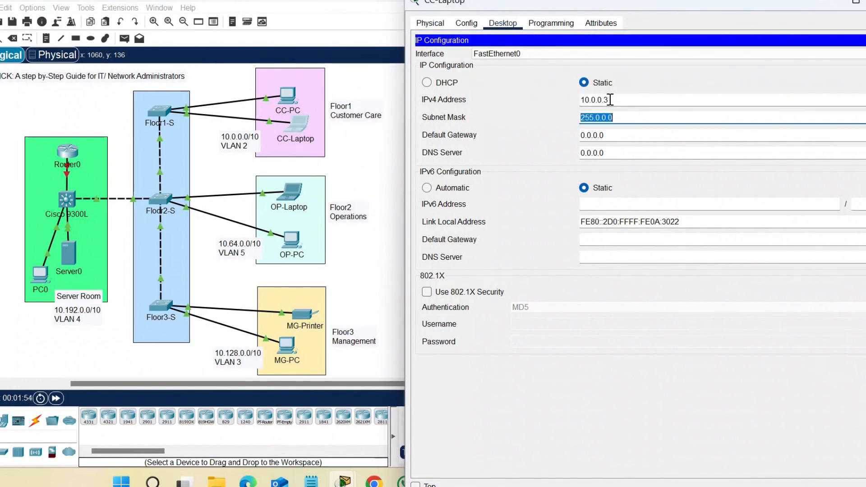
{"action": "type", "text": "255.192.0.0"}
{"action": "key", "text": "Tab"}
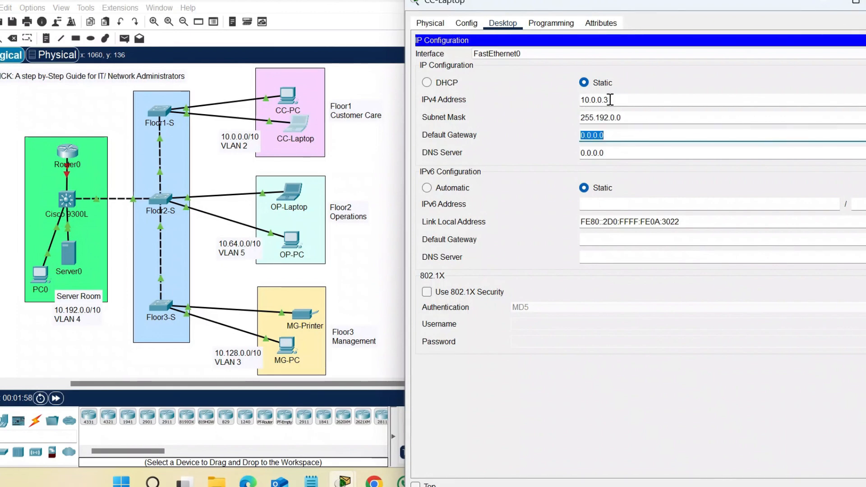
{"action": "type", "text": "10.0.0.1"}
{"action": "left_click", "coordinate": [865, 2]}
Open OP-Laptop's IP Configuration with its window moved aside
{"action": "left_click", "coordinate": [291, 199]}
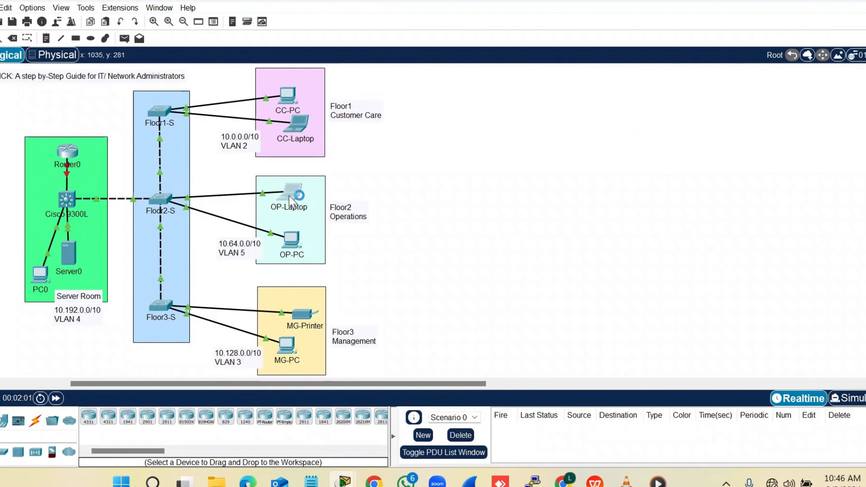
{"action": "left_click_drag", "start_coordinate": [525, 4], "coordinate": [616, 6]}
{"action": "left_click", "coordinate": [493, 22]}
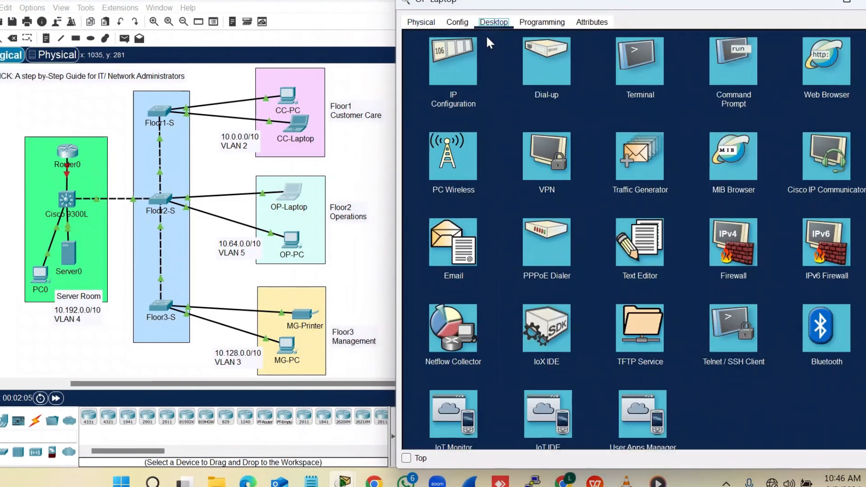
{"action": "left_click", "coordinate": [464, 71]}
Give OP-Laptop IP 10.64.0.2, mask 255.192.0.0, gateway 10.64.0.1, and close its window
{"action": "left_click", "coordinate": [593, 98]}
{"action": "type", "text": "1"}
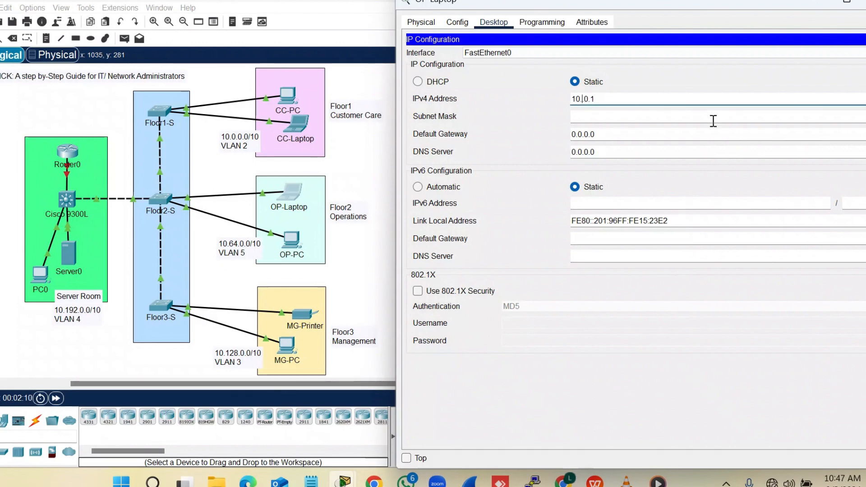
{"action": "type", "text": "0.0.0.164"}
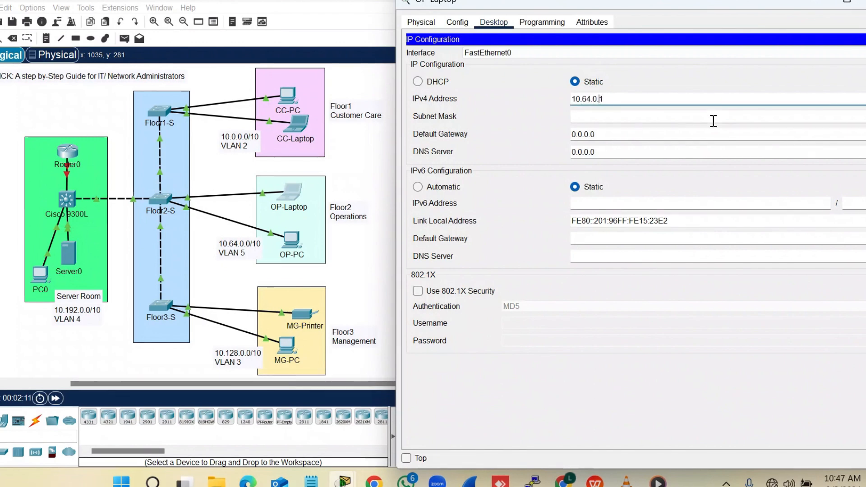
{"action": "key", "text": "Delete"}
{"action": "type", "text": "2"}
{"action": "key", "text": "Tab"}
{"action": "type", "text": "2"}
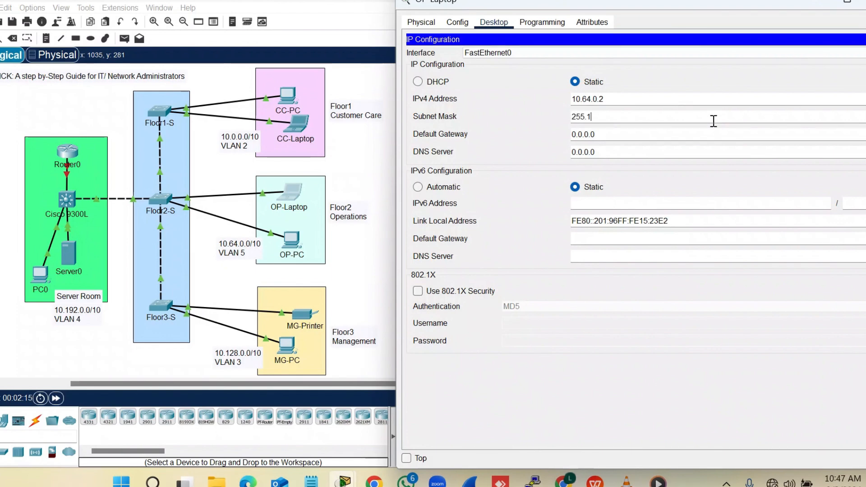
{"action": "type", "text": "55.192.0.0"}
{"action": "key", "text": "Tab"}
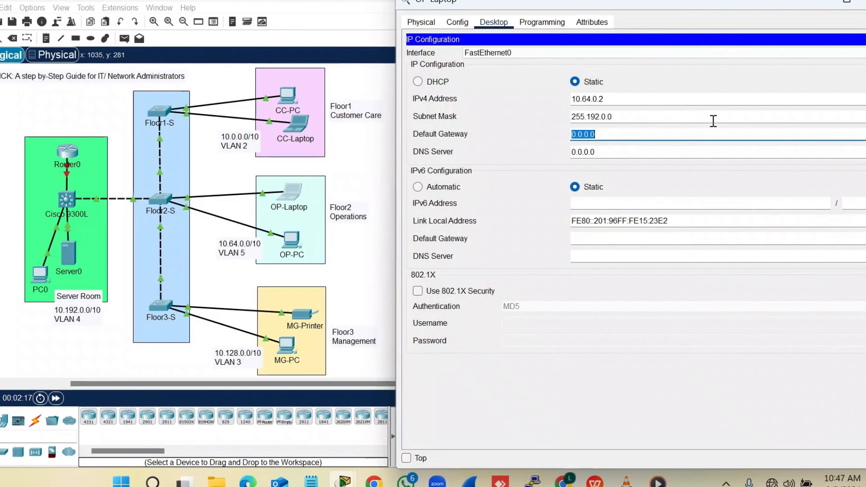
{"action": "type", "text": "10.0.0.1"}
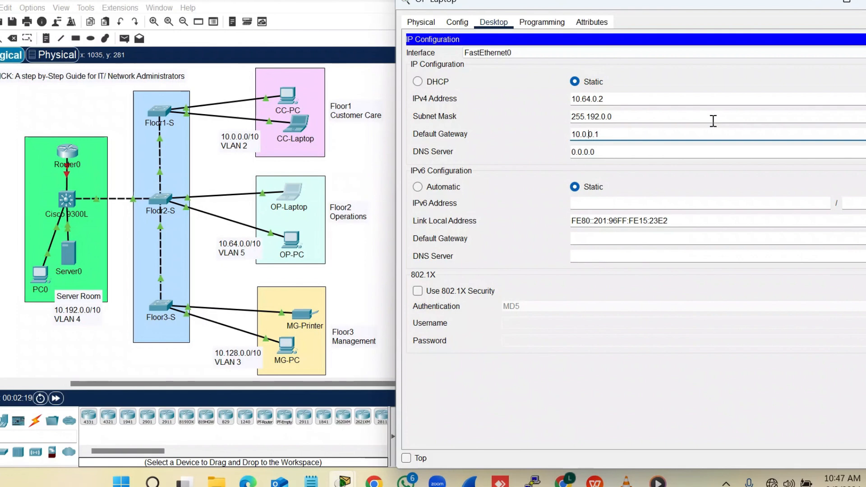
{"action": "type", "text": "64"}
{"action": "left_click", "coordinate": [865, 2]}
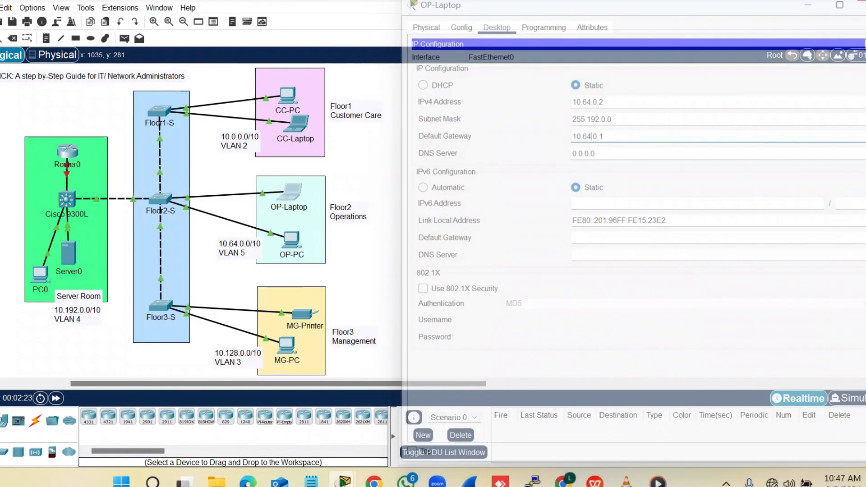
Open OP-PC's IP Configuration with its window moved off the topology
{"action": "left_click", "coordinate": [295, 240]}
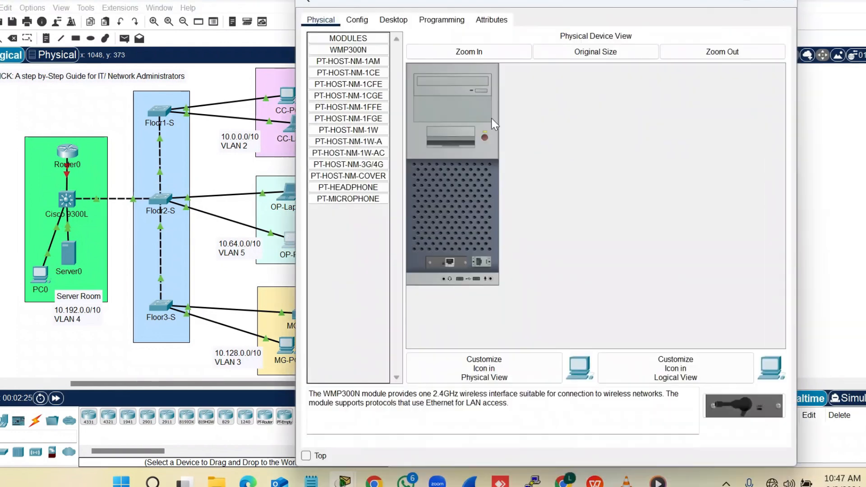
{"action": "left_click_drag", "start_coordinate": [531, 6], "coordinate": [624, 5]}
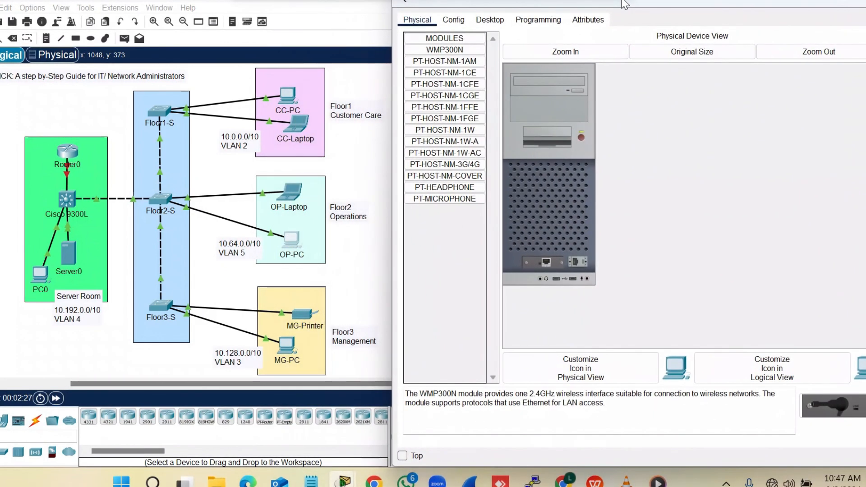
{"action": "left_click", "coordinate": [480, 21]}
{"action": "left_click", "coordinate": [446, 60]}
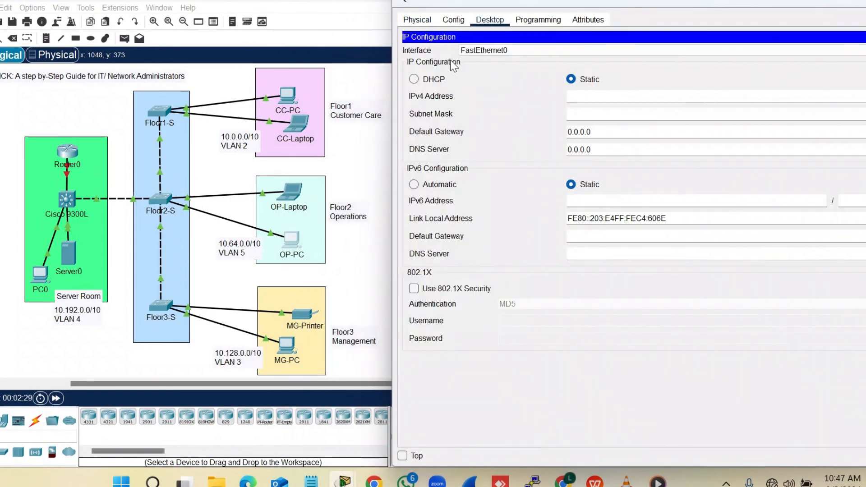
Enter OP-PC's IPv4 address 10.64.0.3
{"action": "left_click", "coordinate": [597, 90]}
{"action": "type", "text": "10.0.0.1"}
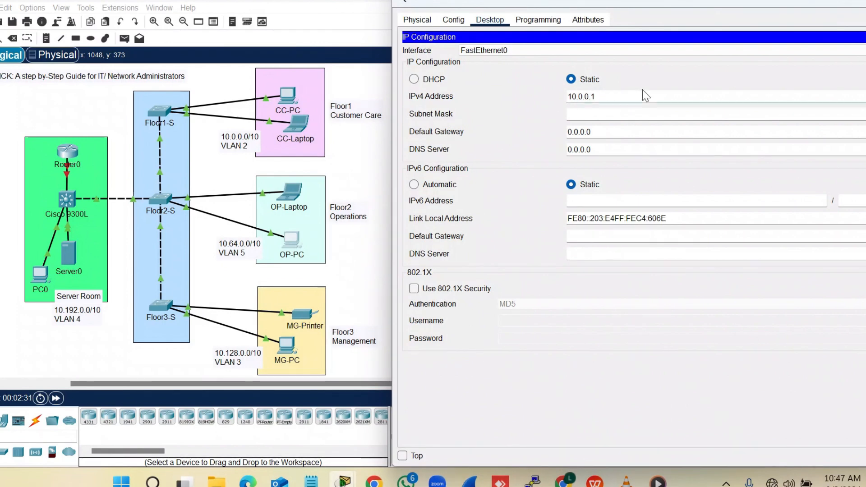
{"action": "key", "text": "BackSpace"}
{"action": "type", "text": "3"}
{"action": "key", "text": "Left"}
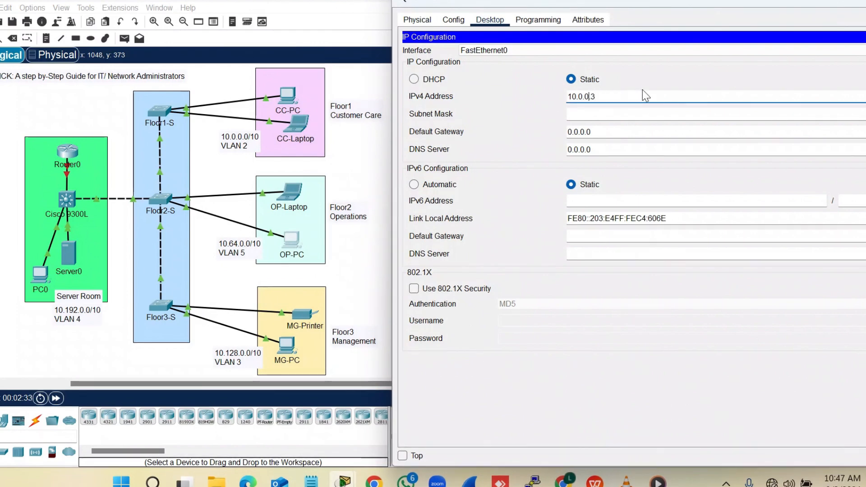
{"action": "key", "text": "BackSpace"}
{"action": "type", "text": "64"}
Set OP-PC's mask 255.192.0.0 and gateway 10.64.0.1, then close its window
{"action": "key", "text": "Tab"}
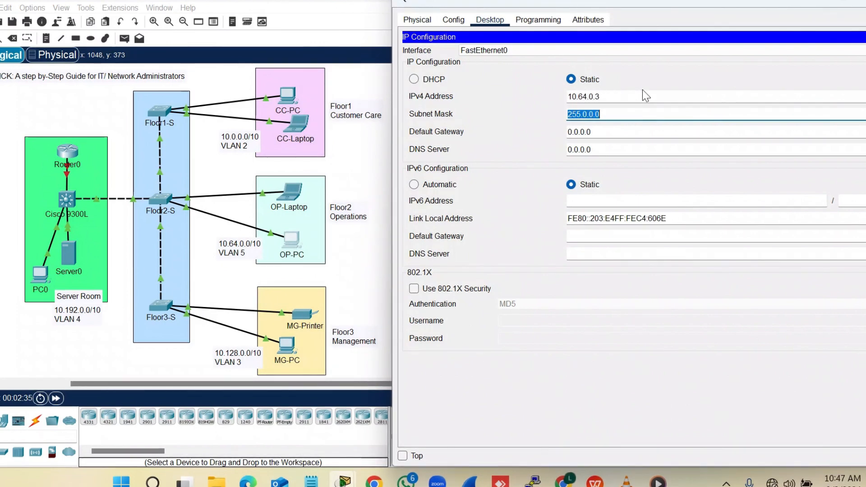
{"action": "type", "text": "255."}
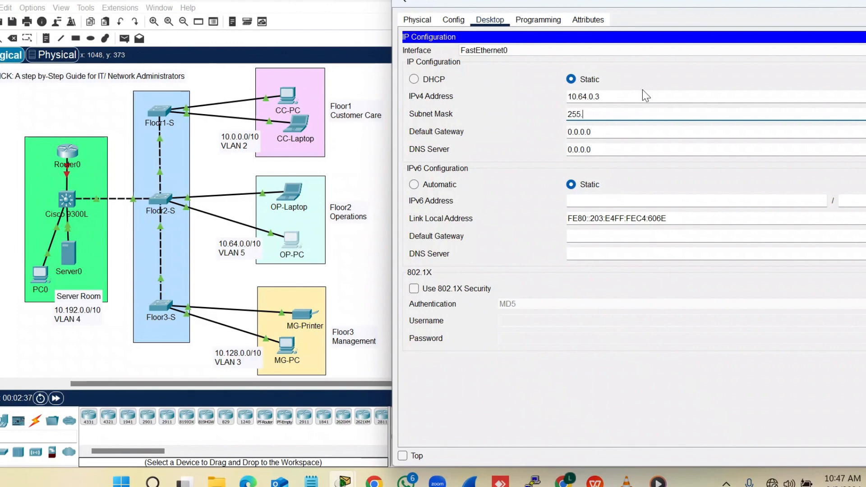
{"action": "type", "text": "192.0.0"}
{"action": "key", "text": "Tab"}
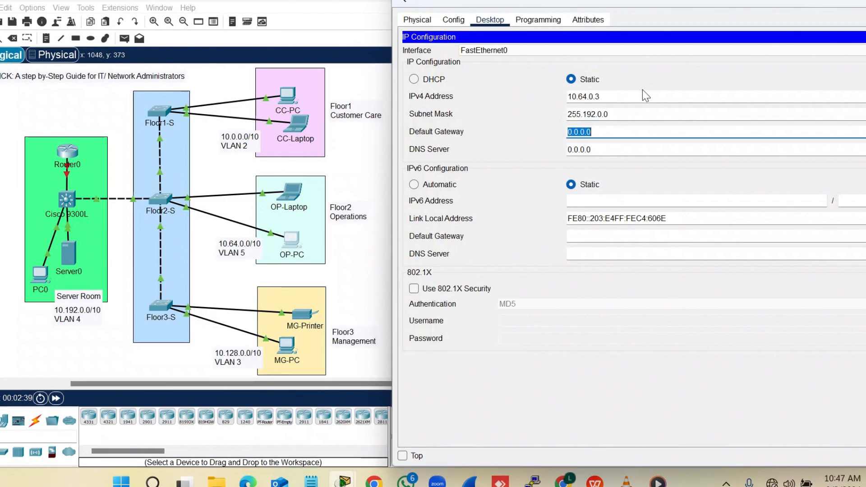
{"action": "type", "text": "10.0.0.1"}
{"action": "key", "text": "Left"}
{"action": "key", "text": "Left"}
{"action": "key", "text": "Left"}
{"action": "key", "text": "BackSpace"}
{"action": "key", "text": "BackSpace"}
{"action": "type", "text": "64"}
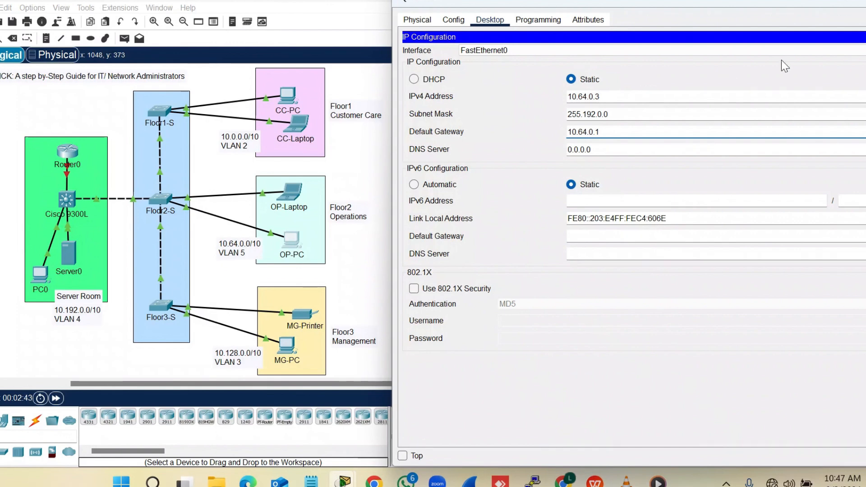
{"action": "left_click", "coordinate": [863, 3]}
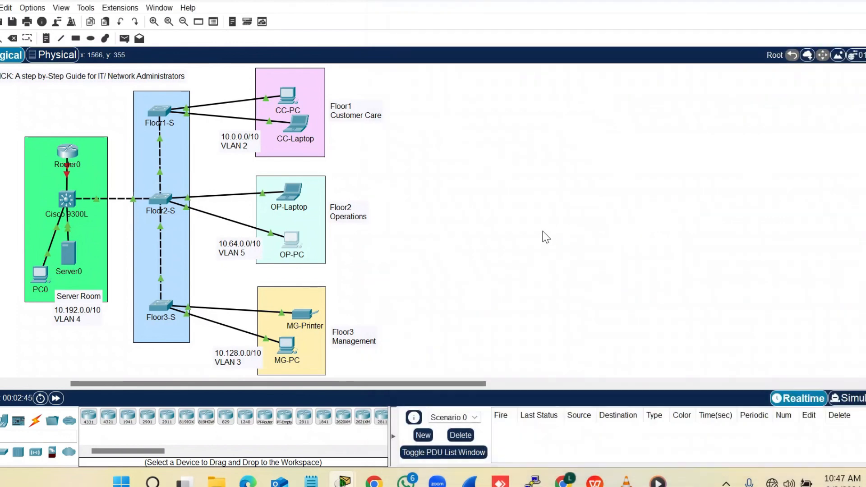
Set MG-Printer's default gateway to 10.128.0.1 in its Config settings
{"action": "left_click", "coordinate": [304, 318]}
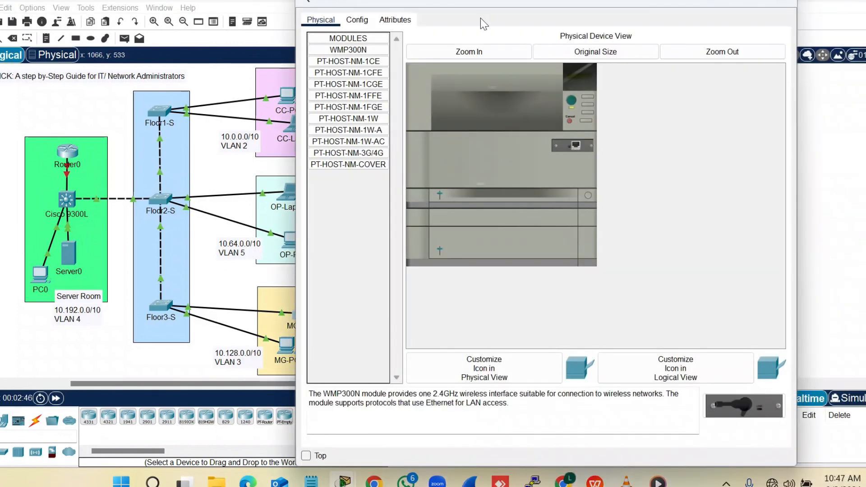
{"action": "left_click_drag", "start_coordinate": [480, 6], "coordinate": [580, 12]}
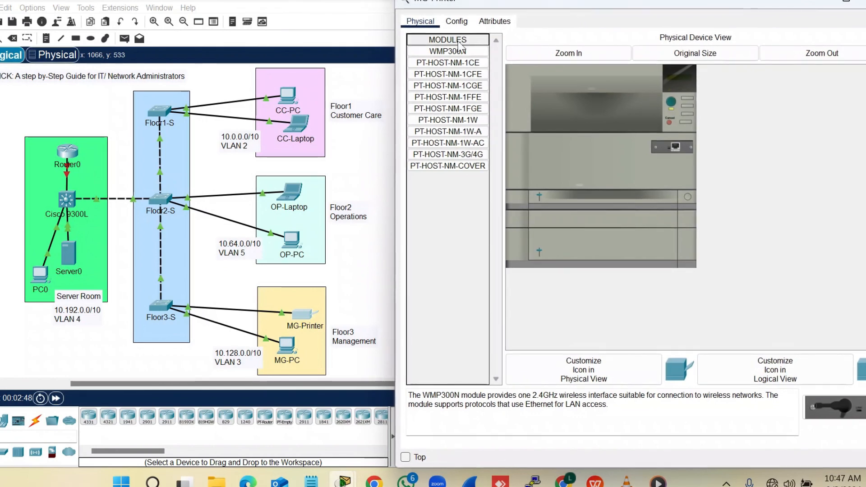
{"action": "left_click", "coordinate": [456, 21]}
{"action": "left_click", "coordinate": [574, 129]}
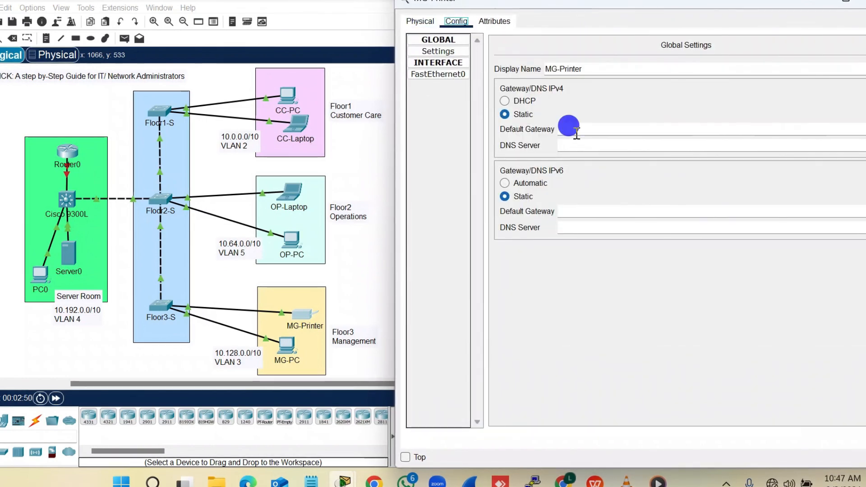
{"action": "type", "text": "10.0.0.1"}
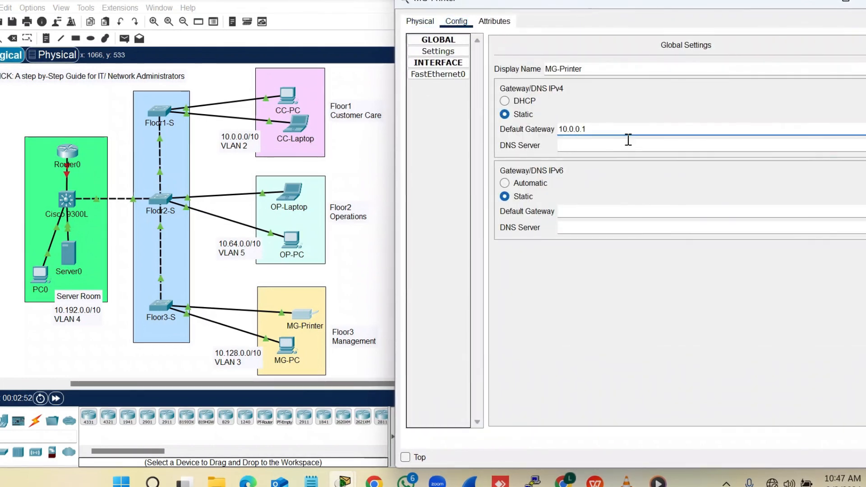
{"action": "key", "text": "Left"}
{"action": "key", "text": "Left"}
{"action": "key", "text": "BackSpace"}
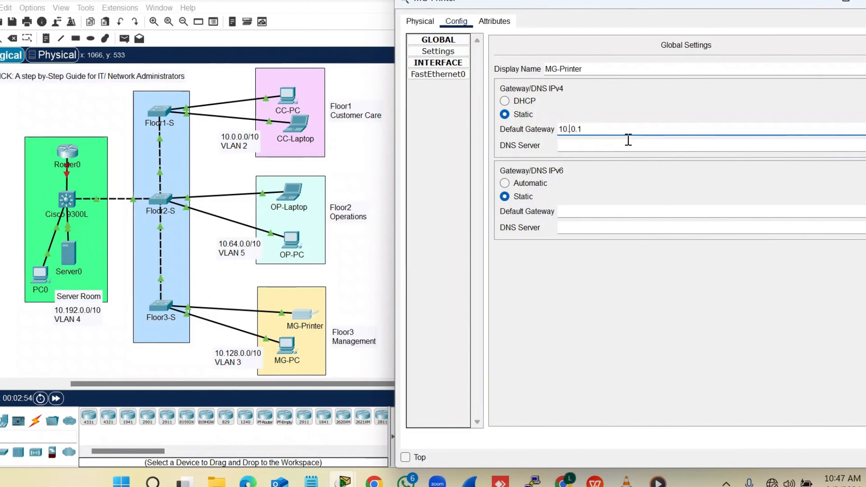
{"action": "type", "text": "128"}
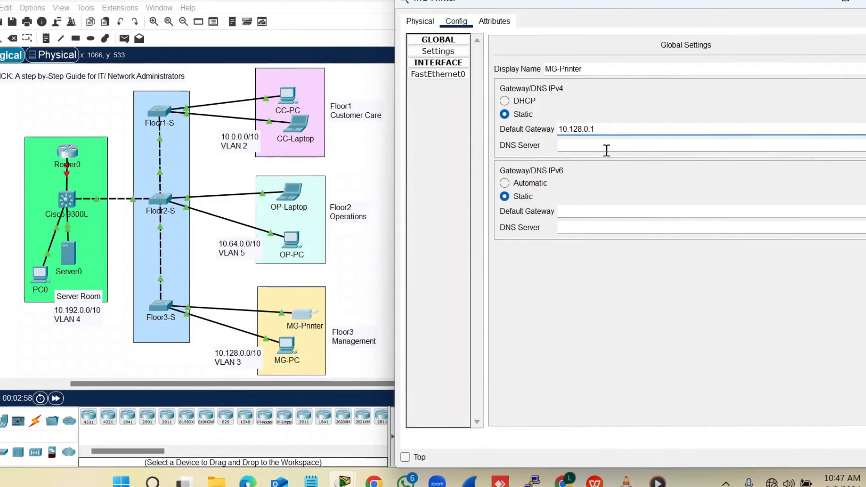
Give MG-Printer's FastEthernet0 the address 10.128.0.2 and mask 255.192.0.0
{"action": "left_click", "coordinate": [434, 76]}
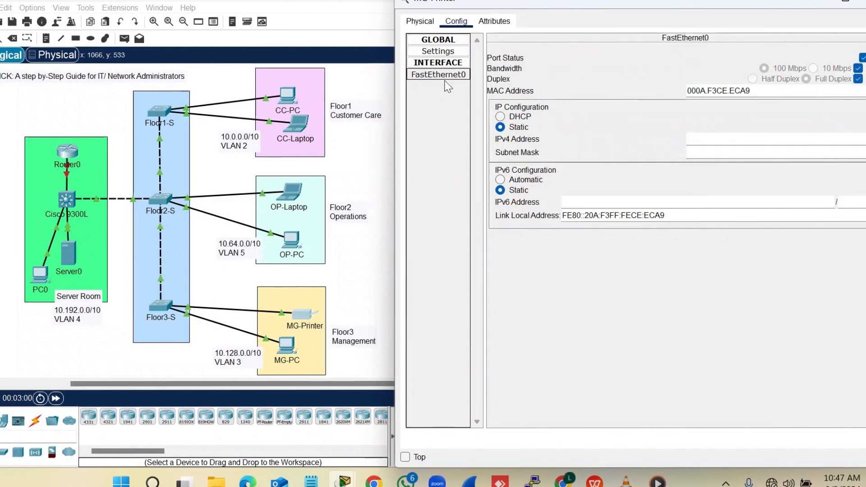
{"action": "left_click", "coordinate": [717, 141]}
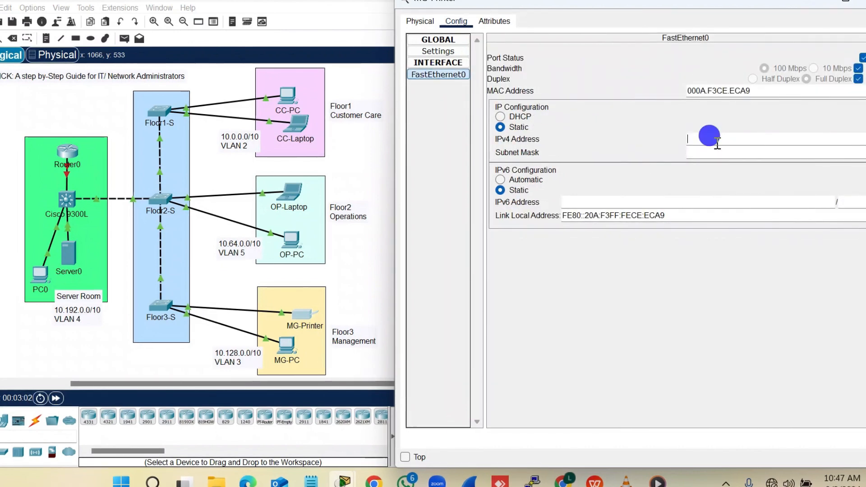
{"action": "type", "text": "10.0.0.1"}
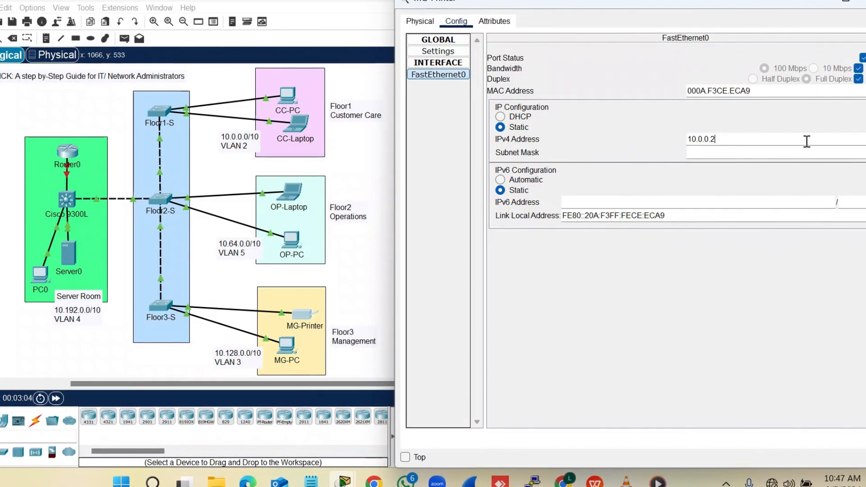
{"action": "key", "text": "Left"}
{"action": "key", "text": "Left"}
{"action": "key", "text": "BackSpace"}
{"action": "type", "text": "128"}
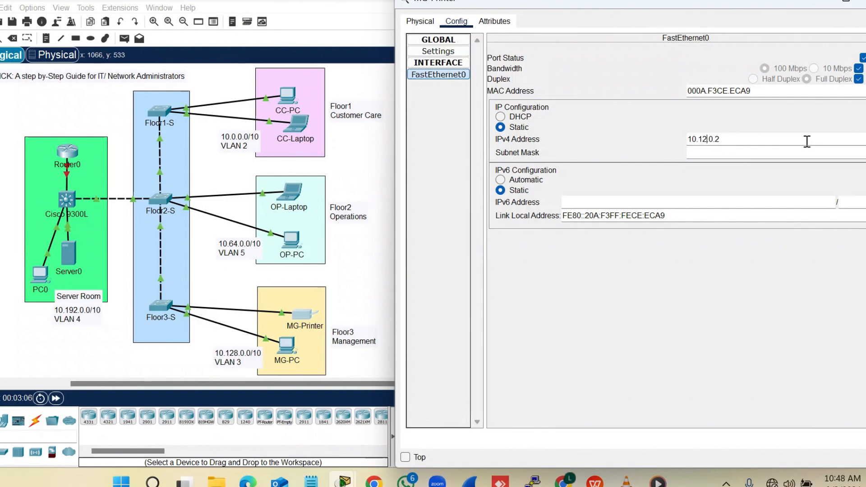
{"action": "key", "text": "Tab"}
{"action": "type", "text": "25"}
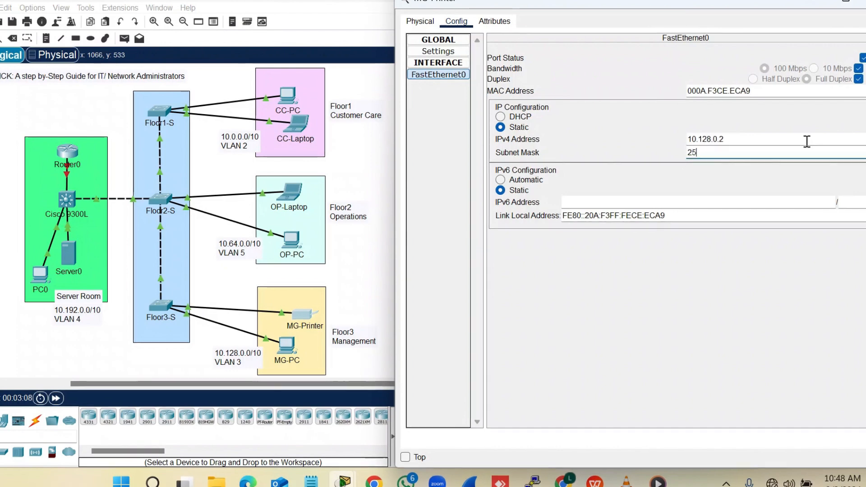
{"action": "type", "text": "5.192.0.0"}
Close MG-Printer's window and open MG-PC's IP Configuration
{"action": "left_click", "coordinate": [865, 1]}
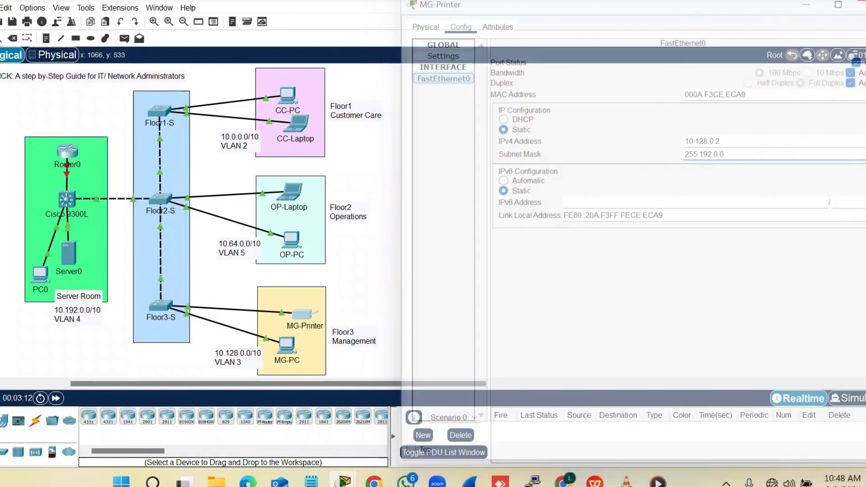
{"action": "left_click", "coordinate": [287, 345]}
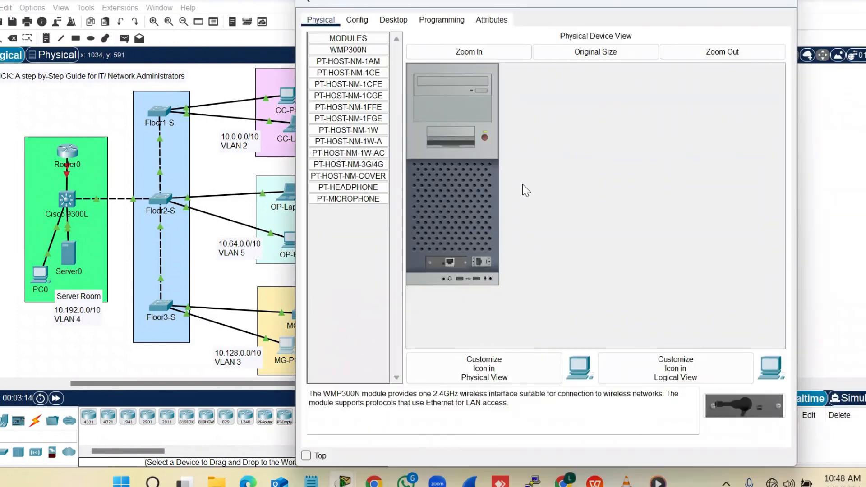
{"action": "left_click_drag", "start_coordinate": [554, 4], "coordinate": [654, 4]}
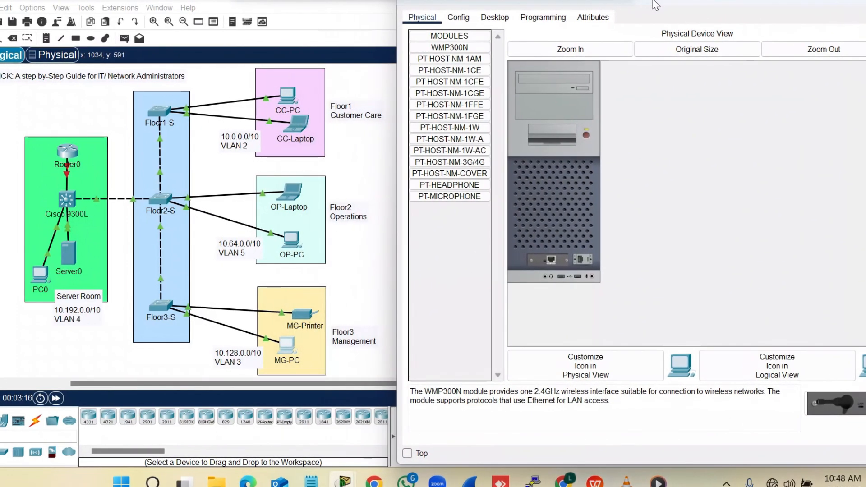
{"action": "left_click", "coordinate": [496, 20]}
{"action": "left_click", "coordinate": [444, 63]}
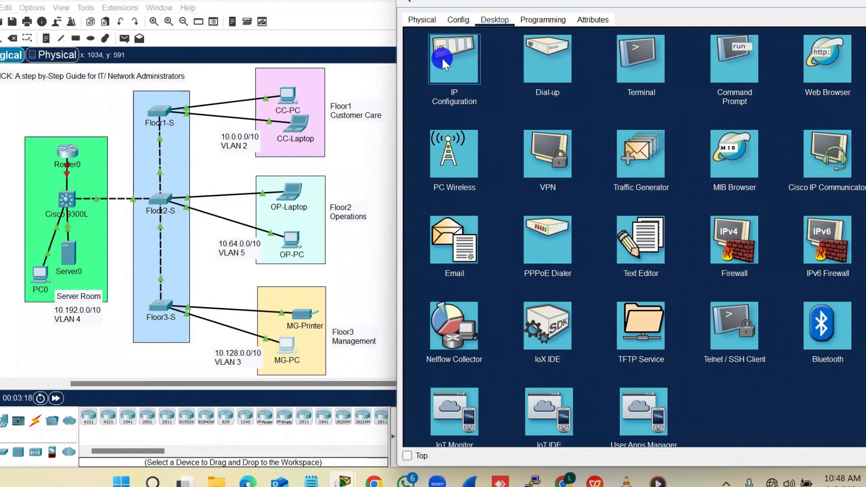
Enter MG-PC's IP 10.128.0.3, mask 255.192.0.0, and gateway 10.128.0.1
{"action": "left_click", "coordinate": [621, 99]}
{"action": "type", "text": "10.0.0.1"}
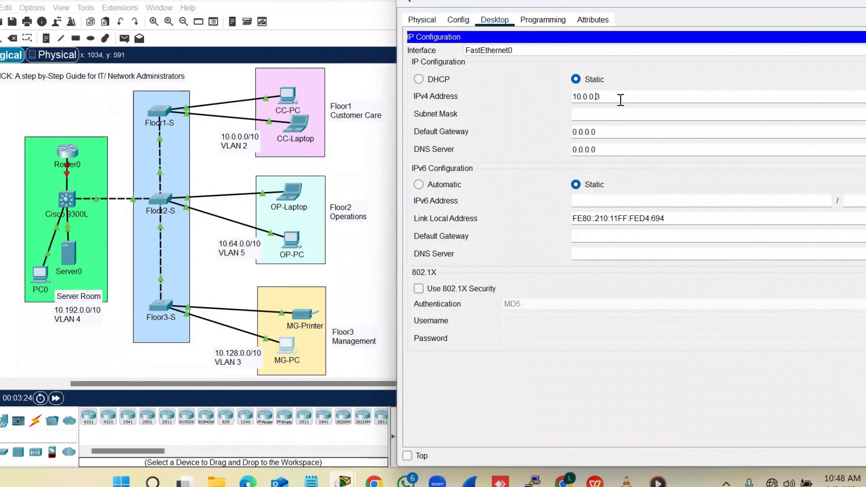
{"action": "key", "text": "BackSpace"}
{"action": "type", "text": "128"}
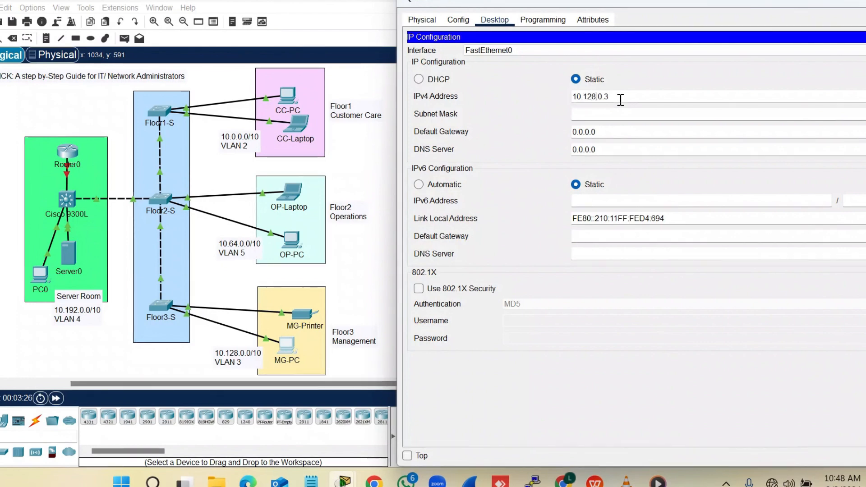
{"action": "key", "text": "Tab"}
{"action": "type", "text": "25"}
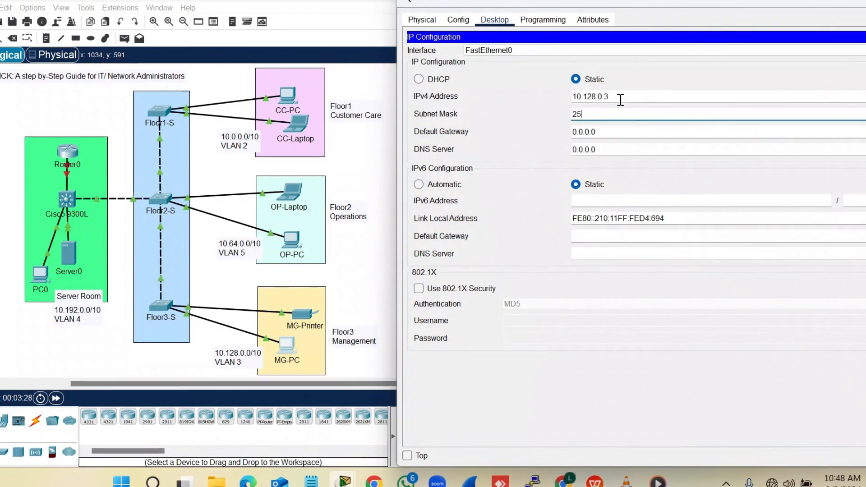
{"action": "type", "text": "5.192.0.0"}
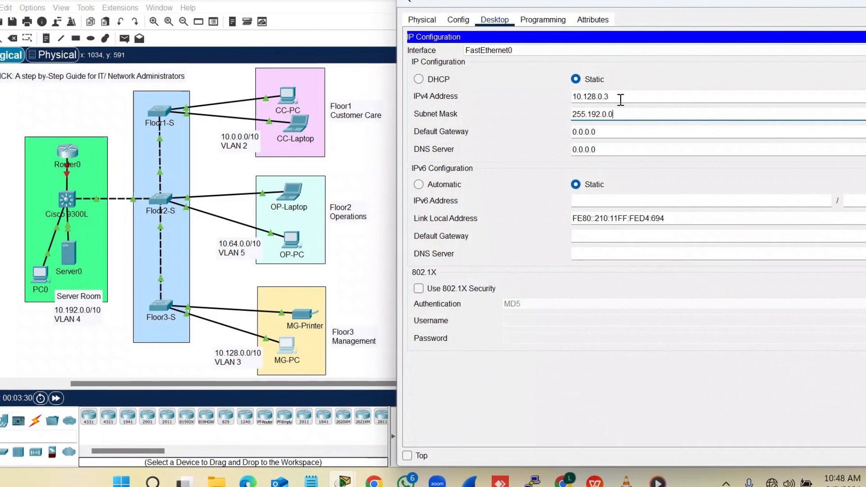
{"action": "key", "text": "Tab"}
{"action": "type", "text": "10.0.0.1"}
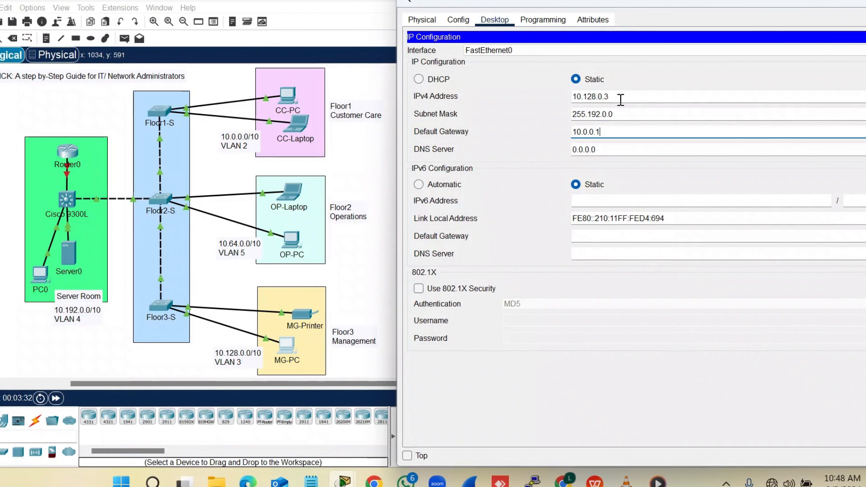
{"action": "key", "text": "Left"}
{"action": "key", "text": "Left"}
{"action": "type", "text": "128."}
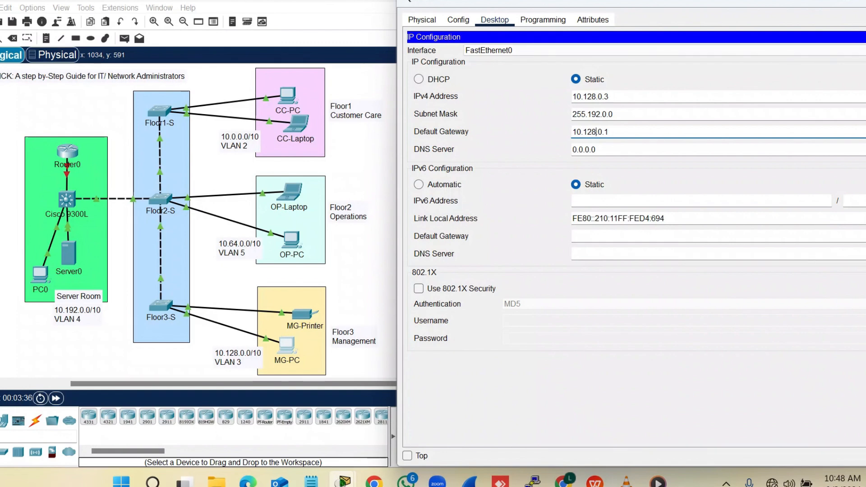
Close MG-PC's window and open Server0's IP Configuration
{"action": "left_click", "coordinate": [864, 2]}
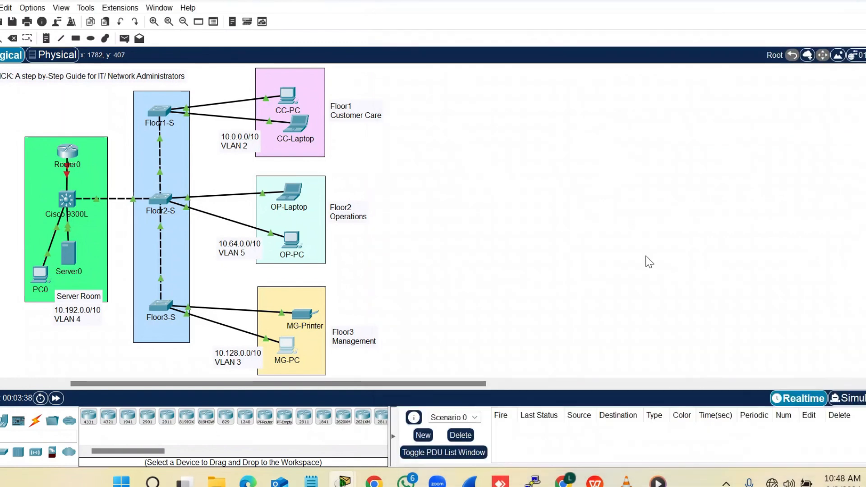
{"action": "scroll", "coordinate": [649, 262], "scroll_direction": "left", "scroll_amount": 1}
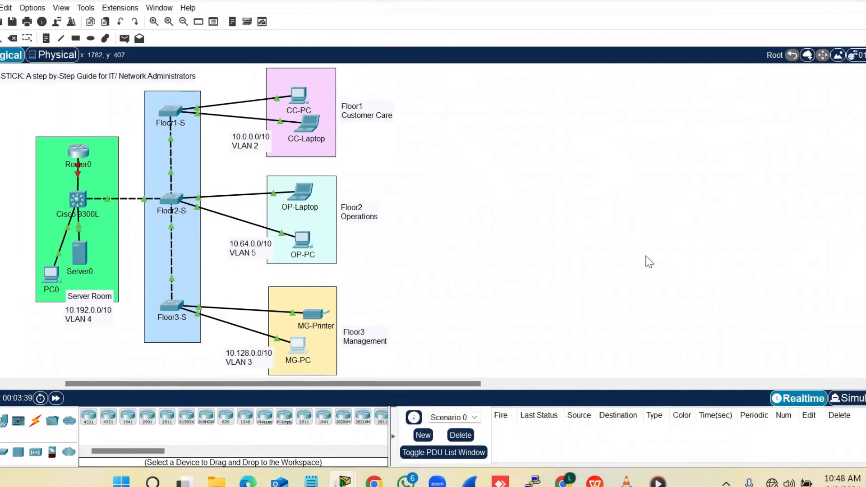
{"action": "left_click", "coordinate": [81, 250]}
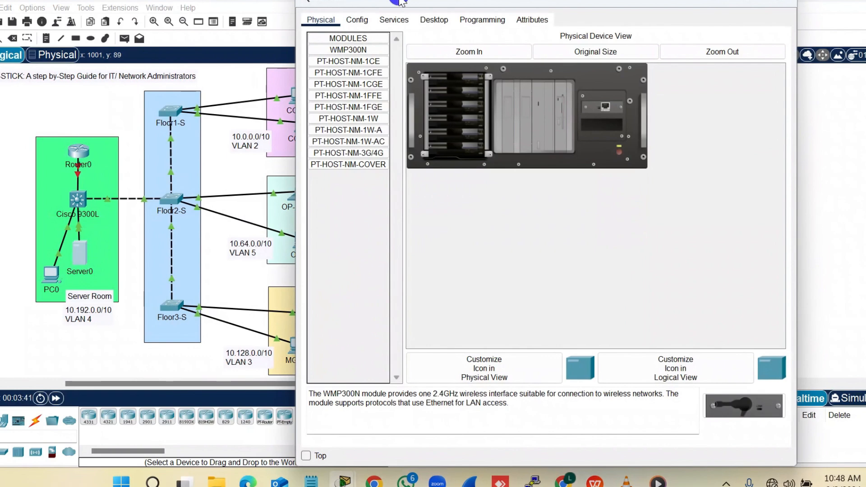
{"action": "left_click_drag", "start_coordinate": [399, 2], "coordinate": [504, 3]}
{"action": "left_click", "coordinate": [529, 19]}
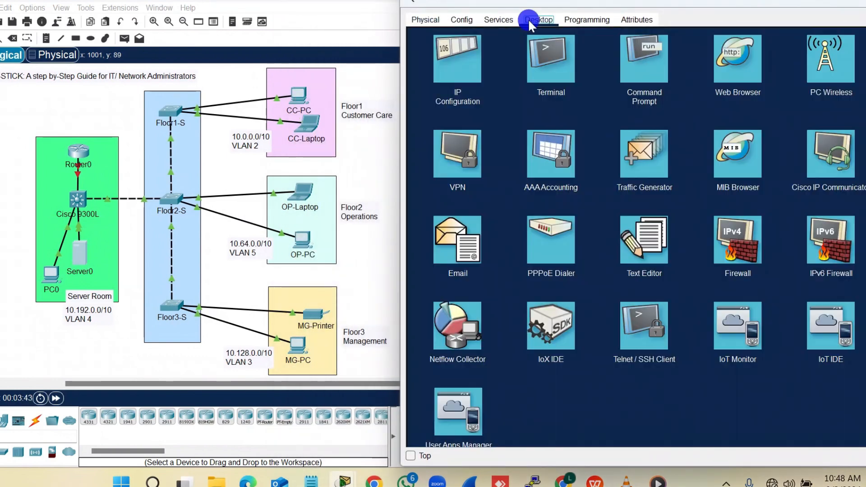
{"action": "left_click", "coordinate": [452, 63]}
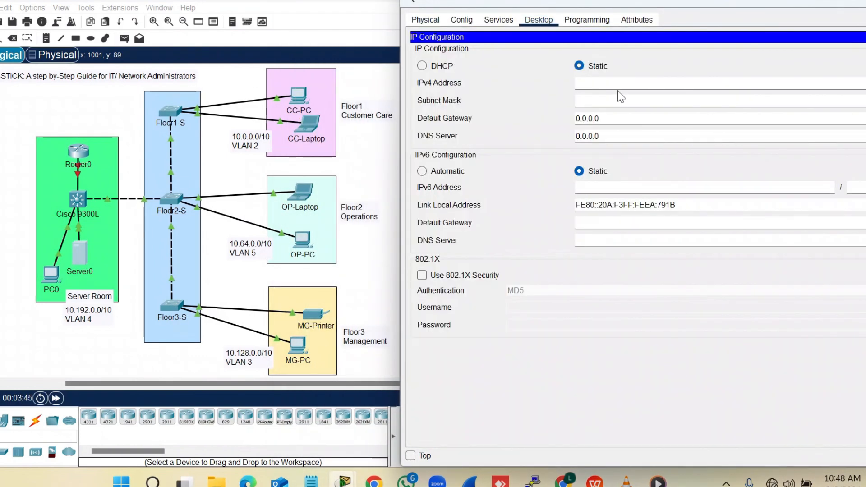
Enter Server0's IPv4 address 10.192.0.2
{"action": "left_click", "coordinate": [607, 79]}
{"action": "type", "text": "10.0.0.1"}
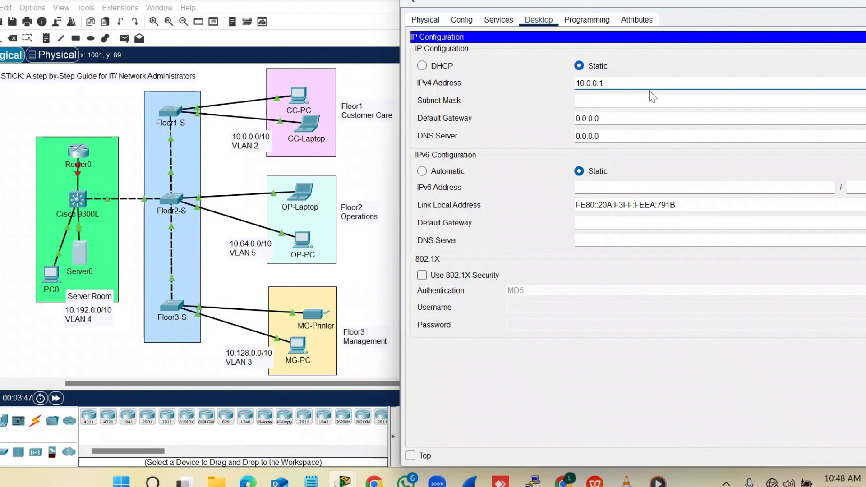
{"action": "key", "text": "BackSpace"}
{"action": "type", "text": "2"}
{"action": "key", "text": "Left"}
{"action": "key", "text": "Left"}
{"action": "key", "text": "Left"}
{"action": "key", "text": "BackSpace"}
{"action": "key", "text": "BackSpace"}
{"action": "type", "text": "192"}
Set Server0's mask 255.192.0.0 and gateway 10.192.0.1, then close its window
{"action": "key", "text": "Tab"}
{"action": "type", "text": "255"}
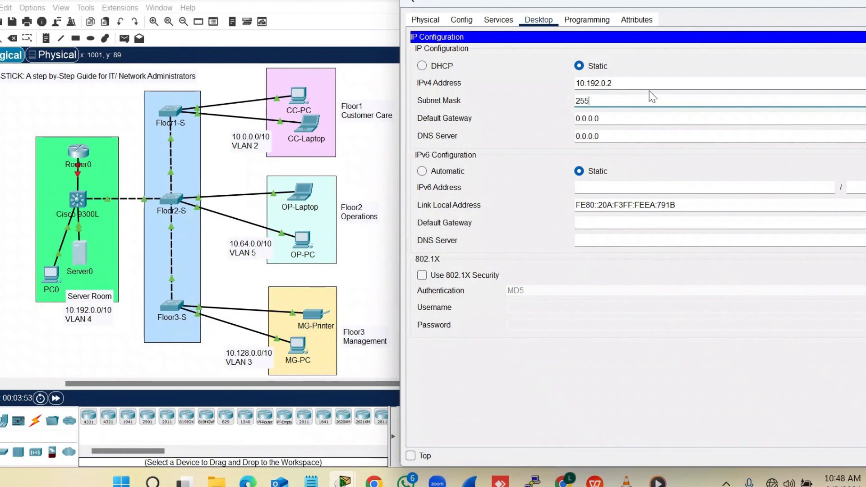
{"action": "type", "text": ".192.0."}
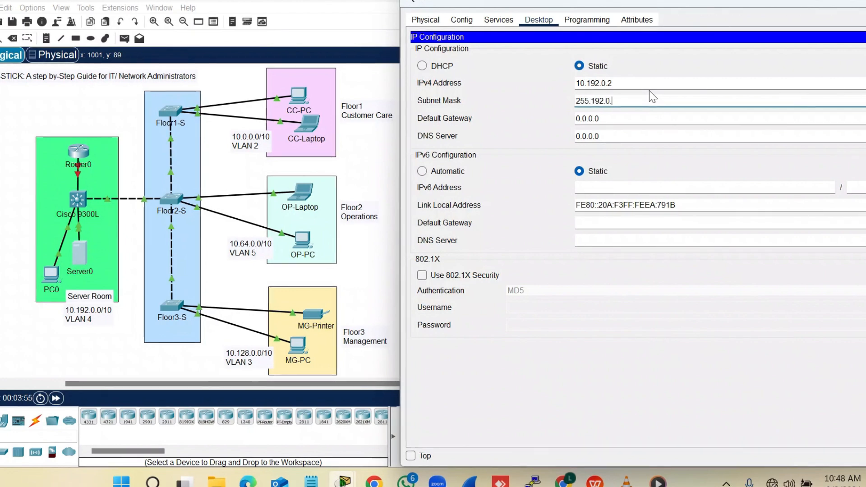
{"action": "type", "text": "0"}
{"action": "key", "text": "Tab"}
{"action": "type", "text": "10.0.0.1"}
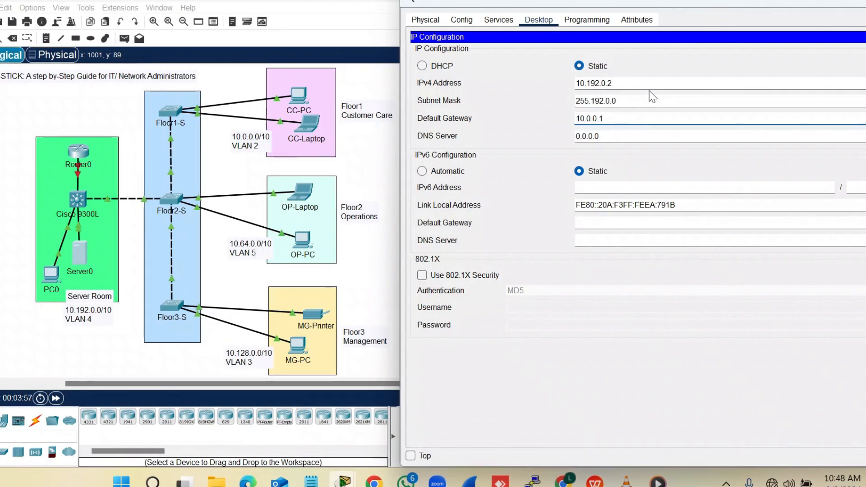
{"action": "key", "text": "Left"}
{"action": "key", "text": "Left"}
{"action": "key", "text": "Left"}
{"action": "key", "text": "BackSpace"}
{"action": "key", "text": "BackSpace"}
{"action": "type", "text": "192"}
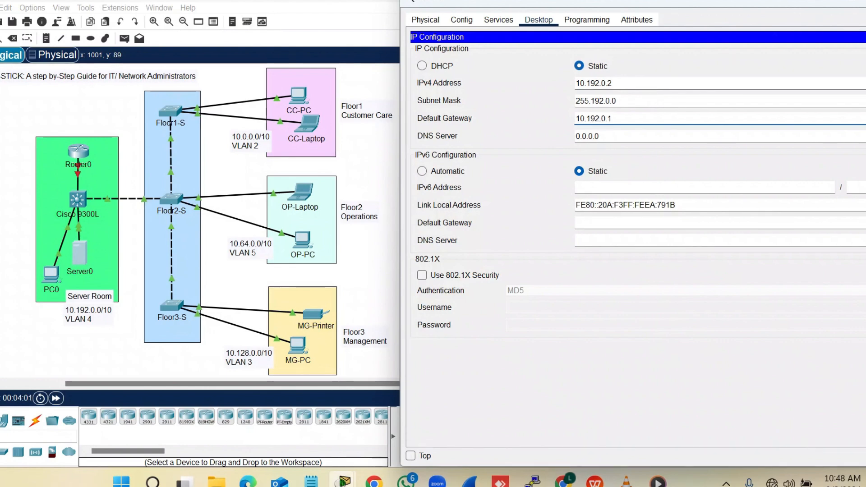
{"action": "left_click", "coordinate": [865, 2]}
Open PC0's IP Configuration and enter the address 10.192.0.3
{"action": "left_click", "coordinate": [52, 274]}
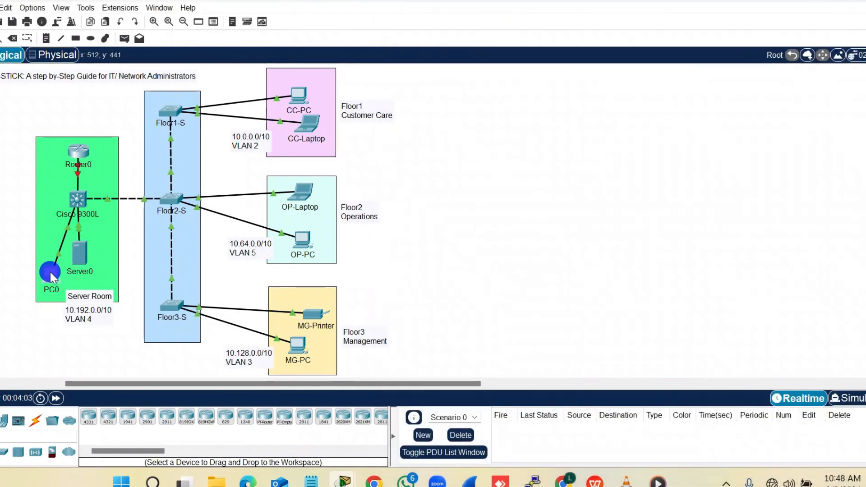
{"action": "left_click_drag", "start_coordinate": [477, 10], "coordinate": [580, 10]}
{"action": "left_click", "coordinate": [496, 20]}
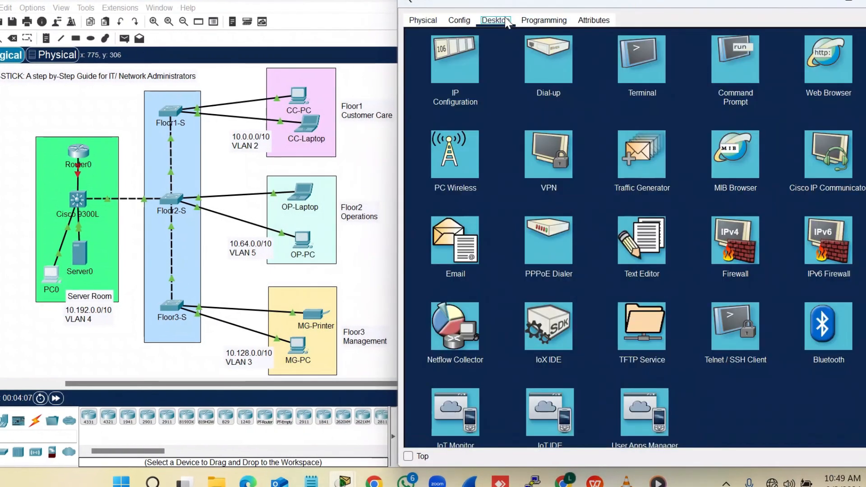
{"action": "left_click", "coordinate": [457, 48]}
{"action": "left_click", "coordinate": [601, 95]}
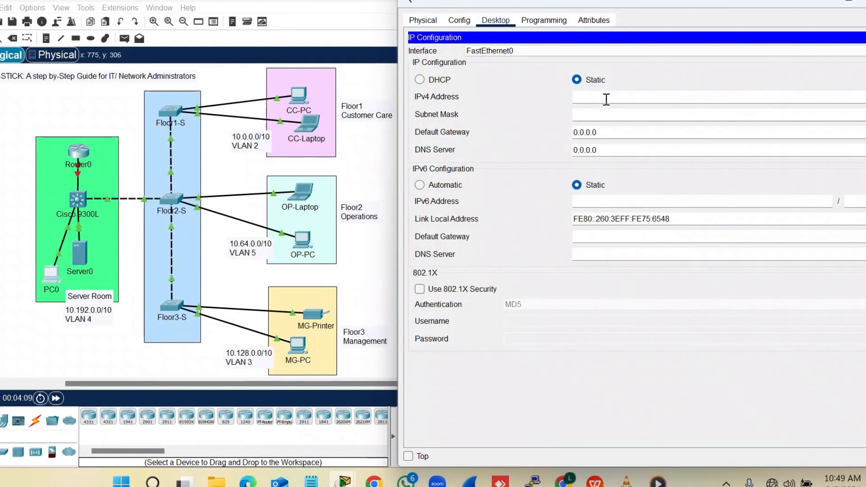
{"action": "type", "text": "10.0.0.1"}
{"action": "key", "text": "BackSpace"}
{"action": "type", "text": "3"}
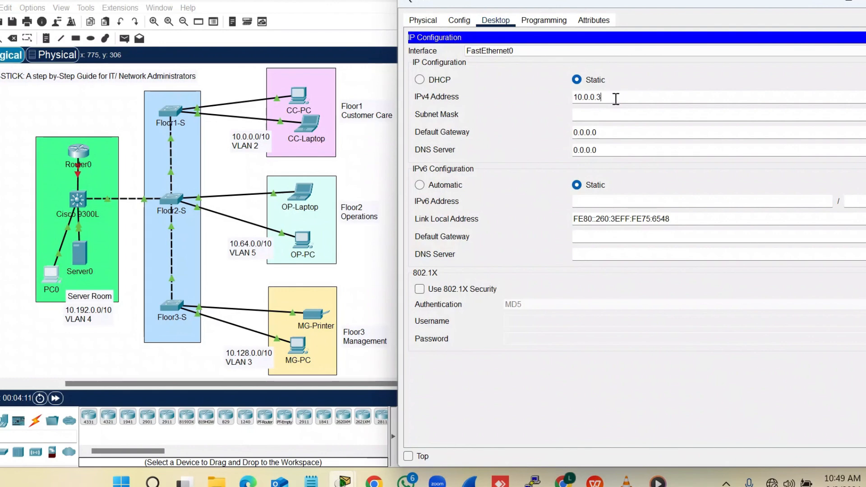
{"action": "key", "text": "BackSpace"}
{"action": "type", "text": "192"}
Set PC0's mask 255.192.0.0 and default gateway 10.192.0.1
{"action": "key", "text": "Tab"}
{"action": "type", "text": "255"}
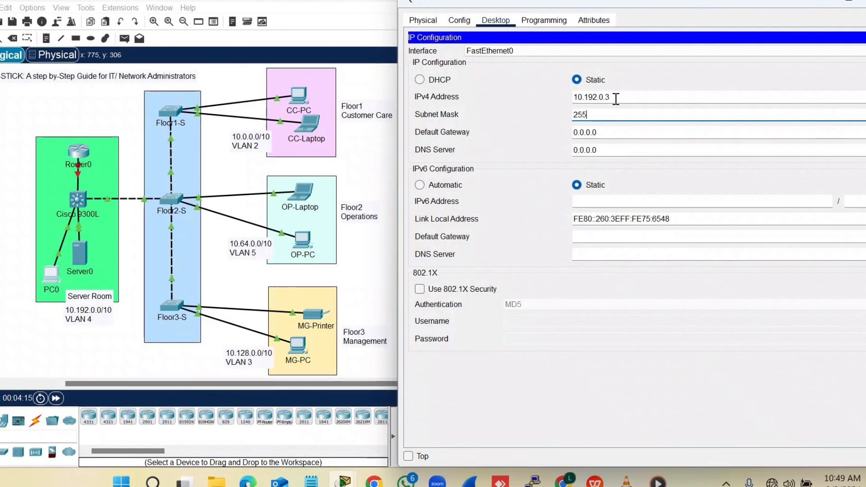
{"action": "type", "text": ".192.0.0"}
{"action": "key", "text": "Tab"}
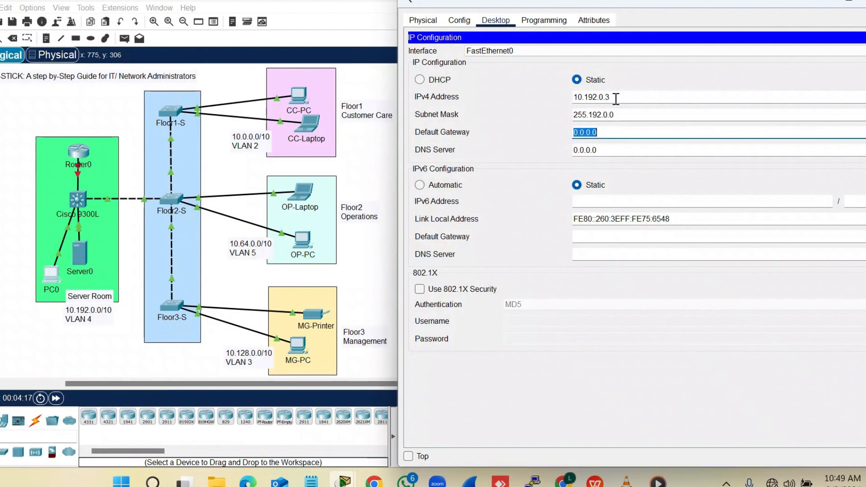
{"action": "type", "text": "10.0.0.1"}
{"action": "key", "text": "Left"}
{"action": "type", "text": "1"}
Close PC0's window and open the Floor1-S switch window, dragged to the right
{"action": "left_click", "coordinate": [865, 1]}
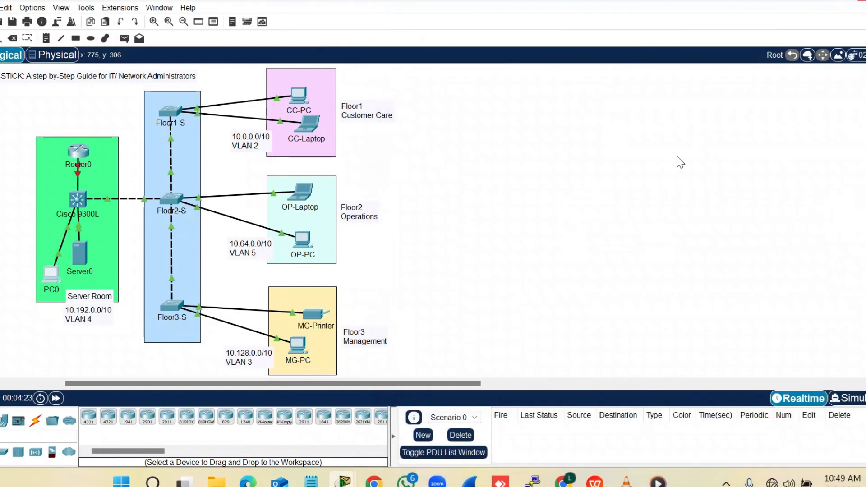
{"action": "left_click", "coordinate": [595, 220]}
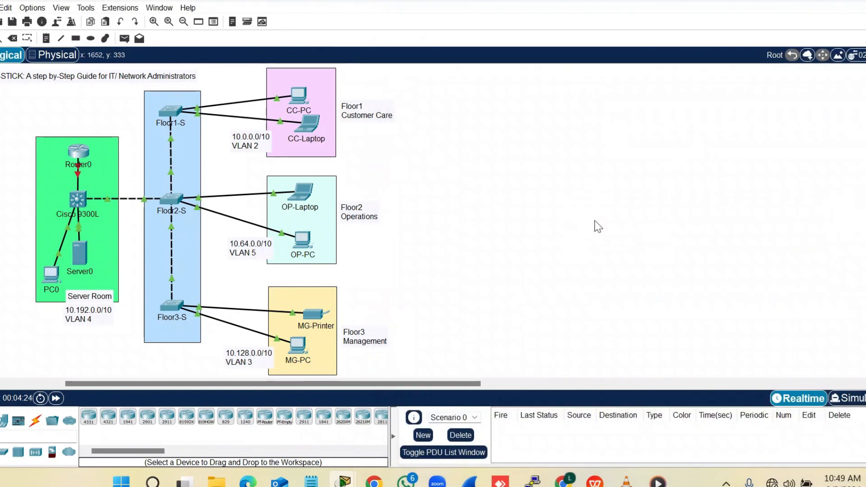
{"action": "scroll", "coordinate": [594, 221], "scroll_direction": "down", "scroll_amount": 1}
{"action": "scroll", "coordinate": [594, 221], "scroll_direction": "down", "scroll_amount": 1}
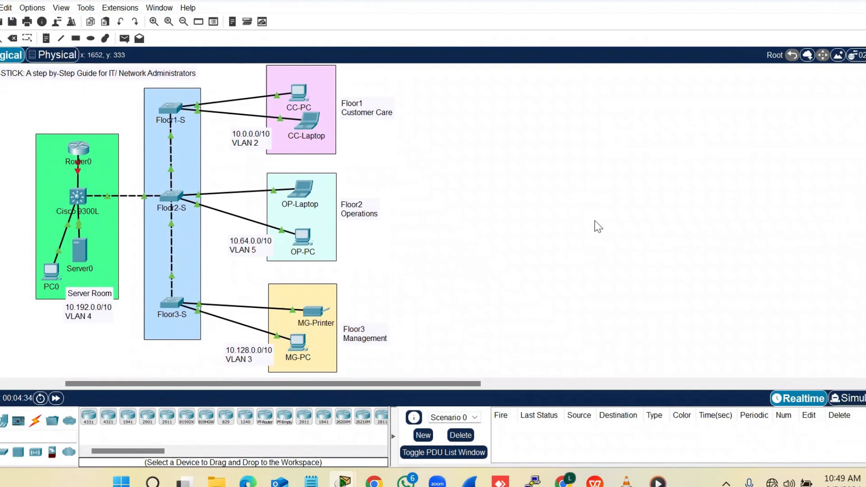
{"action": "left_click", "coordinate": [174, 110]}
{"action": "left_click_drag", "start_coordinate": [502, 1], "coordinate": [606, 2]}
On the switch's CLI, enter privileged mode and then global configuration mode
{"action": "left_click", "coordinate": [491, 21]}
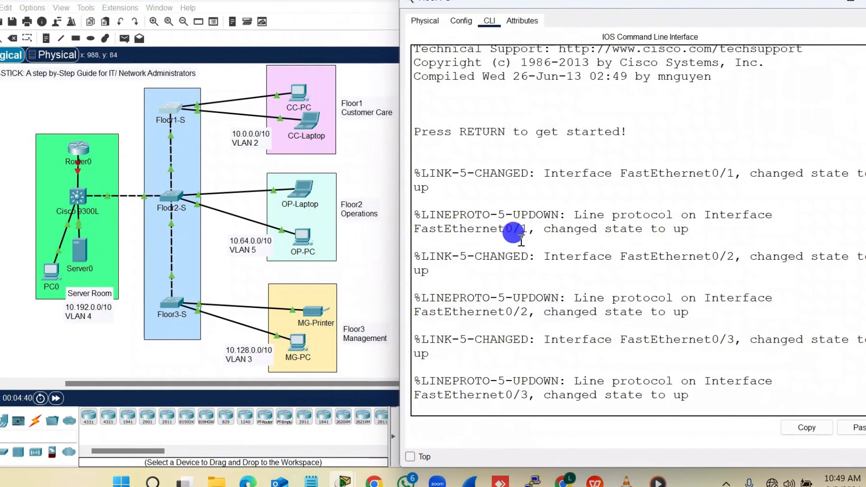
{"action": "key", "text": "Return"}
{"action": "key", "text": "Return"}
{"action": "key", "text": "Return"}
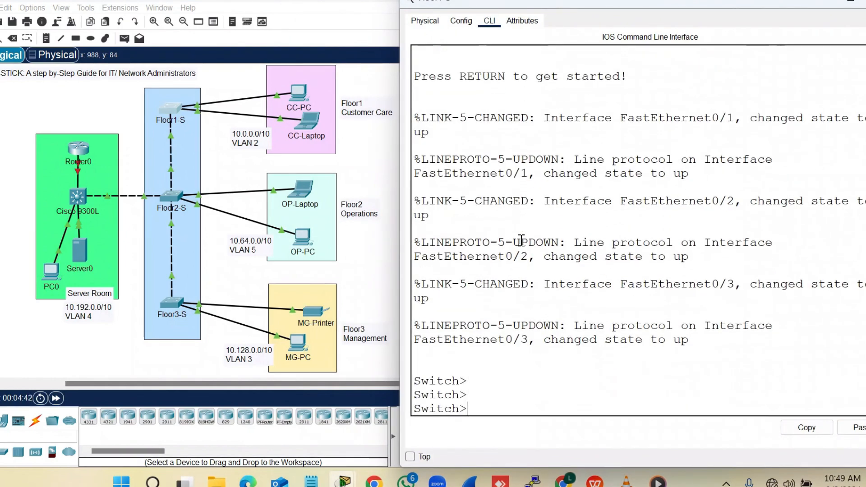
{"action": "type", "text": "EN"}
{"action": "key", "text": "Tab"}
{"action": "key", "text": "Return"}
{"action": "type", "text": "CON"}
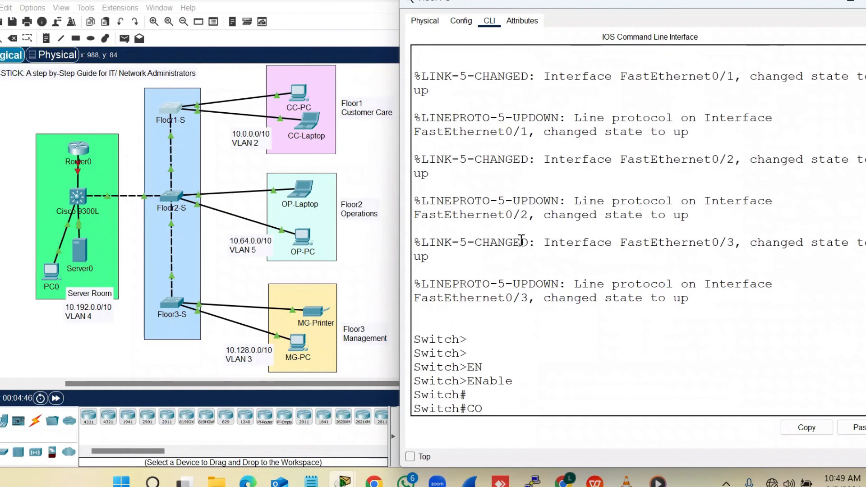
{"action": "key", "text": "Tab"}
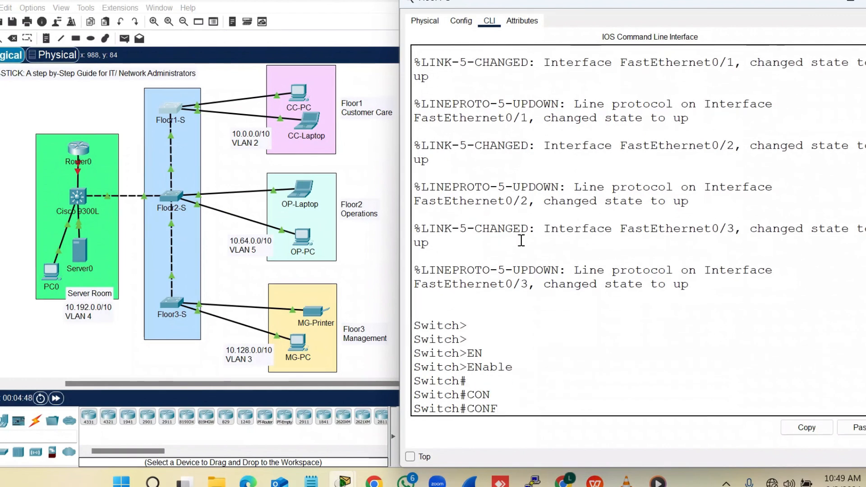
{"action": "type", "text": "F"}
{"action": "key", "text": "Tab"}
{"action": "type", "text": "TE"}
{"action": "key", "text": "Tab"}
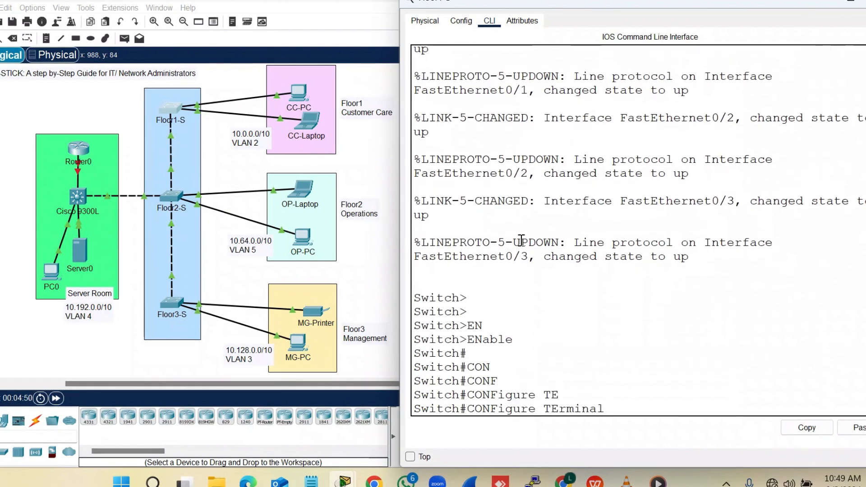
{"action": "key", "text": "Return"}
{"action": "key", "text": "Return"}
{"action": "key", "text": "Return"}
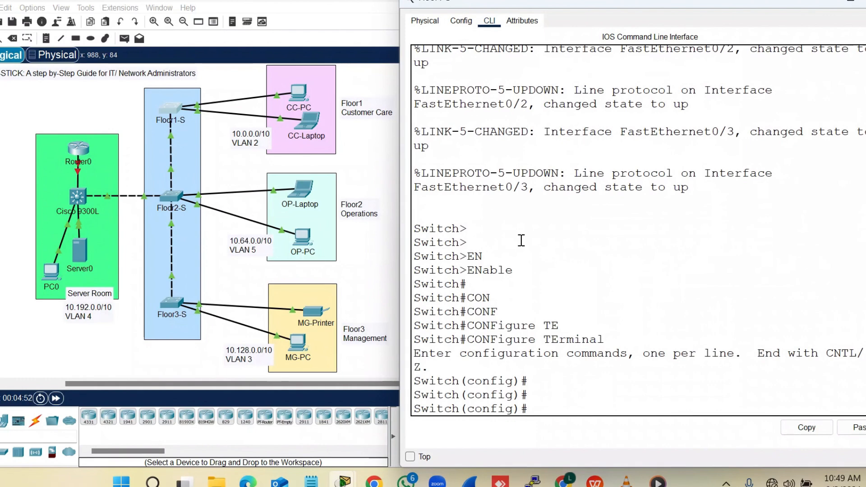
Set the hostname to Floor1-S and create VLAN 2 named CC
{"action": "type", "text": "Host"}
{"action": "key", "text": "Tab"}
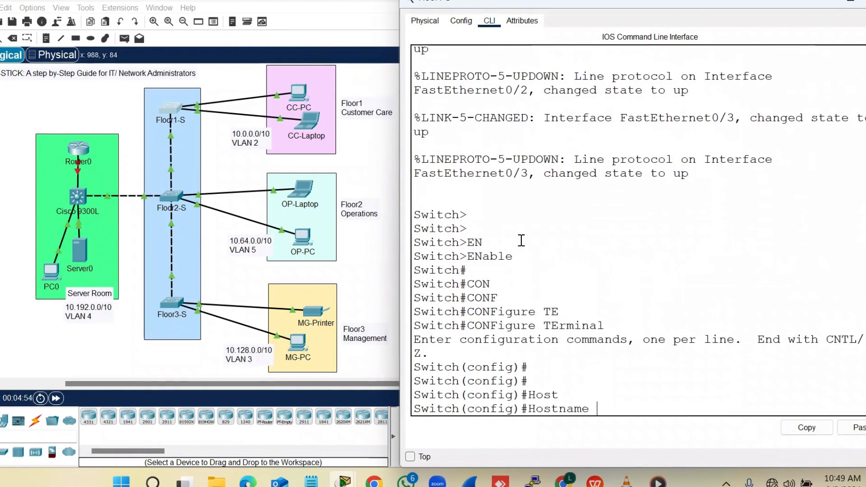
{"action": "type", "text": "Floor"}
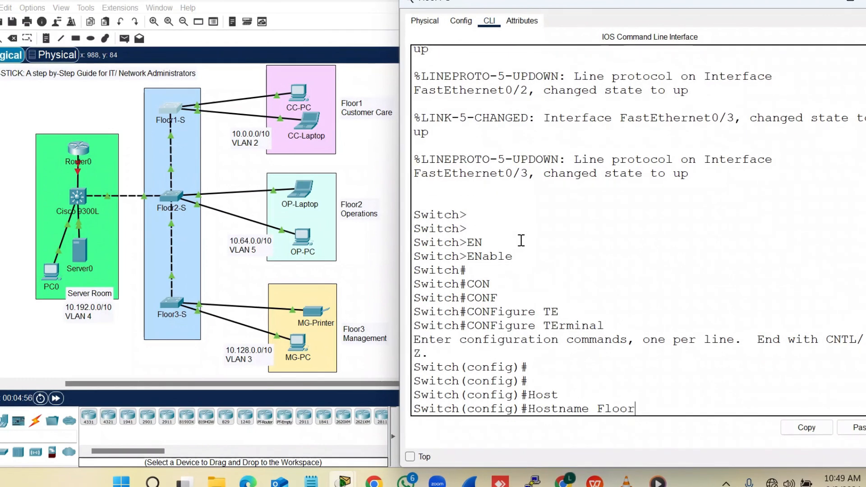
{"action": "type", "text": "1-S"}
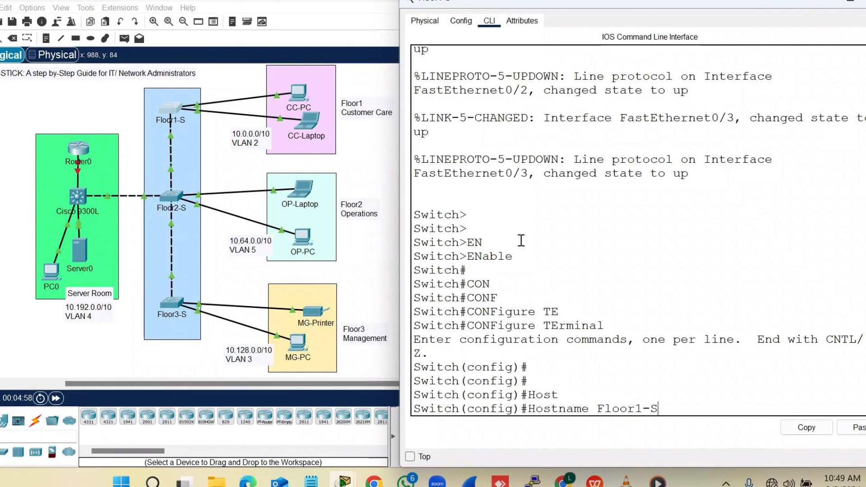
{"action": "key", "text": "Return"}
{"action": "key", "text": "Return"}
{"action": "key", "text": "Return"}
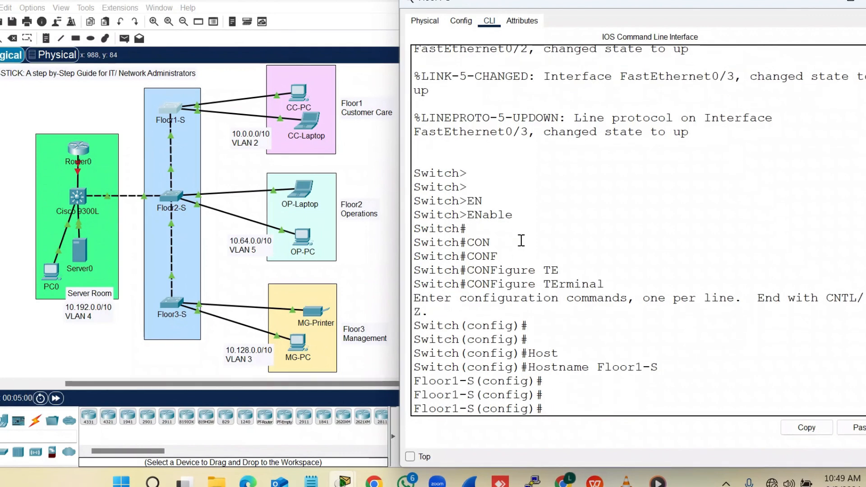
{"action": "type", "text": "vlan 2"}
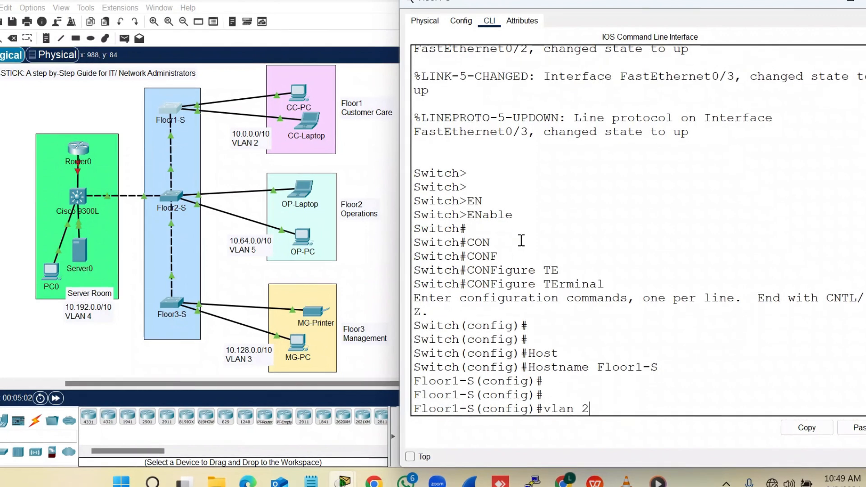
{"action": "key", "text": "Return"}
{"action": "key", "text": "Return"}
{"action": "key", "text": "Return"}
{"action": "type", "text": "name "}
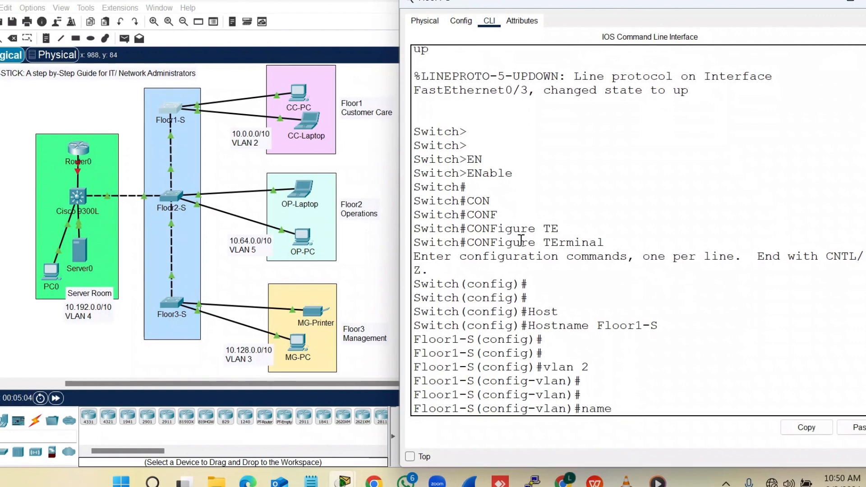
{"action": "type", "text": "CC"}
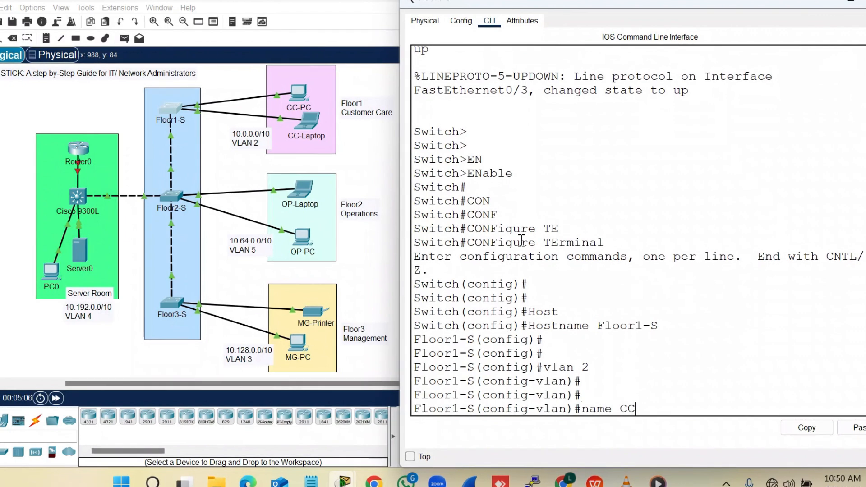
{"action": "key", "text": "Return"}
{"action": "key", "text": "Return"}
{"action": "type", "text": "exit"}
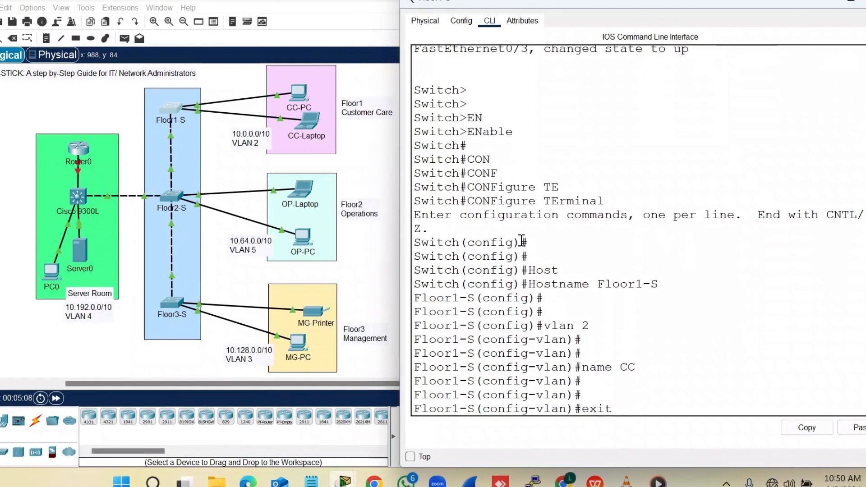
{"action": "key", "text": "Return"}
{"action": "key", "text": "Return"}
{"action": "key", "text": "Return"}
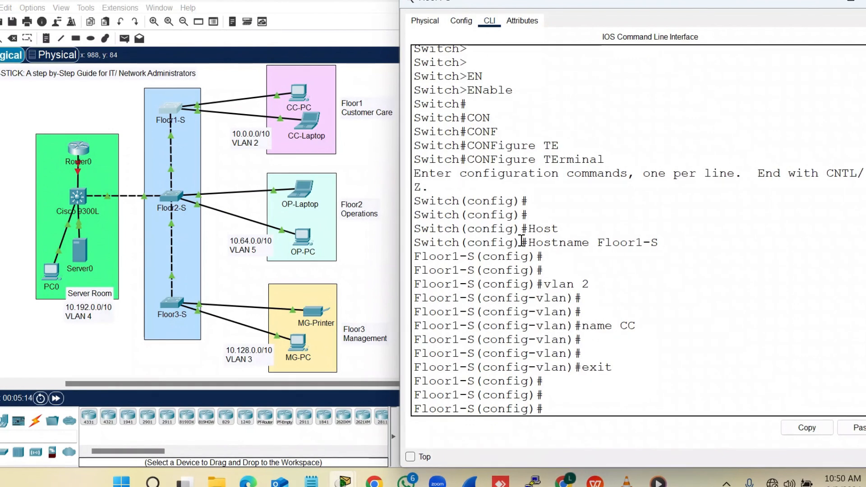
Select interface range fa0/1-2 and set them to switchport mode access
{"action": "type", "text": "inter"}
{"action": "key", "text": "Tab"}
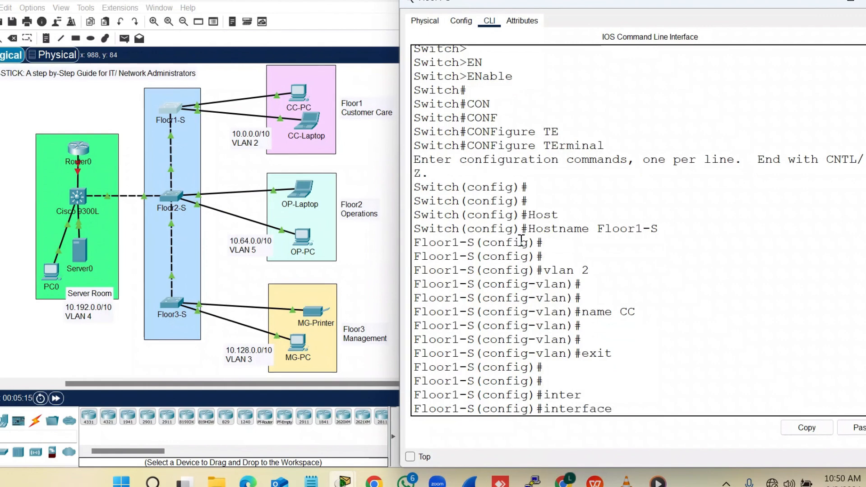
{"action": "type", "text": "r"}
{"action": "key", "text": "Tab"}
{"action": "type", "text": "f"}
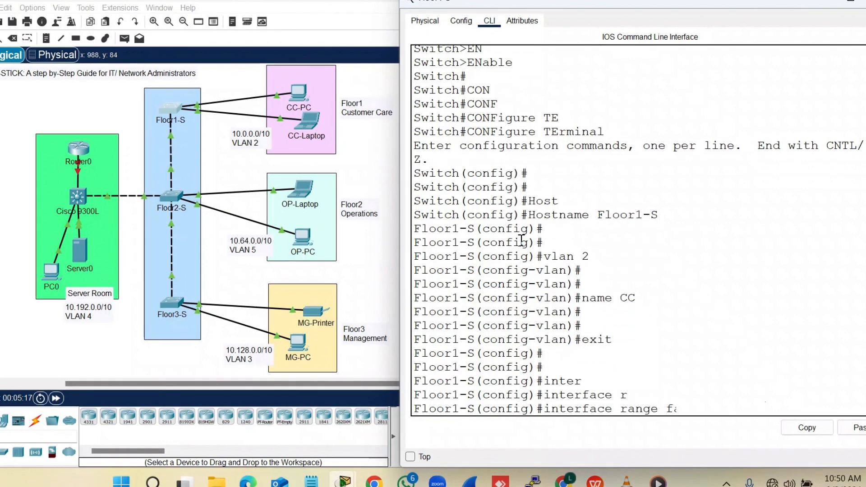
{"action": "key", "text": "Tab"}
{"action": "type", "text": "0/1-"}
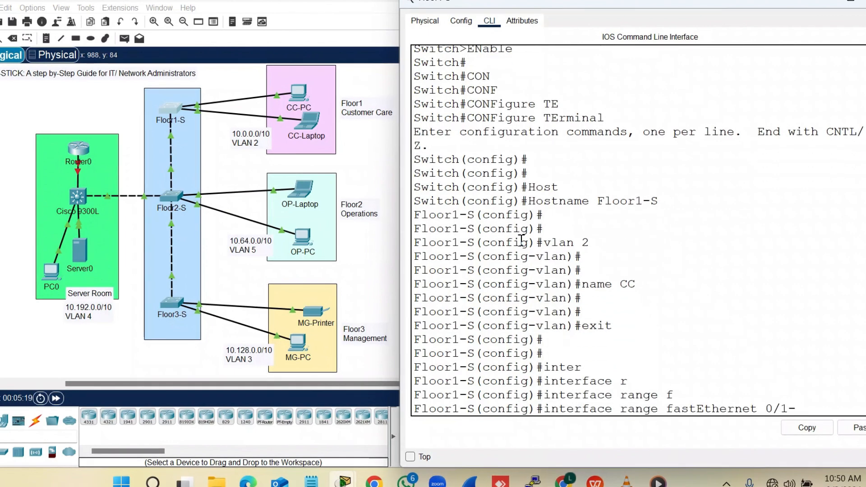
{"action": "type", "text": "2"}
{"action": "key", "text": "Return"}
{"action": "type", "text": "sw"}
{"action": "key", "text": "Tab"}
{"action": "type", "text": "m"}
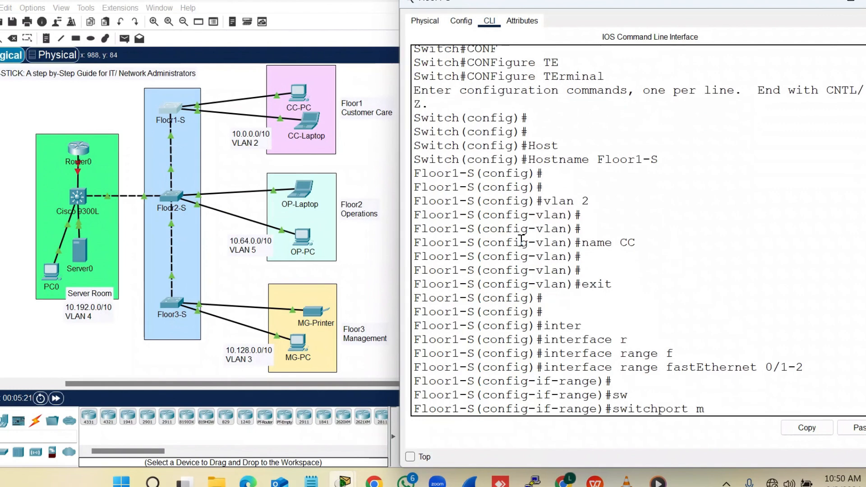
{"action": "type", "text": "od"}
{"action": "key", "text": "Tab"}
{"action": "type", "text": "acc"}
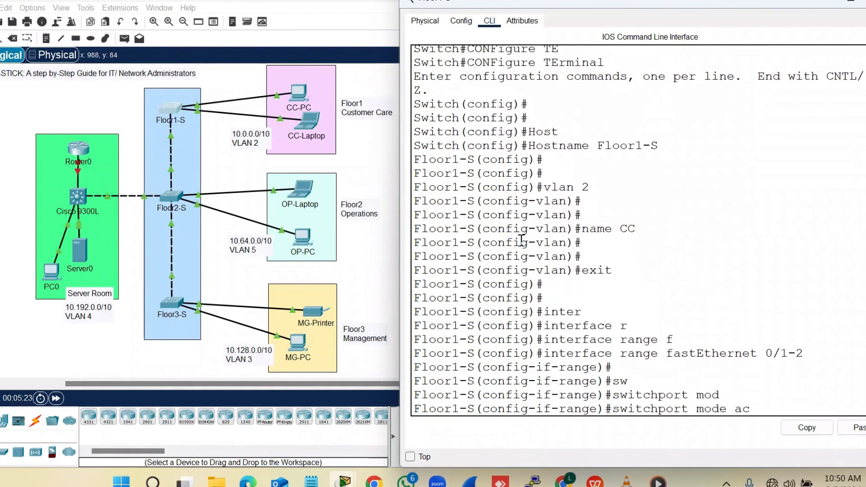
{"action": "key", "text": "Tab"}
{"action": "key", "text": "Return"}
Assign ports Fa0/1–2 to access VLAN 2 and leave the interface range
{"action": "type", "text": "sw"}
{"action": "key", "text": "Tab"}
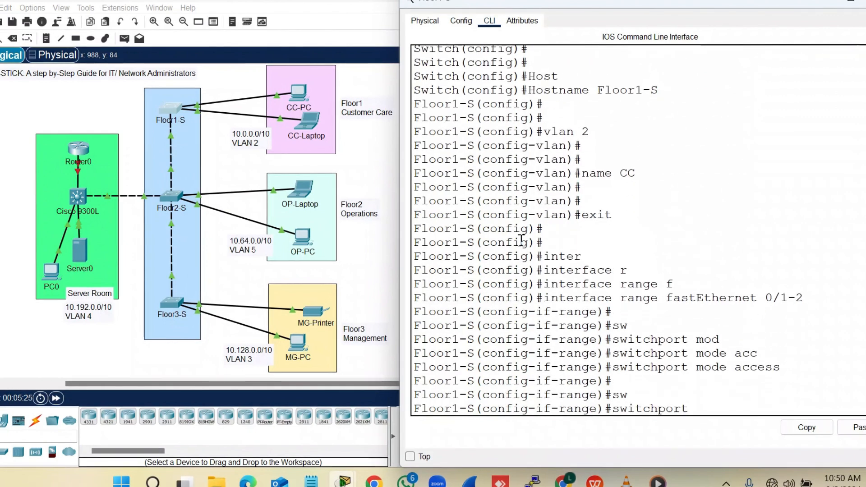
{"action": "type", "text": "ac"}
{"action": "key", "text": "Tab"}
{"action": "type", "text": "vlan 2"}
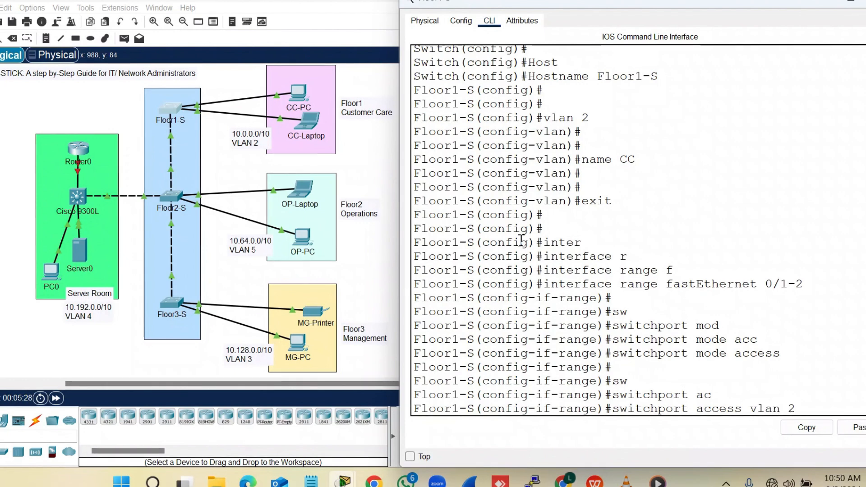
{"action": "key", "text": "Return"}
{"action": "key", "text": "Return"}
{"action": "type", "text": "exit"}
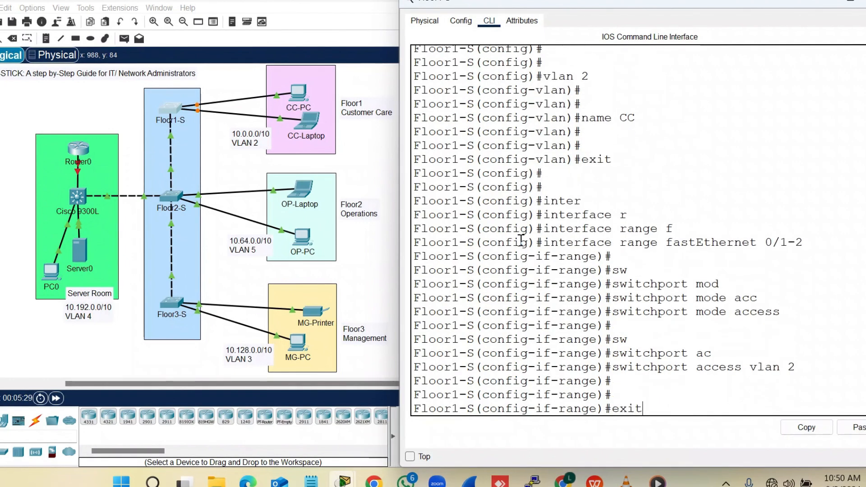
{"action": "key", "text": "Return"}
{"action": "key", "text": "Return"}
{"action": "key", "text": "Return"}
{"action": "key", "text": "Return"}
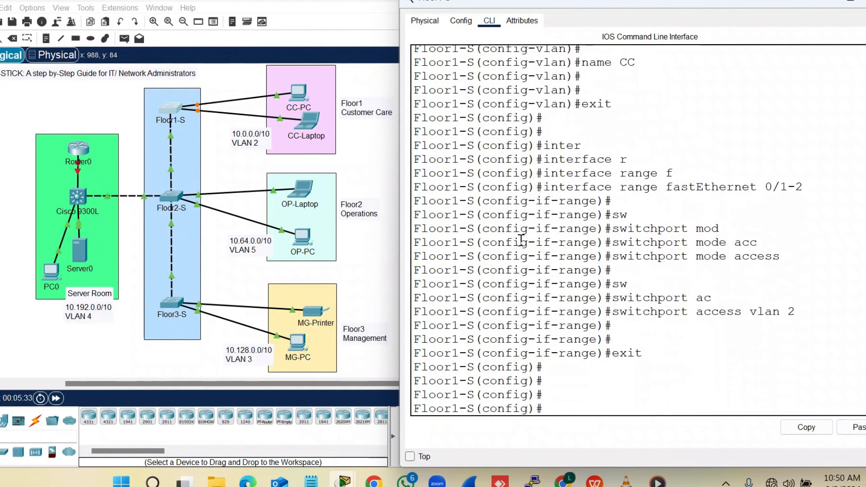
Run 'do show vlan brief' and check that VLAN 2 CC lists Fa0/1–2
{"action": "type", "text": "do sh"}
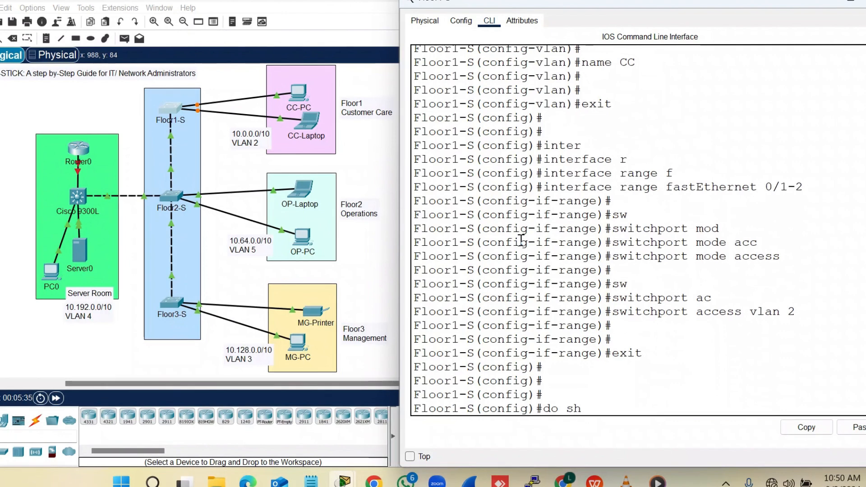
{"action": "type", "text": "ow vlan b"}
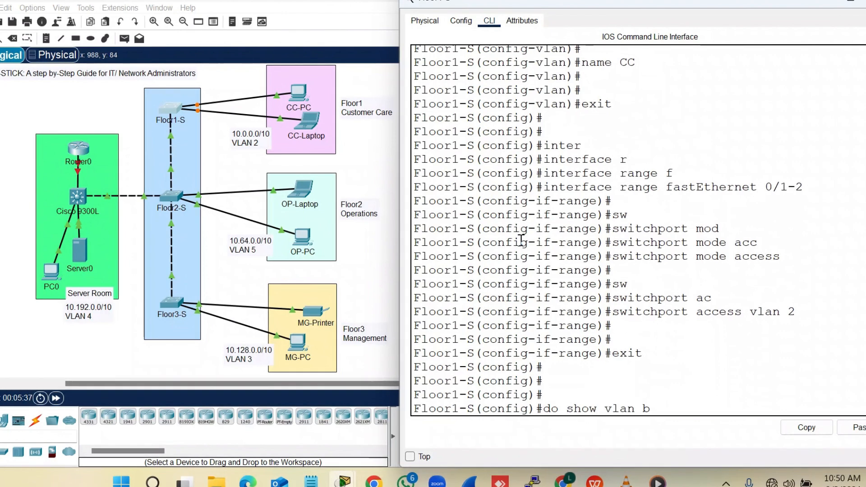
{"action": "type", "text": "rief"}
{"action": "key", "text": "Return"}
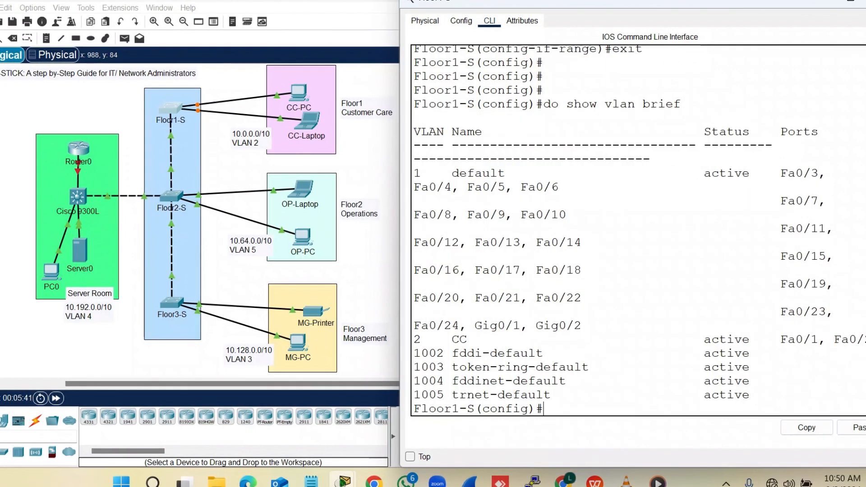
{"action": "left_click_drag", "start_coordinate": [861, 337], "coordinate": [392, 336]}
Close Floor1-S, open the second switch's CLI, and enter global configuration mode
{"action": "left_click", "coordinate": [819, 1]}
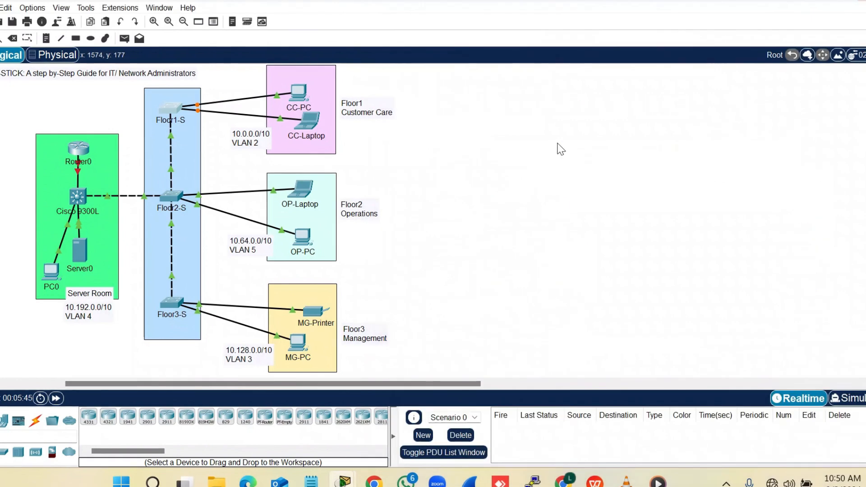
{"action": "left_click", "coordinate": [172, 196]}
{"action": "left_click_drag", "start_coordinate": [524, 8], "coordinate": [635, 8]}
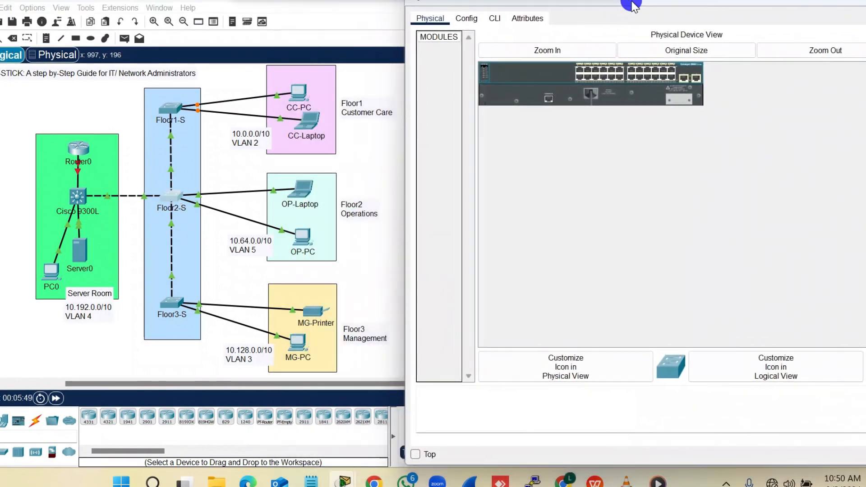
{"action": "left_click", "coordinate": [496, 20]}
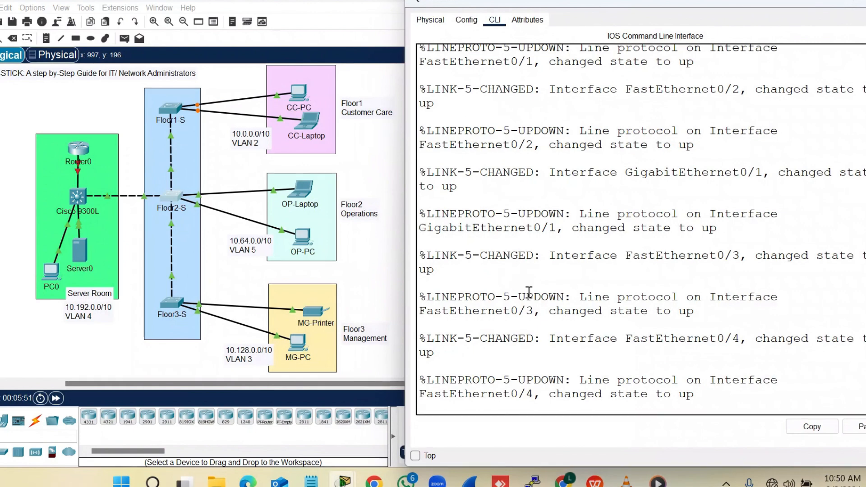
{"action": "key", "text": "Return"}
{"action": "key", "text": "Return"}
{"action": "key", "text": "Return"}
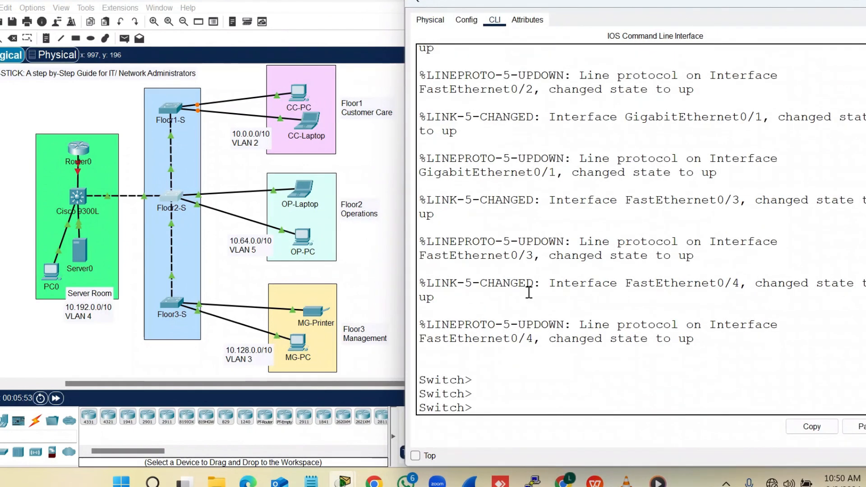
{"action": "type", "text": "en"}
{"action": "key", "text": "Tab"}
{"action": "key", "text": "Return"}
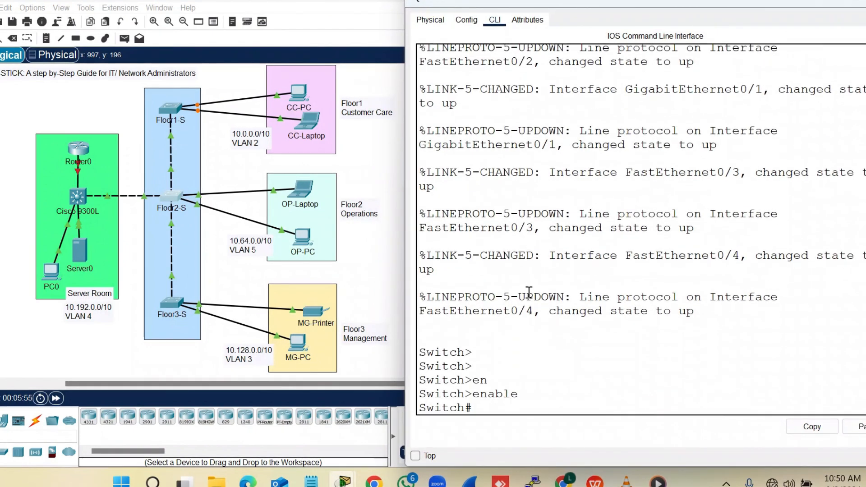
{"action": "type", "text": "conf"}
{"action": "key", "text": "Tab"}
{"action": "type", "text": "ter"}
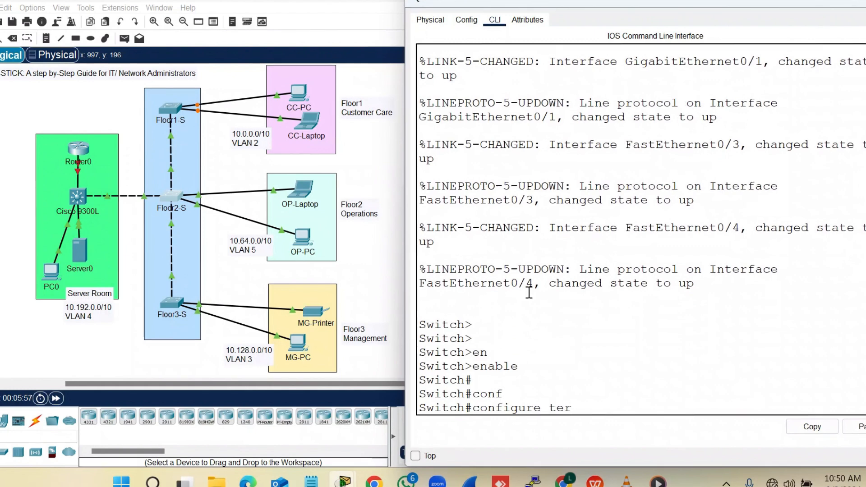
{"action": "key", "text": "Tab"}
{"action": "key", "text": "Return"}
{"action": "key", "text": "Return"}
{"action": "key", "text": "Return"}
{"action": "key", "text": "Return"}
Set the hostname to Floor2-S and create VLAN 5 named OP
{"action": "type", "text": "Hos"}
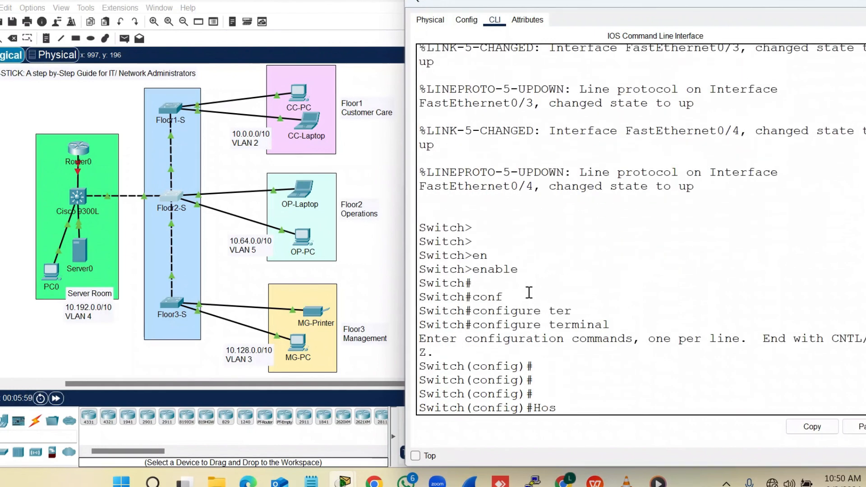
{"action": "key", "text": "Tab"}
{"action": "type", "text": "Flo"}
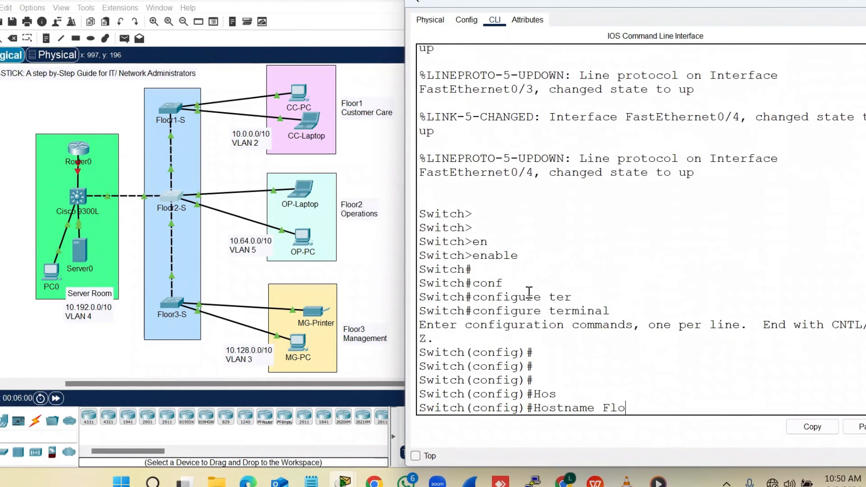
{"action": "type", "text": "or2"}
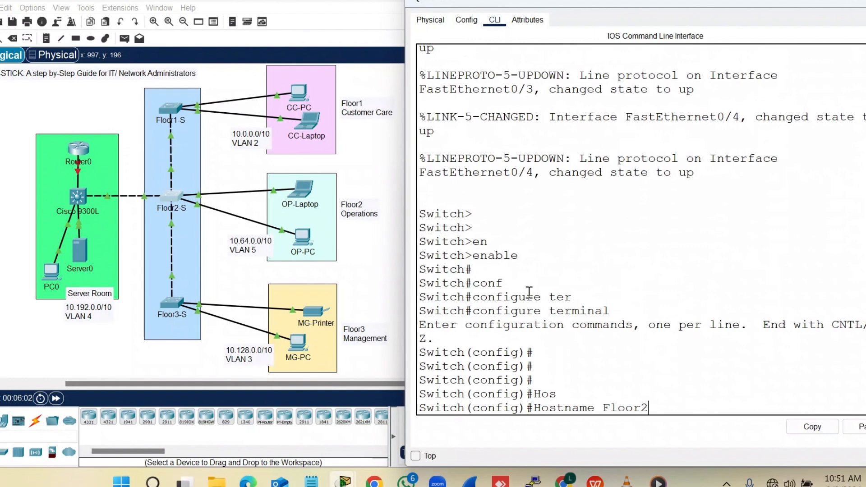
{"action": "type", "text": "-S"}
{"action": "key", "text": "Return"}
{"action": "key", "text": "Return"}
{"action": "key", "text": "Return"}
{"action": "key", "text": "Return"}
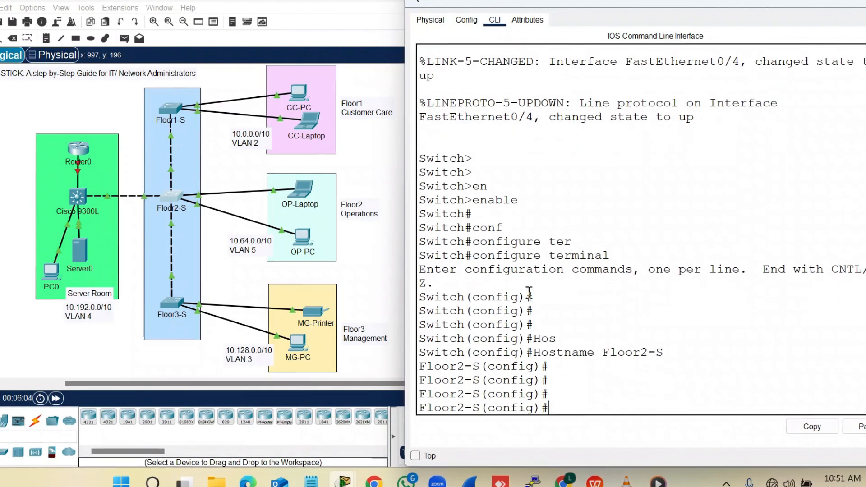
{"action": "type", "text": "vlan "}
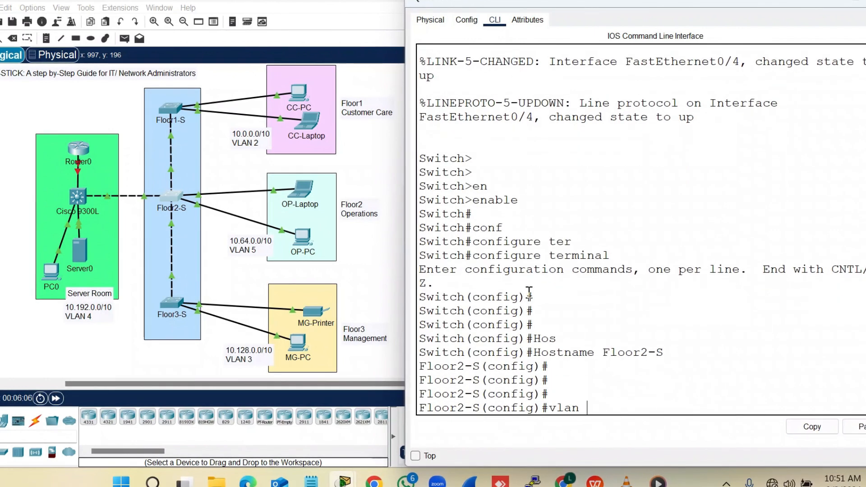
{"action": "type", "text": "5"}
{"action": "key", "text": "Return"}
{"action": "key", "text": "Return"}
{"action": "type", "text": "name"}
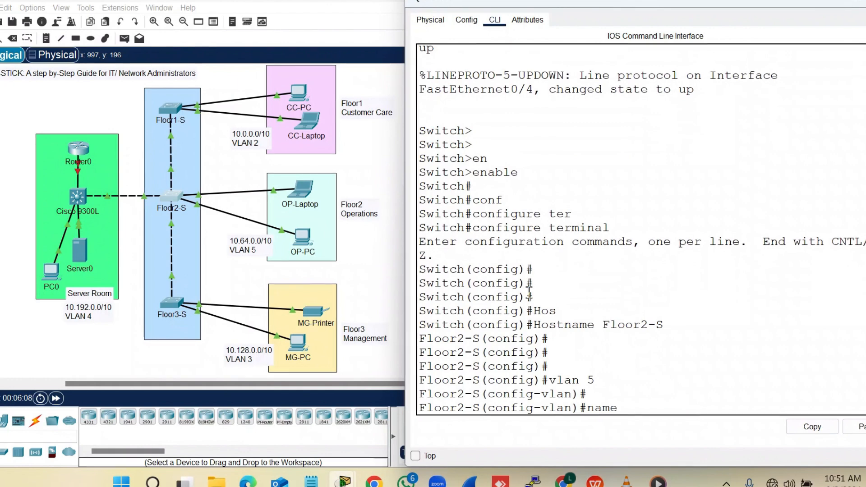
{"action": "type", "text": " OP"}
{"action": "key", "text": "Return"}
{"action": "key", "text": "Return"}
{"action": "key", "text": "Return"}
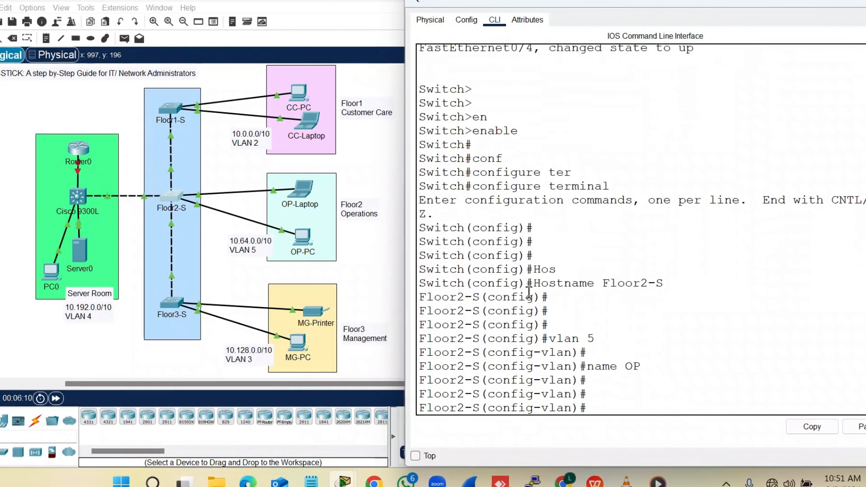
{"action": "type", "text": "ei"}
{"action": "type", "text": "t"}
{"action": "key", "text": "Return"}
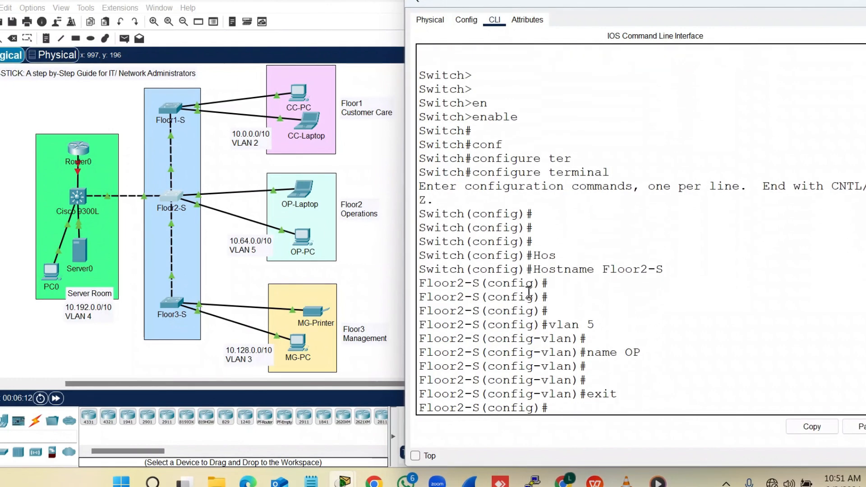
{"action": "key", "text": "Return"}
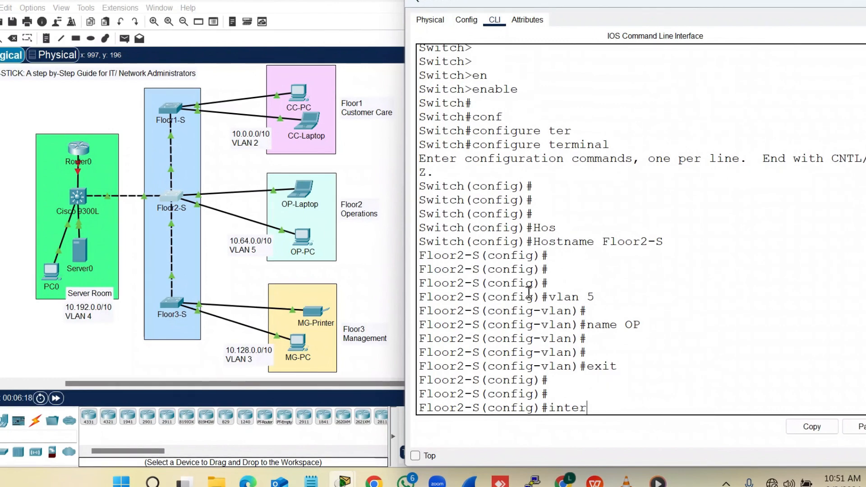
Select interface range fa0/1-2 and set them to switchport mode access
{"action": "type", "text": "inter"}
{"action": "key", "text": "Tab"}
{"action": "type", "text": "r"}
{"action": "key", "text": "Tab"}
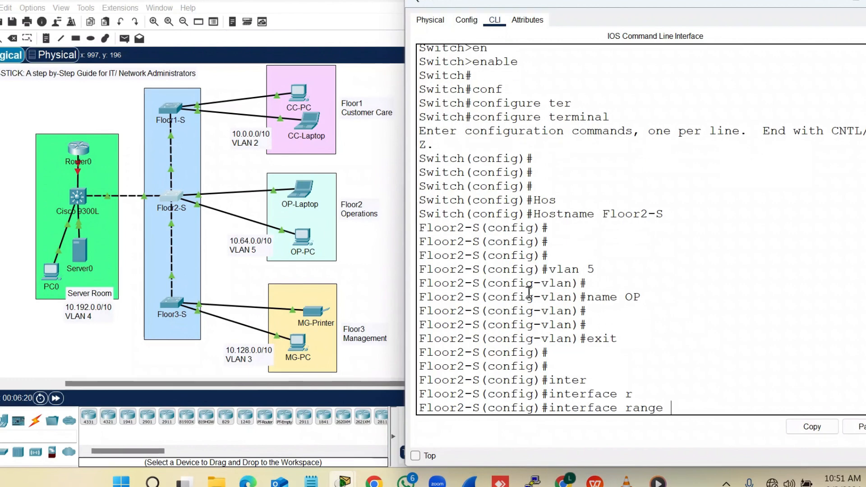
{"action": "type", "text": "f"}
{"action": "key", "text": "Tab"}
{"action": "type", "text": "0"}
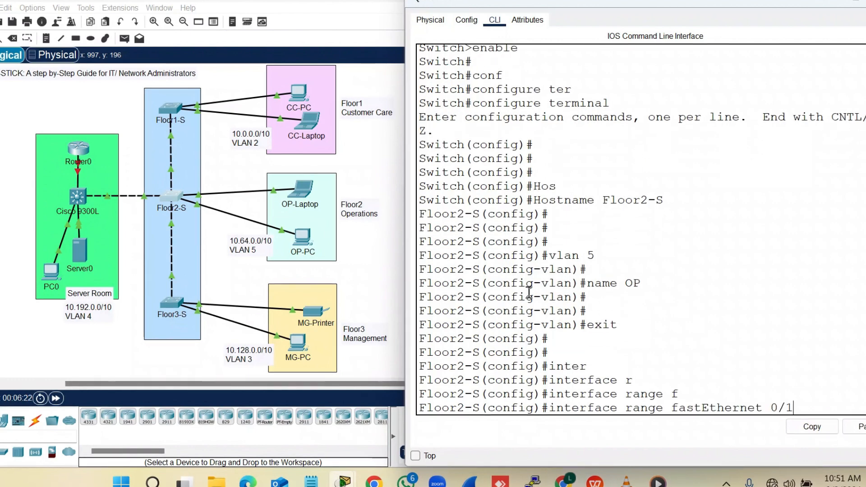
{"action": "type", "text": "/1-2"}
{"action": "key", "text": "Return"}
{"action": "key", "text": "Return"}
{"action": "type", "text": "sw"}
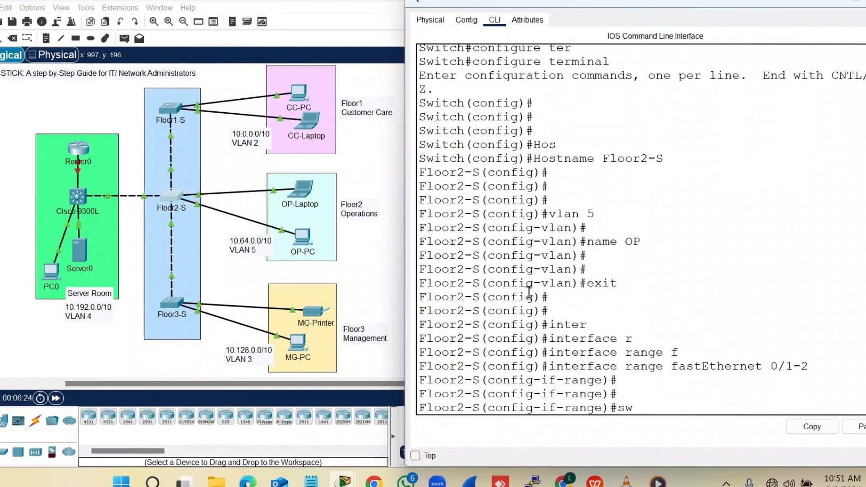
{"action": "key", "text": "Tab"}
{"action": "type", "text": "mode acc"}
{"action": "key", "text": "Tab"}
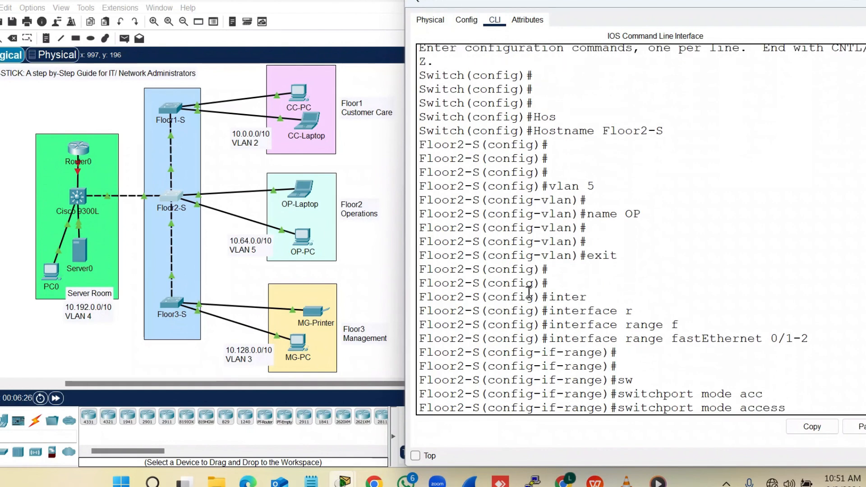
{"action": "key", "text": "Return"}
{"action": "key", "text": "Return"}
Assign ports Fa0/1–2 to access VLAN 5 and leave the interface range
{"action": "type", "text": "sw"}
{"action": "key", "text": "Tab"}
{"action": "type", "text": "acc"}
{"action": "key", "text": "Tab"}
{"action": "type", "text": "v"}
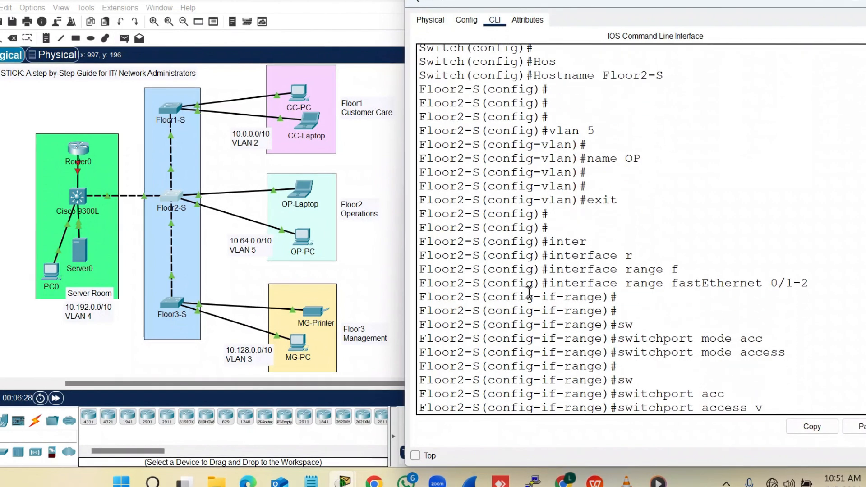
{"action": "type", "text": "l"}
{"action": "key", "text": "Tab"}
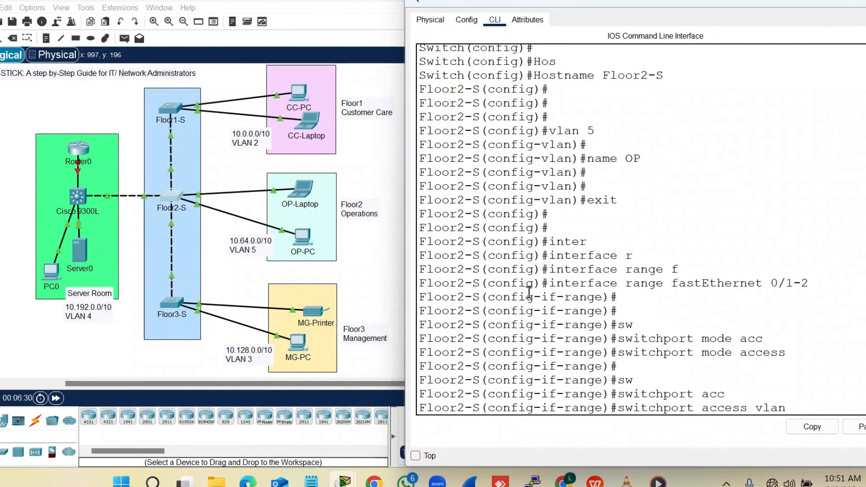
{"action": "type", "text": "5"}
{"action": "key", "text": "Return"}
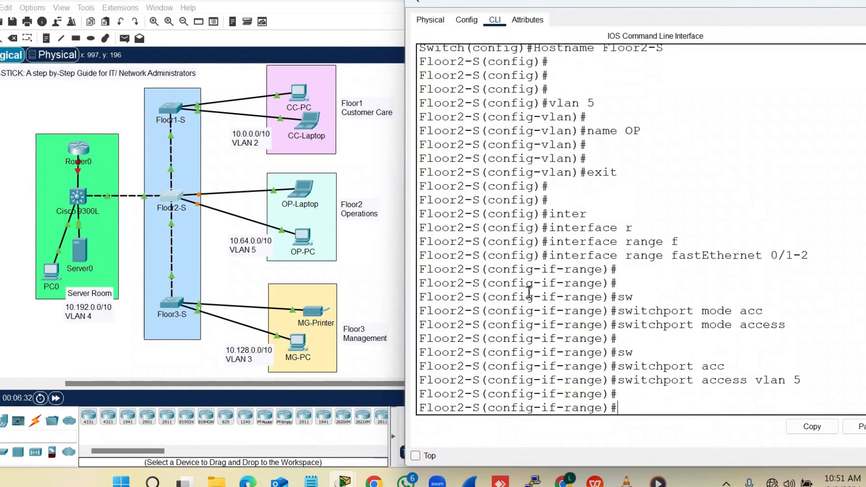
{"action": "key", "text": "Return"}
{"action": "type", "text": "exit"}
{"action": "key", "text": "Return"}
{"action": "key", "text": "Return"}
{"action": "key", "text": "Return"}
{"action": "key", "text": "Return"}
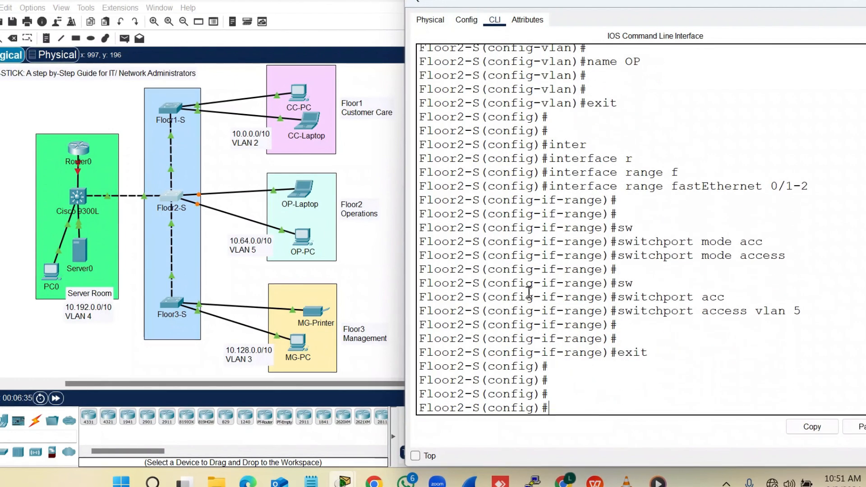
Run 'do show vlan brief' and check that VLAN 5 OP lists Fa0/1–2
{"action": "type", "text": "do show"}
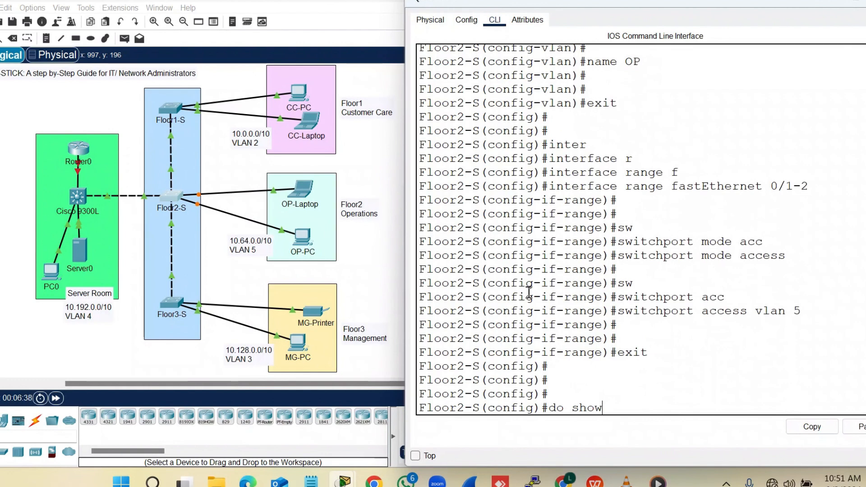
{"action": "type", "text": " vlan bri"}
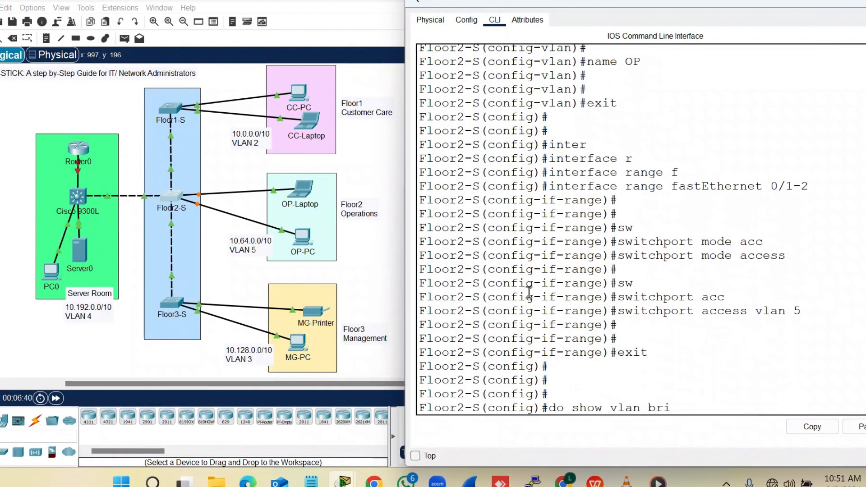
{"action": "type", "text": "ef"}
{"action": "key", "text": "Return"}
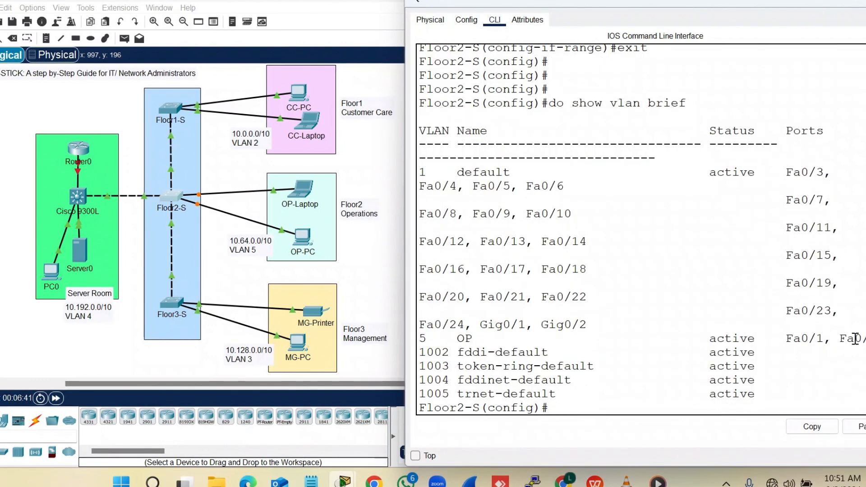
{"action": "left_click_drag", "start_coordinate": [855, 338], "coordinate": [414, 338]}
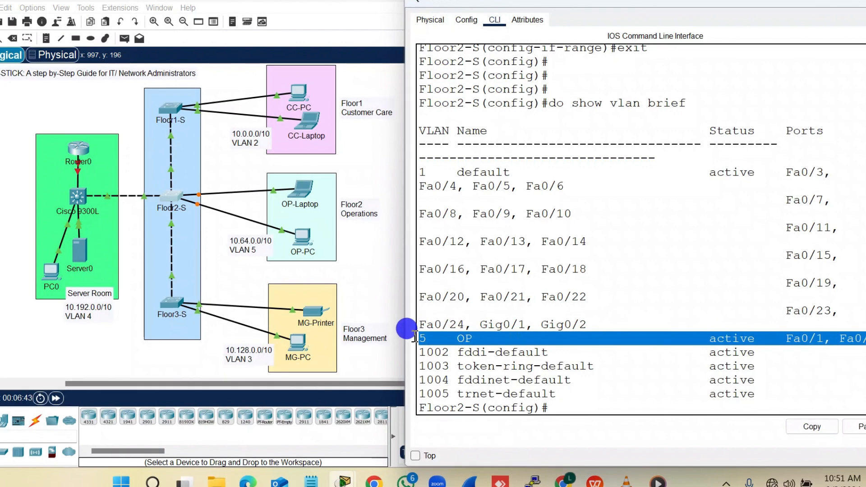
Close Floor2-S, open the Floor3-S command line and enter privileged mode
{"action": "left_click", "coordinate": [865, 1]}
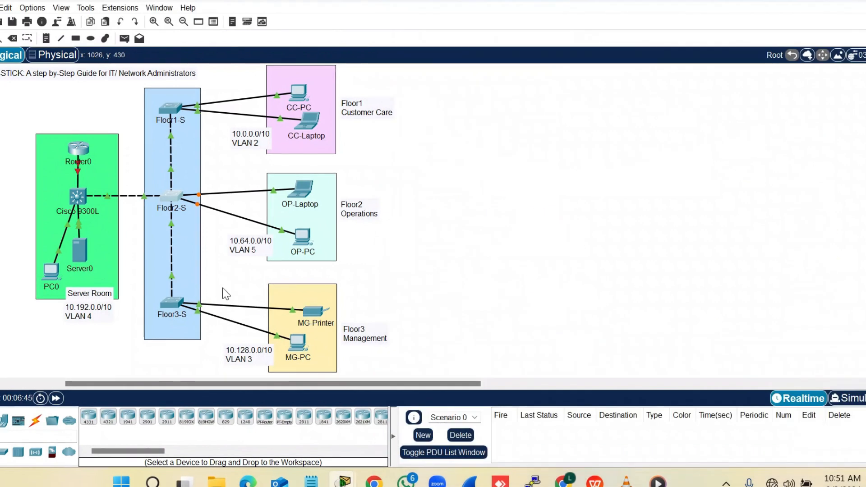
{"action": "left_click", "coordinate": [174, 303]}
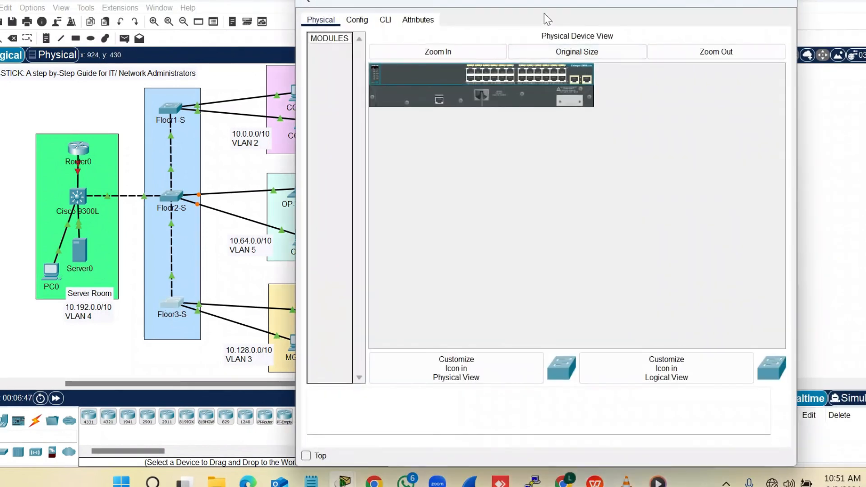
{"action": "left_click_drag", "start_coordinate": [542, 2], "coordinate": [638, 7]}
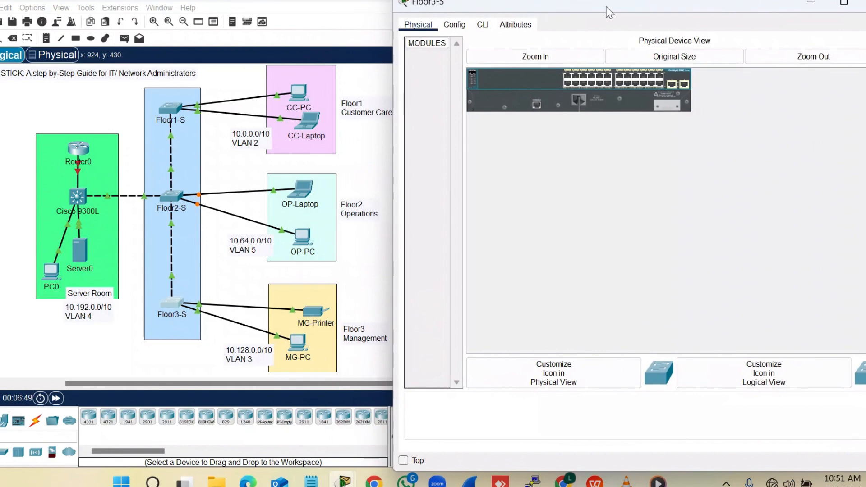
{"action": "left_click", "coordinate": [482, 24]}
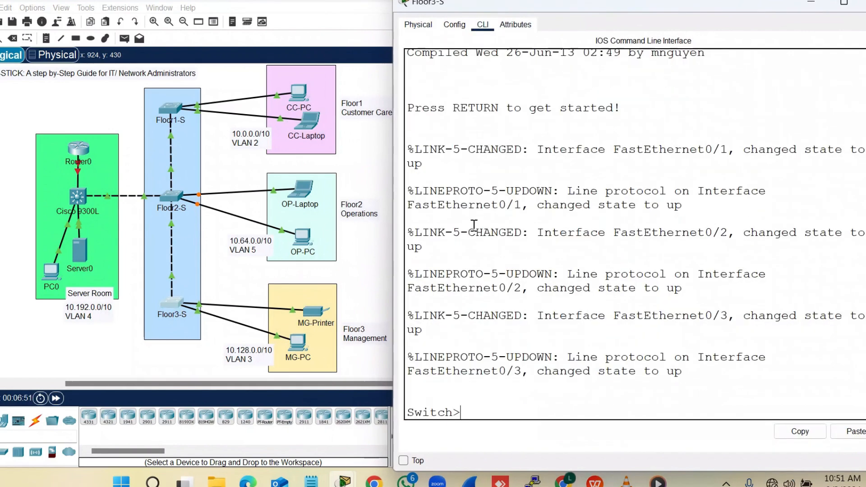
{"action": "key", "text": "Return"}
{"action": "key", "text": "Return"}
{"action": "type", "text": "en"}
{"action": "key", "text": "Tab"}
{"action": "key", "text": "Return"}
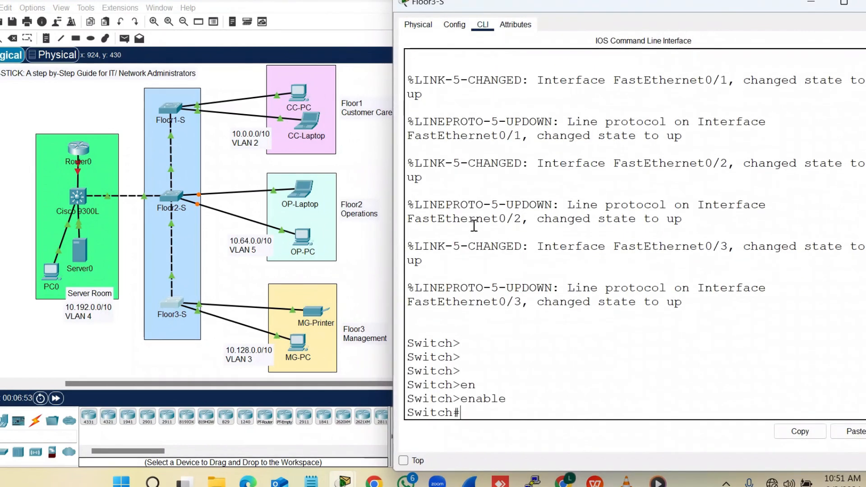
Enter global configuration and set the hostname to Floor3-S
{"action": "type", "text": "conf"}
{"action": "key", "text": "Tab"}
{"action": "type", "text": "tr"}
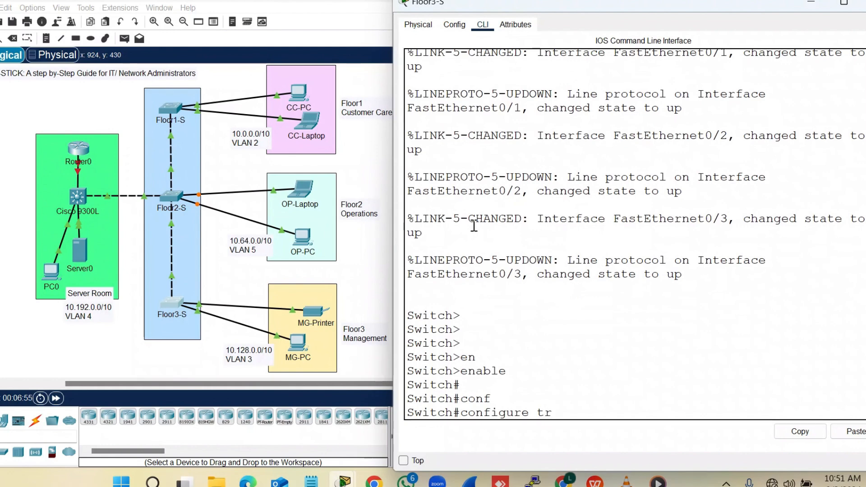
{"action": "key", "text": "BackSpace"}
{"action": "type", "text": "er"}
{"action": "key", "text": "Tab"}
{"action": "key", "text": "Return"}
{"action": "key", "text": "Return"}
{"action": "key", "text": "Return"}
{"action": "key", "text": "Return"}
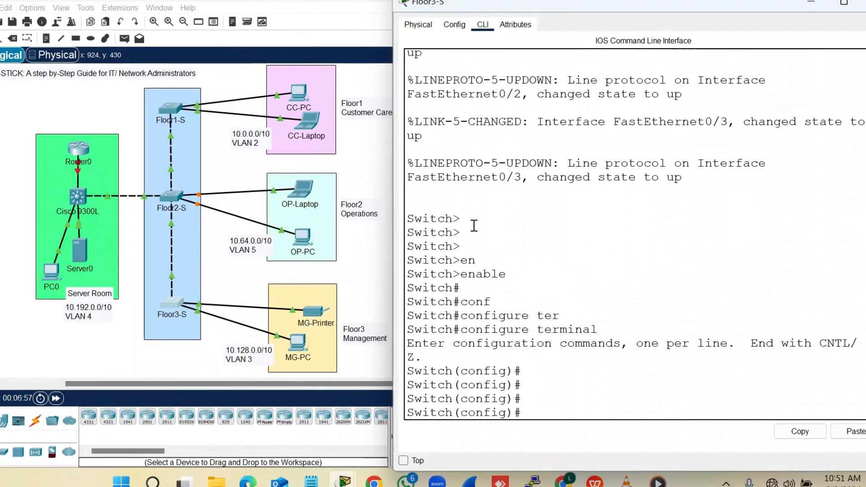
{"action": "type", "text": "Hos"}
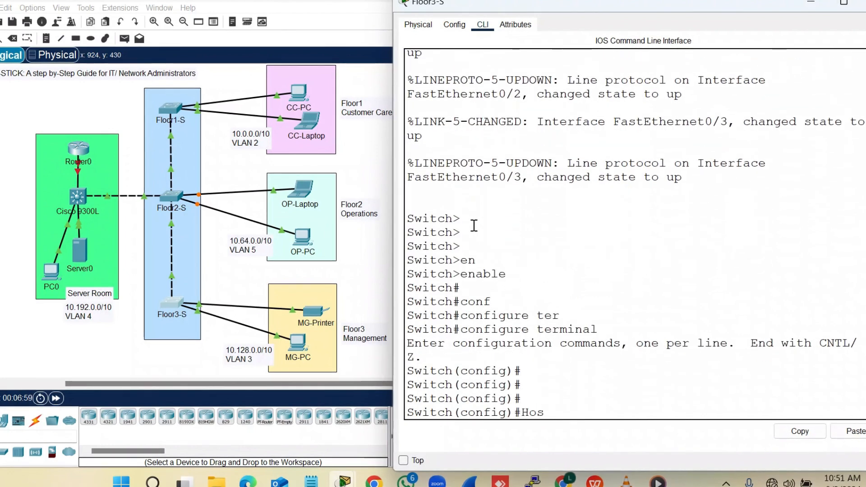
{"action": "type", "text": "t"}
{"action": "key", "text": "Tab"}
{"action": "type", "text": "Flo"}
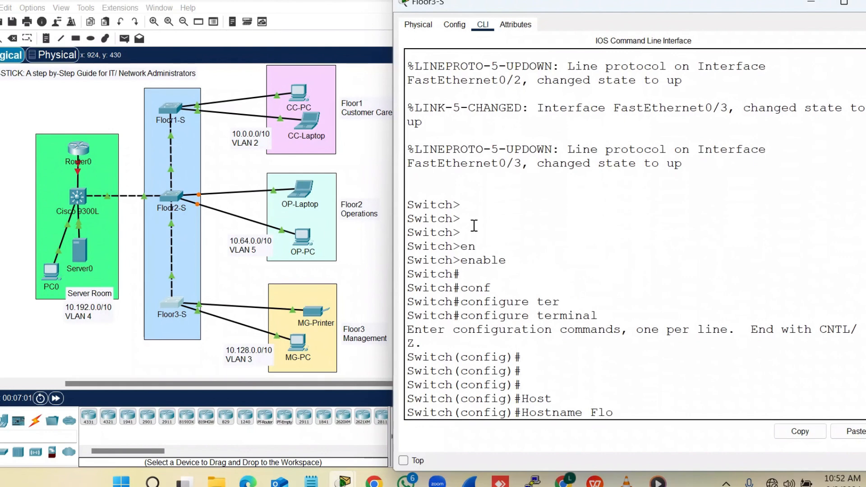
{"action": "type", "text": "or3-S"}
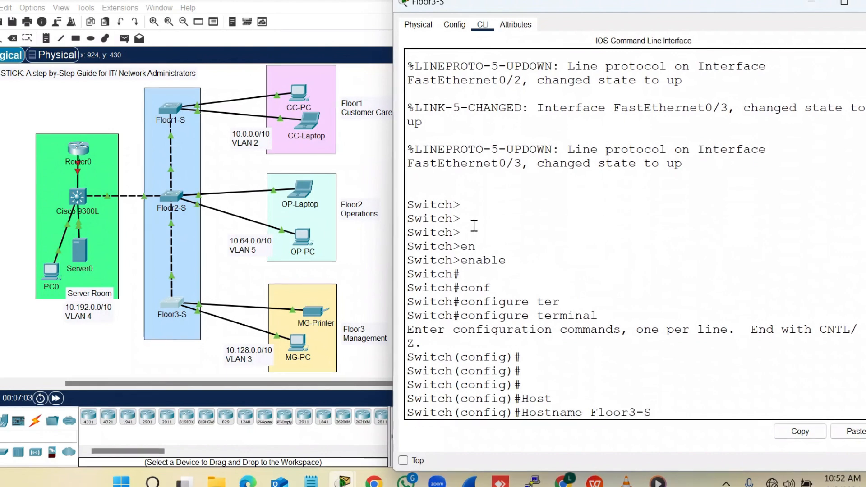
{"action": "key", "text": "Return"}
{"action": "key", "text": "Return"}
Create VLAN 3 named MG and return to global configuration
{"action": "type", "text": "vlan"}
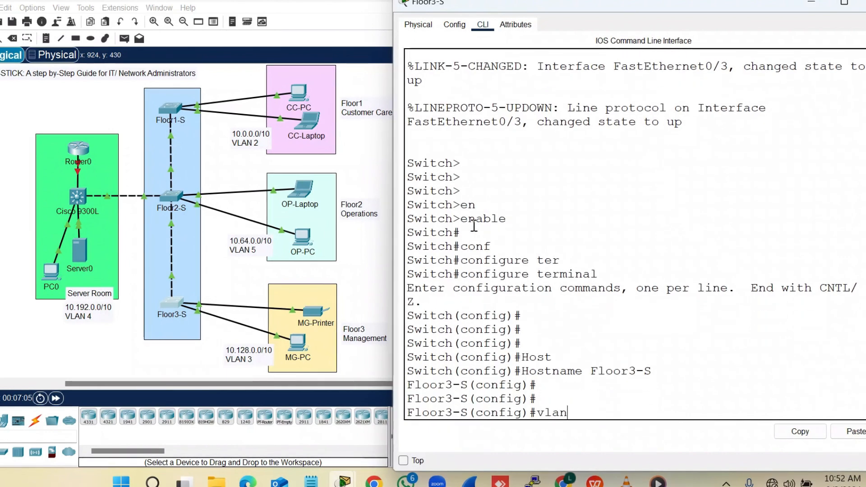
{"action": "type", "text": " 3"}
{"action": "key", "text": "Return"}
{"action": "key", "text": "Return"}
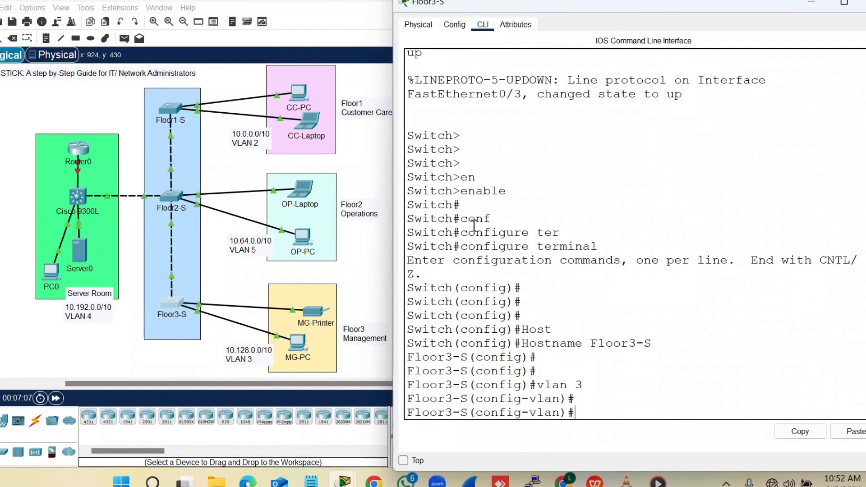
{"action": "type", "text": "name MG"}
{"action": "key", "text": "Return"}
{"action": "key", "text": "Return"}
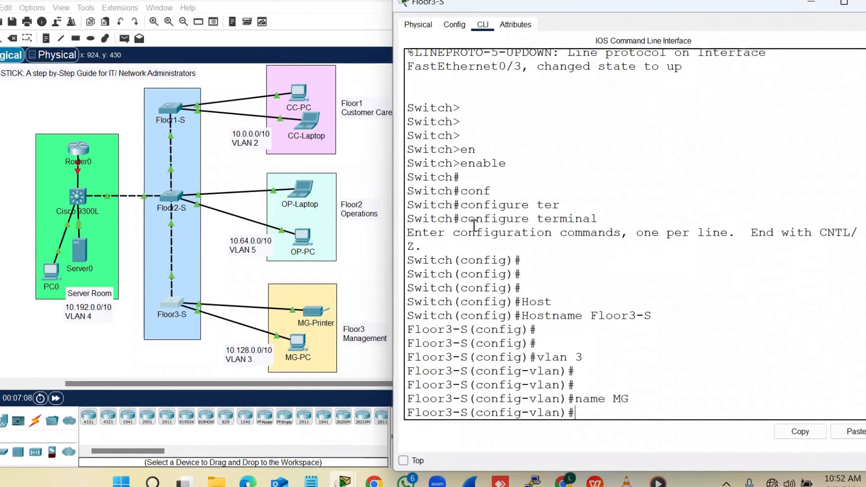
{"action": "type", "text": "exit"}
{"action": "key", "text": "Return"}
{"action": "key", "text": "Return"}
{"action": "key", "text": "Return"}
{"action": "key", "text": "Return"}
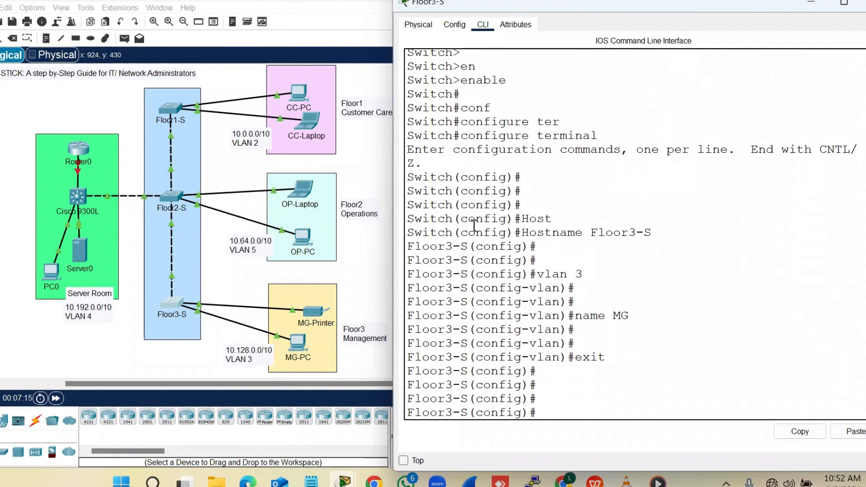
Make ports FastEthernet 0/1–0/2 access ports
{"action": "type", "text": "inte"}
{"action": "key", "text": "Tab"}
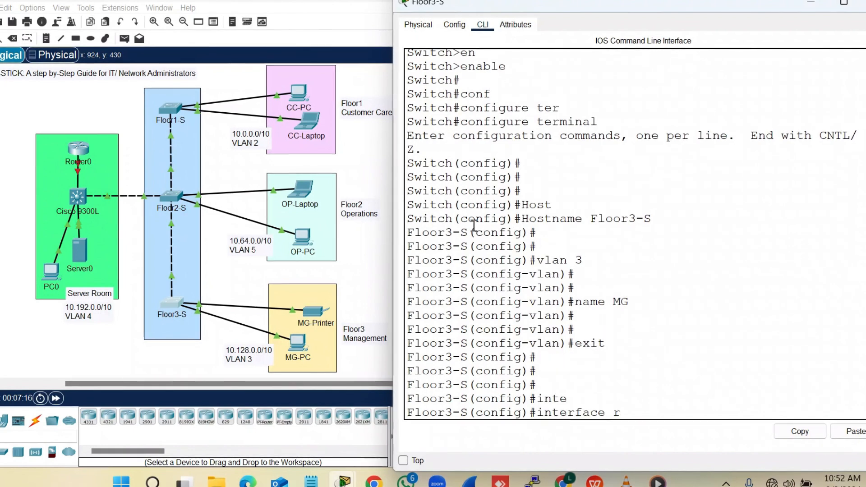
{"action": "type", "text": "r"}
{"action": "key", "text": "Tab"}
{"action": "type", "text": "f"}
{"action": "key", "text": "Tab"}
{"action": "type", "text": "0/"}
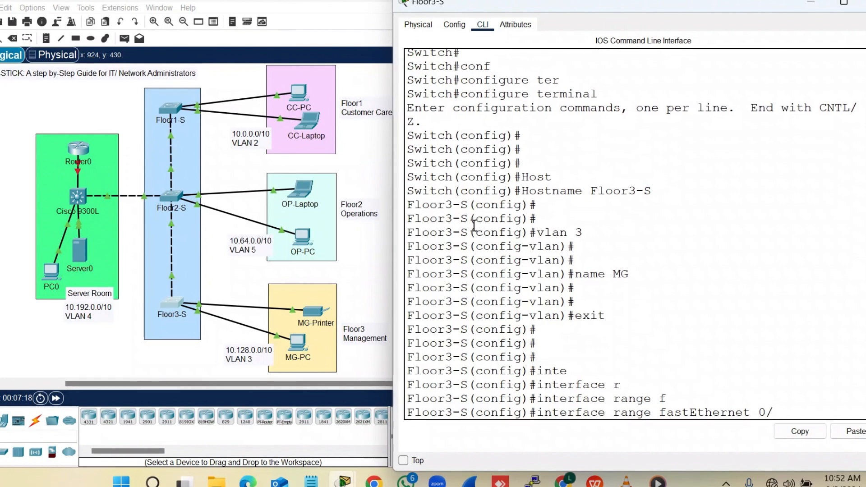
{"action": "type", "text": "1-2"}
{"action": "key", "text": "Return"}
{"action": "key", "text": "Return"}
{"action": "type", "text": "sw"}
{"action": "key", "text": "Tab"}
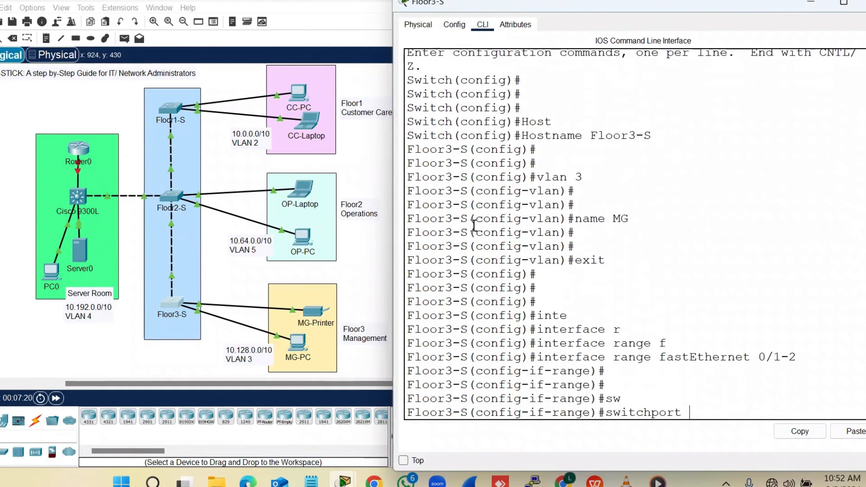
{"action": "type", "text": "mode"}
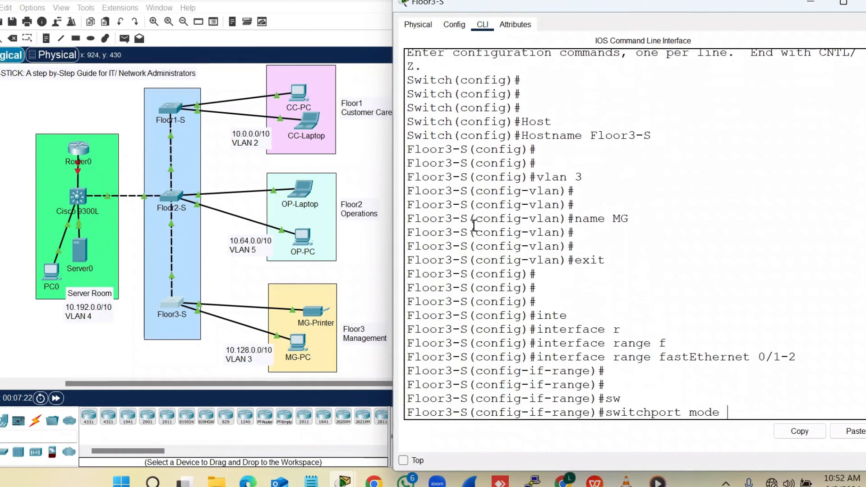
{"action": "type", "text": " acc"}
{"action": "key", "text": "Tab"}
{"action": "key", "text": "Return"}
{"action": "key", "text": "Return"}
Assign Fa0/1–Fa0/2 to access VLAN 3 and leave port configuration
{"action": "type", "text": "sw"}
{"action": "key", "text": "Tab"}
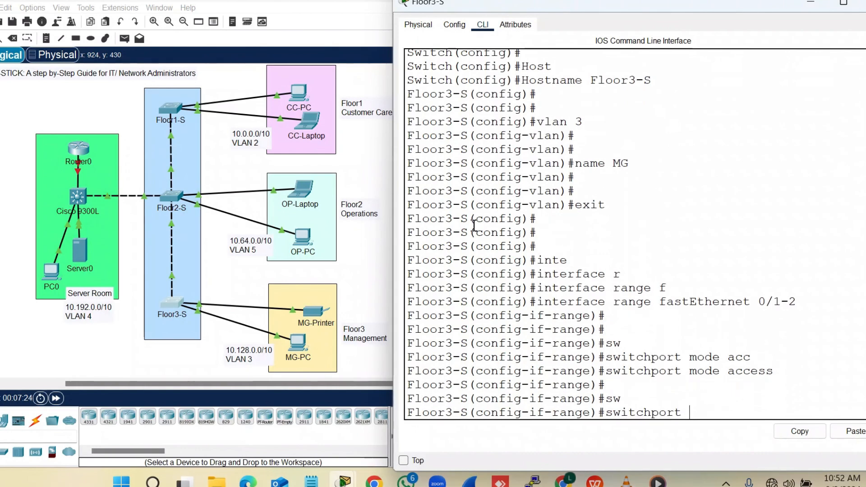
{"action": "type", "text": "acc"}
{"action": "key", "text": "Tab"}
{"action": "type", "text": "vlan "}
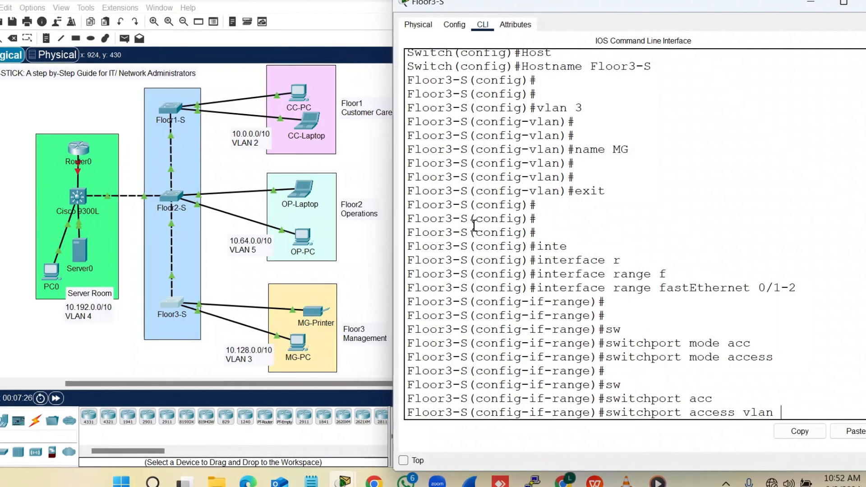
{"action": "type", "text": "3"}
{"action": "key", "text": "Return"}
{"action": "key", "text": "Return"}
{"action": "key", "text": "Return"}
{"action": "type", "text": "ex"}
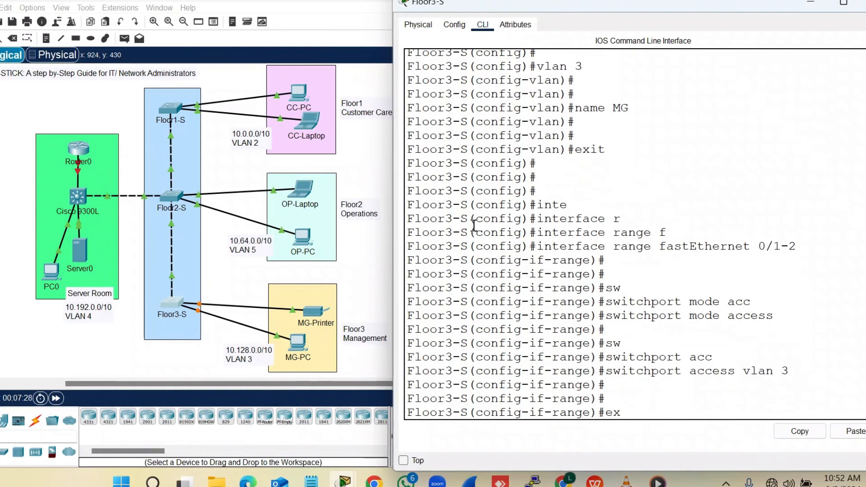
{"action": "type", "text": "it"}
{"action": "key", "text": "Return"}
{"action": "key", "text": "Return"}
{"action": "key", "text": "Return"}
{"action": "key", "text": "Return"}
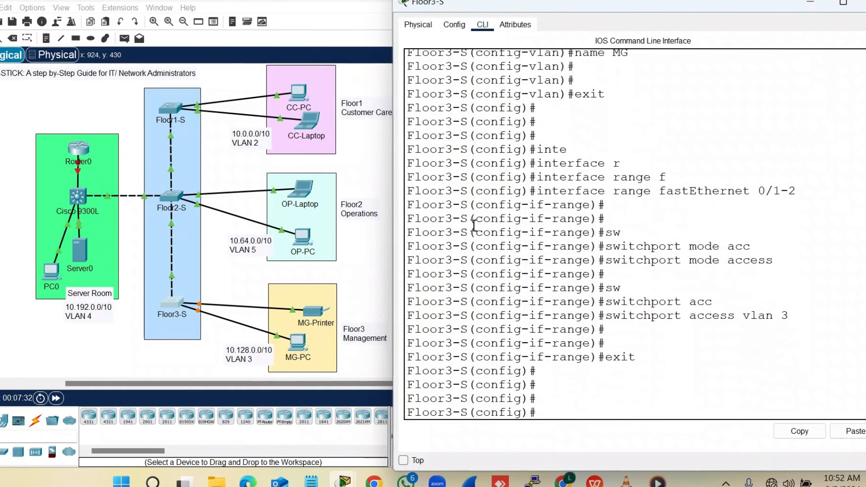
Verify VLAN 3 MG with 'do show vlan brief', then exit configuration mode
{"action": "type", "text": "do show"}
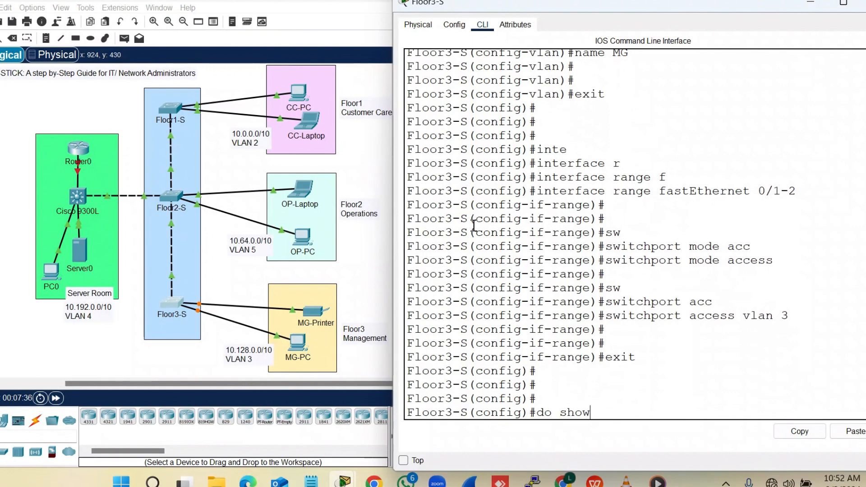
{"action": "type", "text": " vlan brie"}
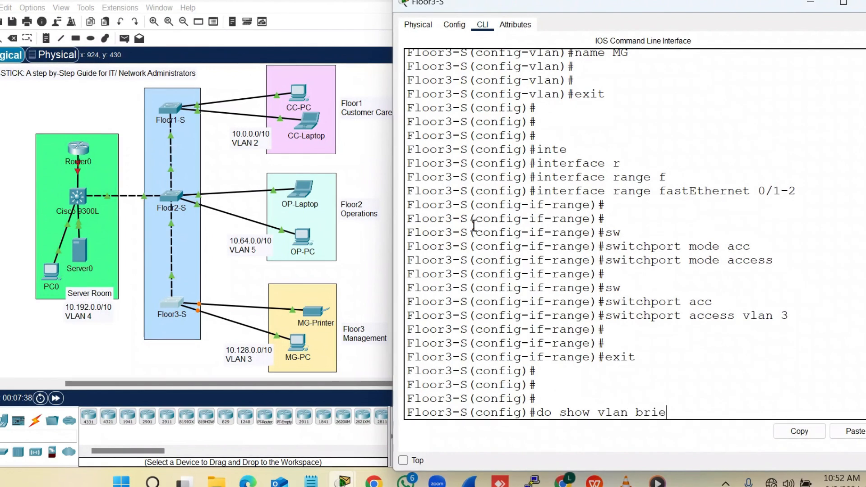
{"action": "type", "text": "f"}
{"action": "key", "text": "Return"}
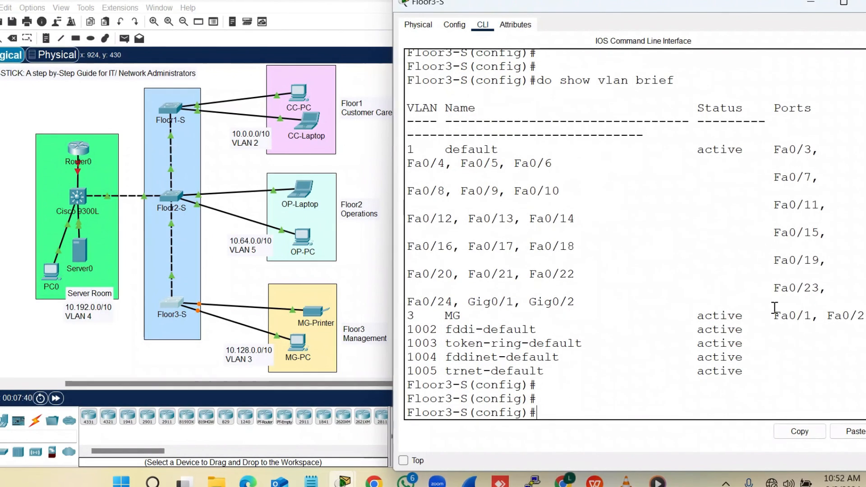
{"action": "mouse_move", "coordinate": [401, 325]}
{"action": "left_mouse_down"}
{"action": "mouse_move", "coordinate": [400, 294]}
{"action": "mouse_move", "coordinate": [400, 319]}
{"action": "left_mouse_up"}
{"action": "left_click", "coordinate": [536, 363]}
{"action": "type", "text": "exit"}
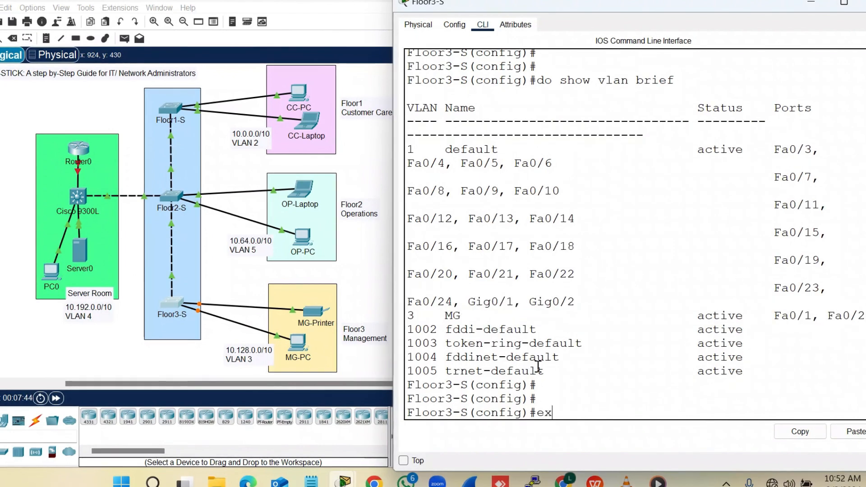
{"action": "key", "text": "Return"}
{"action": "key", "text": "Return"}
{"action": "key", "text": "Return"}
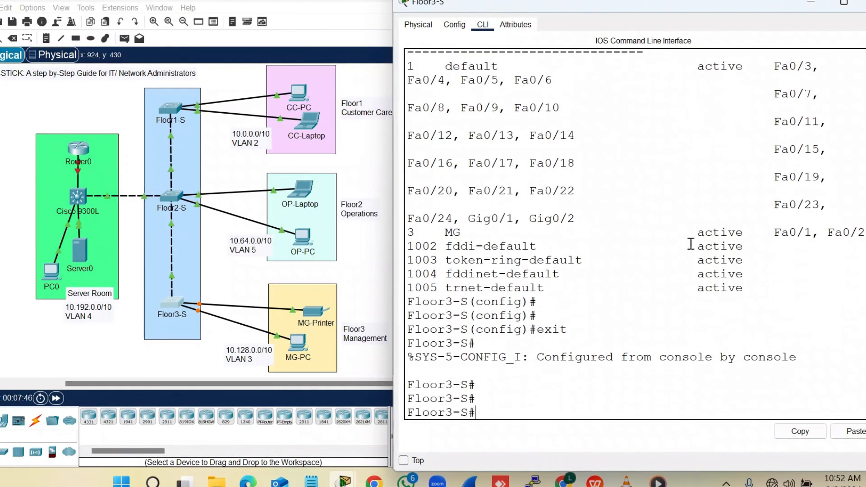
Close the Floor3-S device window to show the full topology
{"action": "left_click", "coordinate": [860, 3]}
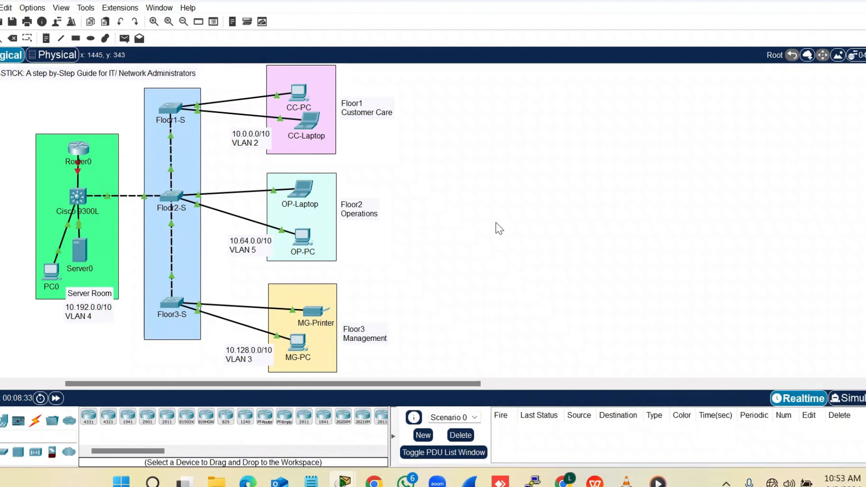
On Floor2-S, select the interface range FastEthernet 0/3–4
{"action": "left_click", "coordinate": [175, 198]}
{"action": "left_click_drag", "start_coordinate": [506, 14], "coordinate": [617, 7]}
{"action": "key", "text": "Return"}
{"action": "key", "text": "Return"}
{"action": "key", "text": "Return"}
{"action": "key", "text": "Return"}
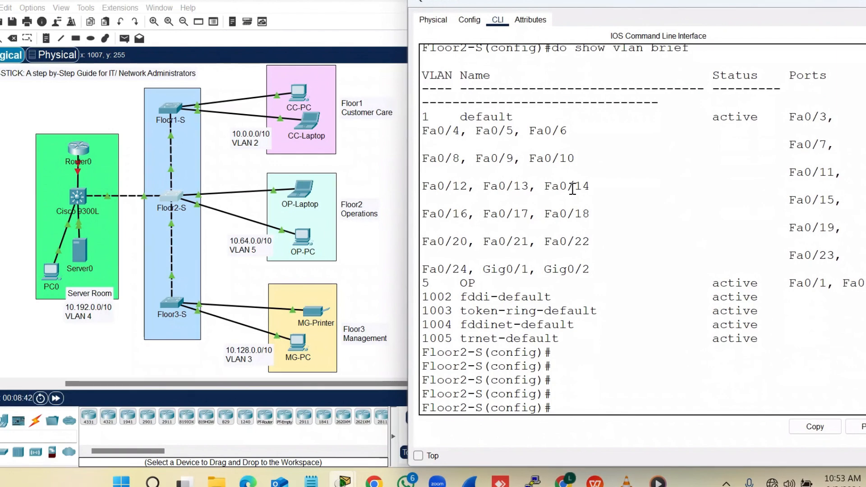
{"action": "type", "text": "e"}
{"action": "key", "text": "Tab"}
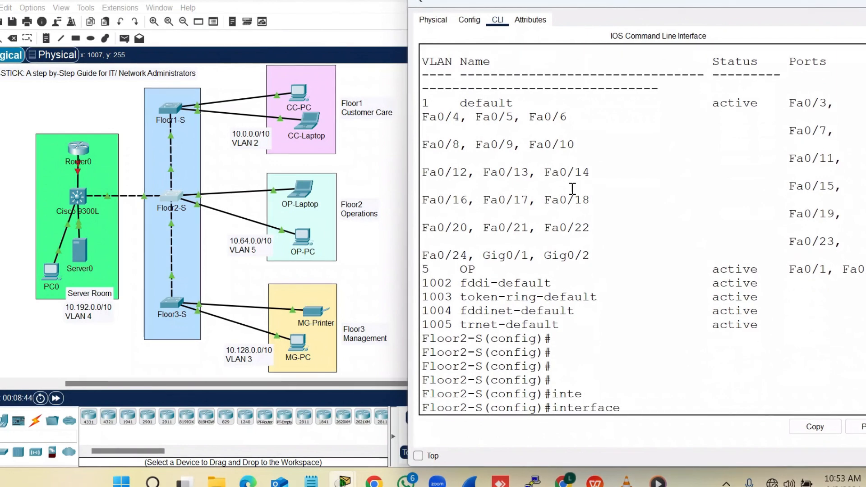
{"action": "left_click", "coordinate": [367, 168]}
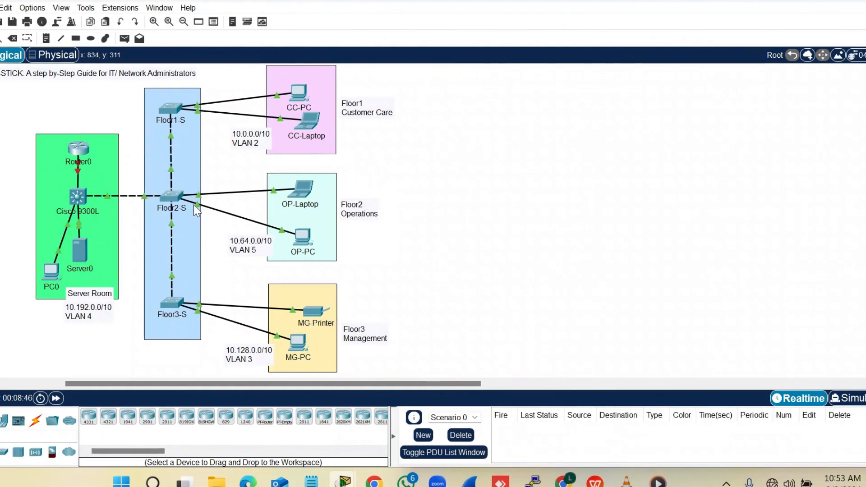
{"action": "mouse_move", "coordinate": [171, 175]}
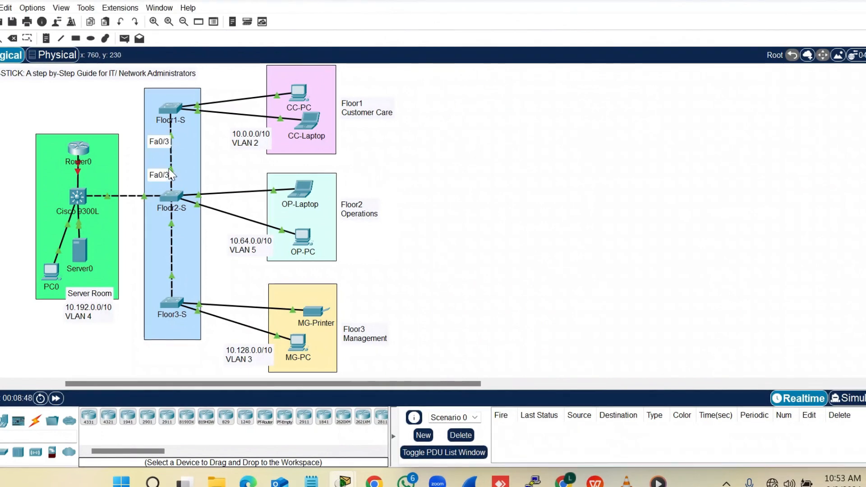
{"action": "mouse_move", "coordinate": [173, 232]}
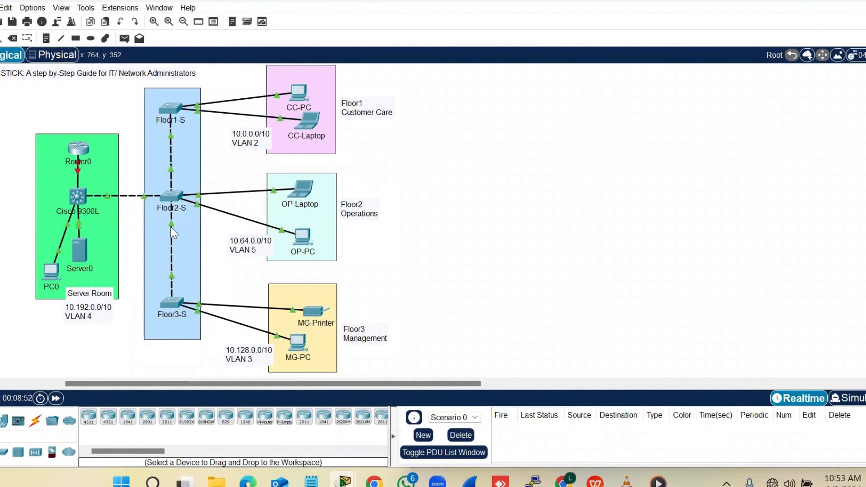
{"action": "left_click", "coordinate": [169, 197]}
{"action": "type", "text": "r2-S(config)#interface r"}
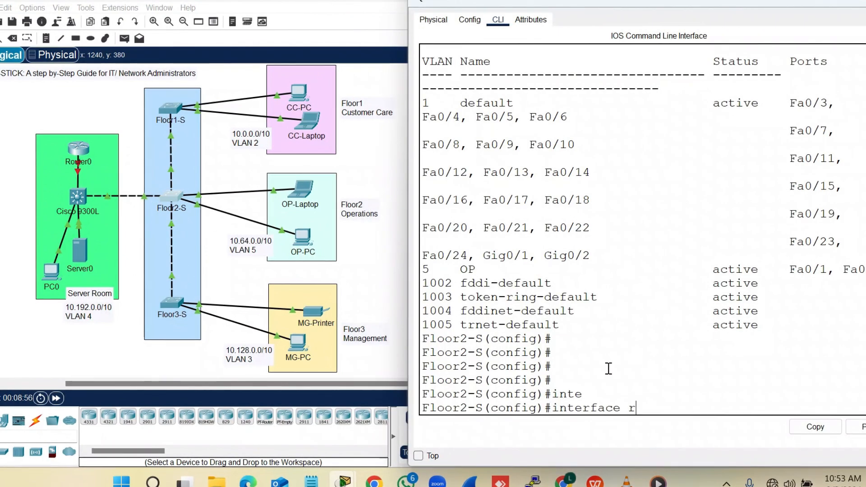
{"action": "key", "text": "Tab"}
{"action": "type", "text": "f"}
{"action": "key", "text": "Tab"}
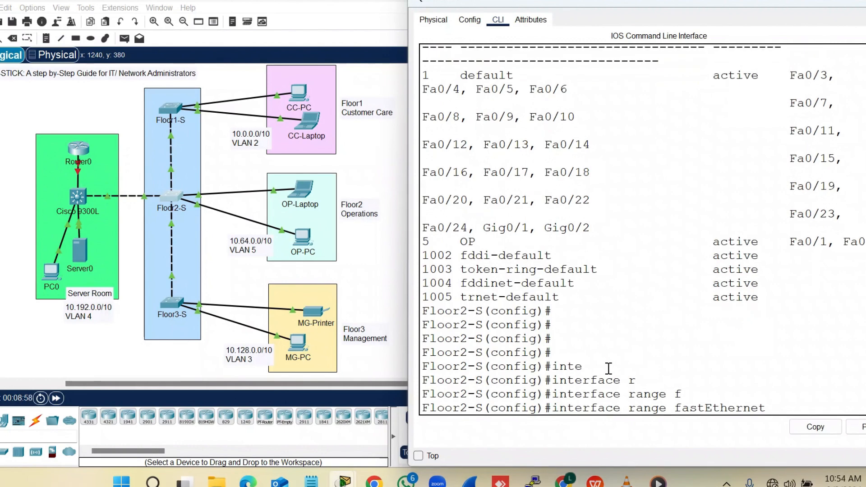
{"action": "type", "text": "0/"}
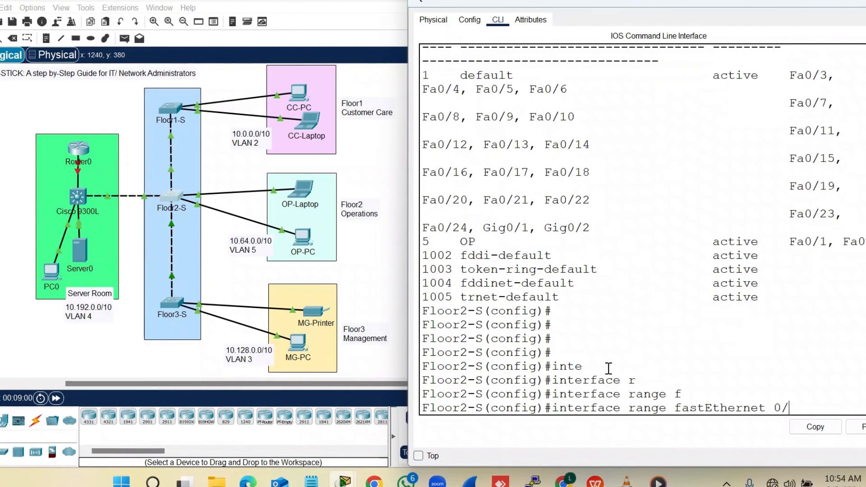
{"action": "type", "text": "3-4"}
{"action": "key", "text": "Return"}
{"action": "key", "text": "Return"}
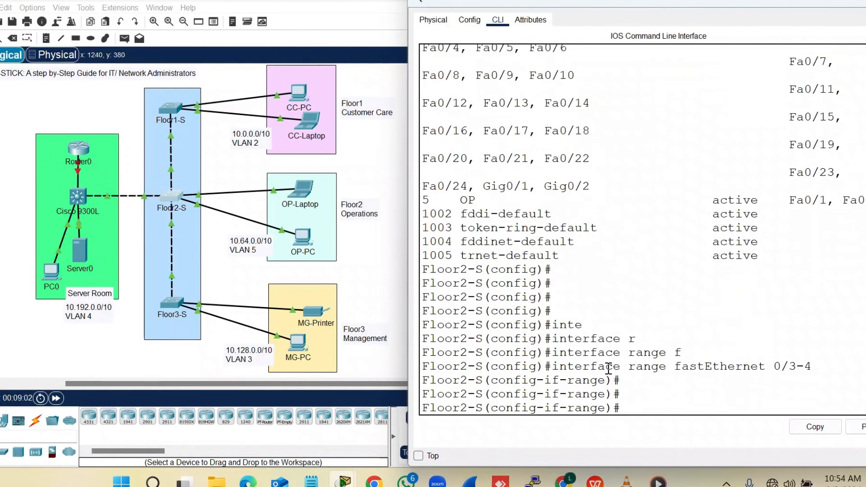
Set Fa0/3–4 to switchport mode dynamic desirable
{"action": "type", "text": "sw"}
{"action": "key", "text": "Tab"}
{"action": "type", "text": "mode"}
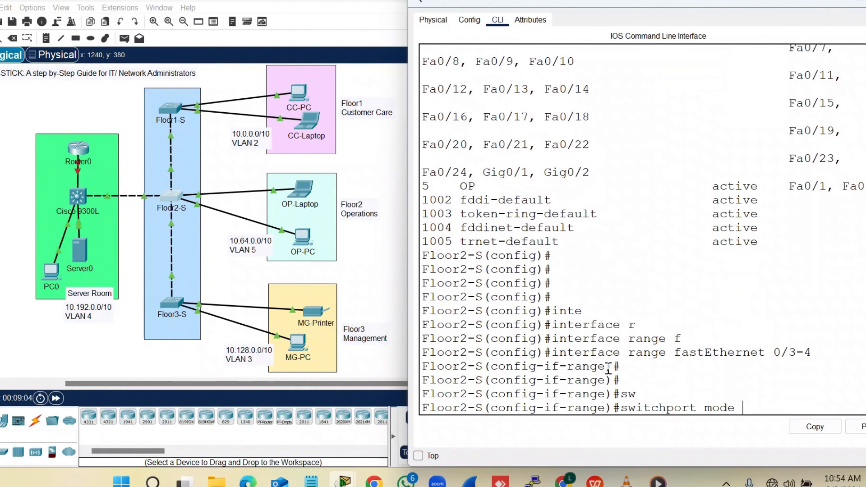
{"action": "key", "text": "Tab"}
{"action": "type", "text": "dy"}
{"action": "key", "text": "Tab"}
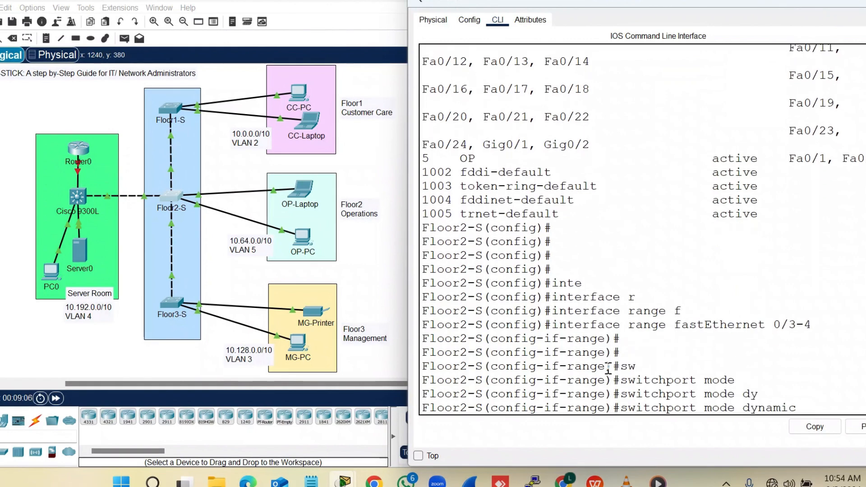
{"action": "type", "text": "de"}
{"action": "key", "text": "Tab"}
{"action": "key", "text": "Return"}
{"action": "key", "text": "Return"}
{"action": "key", "text": "Return"}
{"action": "key", "text": "Return"}
{"action": "key", "text": "Return"}
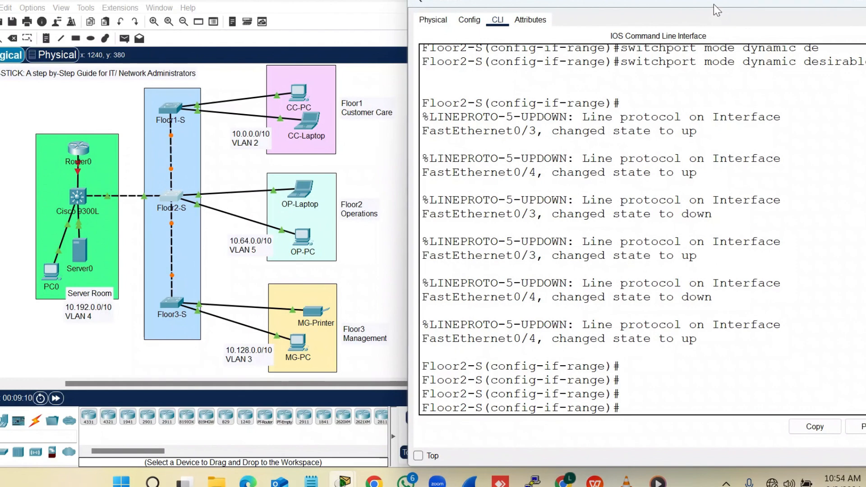
{"action": "left_click_drag", "start_coordinate": [714, 4], "coordinate": [672, 6]}
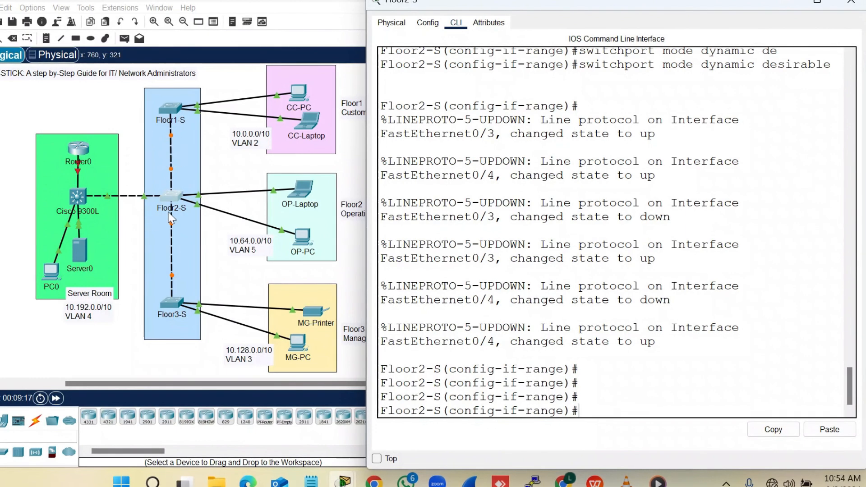
{"action": "left_click", "coordinate": [145, 204]}
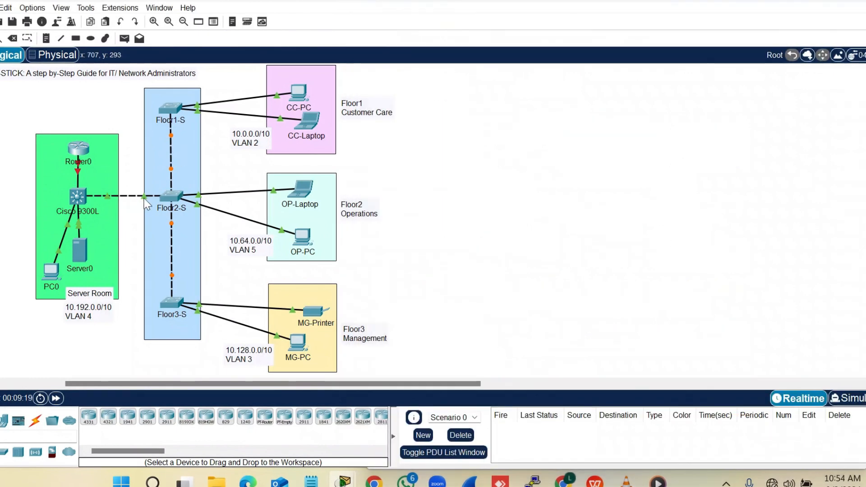
Leave the Floor2-S range configuration and enter interface GigabitEthernet0/1
{"action": "left_click", "coordinate": [175, 196]}
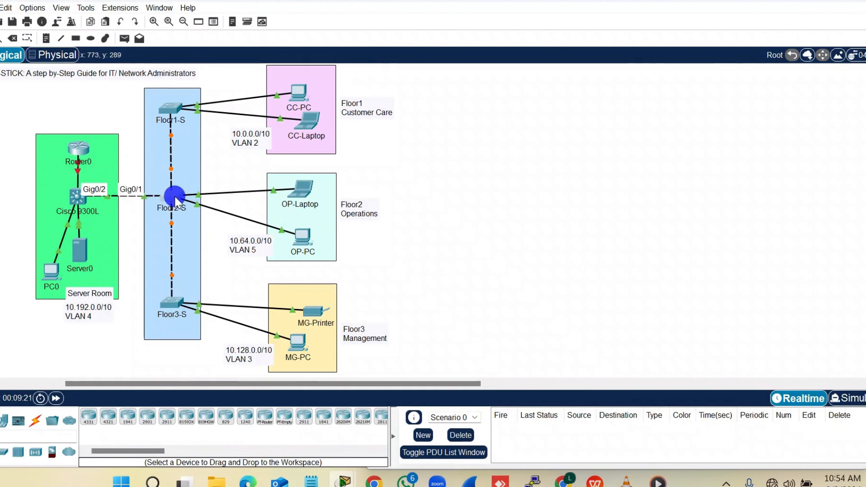
{"action": "key", "text": "Return"}
{"action": "type", "text": "exit"}
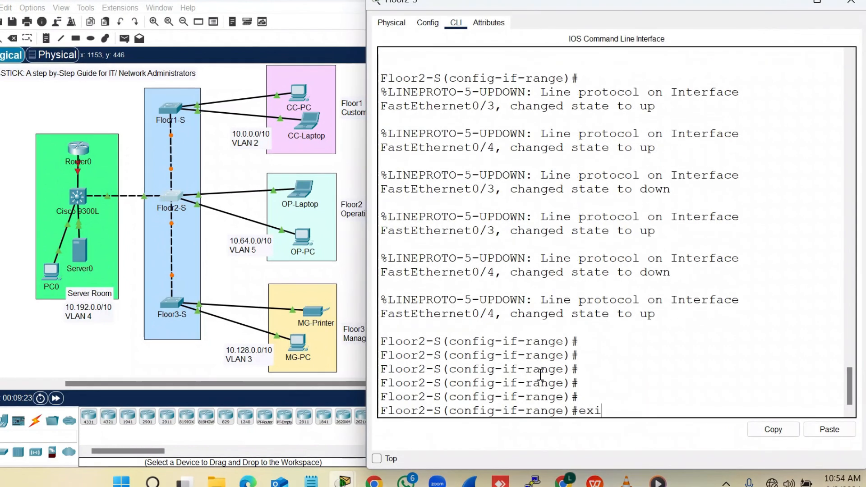
{"action": "key", "text": "Return"}
{"action": "key", "text": "Return"}
{"action": "key", "text": "Return"}
{"action": "type", "text": "inte"}
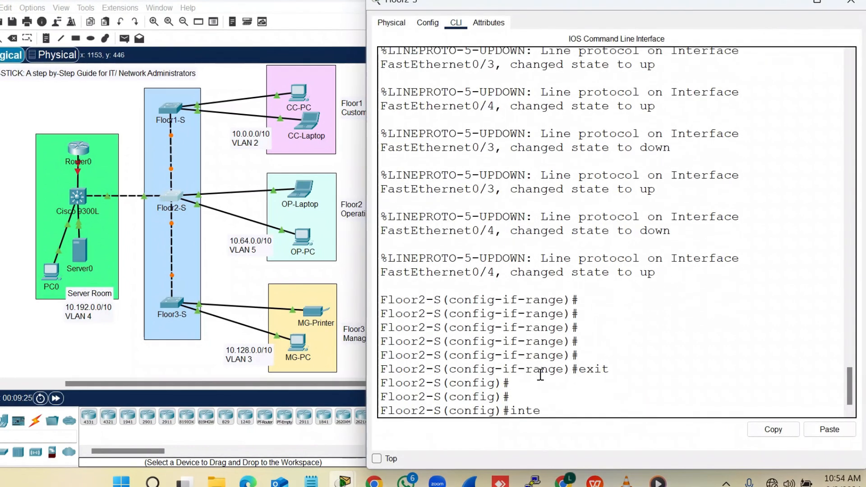
{"action": "key", "text": "Tab"}
{"action": "type", "text": "g"}
{"action": "key", "text": "Tab"}
{"action": "type", "text": "0/1"}
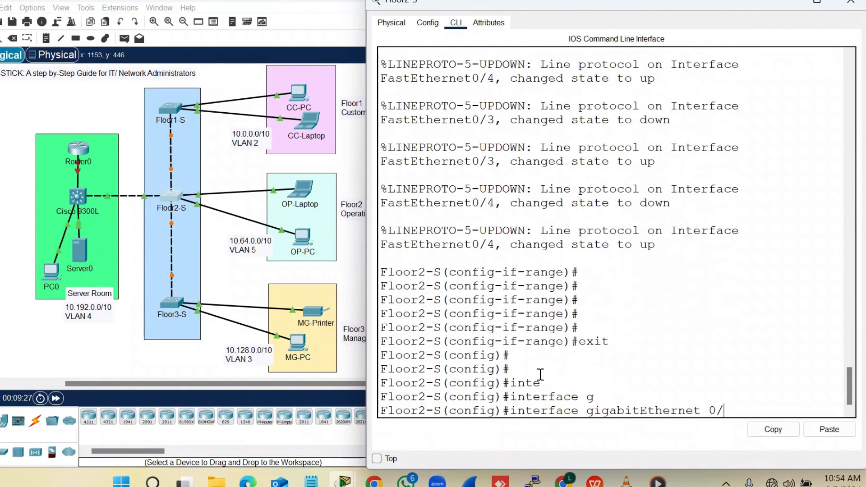
{"action": "key", "text": "Return"}
{"action": "key", "text": "Return"}
{"action": "key", "text": "Return"}
Set Gig0/1 to switchport mode trunk, replacing a mistaken access-mode entry, then close the console
{"action": "type", "text": "s"}
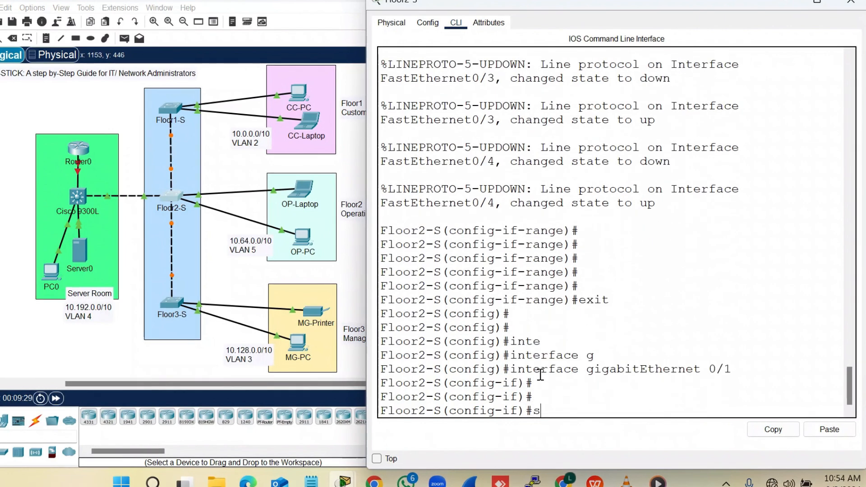
{"action": "type", "text": "w"}
{"action": "key", "text": "Tab"}
{"action": "type", "text": "mod"}
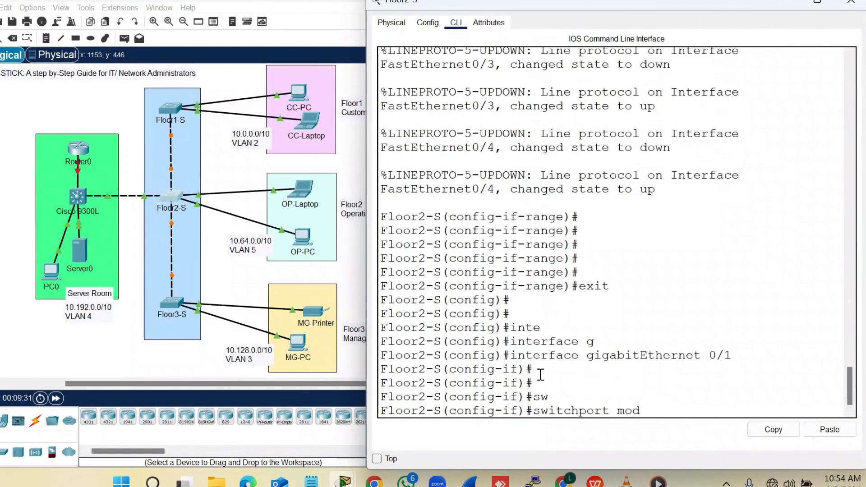
{"action": "type", "text": "e"}
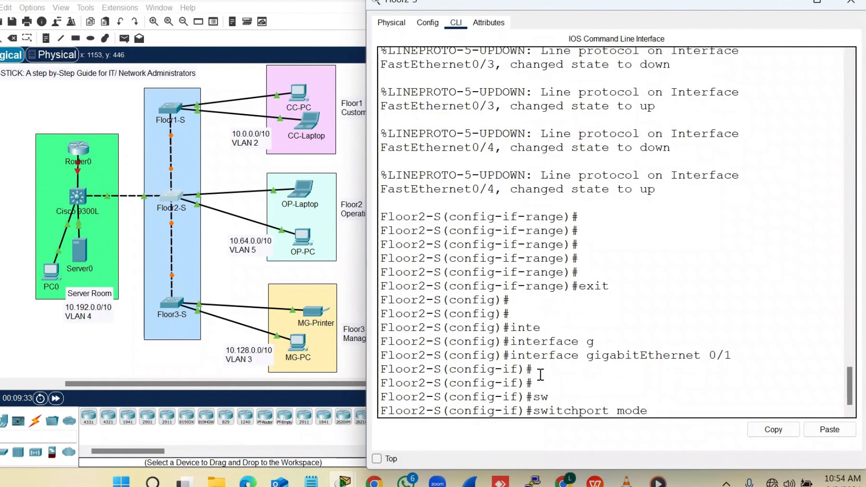
{"action": "type", "text": " acc"}
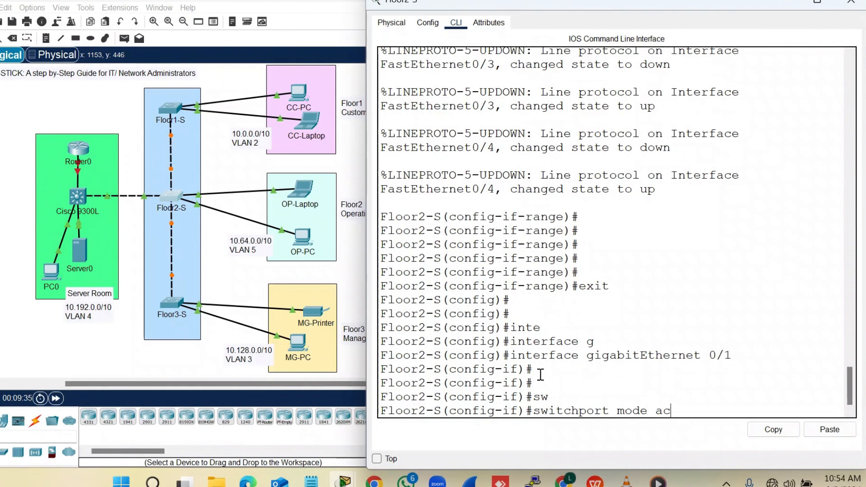
{"action": "key", "text": "Tab"}
{"action": "key", "text": "Return"}
{"action": "key", "text": "Return"}
{"action": "type", "text": "sw"}
{"action": "key", "text": "Tab"}
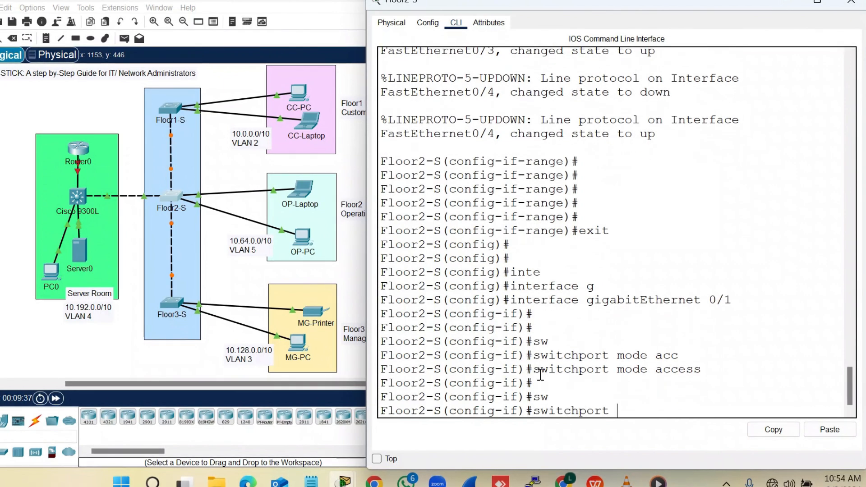
{"action": "type", "text": "acc"}
{"action": "key", "text": "BackSpace"}
{"action": "key", "text": "BackSpace"}
{"action": "key", "text": "BackSpace"}
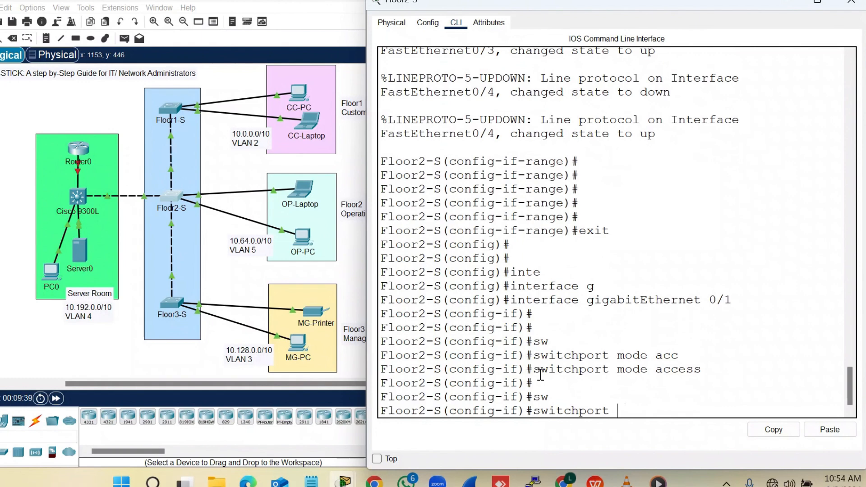
{"action": "type", "text": "mode t"}
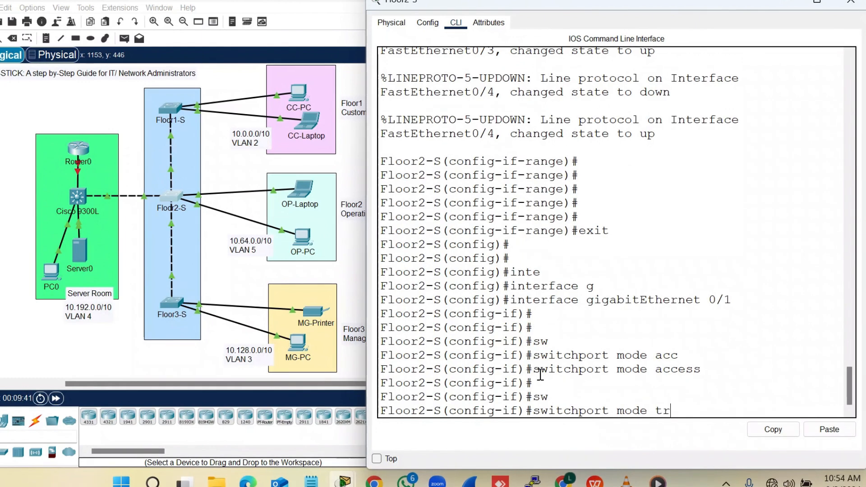
{"action": "type", "text": "r"}
{"action": "key", "text": "Tab"}
{"action": "key", "text": "Return"}
{"action": "key", "text": "Return"}
{"action": "key", "text": "Return"}
{"action": "key", "text": "Return"}
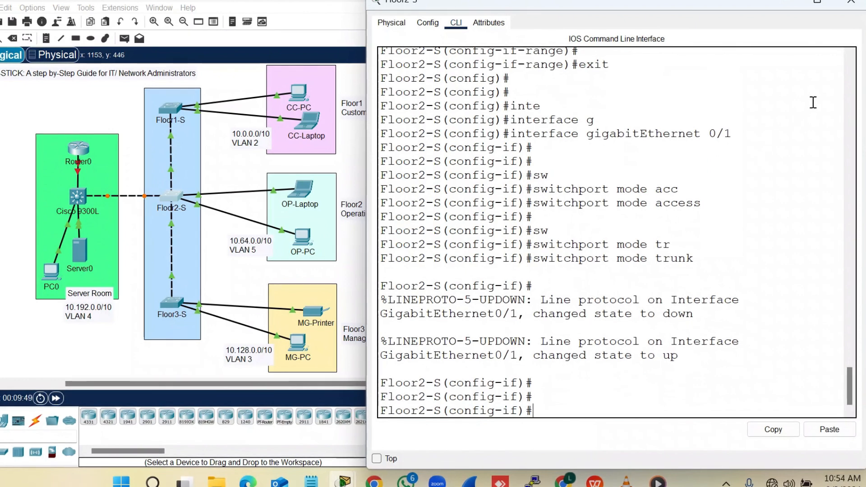
{"action": "left_click", "coordinate": [854, 6]}
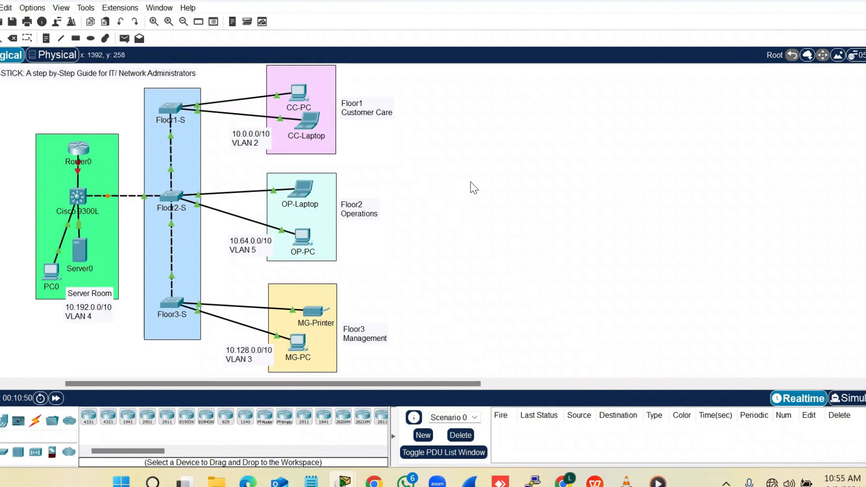
Set Floor1-S to VTP client mode
{"action": "left_click", "coordinate": [171, 110]}
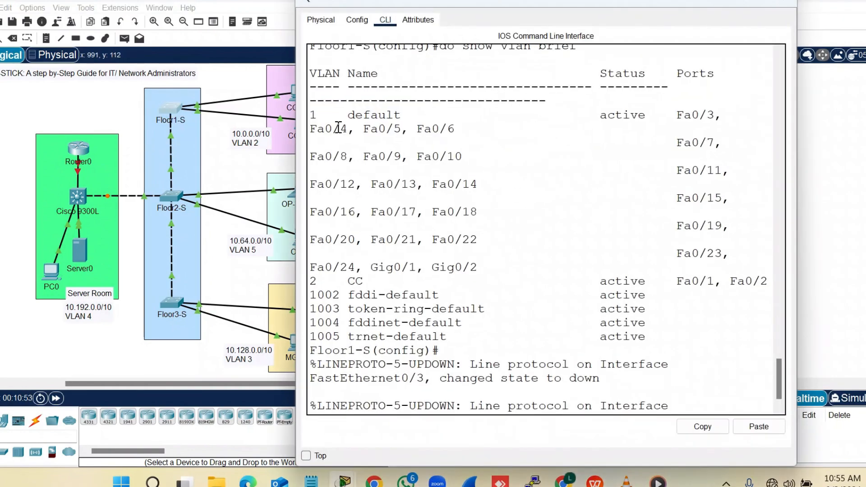
{"action": "left_click", "coordinate": [542, 245]}
{"action": "key", "text": "Return"}
{"action": "key", "text": "Return"}
{"action": "key", "text": "Return"}
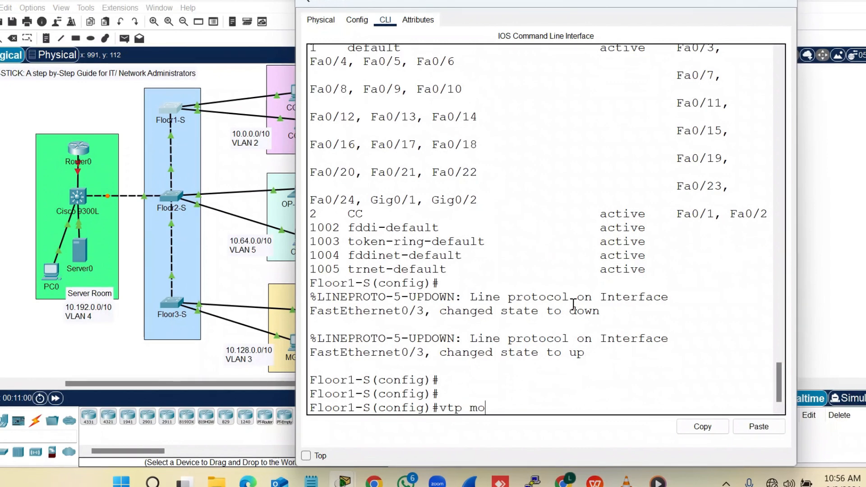
{"action": "type", "text": "de client"}
{"action": "key", "text": "Return"}
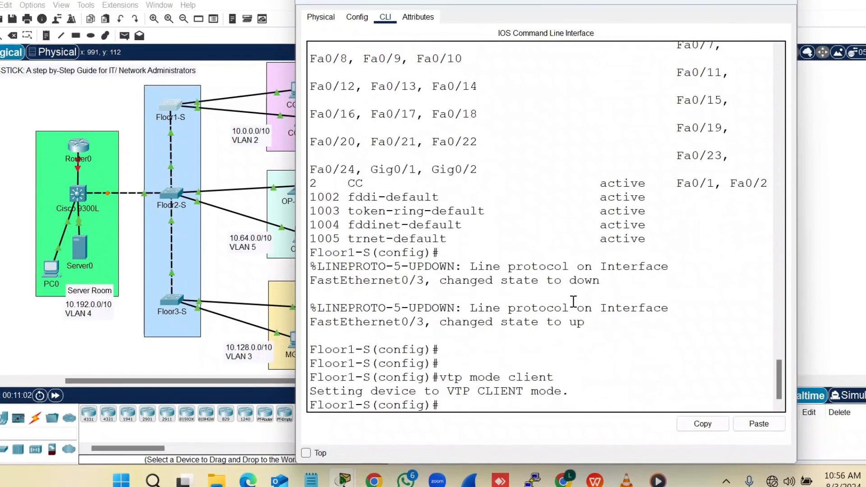
{"action": "key", "text": "Return"}
Set the Floor1-S VTP domain to NetworkwithLouis.inc, copying the name for reuse
{"action": "type", "text": "vtp d"}
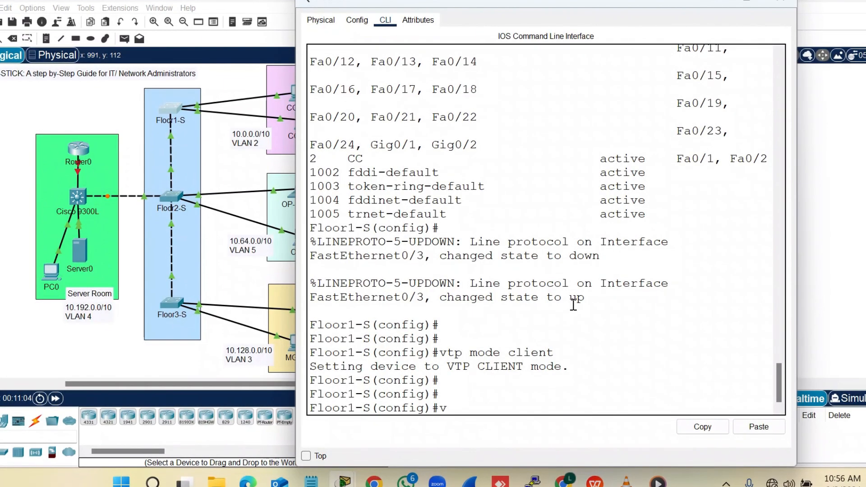
{"action": "type", "text": "o"}
{"action": "key", "text": "Tab"}
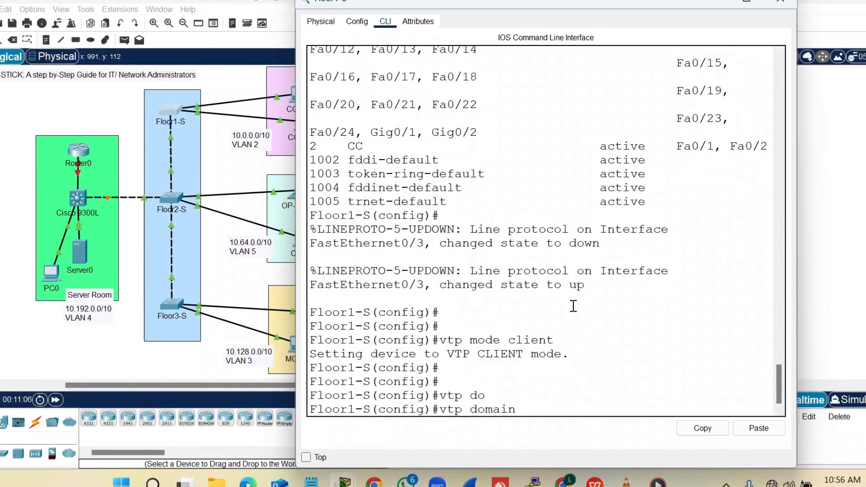
{"action": "type", "text": "Netw"}
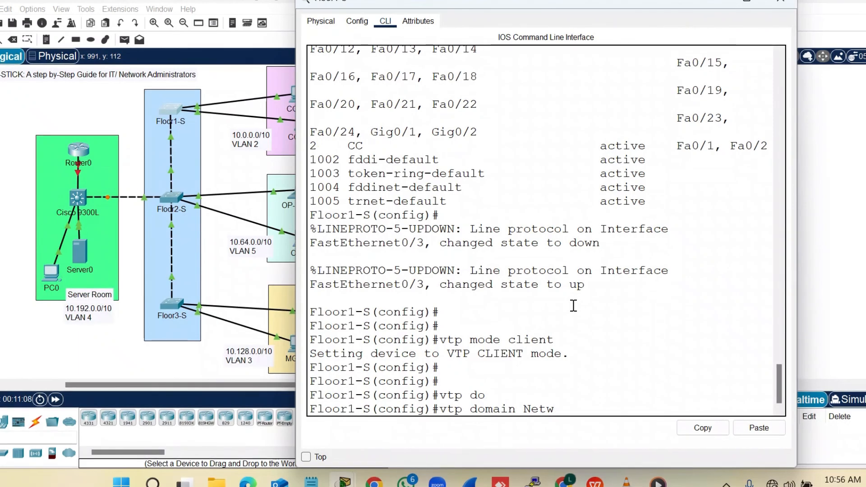
{"action": "type", "text": "orkwithLouis"}
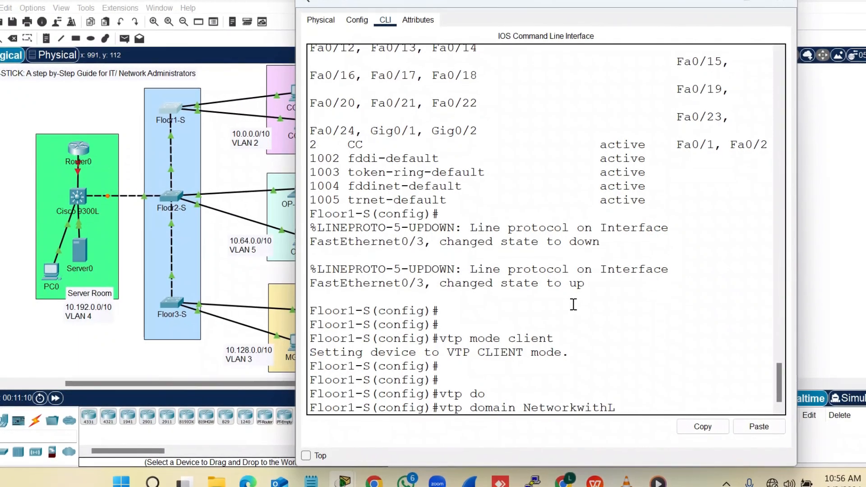
{"action": "type", "text": ".inc"}
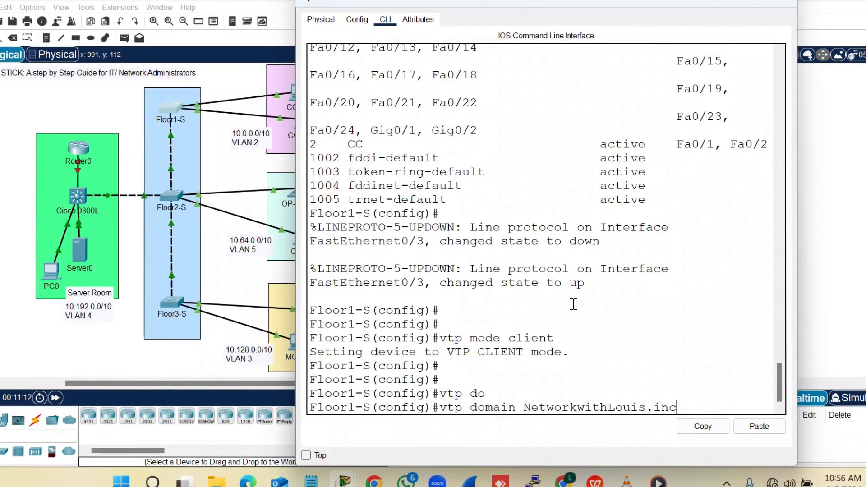
{"action": "left_click_drag", "start_coordinate": [678, 408], "coordinate": [523, 409]}
{"action": "left_click", "coordinate": [702, 428]}
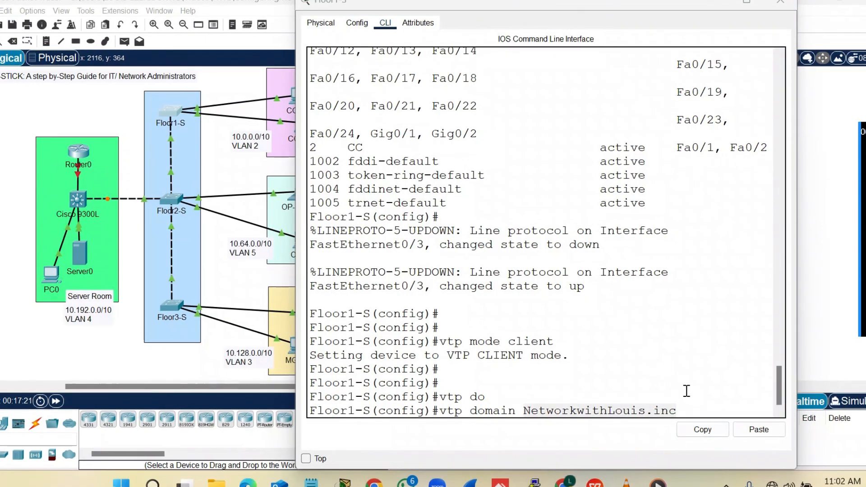
{"action": "left_click_drag", "start_coordinate": [681, 410], "coordinate": [538, 409]}
{"action": "left_click", "coordinate": [690, 430]}
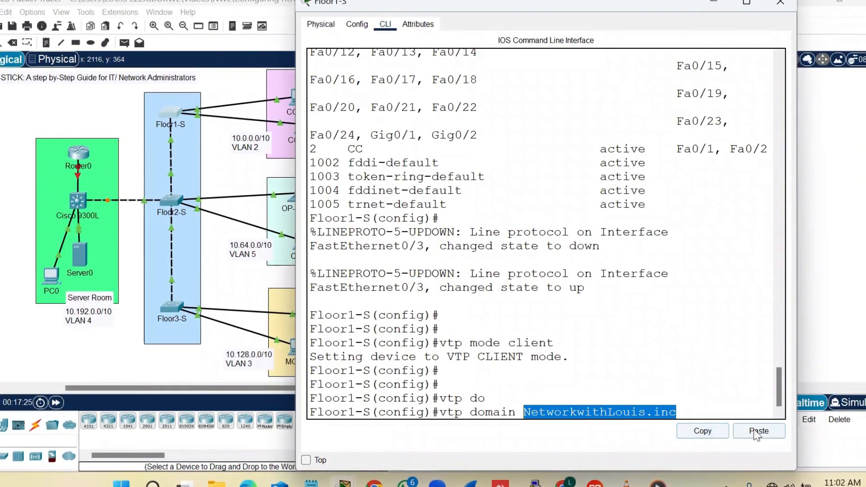
{"action": "key", "text": "Return"}
{"action": "key", "text": "Return"}
{"action": "key", "text": "Return"}
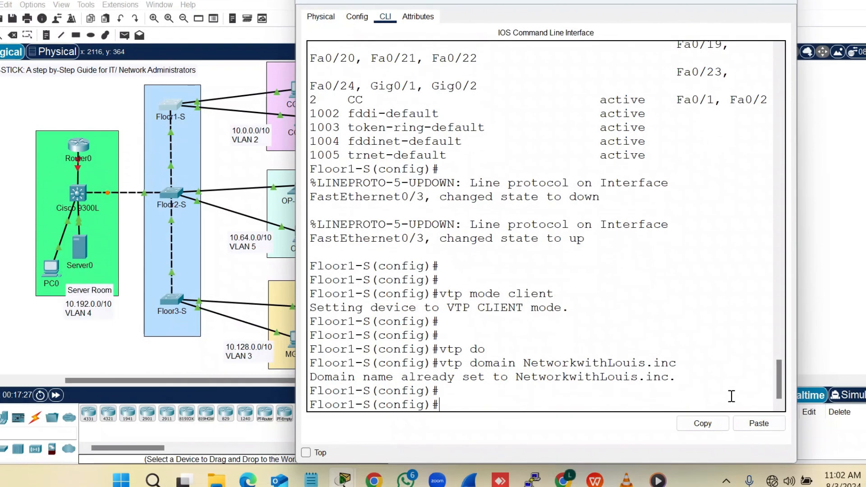
Try VTP version 2, set the VTP password, and close the Floor1-S console
{"action": "type", "text": "vtp ve"}
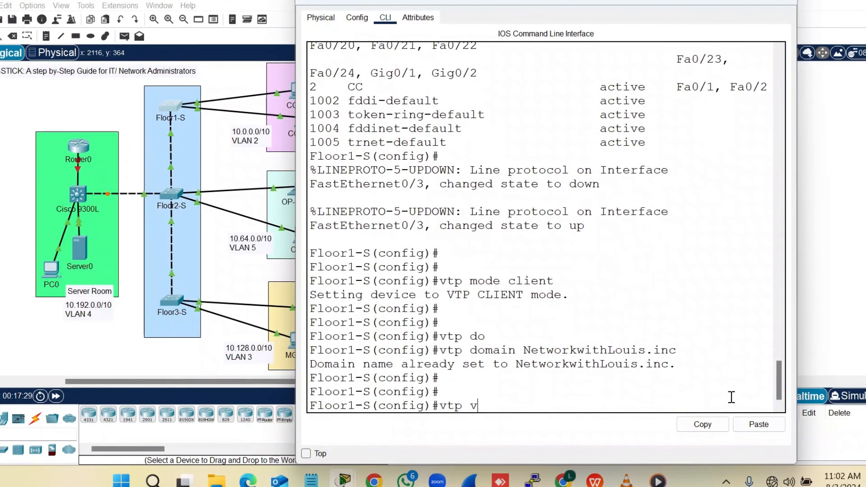
{"action": "type", "text": "r"}
{"action": "key", "text": "Tab"}
{"action": "type", "text": "2"}
{"action": "key", "text": "Return"}
{"action": "key", "text": "Return"}
{"action": "key", "text": "Return"}
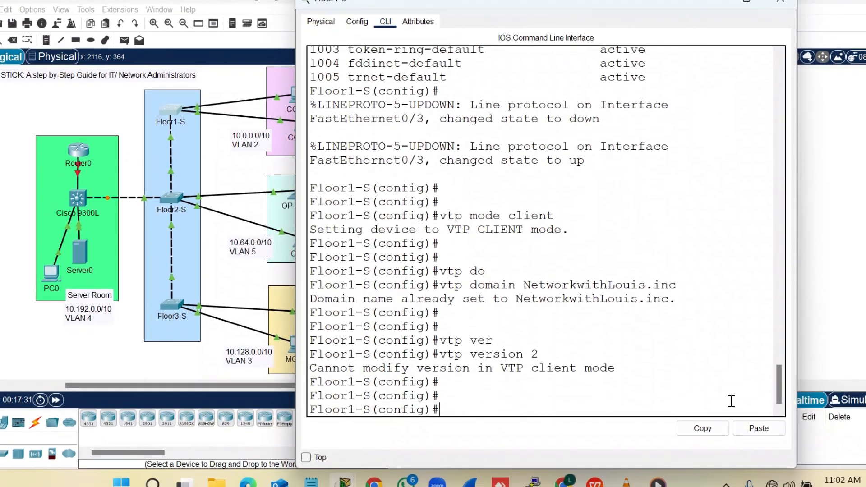
{"action": "type", "text": "vtp pa"}
{"action": "key", "text": "Tab"}
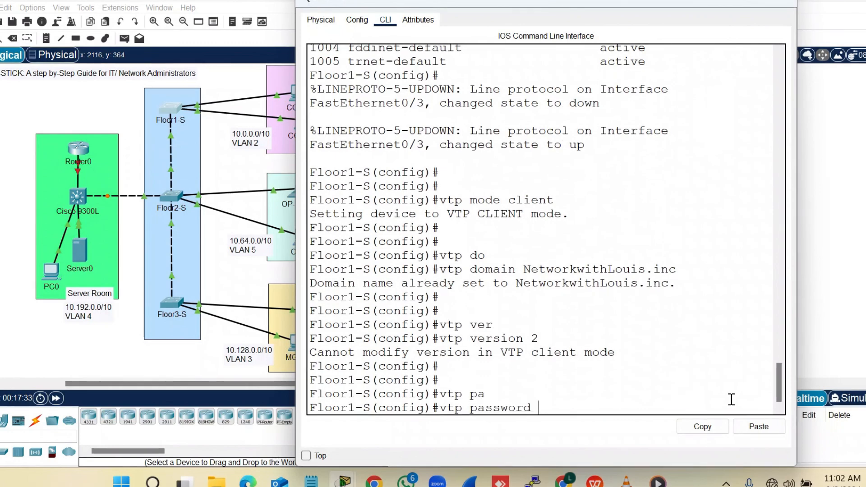
{"action": "type", "text": "1234"}
{"action": "key", "text": "Return"}
{"action": "key", "text": "Return"}
{"action": "type", "text": "ex"}
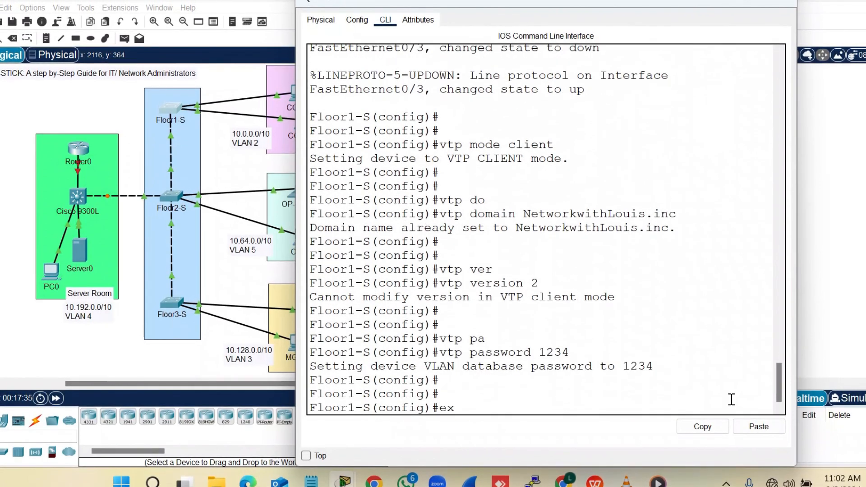
{"action": "type", "text": "it"}
{"action": "key", "text": "Return"}
{"action": "key", "text": "Return"}
{"action": "key", "text": "Return"}
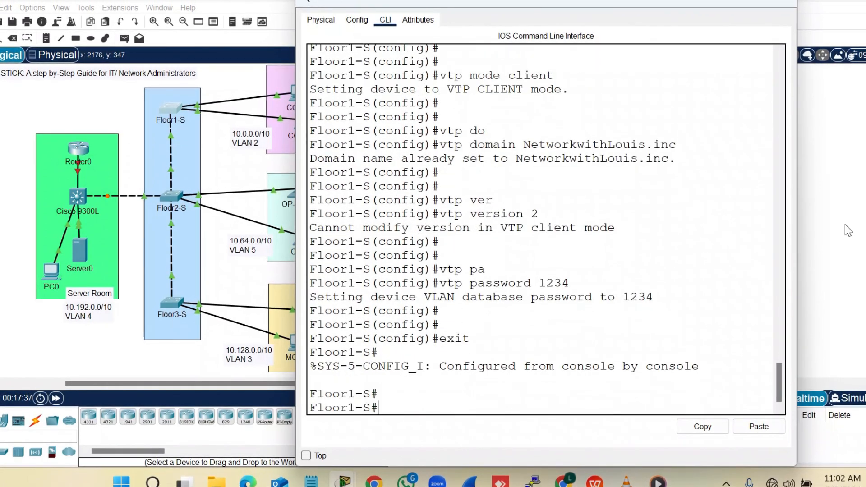
{"action": "left_click", "coordinate": [780, 5]}
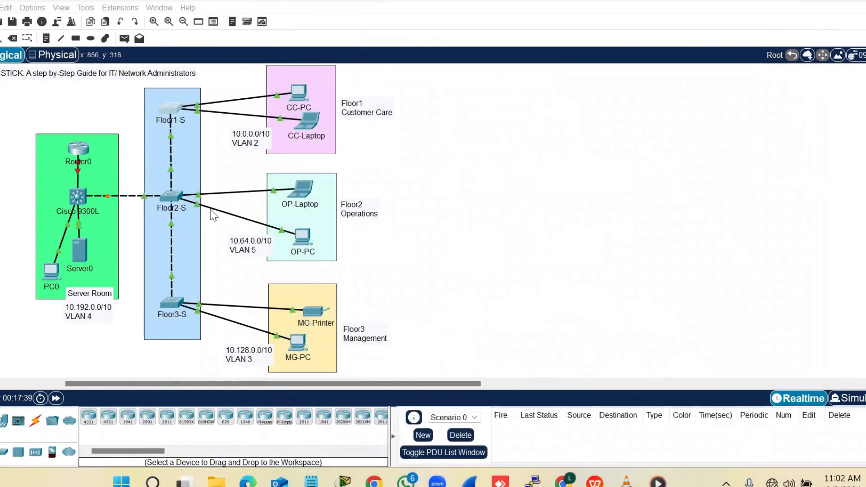
Open the Floor2-S console and leave interface configuration mode
{"action": "left_click", "coordinate": [179, 210]}
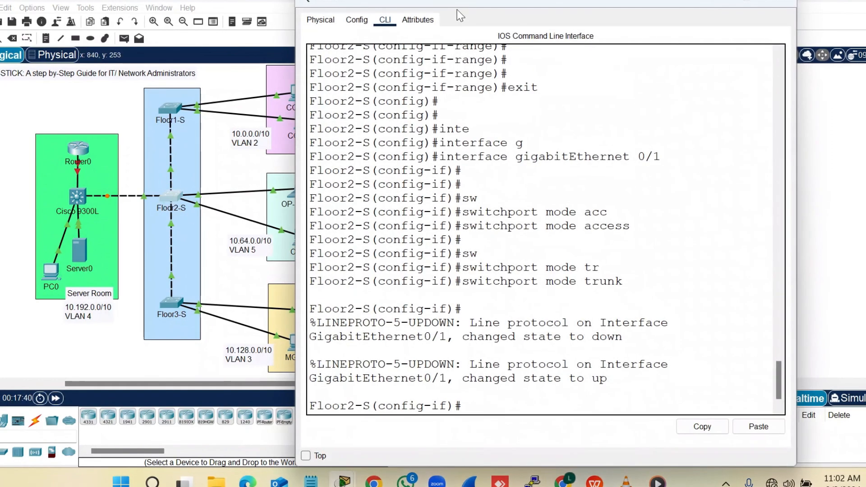
{"action": "left_click_drag", "start_coordinate": [469, 4], "coordinate": [535, 4]}
{"action": "left_click", "coordinate": [543, 223]}
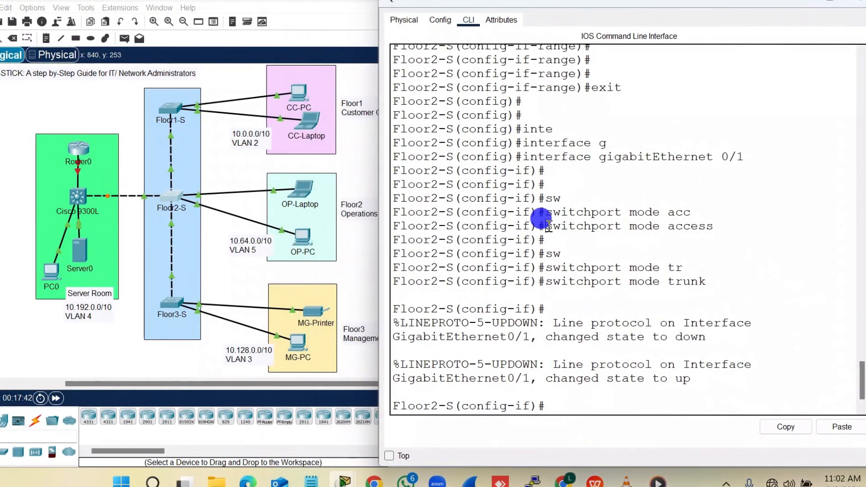
{"action": "key", "text": "Return"}
{"action": "key", "text": "Return"}
{"action": "key", "text": "Return"}
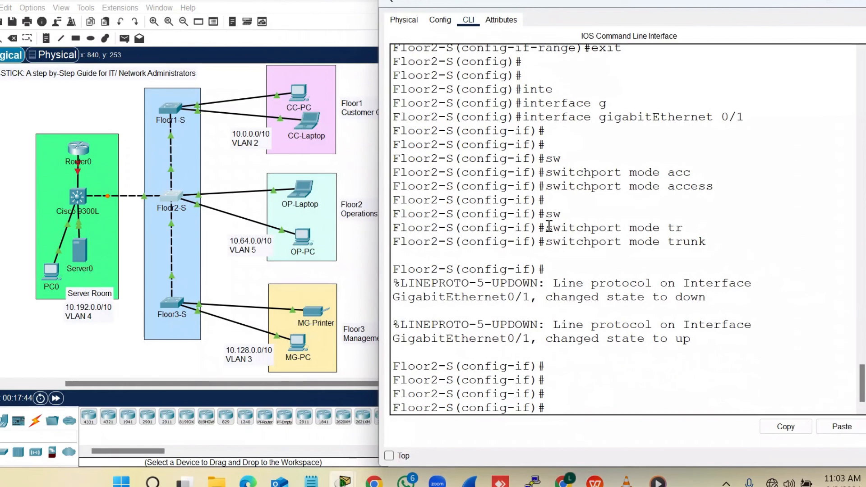
{"action": "type", "text": "exit"}
{"action": "key", "text": "Return"}
{"action": "key", "text": "Return"}
{"action": "key", "text": "Return"}
{"action": "key", "text": "Return"}
Set Floor2-S to VTP client mode with VTP version 2
{"action": "type", "text": "vt"}
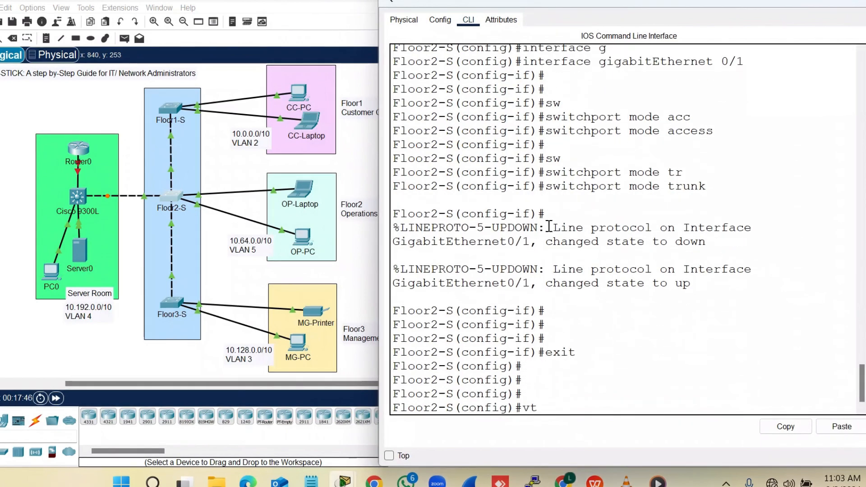
{"action": "type", "text": "p mode cle"}
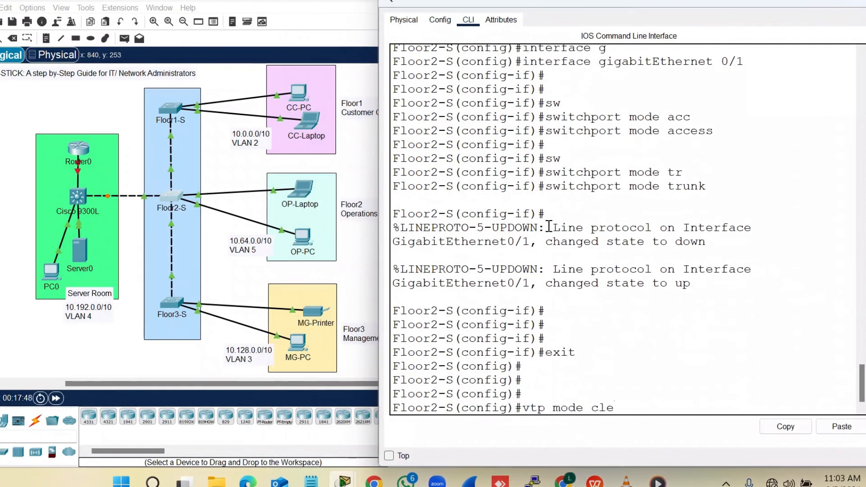
{"action": "key", "text": "Tab"}
{"action": "key", "text": "BackSpace"}
{"action": "key", "text": "Tab"}
{"action": "key", "text": "Return"}
{"action": "key", "text": "Return"}
{"action": "key", "text": "Return"}
{"action": "key", "text": "Return"}
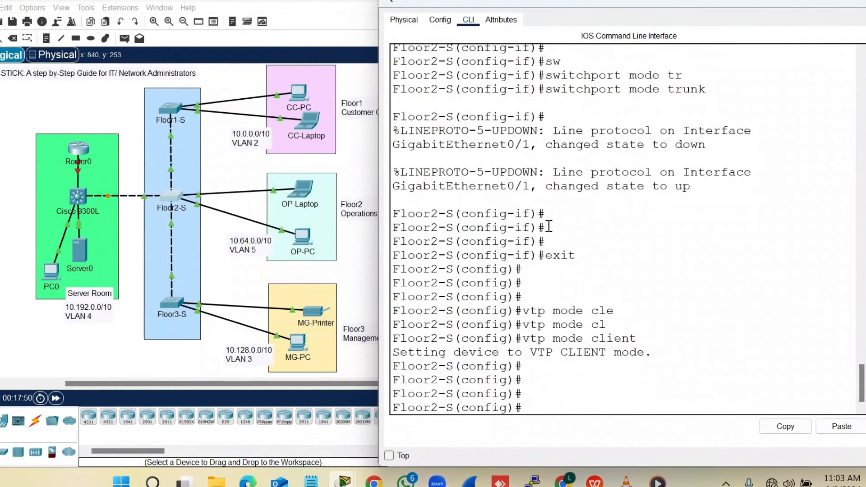
{"action": "type", "text": "vtp ve"}
{"action": "key", "text": "Tab"}
{"action": "type", "text": "2"}
{"action": "key", "text": "Return"}
{"action": "key", "text": "Return"}
{"action": "key", "text": "Return"}
Put Floor2-S in the shared VTP domain, set its VTP password, and close the console
{"action": "type", "text": "v"}
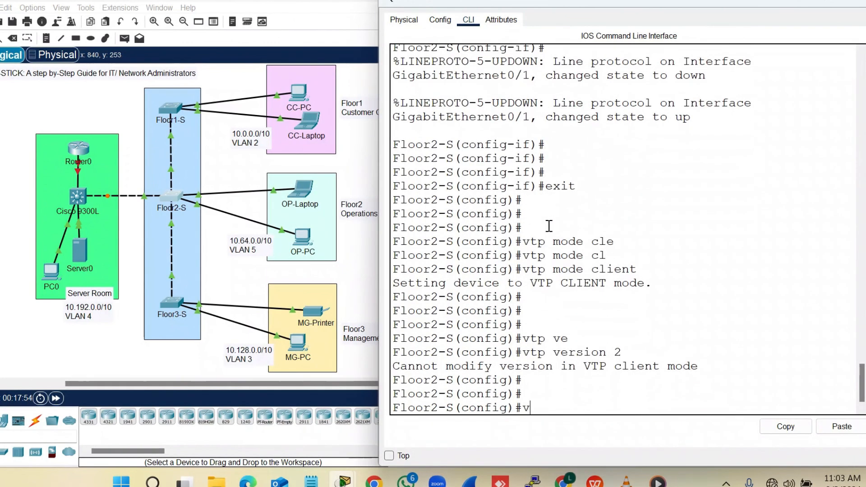
{"action": "type", "text": "tp"}
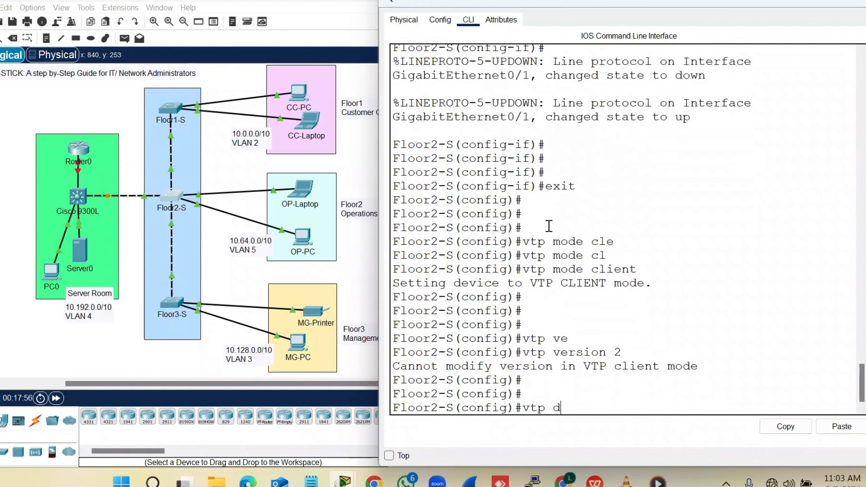
{"action": "type", "text": " d"}
{"action": "key", "text": "Tab"}
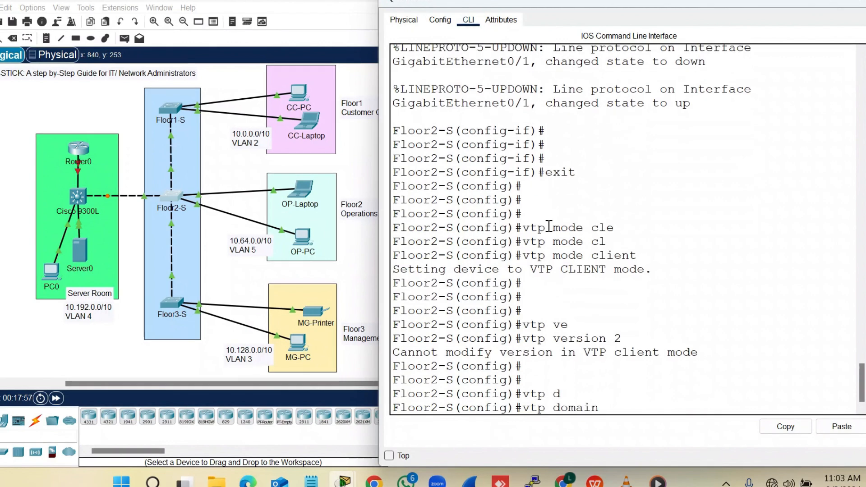
{"action": "left_click", "coordinate": [852, 427]}
{"action": "key", "text": "Return"}
{"action": "key", "text": "Return"}
{"action": "type", "text": "v"}
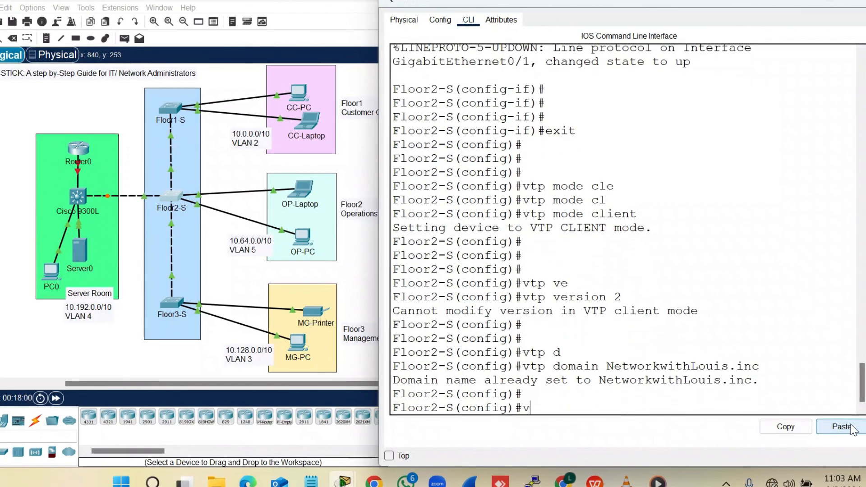
{"action": "type", "text": "tp p"}
{"action": "key", "text": "Tab"}
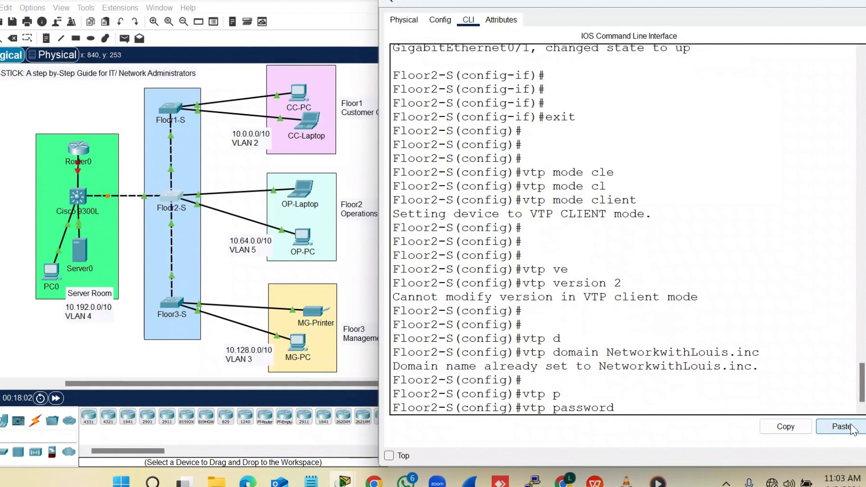
{"action": "type", "text": "1234"}
{"action": "key", "text": "Return"}
{"action": "key", "text": "Return"}
{"action": "type", "text": "exit"}
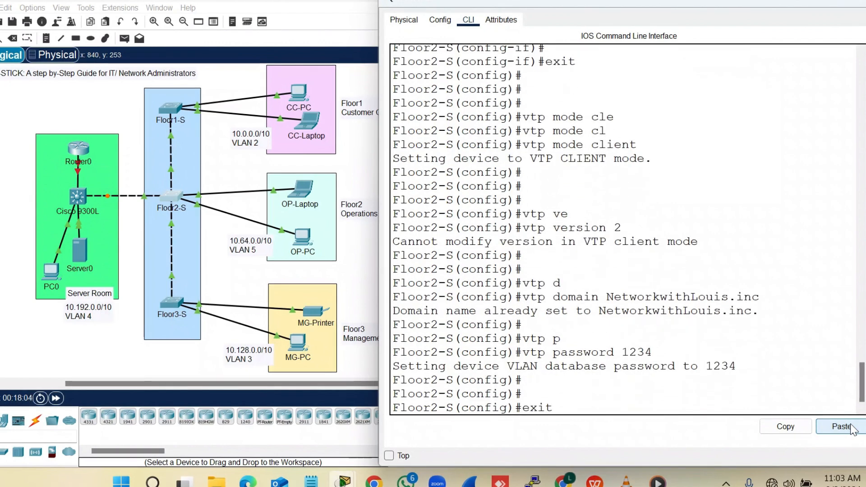
{"action": "key", "text": "Return"}
{"action": "key", "text": "Return"}
{"action": "key", "text": "Return"}
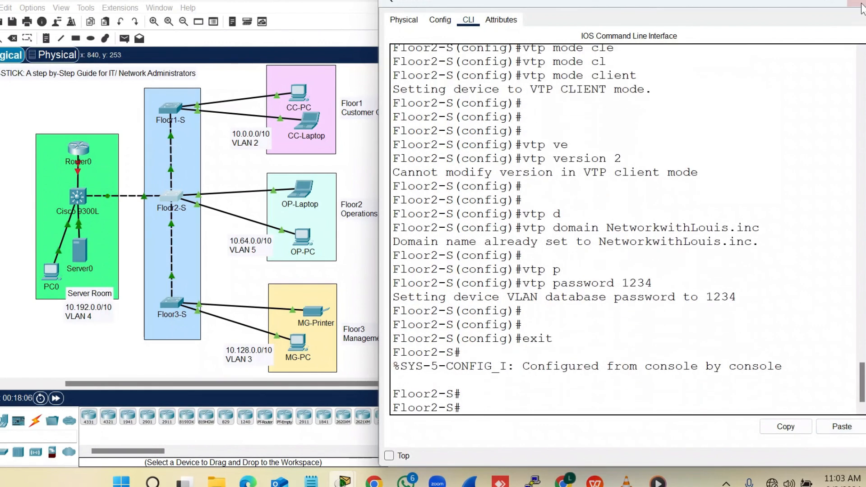
{"action": "left_click", "coordinate": [859, 6]}
Open the Floor3-S console and enter global configuration mode with enable and configure terminal
{"action": "left_click", "coordinate": [169, 303]}
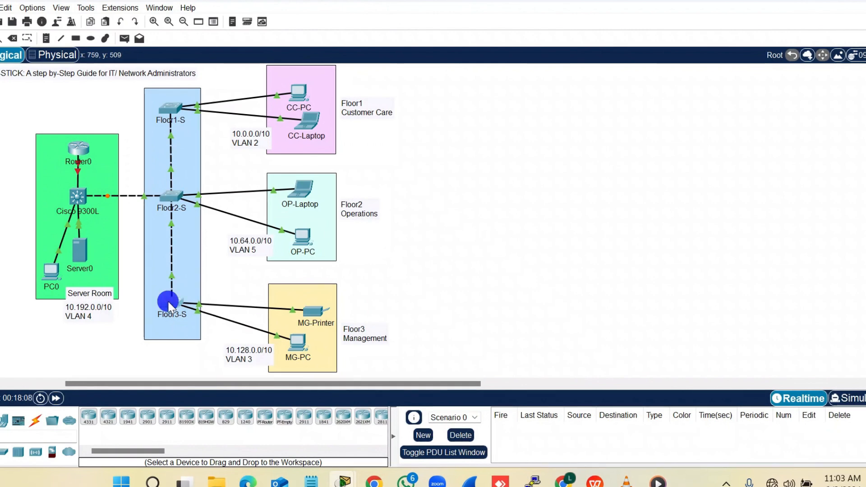
{"action": "left_click", "coordinate": [516, 164]}
{"action": "key", "text": "Return"}
{"action": "key", "text": "Return"}
{"action": "key", "text": "Return"}
{"action": "key", "text": "Return"}
{"action": "type", "text": "e"}
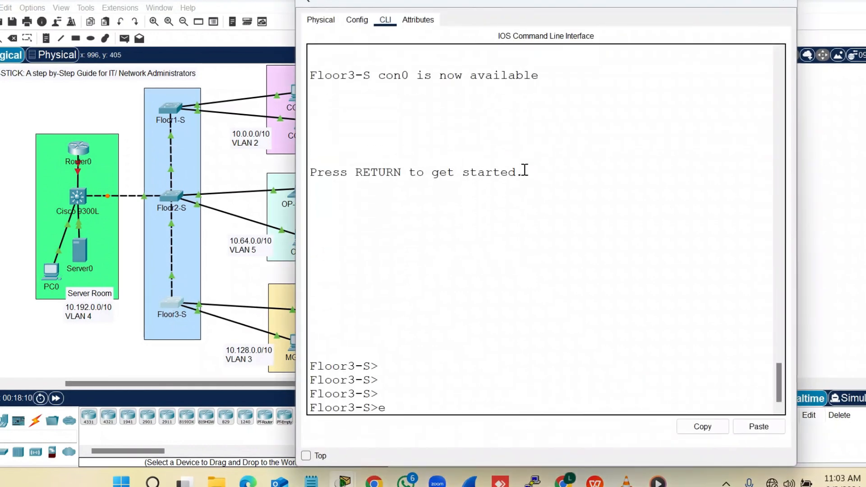
{"action": "type", "text": "n"}
{"action": "key", "text": "Tab"}
{"action": "key", "text": "Return"}
{"action": "type", "text": "c"}
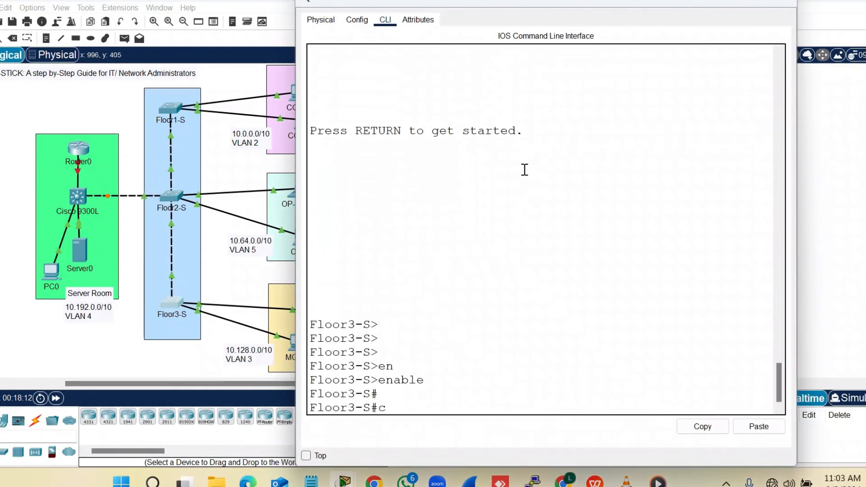
{"action": "type", "text": "onf"}
{"action": "key", "text": "Tab"}
{"action": "type", "text": "t"}
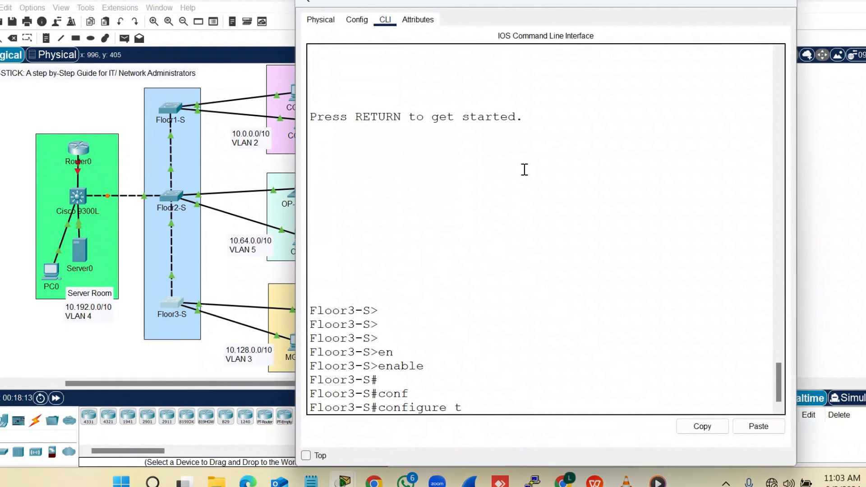
{"action": "type", "text": "e"}
{"action": "key", "text": "Tab"}
{"action": "key", "text": "Return"}
{"action": "key", "text": "Return"}
{"action": "key", "text": "Return"}
{"action": "key", "text": "Return"}
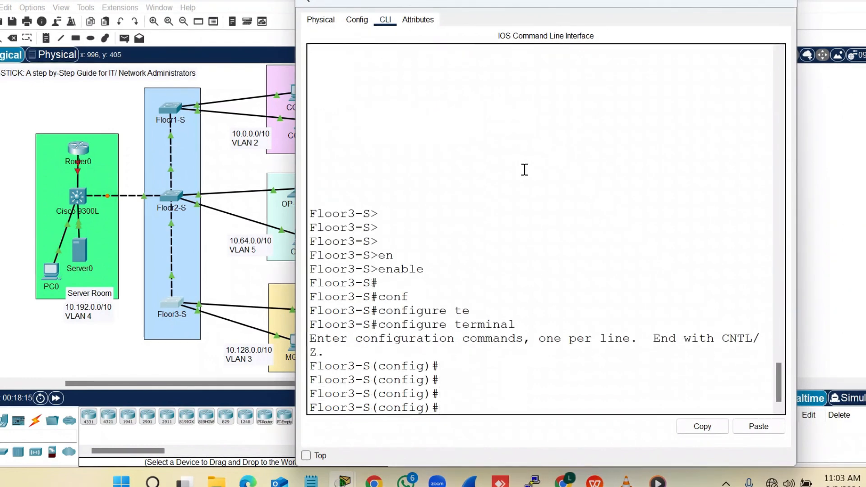
Make Floor3-S a VTP client in the shared VTP domain using VTP version 2
{"action": "type", "text": "vtp mode"}
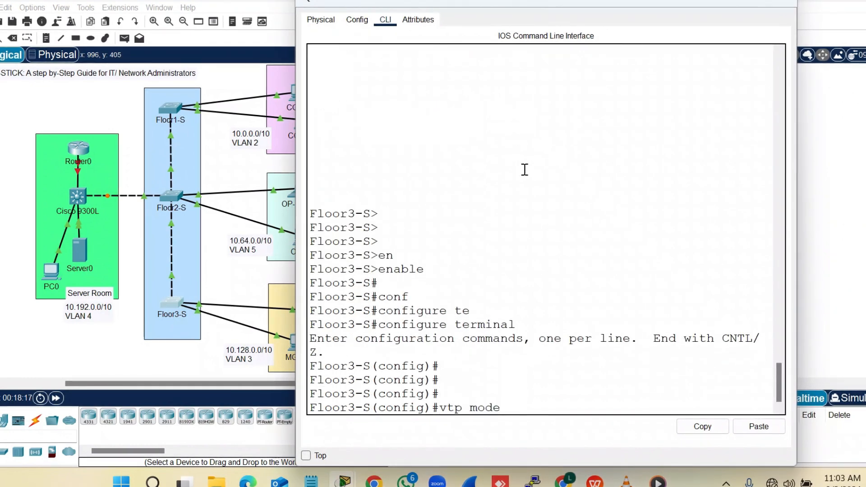
{"action": "type", "text": " cl"}
{"action": "key", "text": "Tab"}
{"action": "key", "text": "Return"}
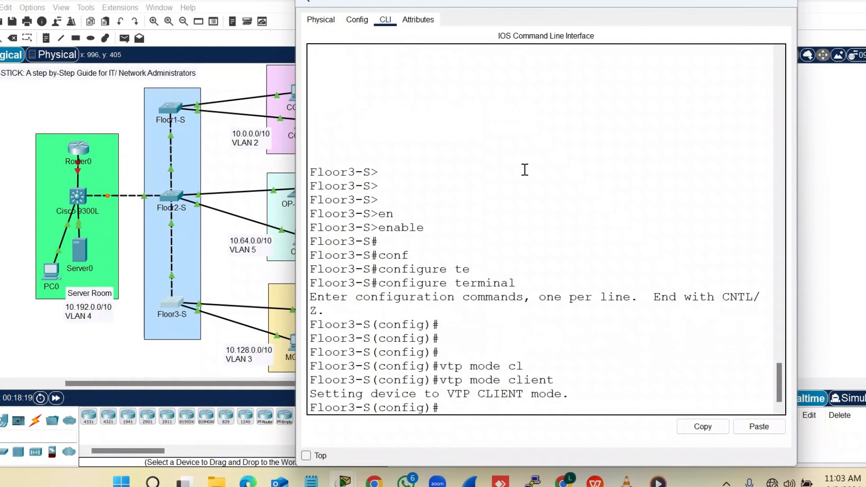
{"action": "key", "text": "Return"}
{"action": "type", "text": "vtp do"}
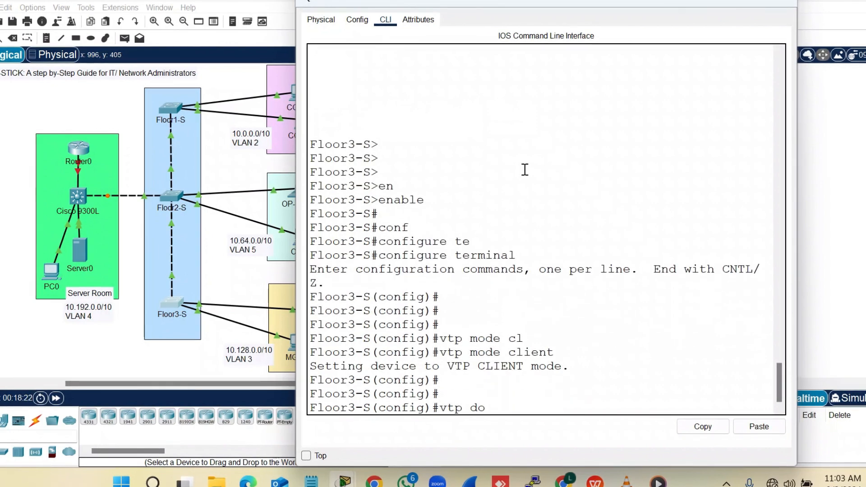
{"action": "key", "text": "Tab"}
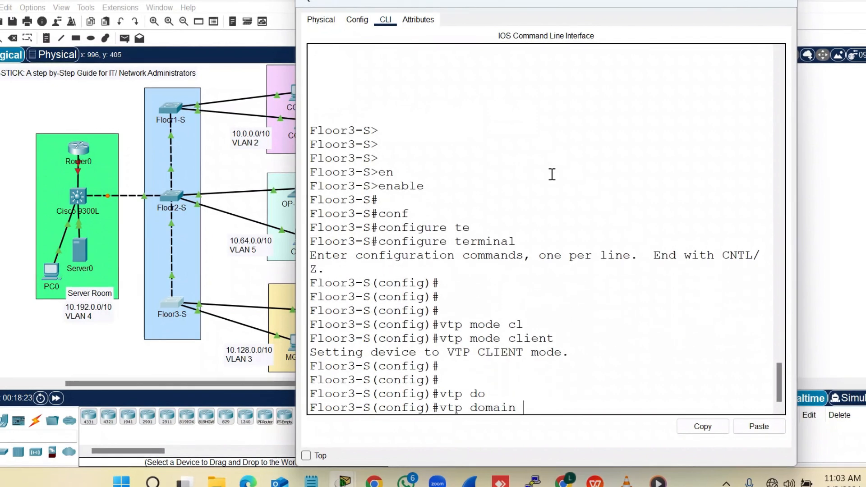
{"action": "left_click", "coordinate": [747, 424]}
{"action": "key", "text": "Return"}
{"action": "key", "text": "Return"}
{"action": "key", "text": "Return"}
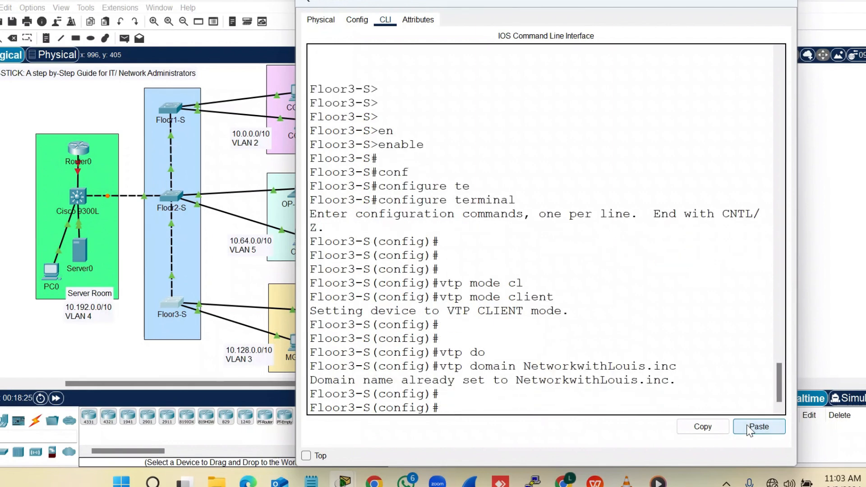
{"action": "type", "text": "vtp ve"}
{"action": "key", "text": "Tab"}
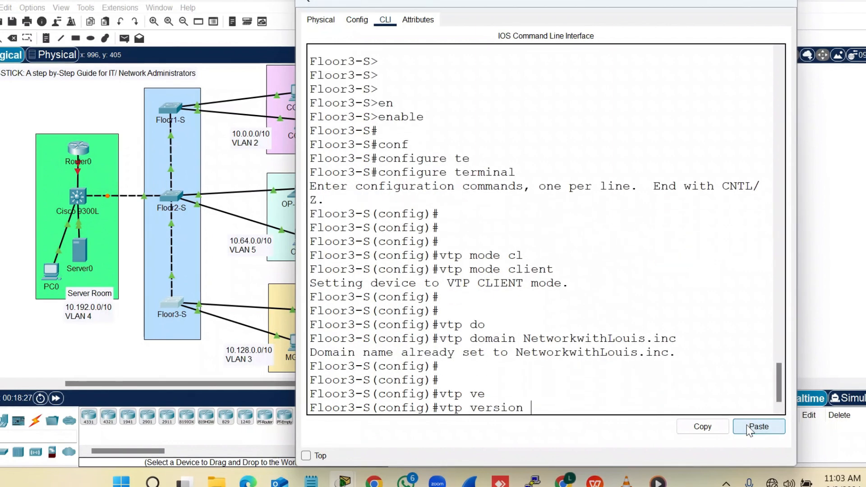
{"action": "type", "text": "2"}
{"action": "key", "text": "Return"}
{"action": "key", "text": "Return"}
Set the VTP password on Floor3-S, exit configuration mode, and close its window
{"action": "type", "text": "vtp p"}
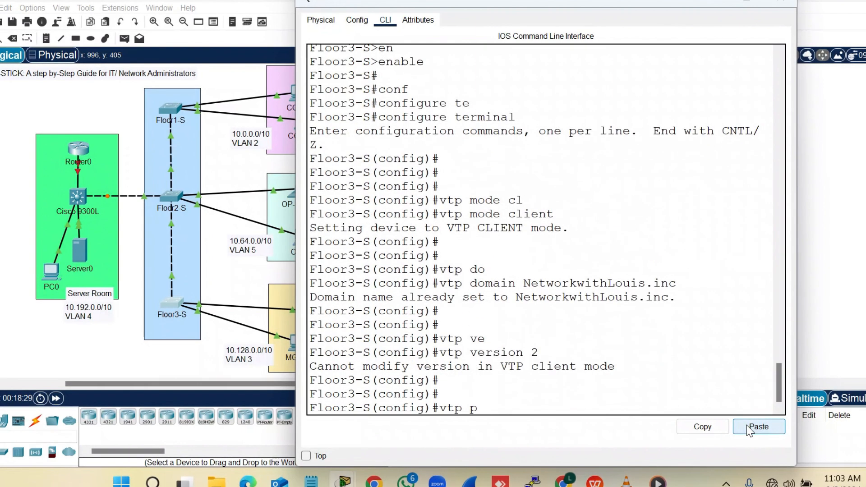
{"action": "key", "text": "Tab"}
{"action": "type", "text": "1234"}
{"action": "key", "text": "Return"}
{"action": "key", "text": "Return"}
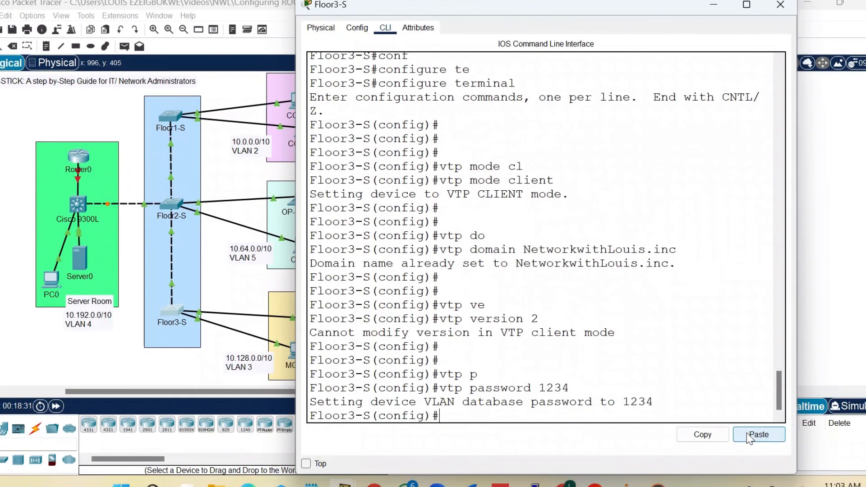
{"action": "type", "text": "exit"}
{"action": "key", "text": "Return"}
{"action": "key", "text": "Return"}
{"action": "key", "text": "Return"}
{"action": "key", "text": "Return"}
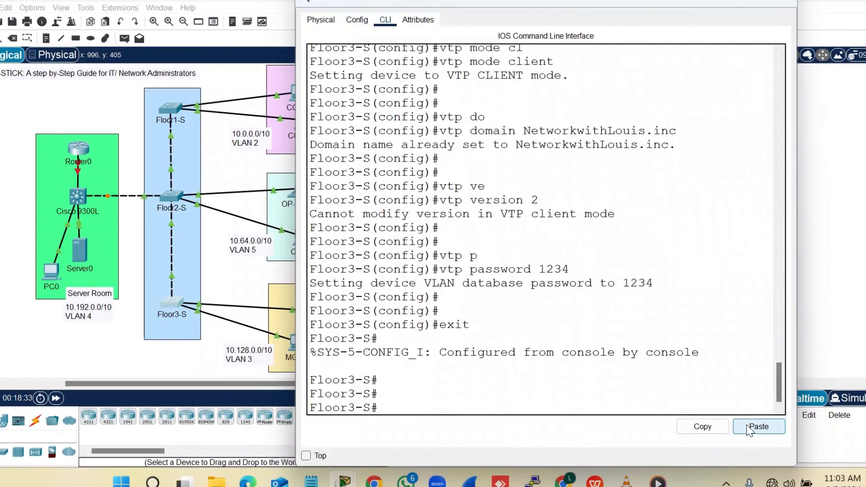
{"action": "left_click", "coordinate": [788, 5]}
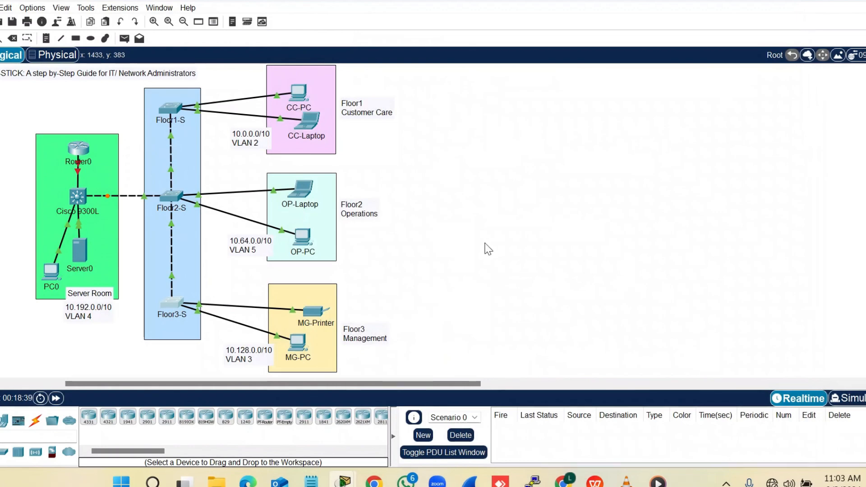
In the core switch CLI, enter global configuration and set hostname Cisco9300L
{"action": "left_click", "coordinate": [73, 199]}
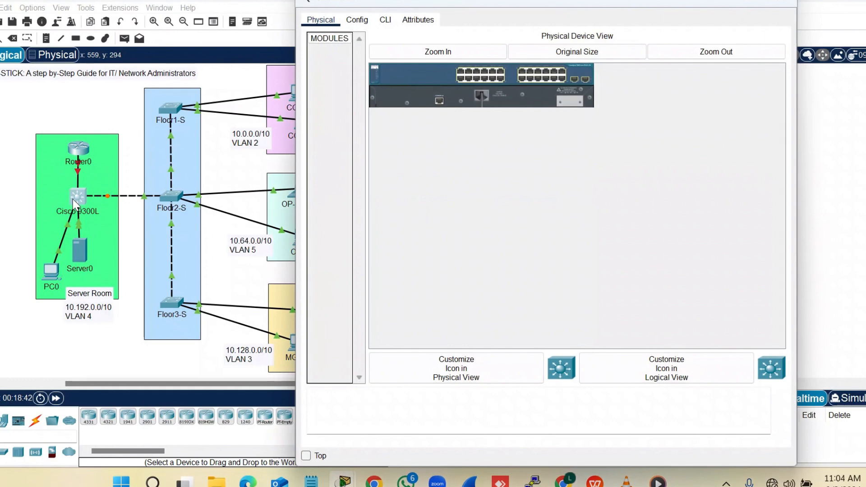
{"action": "left_click", "coordinate": [454, 381]}
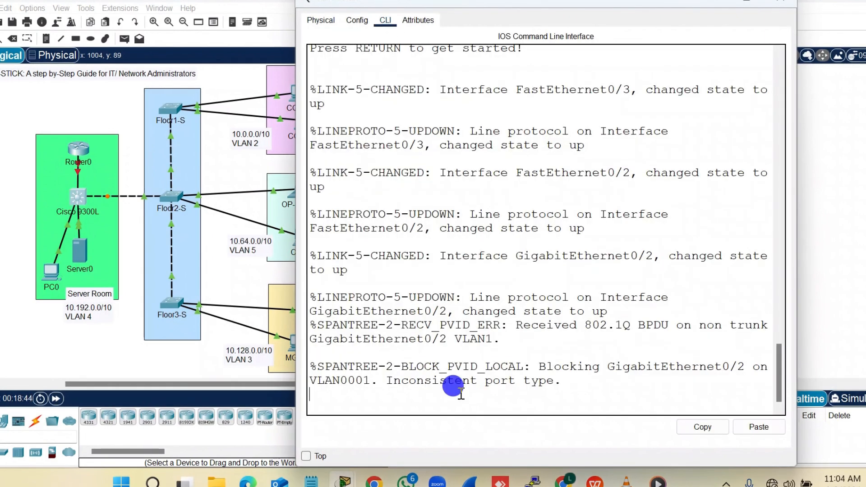
{"action": "key", "text": "Return"}
{"action": "key", "text": "Return"}
{"action": "key", "text": "Return"}
{"action": "key", "text": "Return"}
{"action": "key", "text": "Return"}
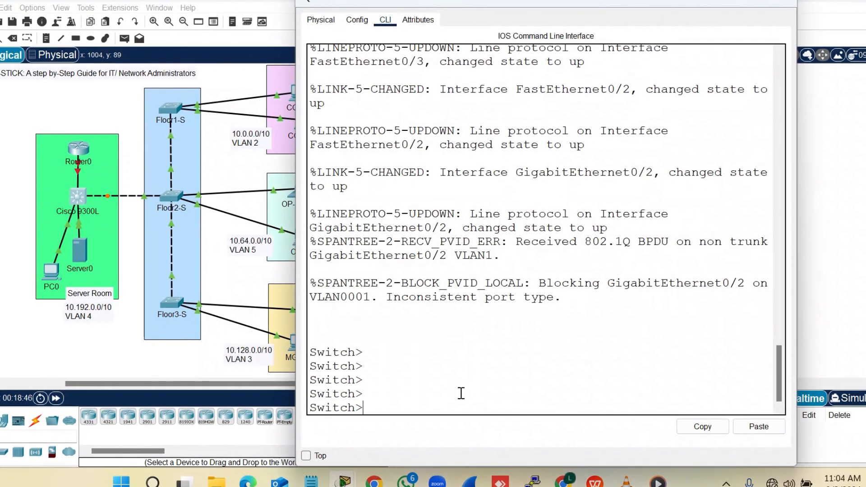
{"action": "type", "text": "en"}
{"action": "key", "text": "Tab"}
{"action": "key", "text": "Return"}
{"action": "key", "text": "Return"}
{"action": "type", "text": "con"}
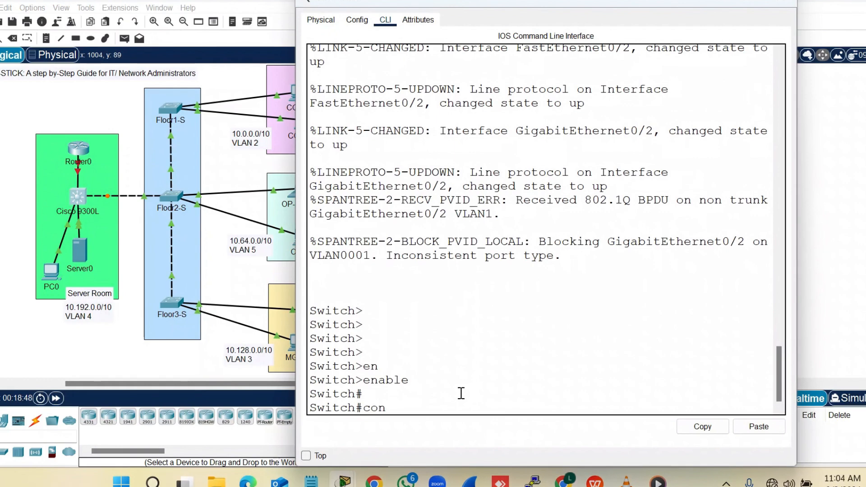
{"action": "type", "text": "f"}
{"action": "key", "text": "Tab"}
{"action": "type", "text": "te"}
{"action": "key", "text": "Tab"}
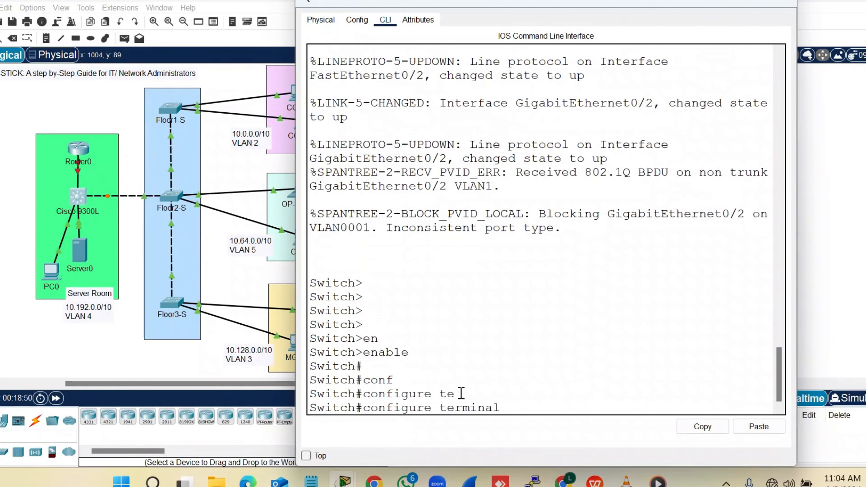
{"action": "key", "text": "Return"}
{"action": "key", "text": "Return"}
{"action": "key", "text": "Return"}
{"action": "type", "text": "hos"}
{"action": "key", "text": "Tab"}
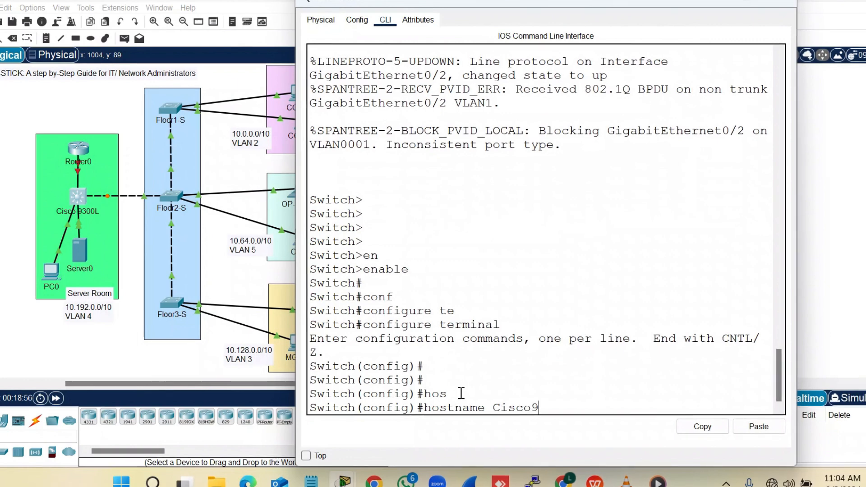
{"action": "type", "text": "Cisco9300L"}
{"action": "key", "text": "Return"}
{"action": "key", "text": "Return"}
{"action": "key", "text": "Return"}
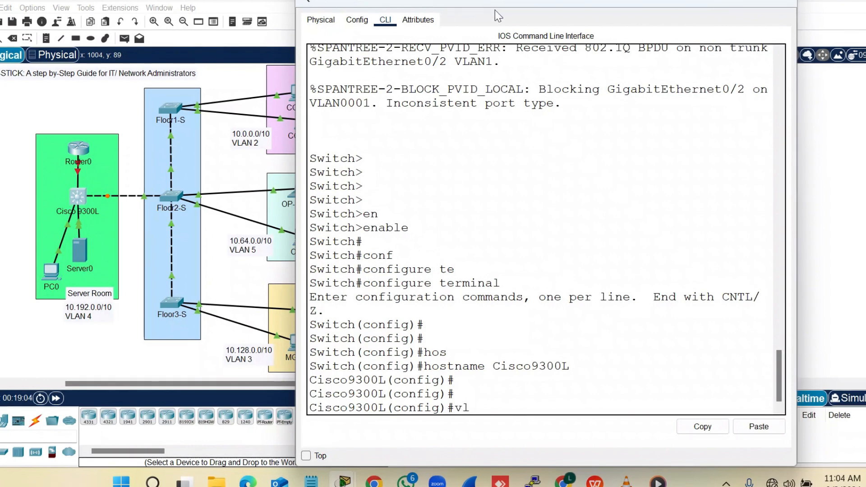
Reposition and narrow the terminal window so the topology diagram stays visible
{"action": "left_click_drag", "start_coordinate": [487, 4], "coordinate": [589, 4]}
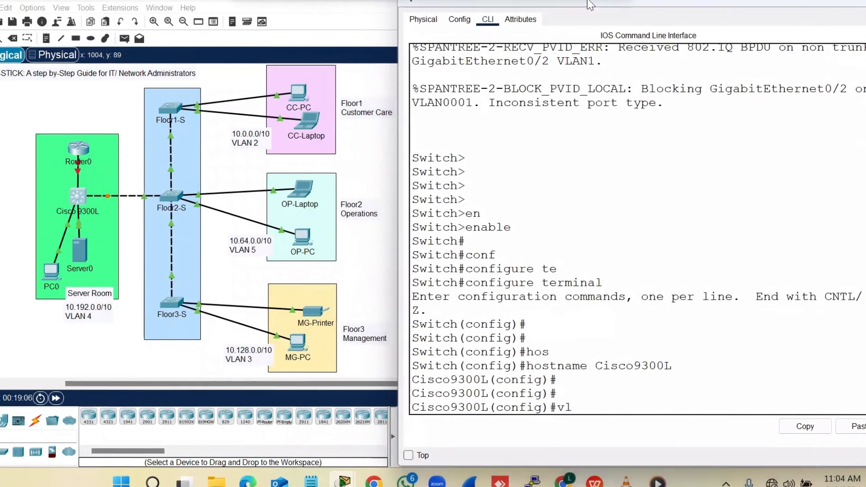
{"action": "left_click_drag", "start_coordinate": [399, 47], "coordinate": [447, 47]}
{"action": "left_click_drag", "start_coordinate": [563, 9], "coordinate": [501, 9]}
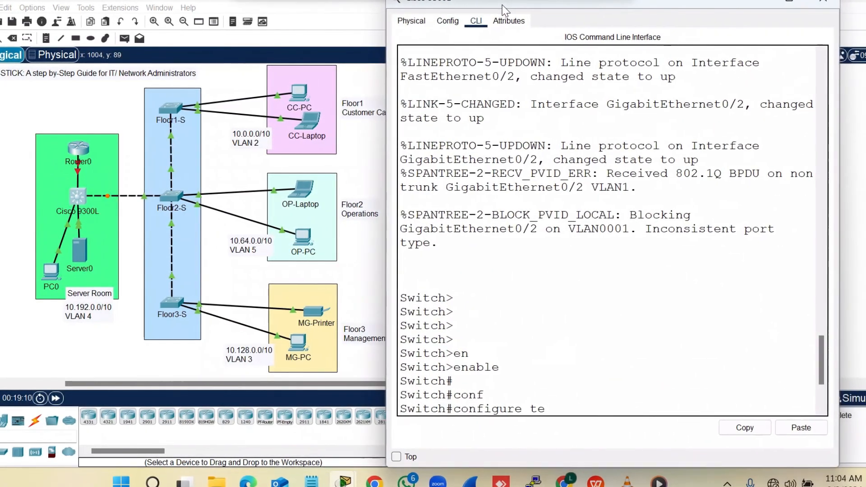
{"action": "left_click", "coordinate": [570, 306]}
{"action": "scroll", "coordinate": [571, 307], "scroll_direction": "down", "scroll_amount": 4}
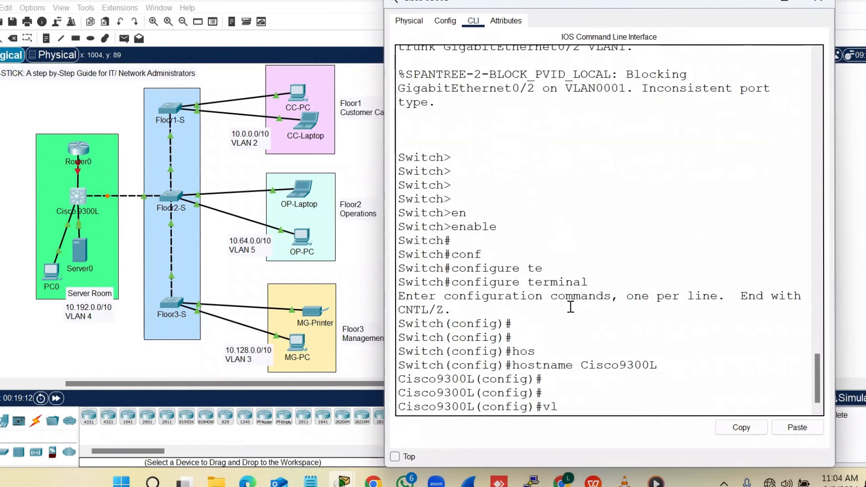
{"action": "left_click", "coordinate": [574, 402]}
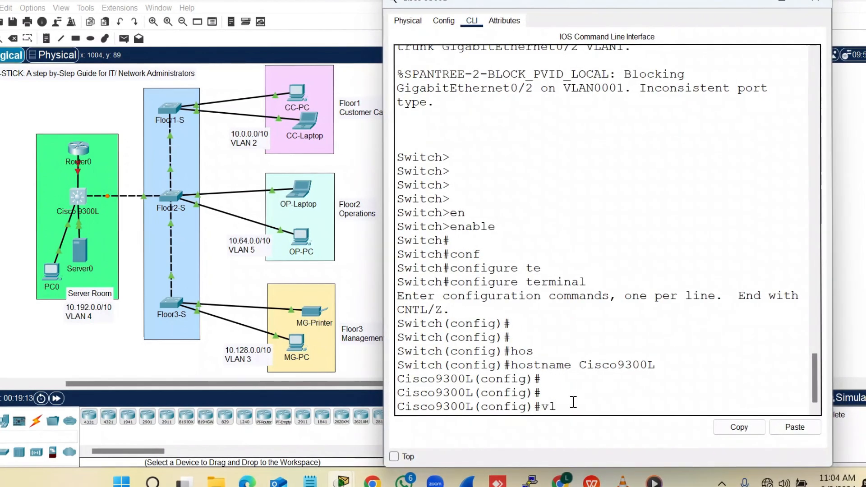
{"action": "type", "text": "an"}
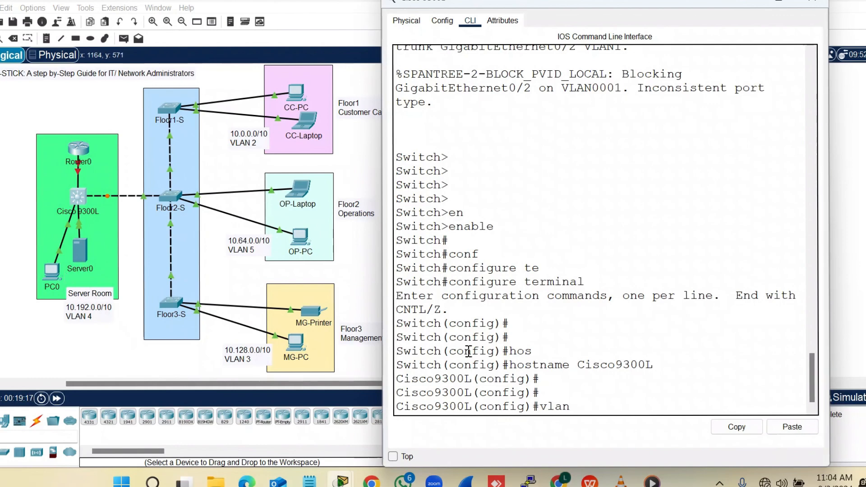
{"action": "left_click", "coordinate": [611, 392]}
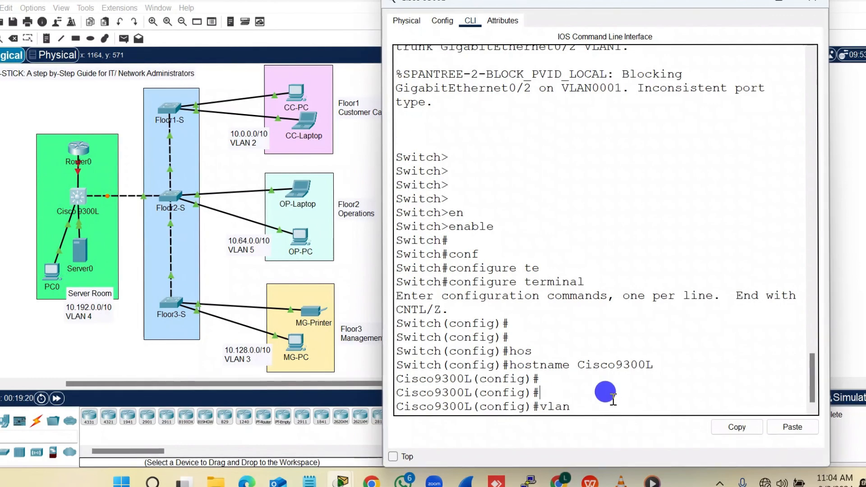
Create VLAN 4 named SRV-RM on Cisco9300L
{"action": "type", "text": "vlan4"}
{"action": "key", "text": "Return"}
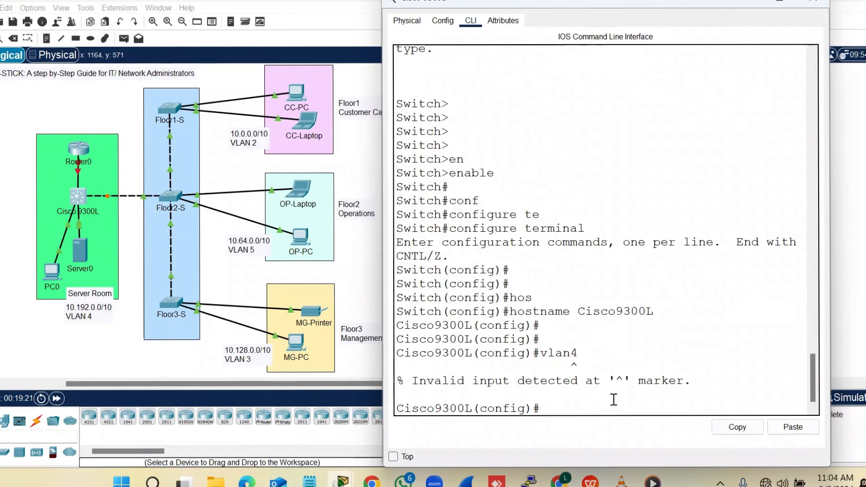
{"action": "key", "text": "Up"}
{"action": "type", "text": "4"}
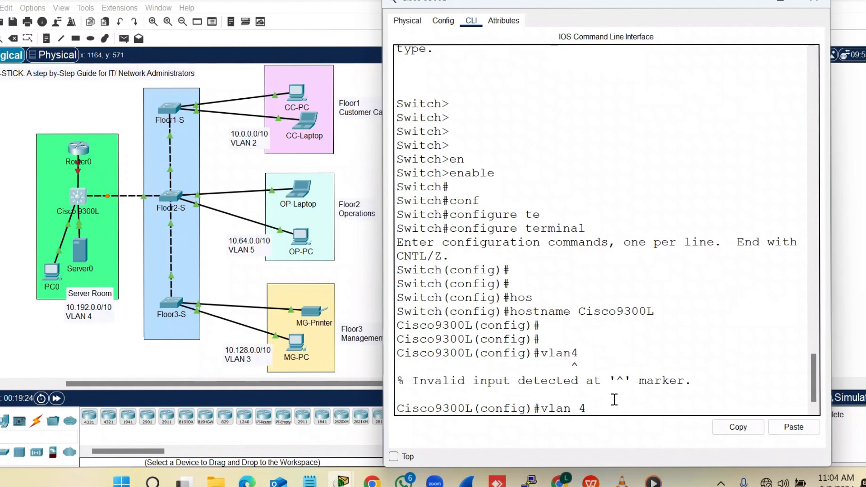
{"action": "key", "text": "Return"}
{"action": "key", "text": "Return"}
{"action": "key", "text": "Return"}
{"action": "type", "text": "name"}
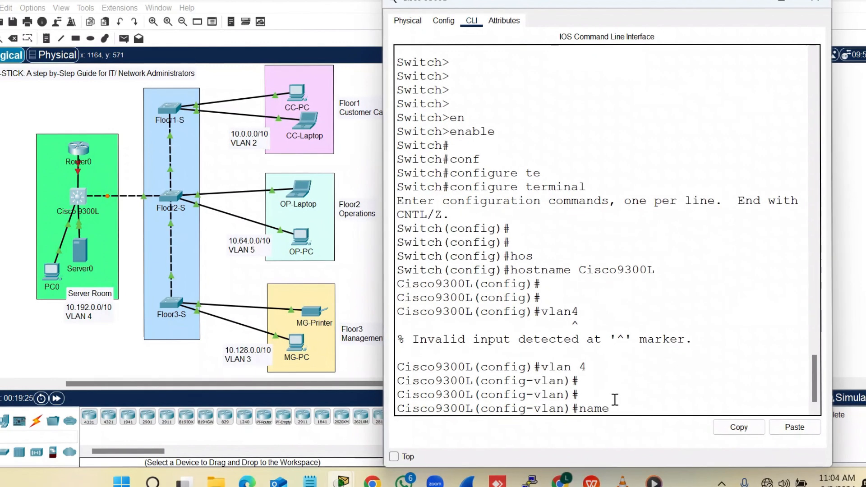
{"action": "type", "text": " SRV"}
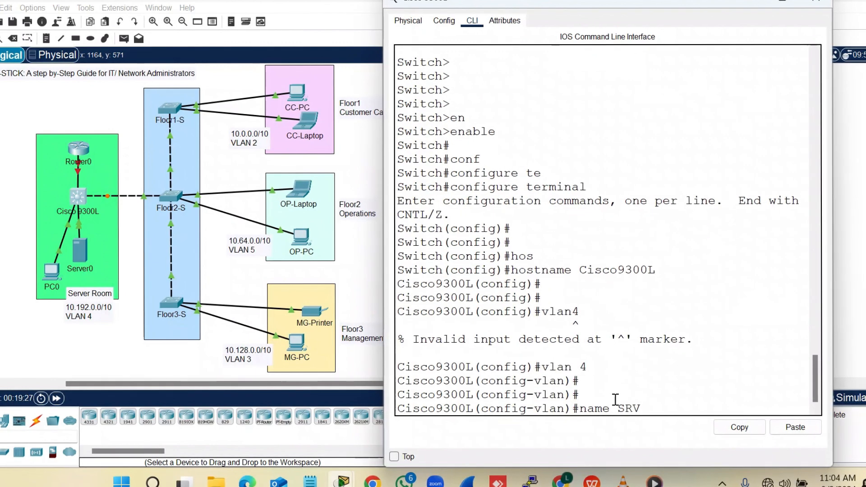
{"action": "type", "text": "-RM"}
{"action": "key", "text": "Return"}
{"action": "key", "text": "Return"}
{"action": "key", "text": "Return"}
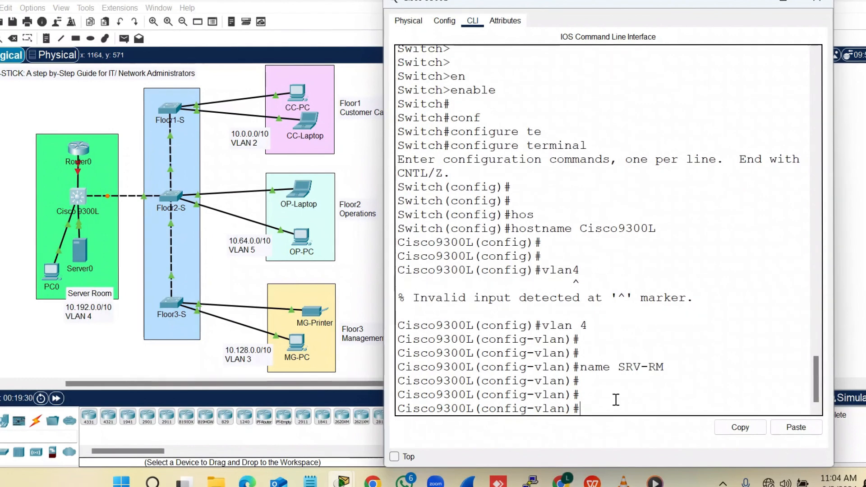
{"action": "type", "text": "exit"}
{"action": "key", "text": "Return"}
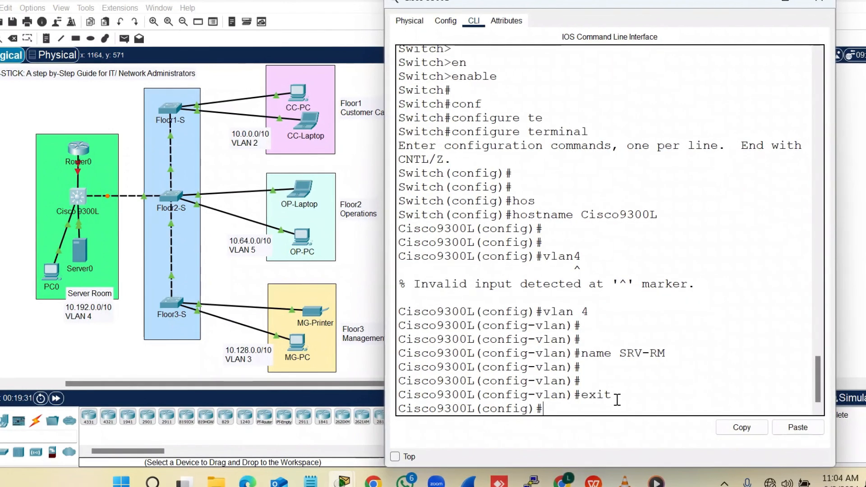
Reopen the Cisco9300L CLI and start an interface range on the FastEthernet ports
{"action": "left_click", "coordinate": [0, 248]}
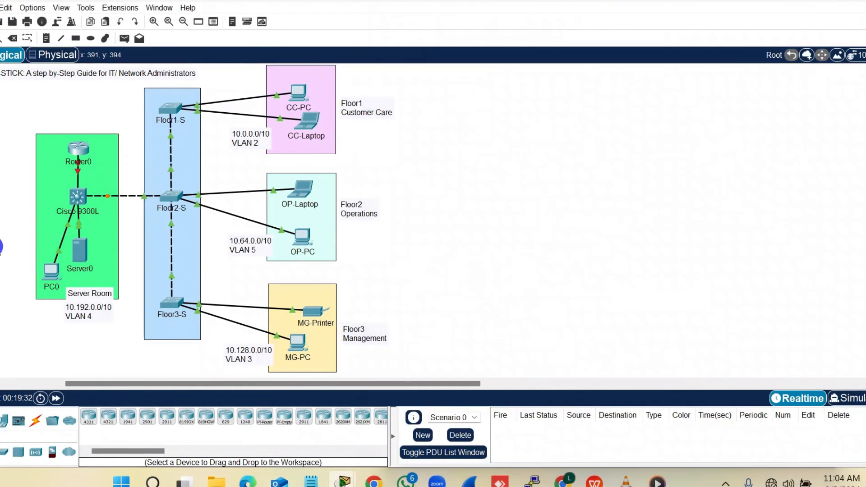
{"action": "left_click", "coordinate": [78, 202]}
{"action": "key", "text": "Return"}
{"action": "key", "text": "Return"}
{"action": "key", "text": "Return"}
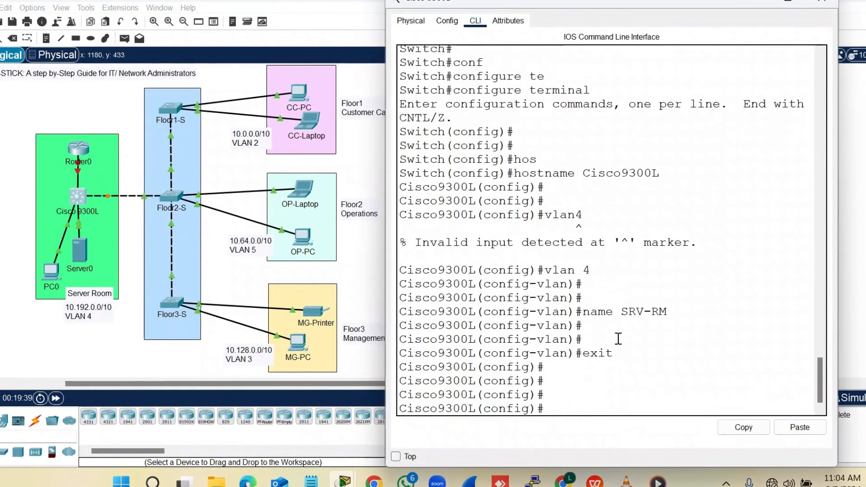
{"action": "type", "text": "int"}
{"action": "key", "text": "Tab"}
{"action": "type", "text": "r"}
{"action": "key", "text": "Tab"}
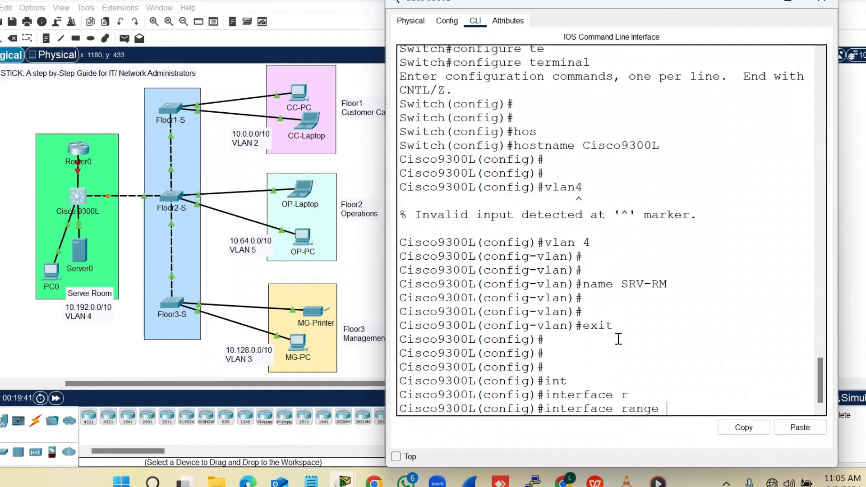
{"action": "type", "text": "f"}
{"action": "key", "text": "Tab"}
{"action": "type", "text": "0"}
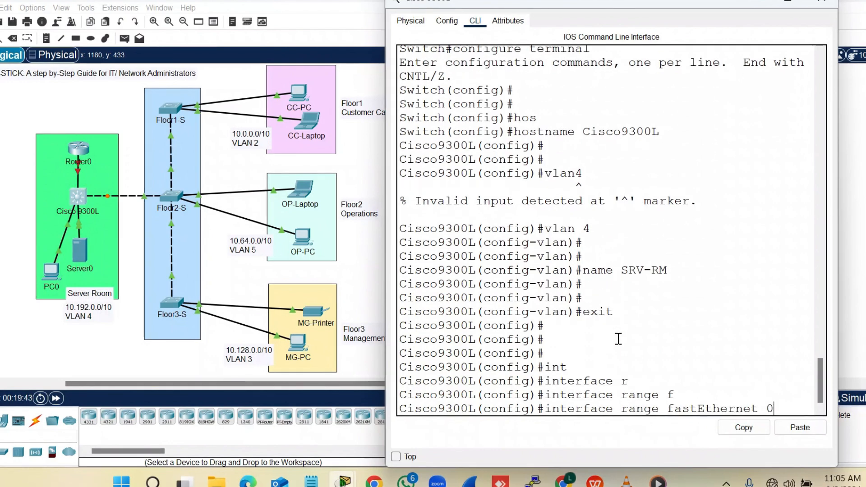
{"action": "type", "text": "/3-4"}
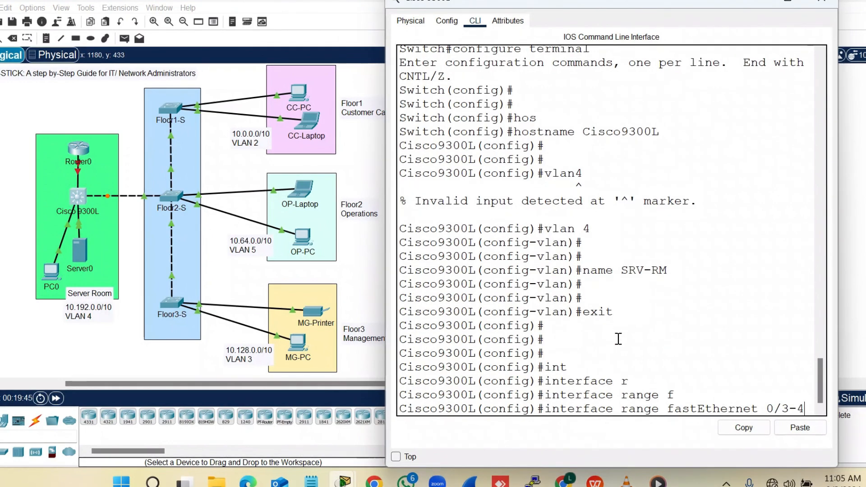
Check the port numbers on the topology and select interface range Fa0/2-3
{"action": "left_click", "coordinate": [97, 345]}
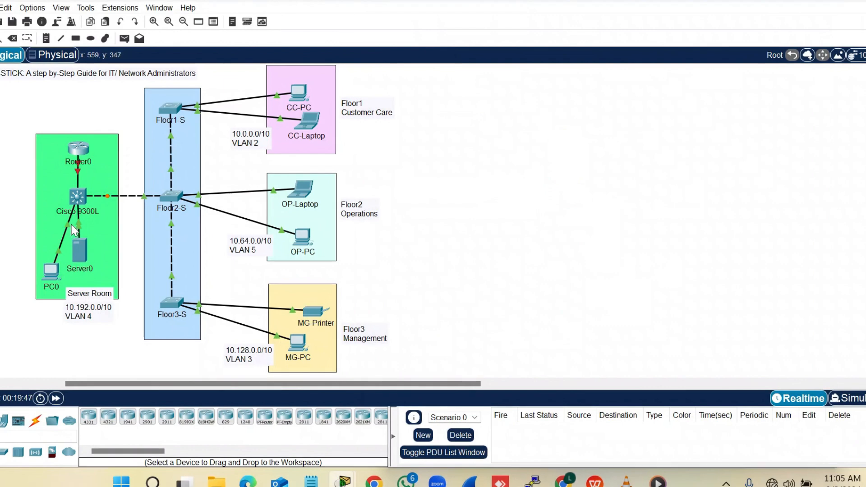
{"action": "mouse_move", "coordinate": [71, 232]}
{"action": "left_click", "coordinate": [79, 198]}
{"action": "key", "text": "BackSpace"}
{"action": "key", "text": "BackSpace"}
{"action": "type", "text": "2-3"}
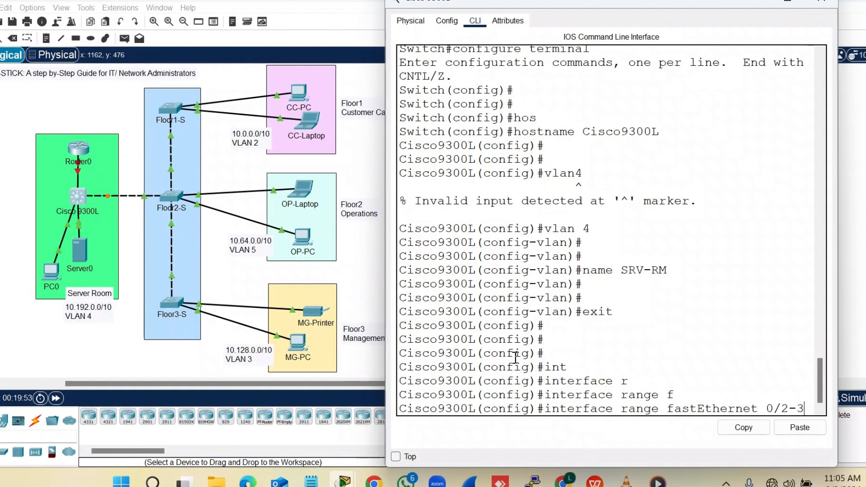
{"action": "key", "text": "Return"}
Set Fa0/2-3 to switchport mode access and assign them to VLAN 4
{"action": "key", "text": "Return"}
{"action": "type", "text": "sw"}
{"action": "key", "text": "Tab"}
{"action": "type", "text": "mod"}
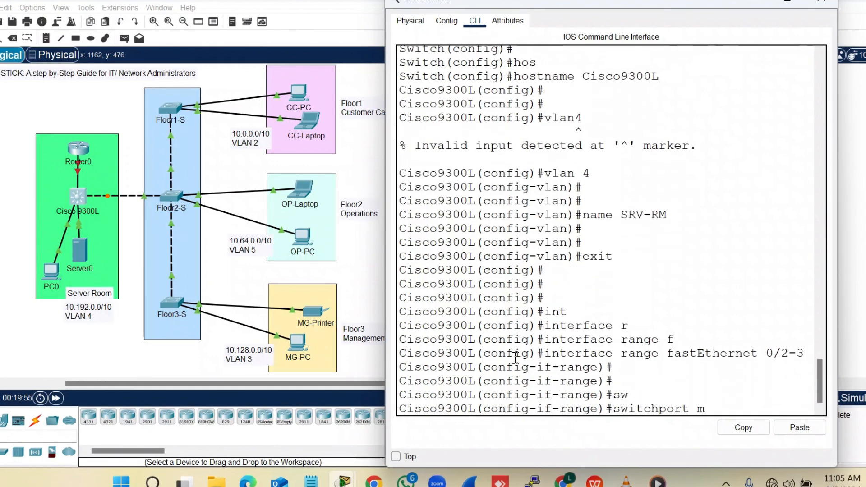
{"action": "key", "text": "Tab"}
{"action": "type", "text": "acc"}
{"action": "key", "text": "Return"}
{"action": "key", "text": "Return"}
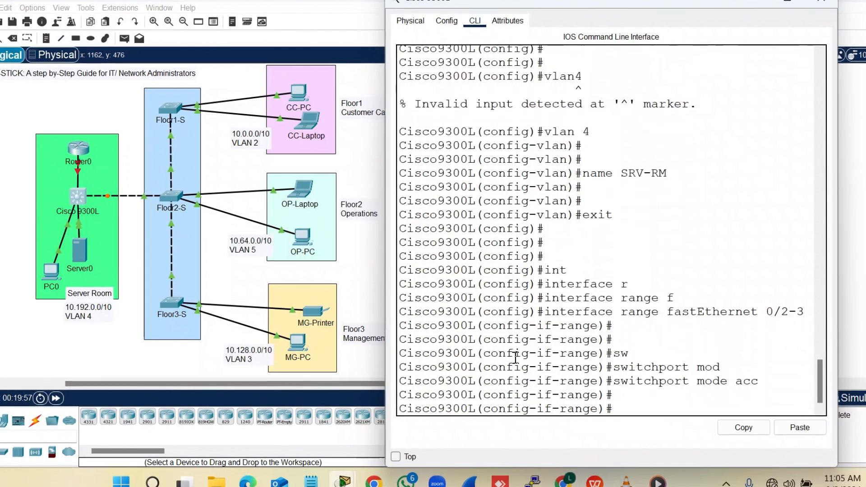
{"action": "type", "text": "sw"}
{"action": "key", "text": "Tab"}
{"action": "type", "text": "acc"}
{"action": "key", "text": "Tab"}
{"action": "type", "text": "v"}
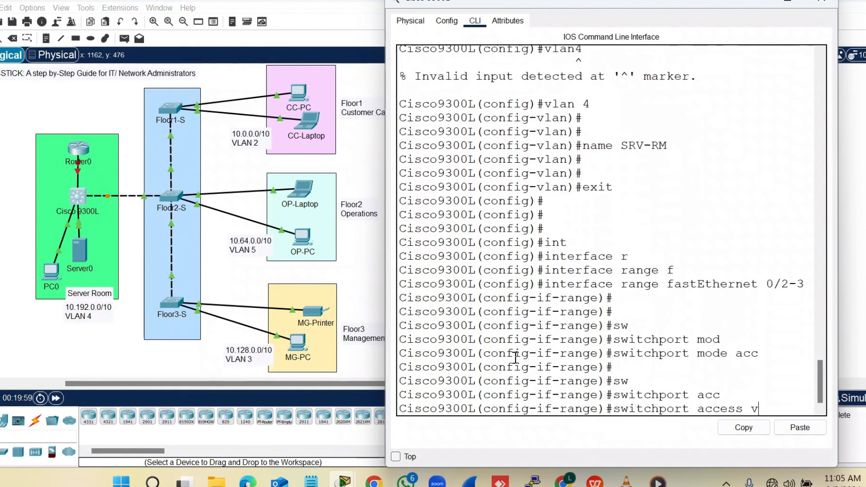
{"action": "type", "text": "lan 4"}
{"action": "key", "text": "Return"}
{"action": "key", "text": "Return"}
{"action": "key", "text": "Return"}
Exit interface mode and create VLAN 2 named CC
{"action": "type", "text": "exi"}
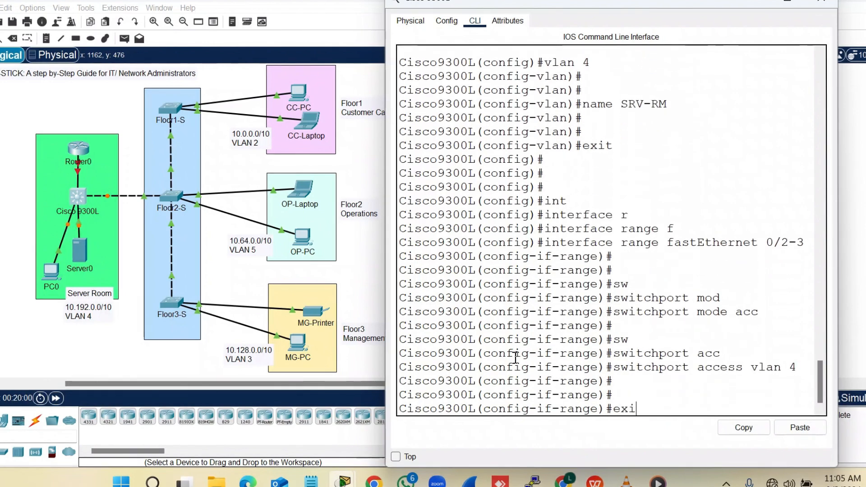
{"action": "type", "text": "t"}
{"action": "key", "text": "Return"}
{"action": "key", "text": "Return"}
{"action": "key", "text": "Return"}
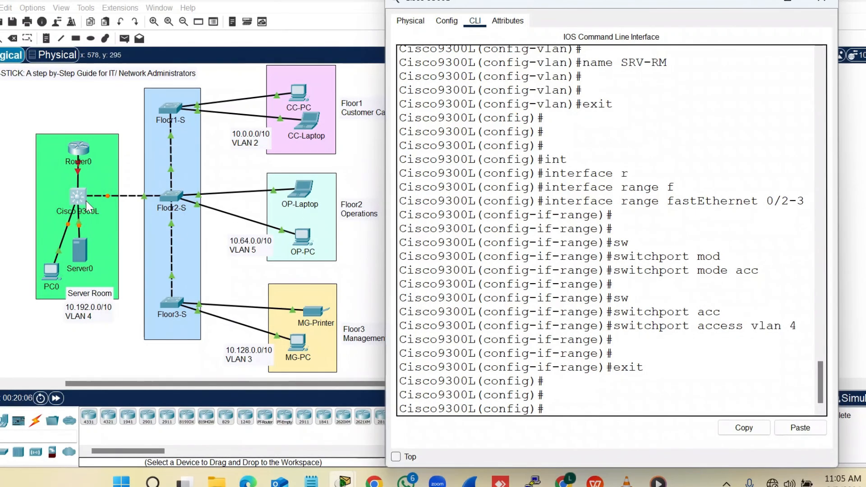
{"action": "key", "text": "Return"}
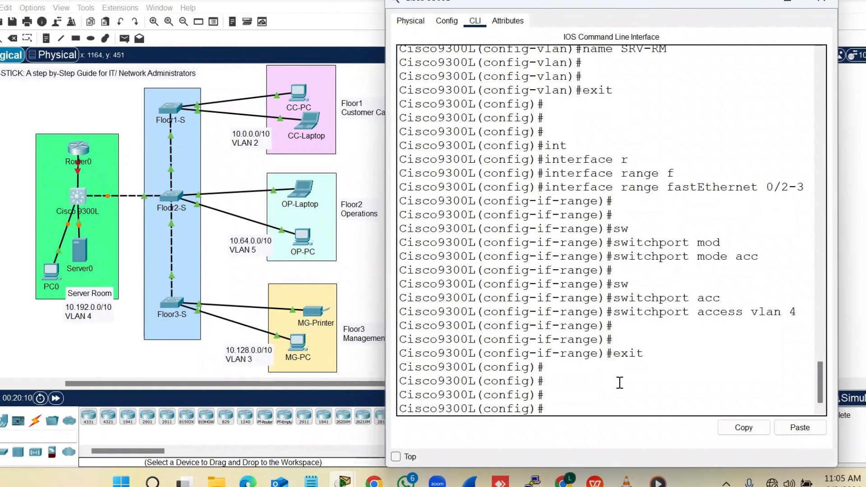
{"action": "key", "text": "Return"}
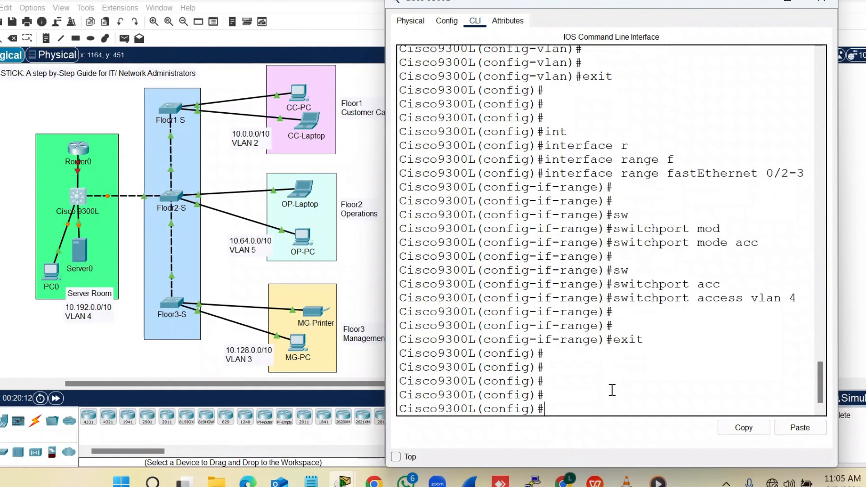
{"action": "type", "text": "vlan"}
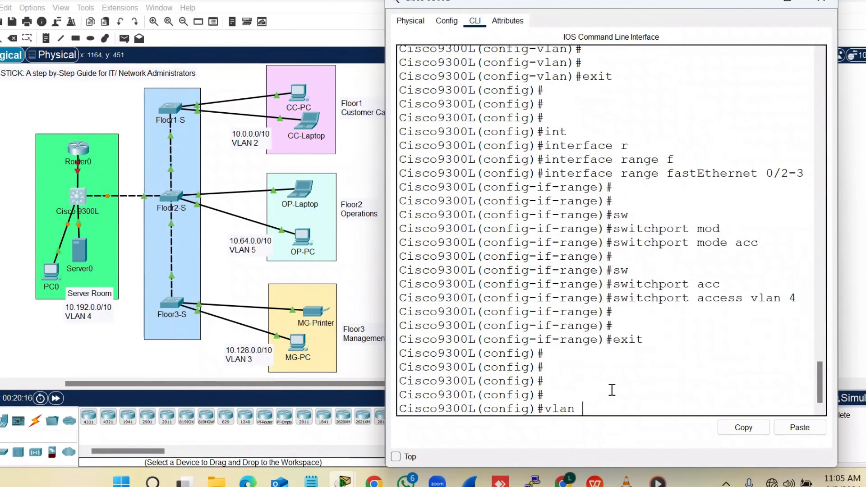
{"action": "type", "text": " 2"}
{"action": "key", "text": "Return"}
{"action": "type", "text": "name"}
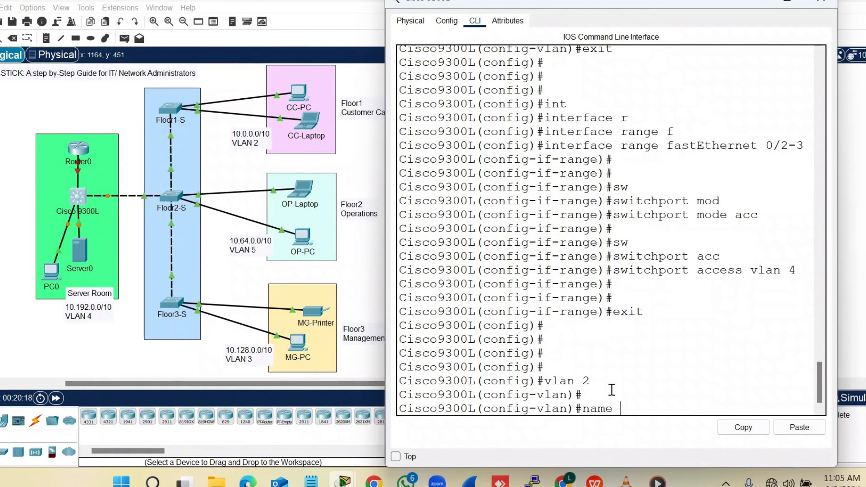
{"action": "type", "text": " CC"}
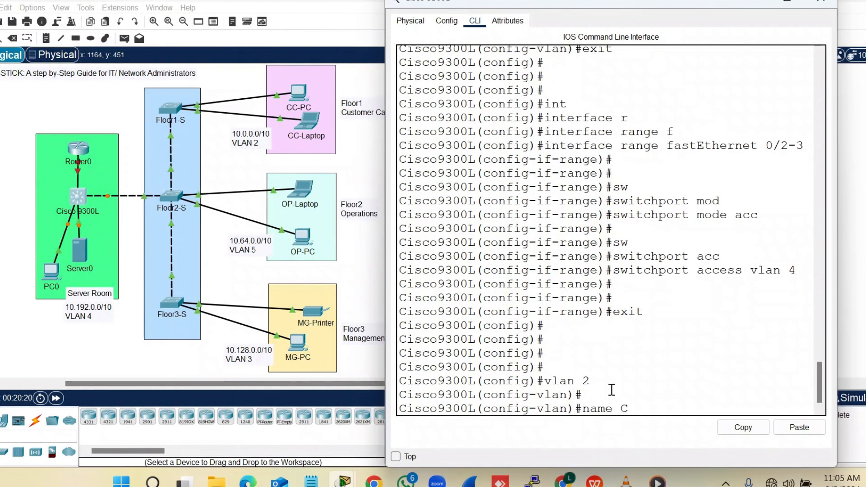
{"action": "key", "text": "Return"}
{"action": "key", "text": "Return"}
{"action": "key", "text": "Return"}
{"action": "type", "text": "exit"}
{"action": "key", "text": "Return"}
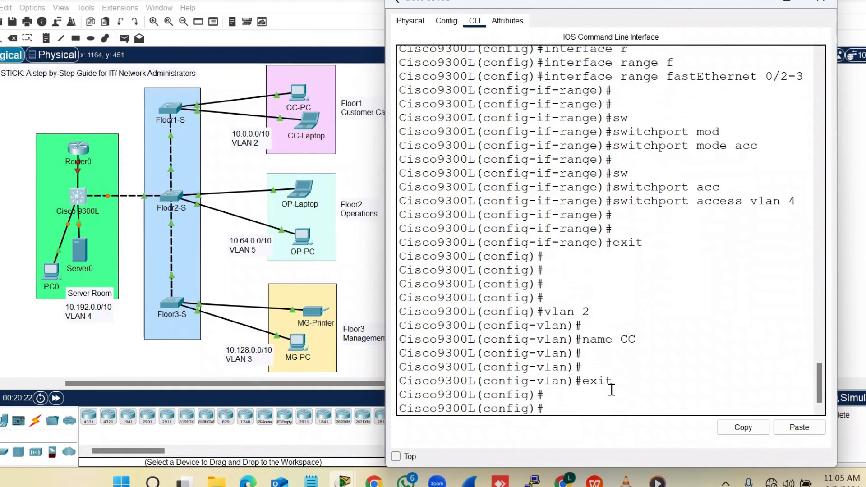
Create VLAN 5 named OP and VLAN 3 named MG
{"action": "type", "text": "vlan 5"}
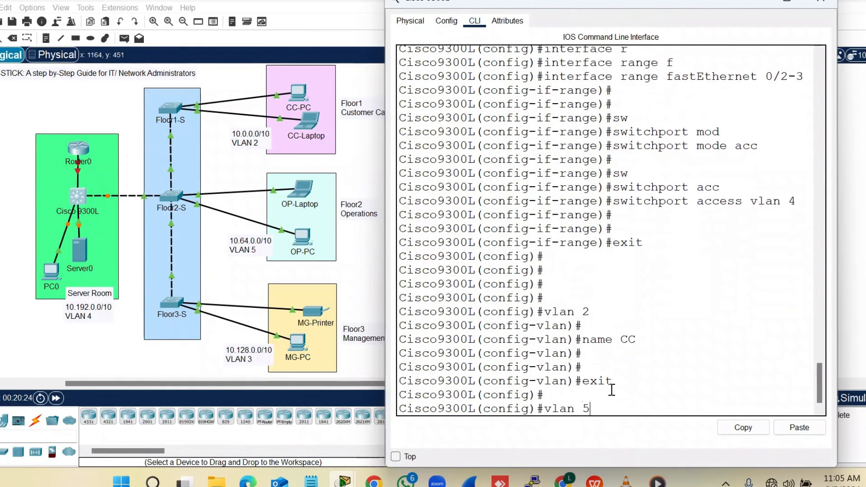
{"action": "key", "text": "Return"}
{"action": "type", "text": "name"}
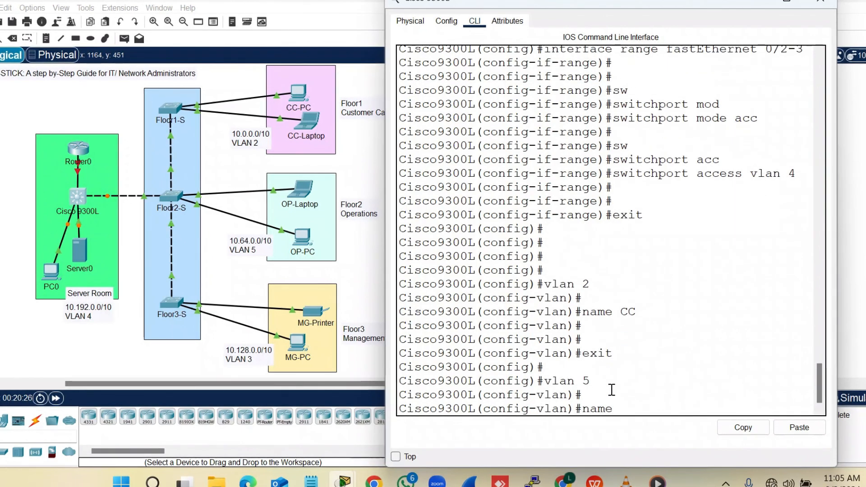
{"action": "type", "text": " OP"}
{"action": "key", "text": "Return"}
{"action": "type", "text": "e"}
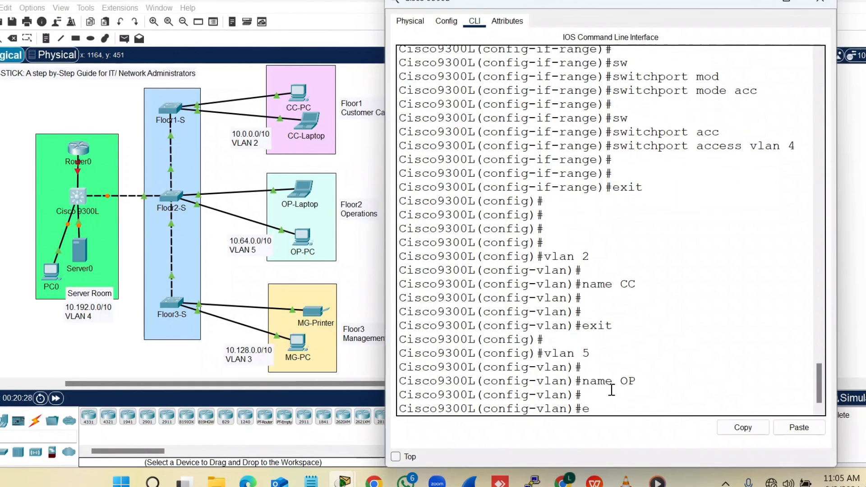
{"action": "type", "text": "xit"}
{"action": "key", "text": "Return"}
{"action": "type", "text": "vlan"}
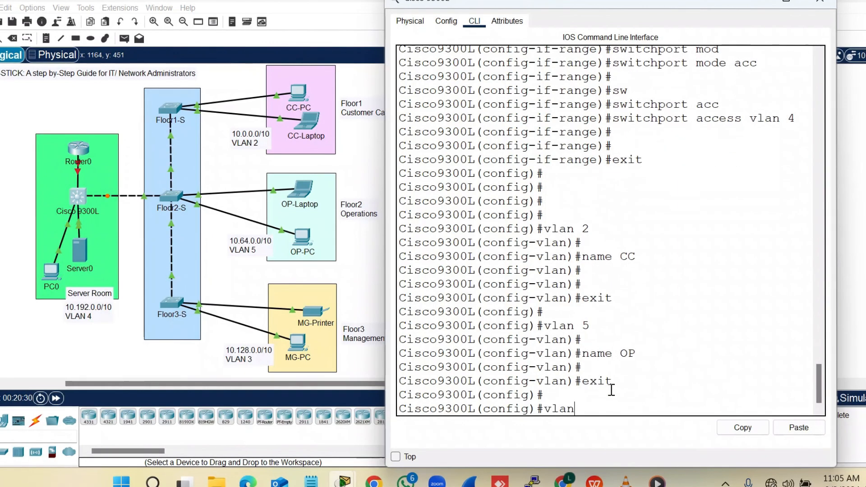
{"action": "type", "text": " 3"}
{"action": "key", "text": "Return"}
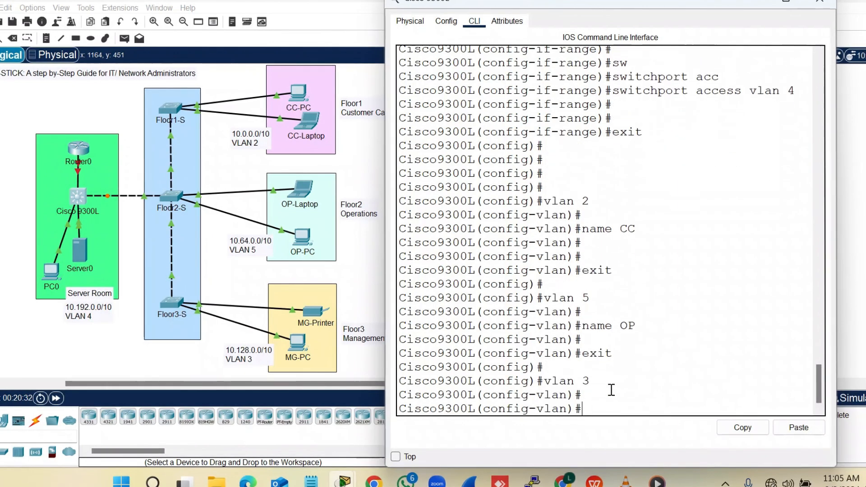
{"action": "type", "text": "name MG"}
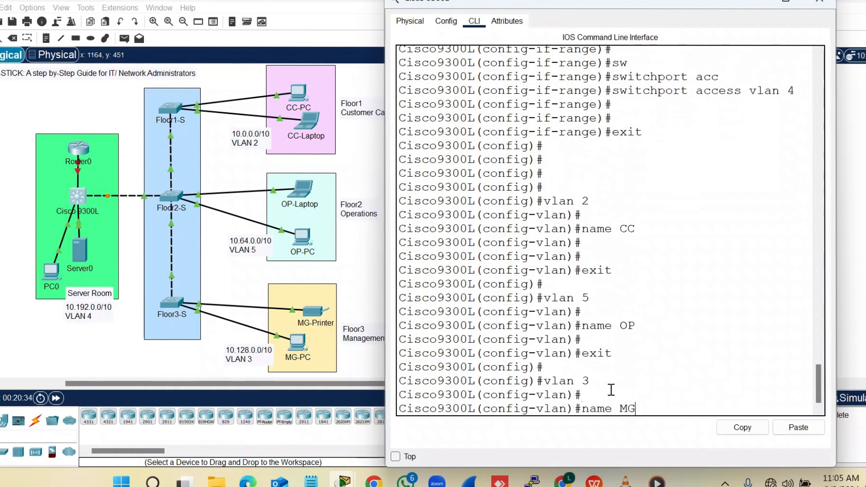
{"action": "key", "text": "Return"}
{"action": "type", "text": "exit"}
{"action": "key", "text": "Return"}
{"action": "key", "text": "Return"}
{"action": "key", "text": "Return"}
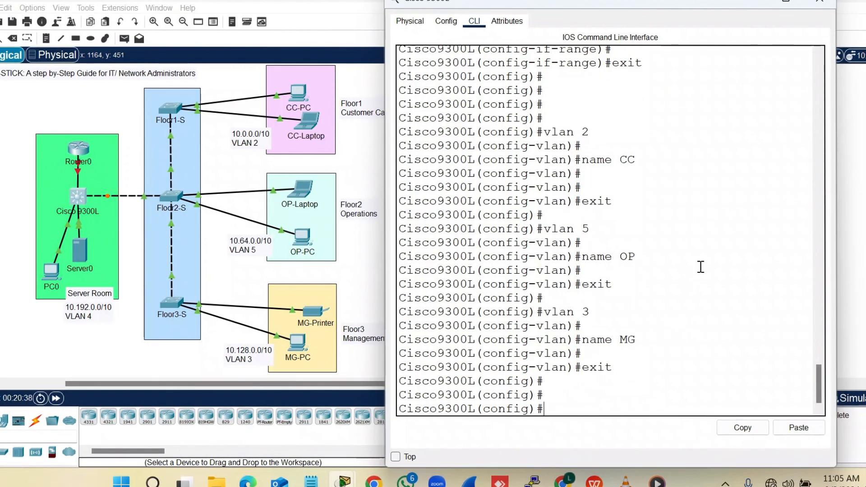
Run 'do show vlan brief' on the Cisco9300L and widen the CLI to read VLANs 2–5 and Fa0/2–3 in SRV-RM
{"action": "type", "text": "do show"}
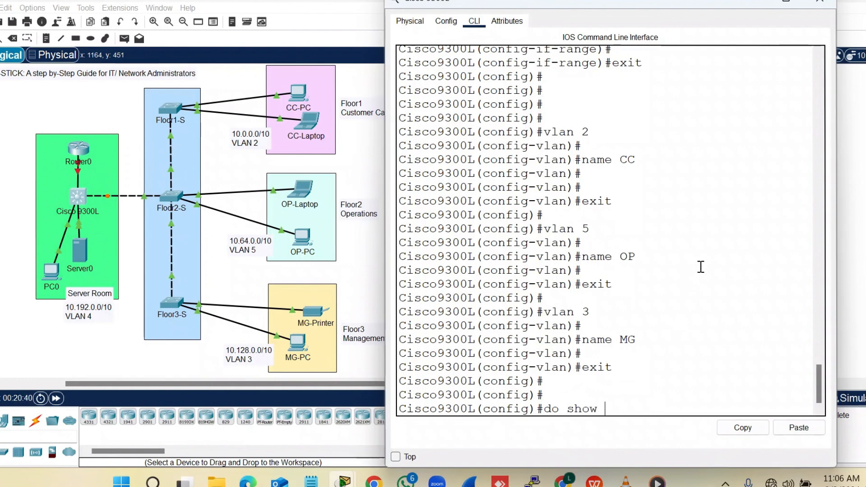
{"action": "type", "text": " vla"}
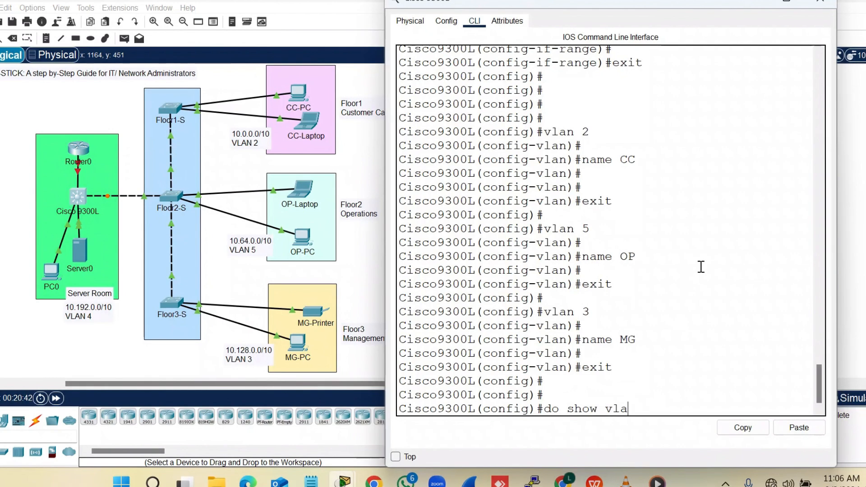
{"action": "type", "text": "n brief"}
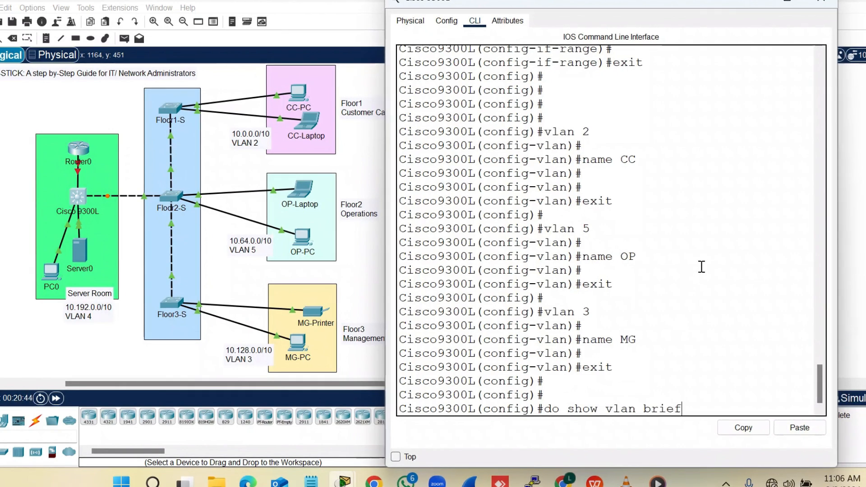
{"action": "key", "text": "Return"}
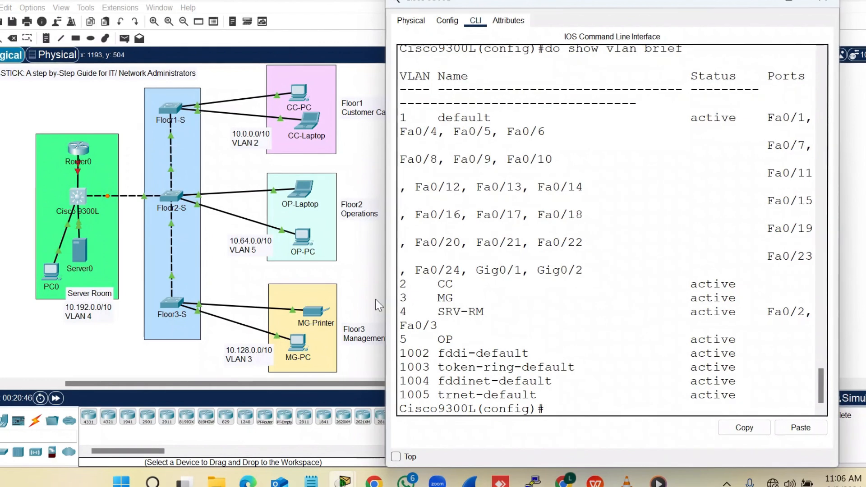
{"action": "left_click_drag", "start_coordinate": [664, 4], "coordinate": [716, 3]}
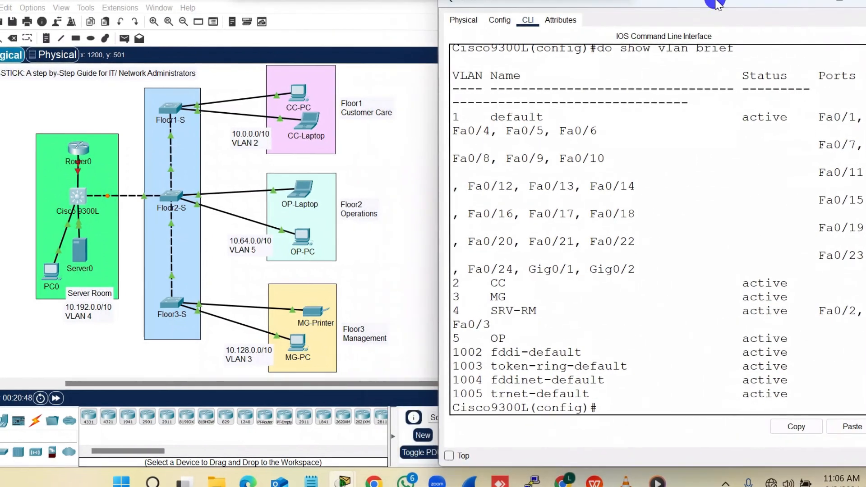
{"action": "left_click_drag", "start_coordinate": [440, 122], "coordinate": [382, 126]}
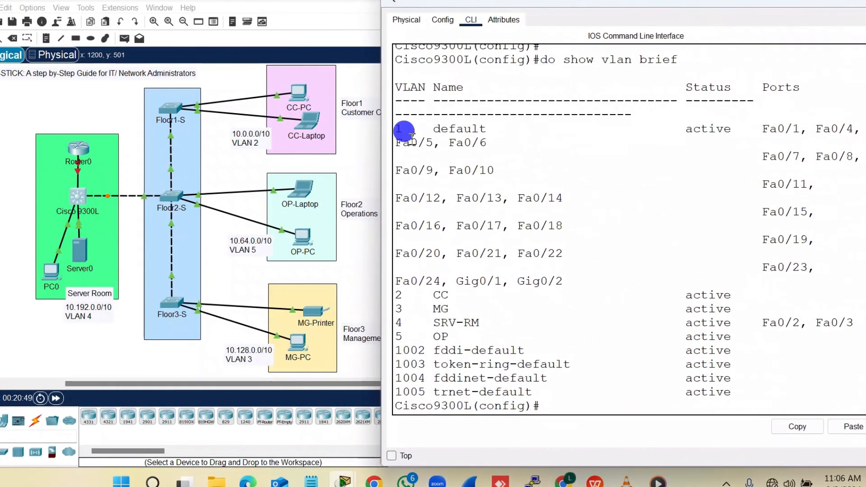
{"action": "left_click_drag", "start_coordinate": [744, 338], "coordinate": [388, 289]}
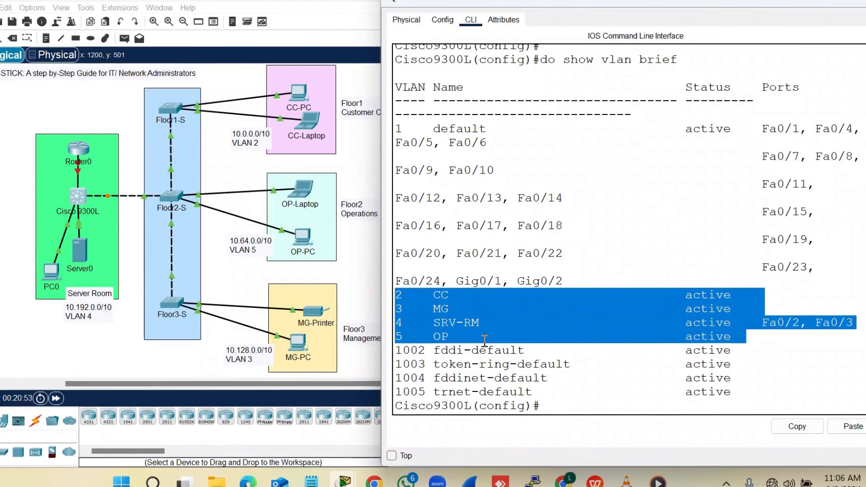
{"action": "left_click", "coordinate": [573, 393]}
{"action": "key", "text": "Return"}
{"action": "key", "text": "Return"}
{"action": "key", "text": "Return"}
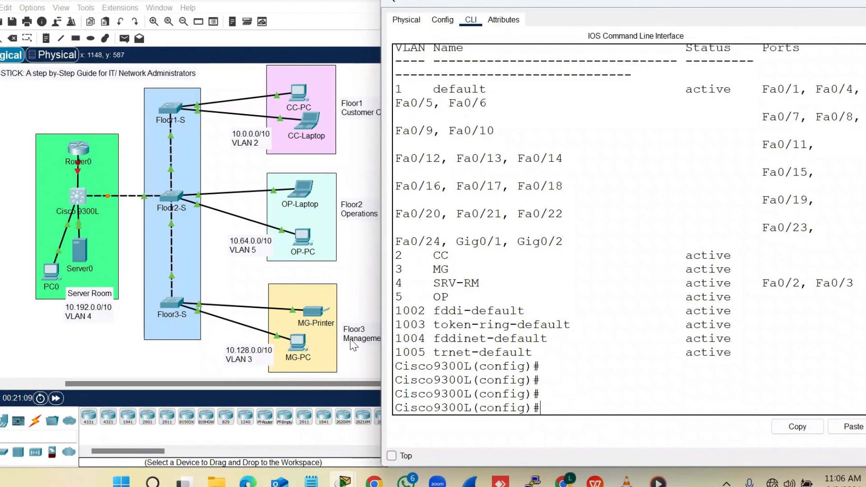
{"action": "scroll", "coordinate": [310, 308], "scroll_direction": "right", "scroll_amount": 2}
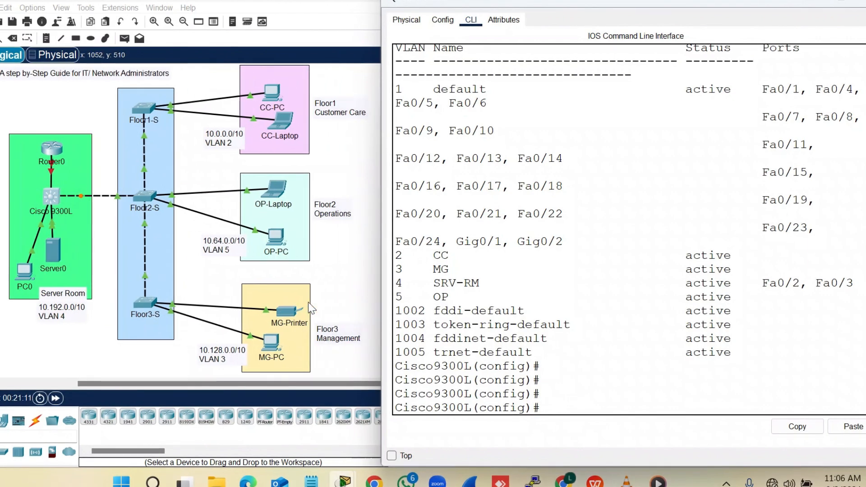
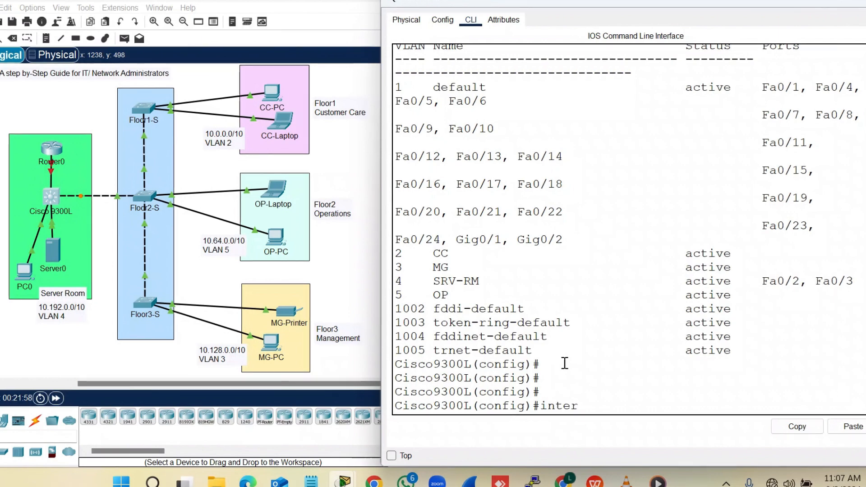
Address interface VLAN 2 as 10.0.0.1 255.192.0.0, then exit to global configuration
{"action": "key", "text": "Tab"}
{"action": "type", "text": "vlan"}
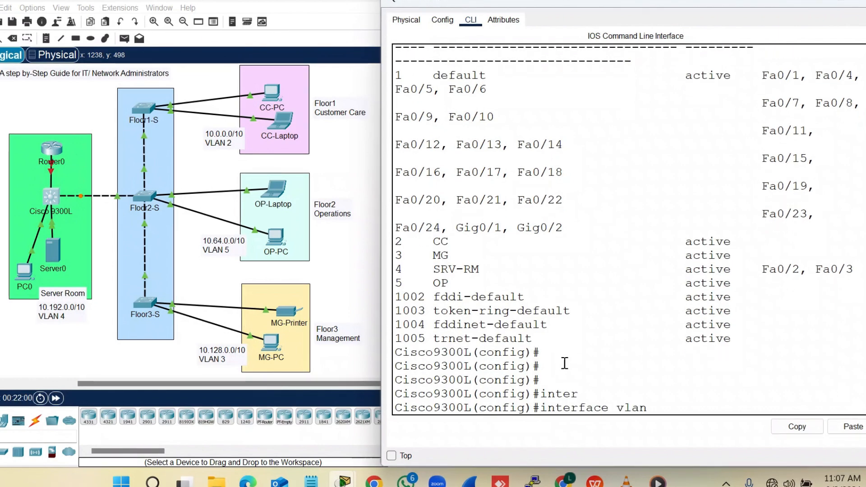
{"action": "type", "text": " 2"}
{"action": "key", "text": "Return"}
{"action": "key", "text": "Return"}
{"action": "key", "text": "Return"}
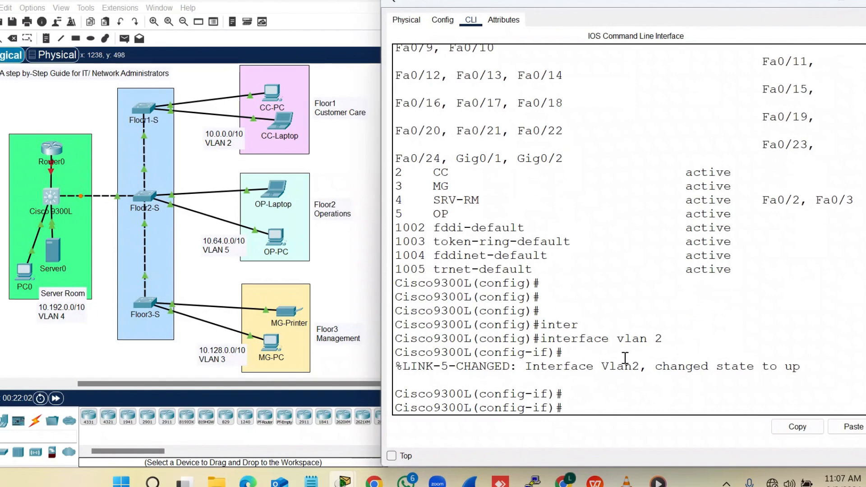
{"action": "left_click_drag", "start_coordinate": [801, 367], "coordinate": [537, 375]}
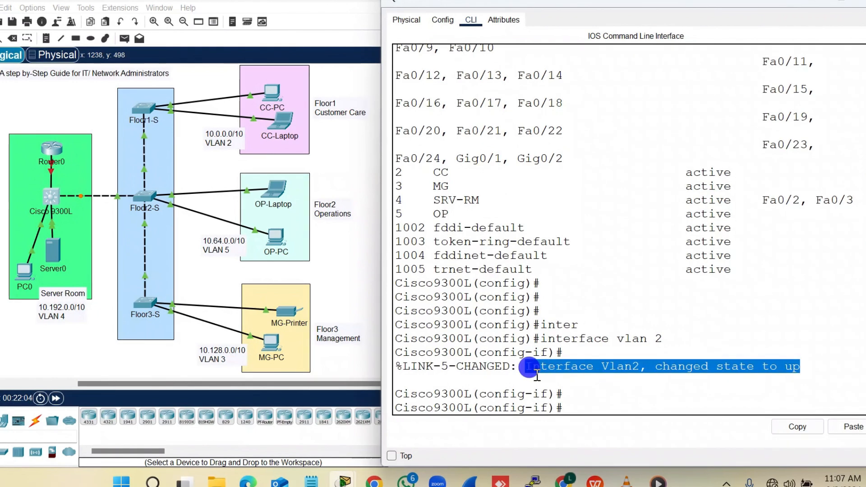
{"action": "left_click", "coordinate": [581, 402]}
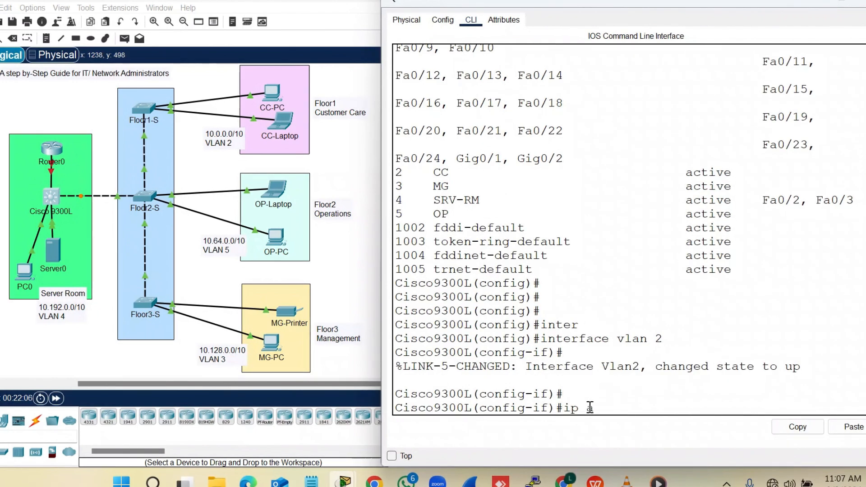
{"action": "type", "text": "dd"}
{"action": "key", "text": "Tab"}
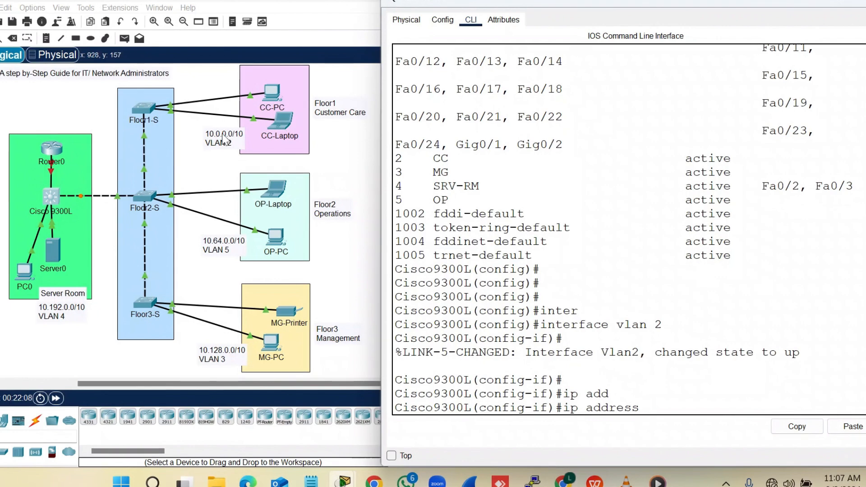
{"action": "type", "text": "10."}
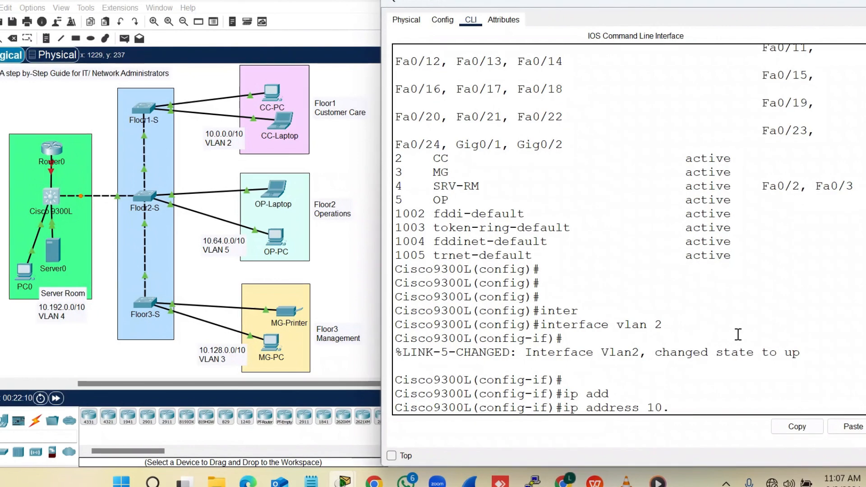
{"action": "type", "text": "0.0.1  25"}
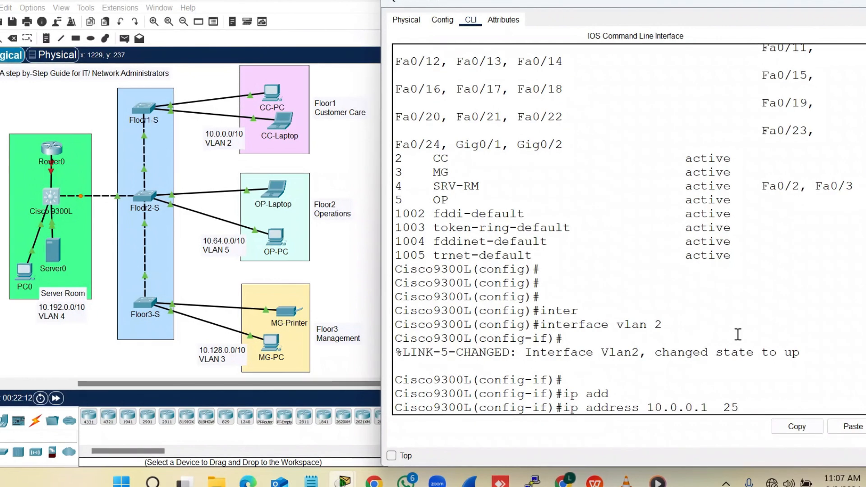
{"action": "type", "text": "5.192.0.0"}
{"action": "key", "text": "Return"}
{"action": "key", "text": "Return"}
{"action": "type", "text": "exit"}
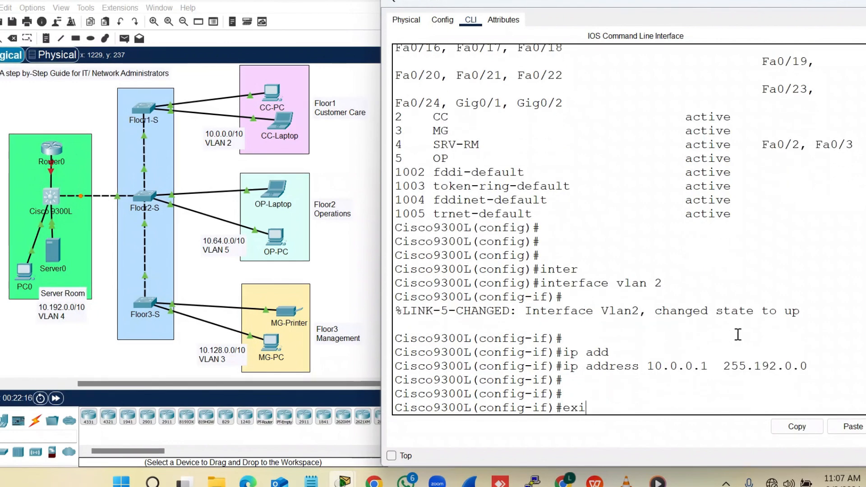
{"action": "key", "text": "Return"}
{"action": "key", "text": "Return"}
{"action": "key", "text": "Return"}
{"action": "key", "text": "Return"}
Give interface VLAN 5 the address 10.64.0.1 with mask 255.192.0.0 and exit
{"action": "type", "text": "int"}
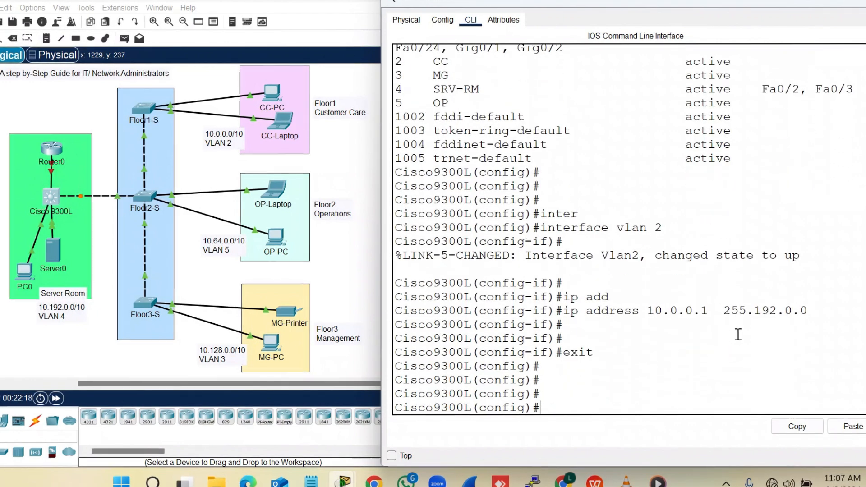
{"action": "type", "text": "er"}
{"action": "key", "text": "Tab"}
{"action": "type", "text": "vla"}
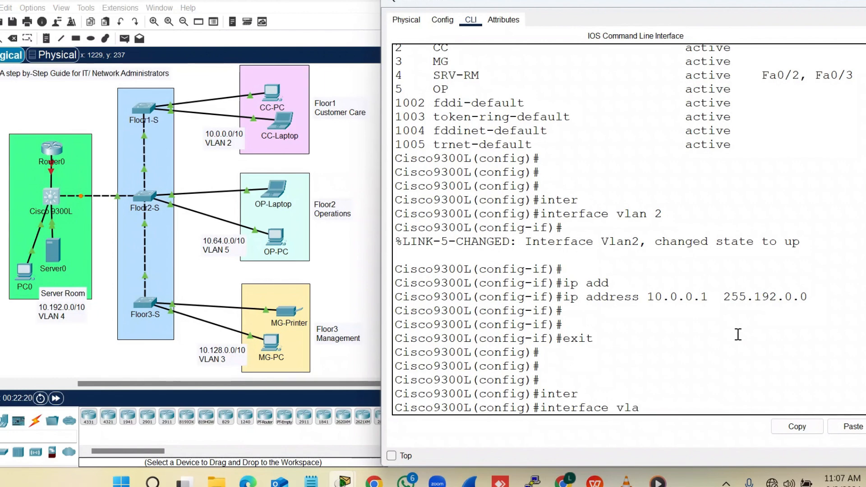
{"action": "type", "text": "n 5"}
{"action": "key", "text": "Return"}
{"action": "key", "text": "Return"}
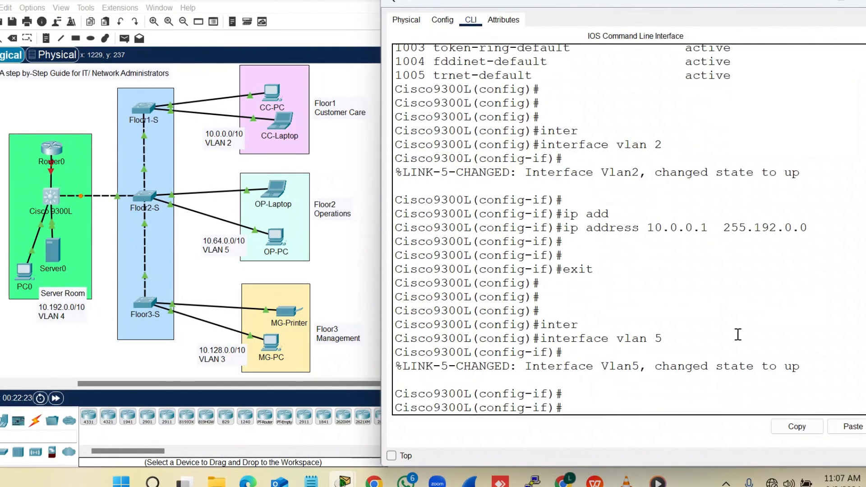
{"action": "left_click_drag", "start_coordinate": [807, 367], "coordinate": [531, 367]}
{"action": "left_click", "coordinate": [609, 406]}
{"action": "type", "text": "ip add"}
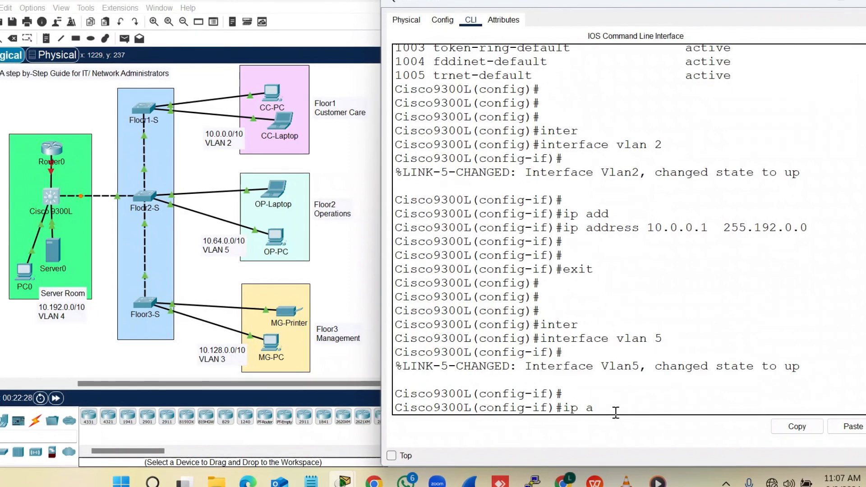
{"action": "key", "text": "Tab"}
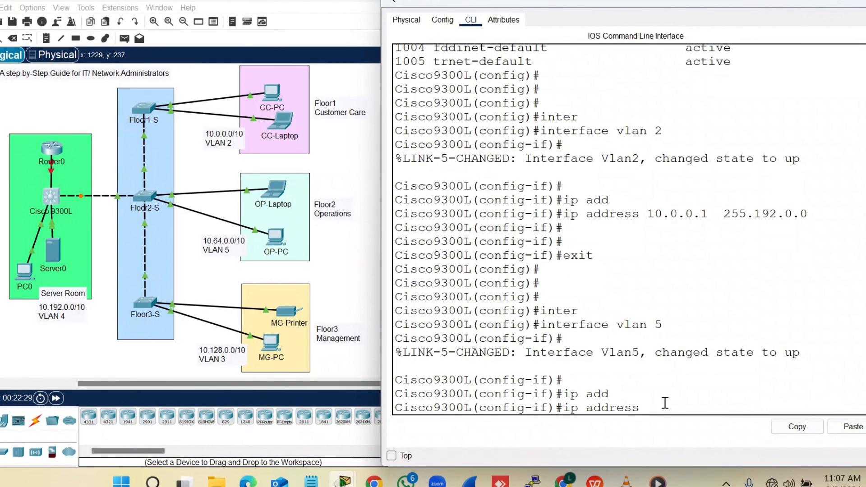
{"action": "type", "text": "10"}
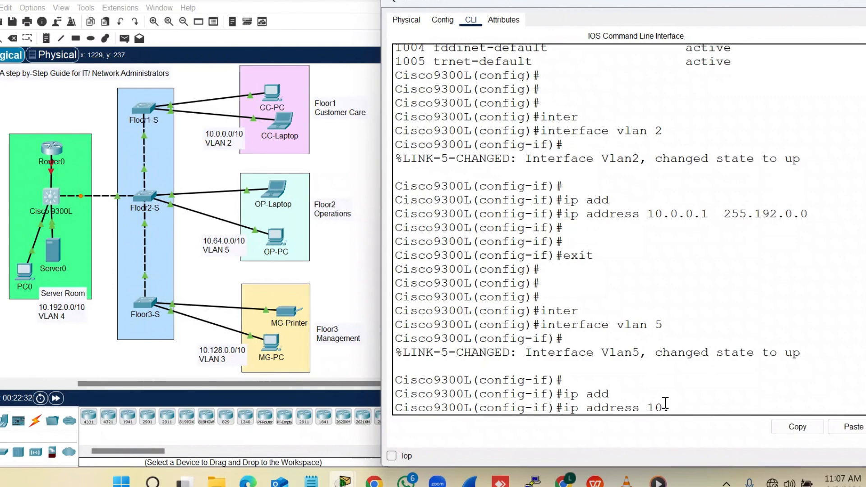
{"action": "type", "text": ".64.0.1"}
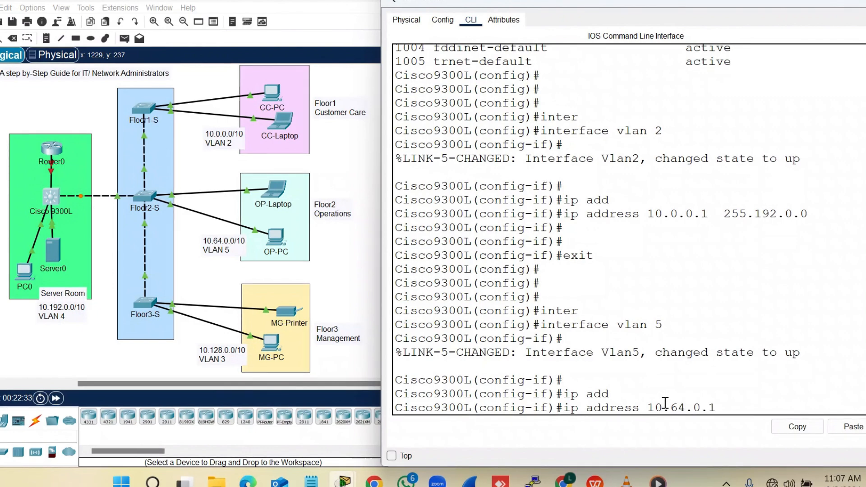
{"action": "type", "text": "  255.1"}
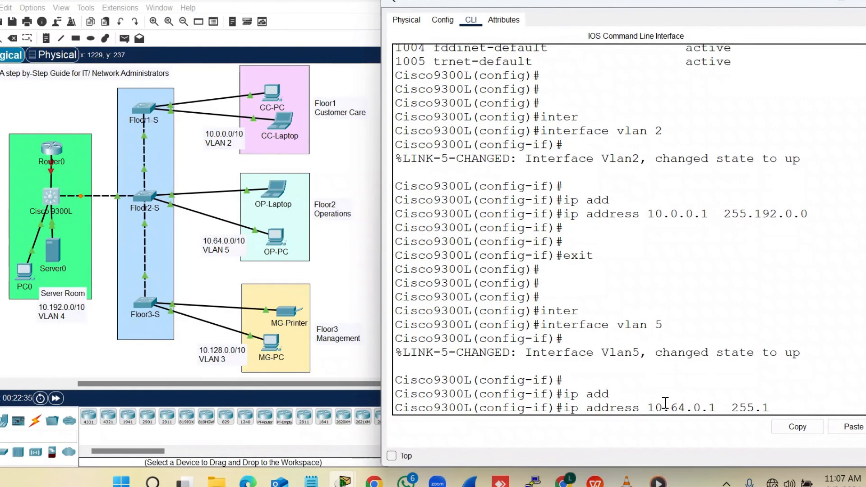
{"action": "type", "text": "92.0.0"}
{"action": "key", "text": "Return"}
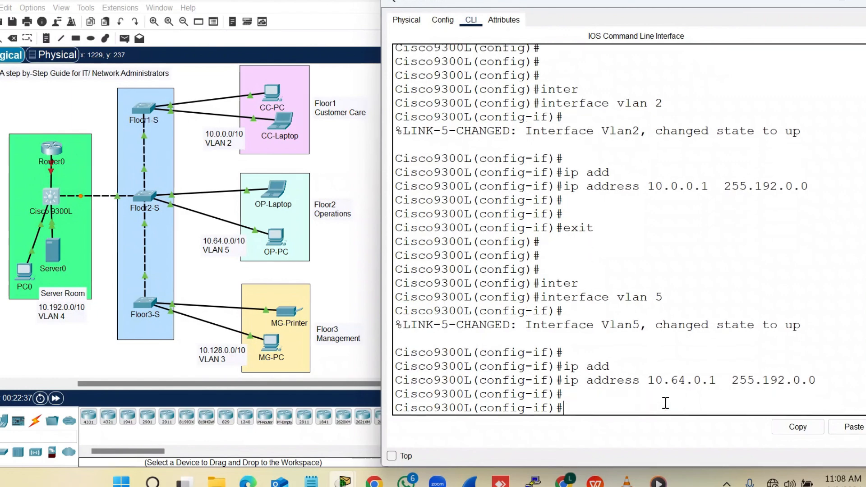
{"action": "key", "text": "Return"}
{"action": "type", "text": "exit"}
{"action": "key", "text": "Return"}
{"action": "key", "text": "Return"}
{"action": "key", "text": "Return"}
{"action": "key", "text": "Return"}
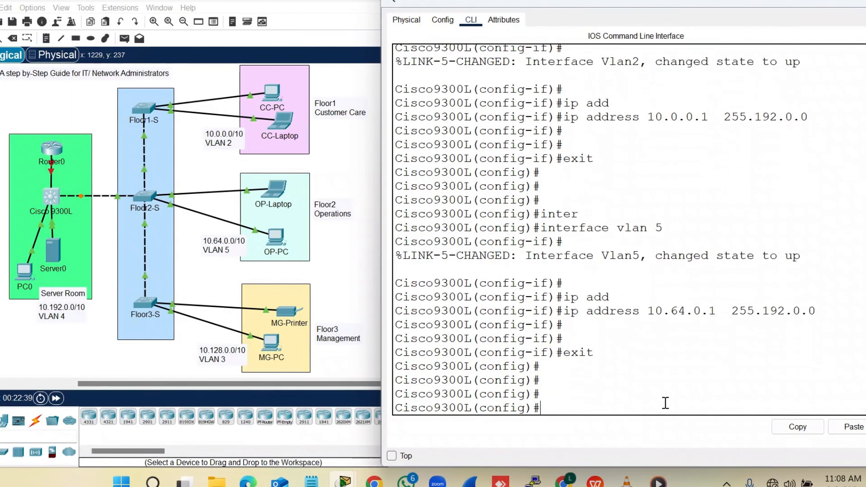
Give interface VLAN 3 the address 10.128.0.1 with mask 255.192.0.0
{"action": "type", "text": "inter"}
{"action": "key", "text": "Tab"}
{"action": "type", "text": "vlan 3"}
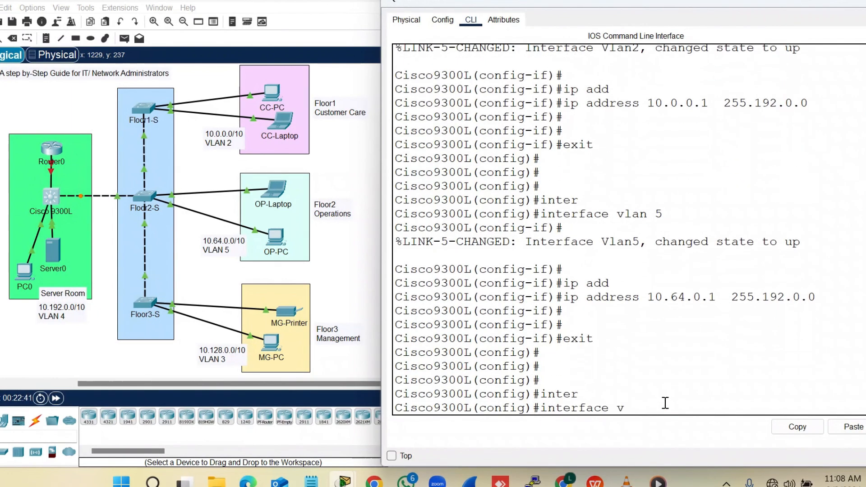
{"action": "key", "text": "Return"}
{"action": "key", "text": "Return"}
{"action": "key", "text": "Return"}
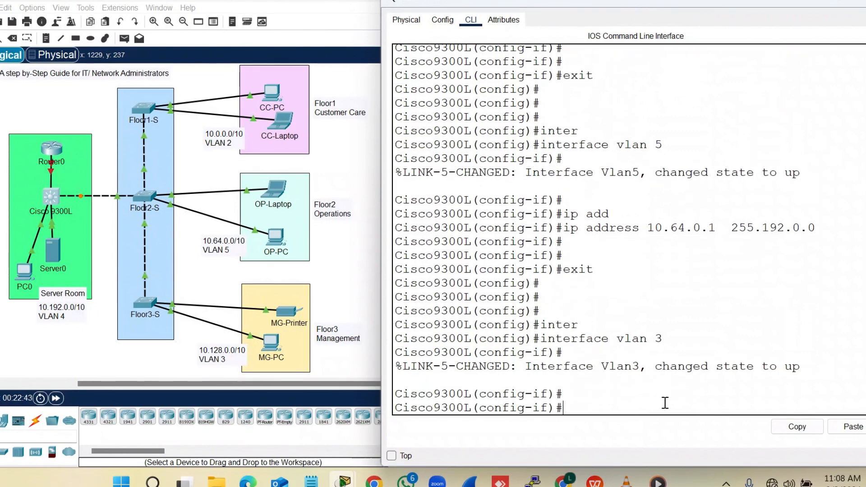
{"action": "left_click_drag", "start_coordinate": [799, 366], "coordinate": [508, 366]}
{"action": "left_click", "coordinate": [570, 408]}
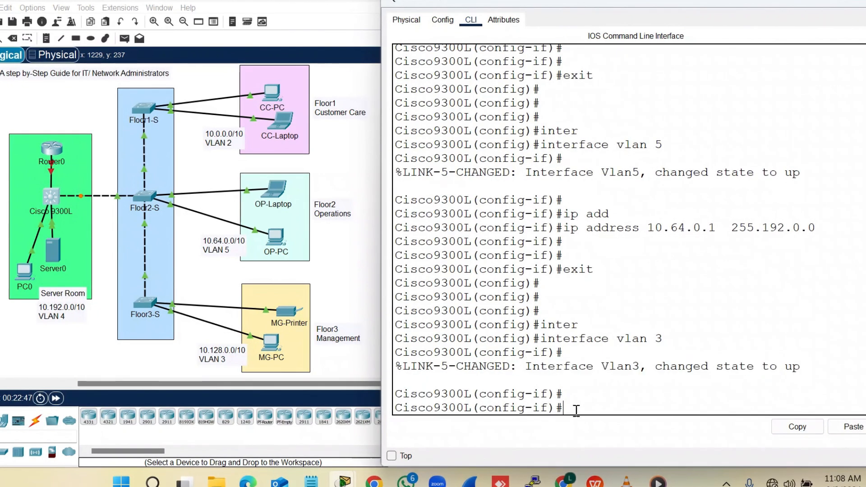
{"action": "type", "text": "ip add"}
{"action": "key", "text": "Tab"}
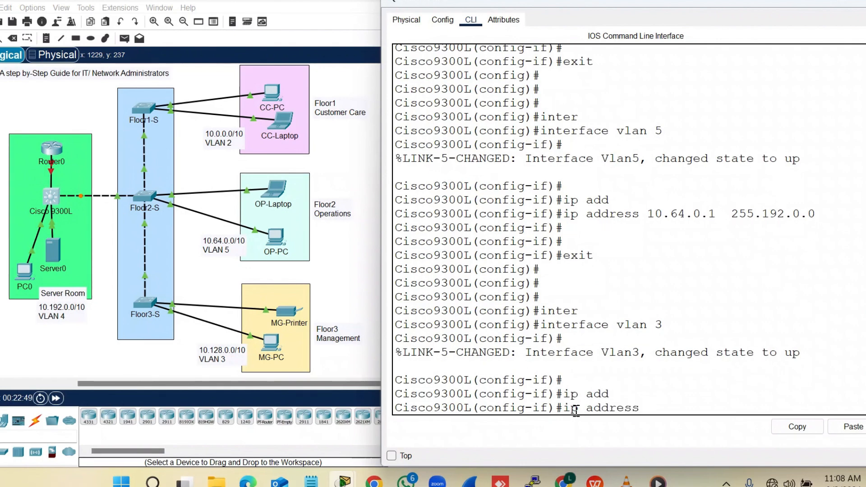
{"action": "type", "text": "10."}
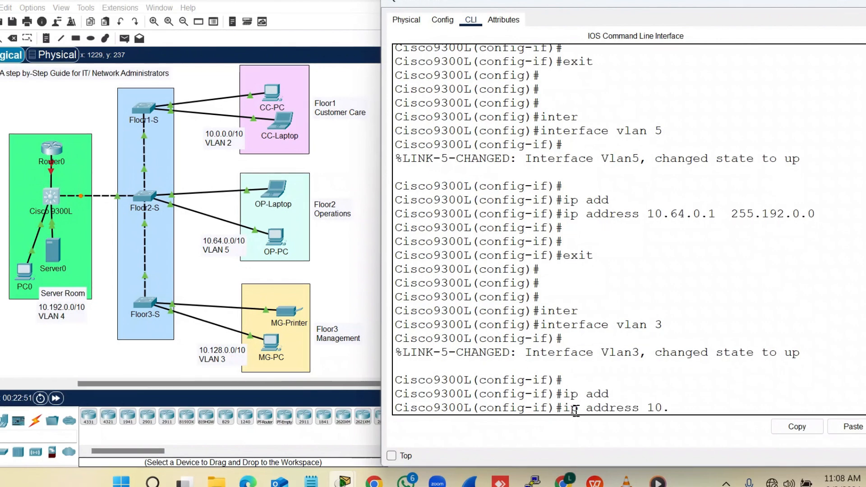
{"action": "type", "text": "128.0."}
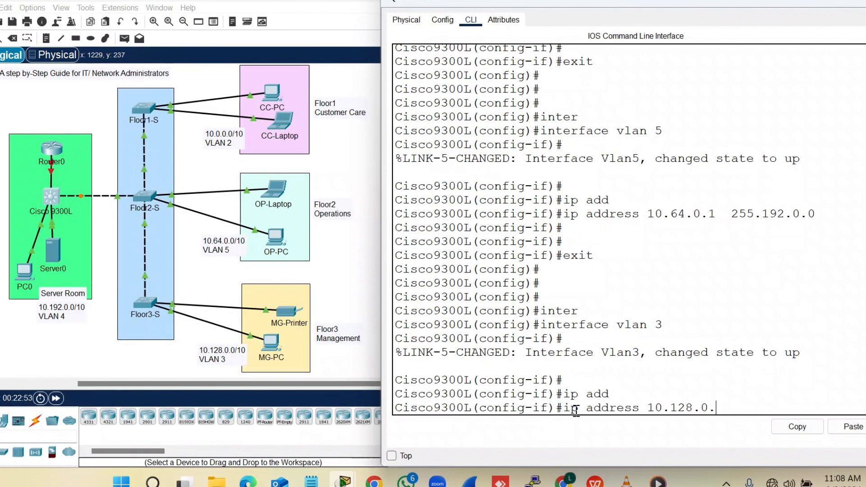
{"action": "type", "text": "1  "}
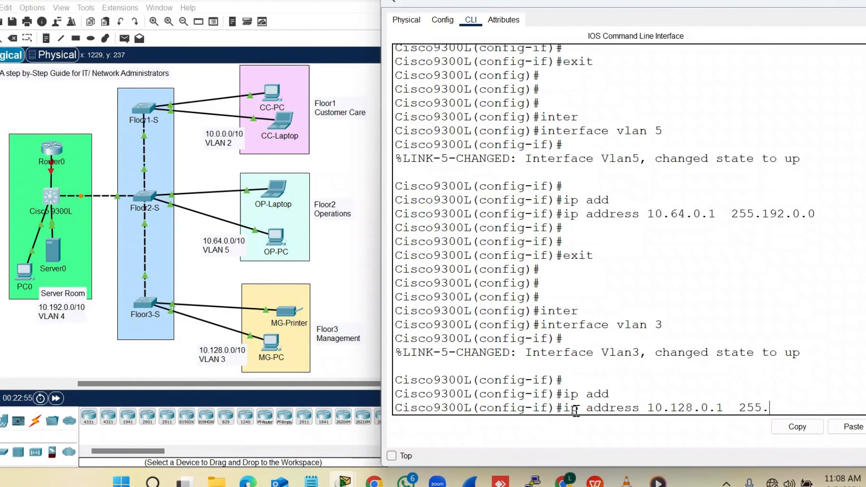
{"action": "type", "text": "255.192.0.0"}
{"action": "key", "text": "Return"}
{"action": "key", "text": "Return"}
{"action": "key", "text": "Return"}
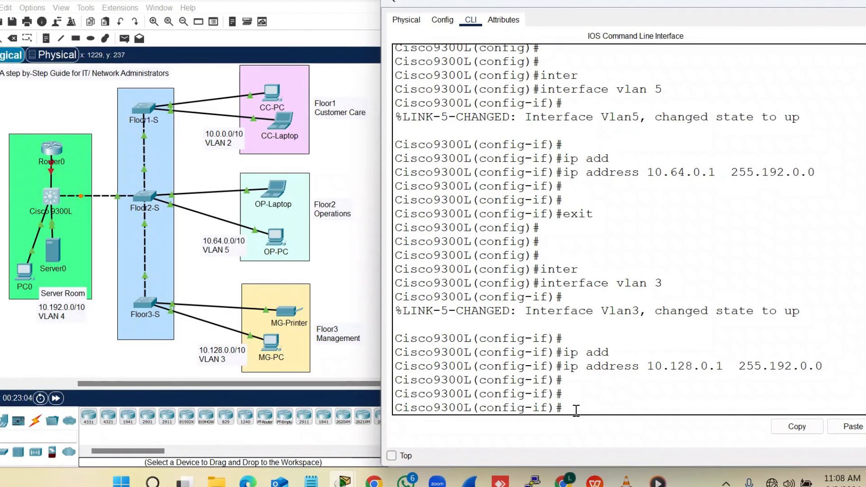
Assign interface VLAN 4 the address 10.192.0.1 255.192.0.0 and exit interface mode
{"action": "type", "text": "inte"}
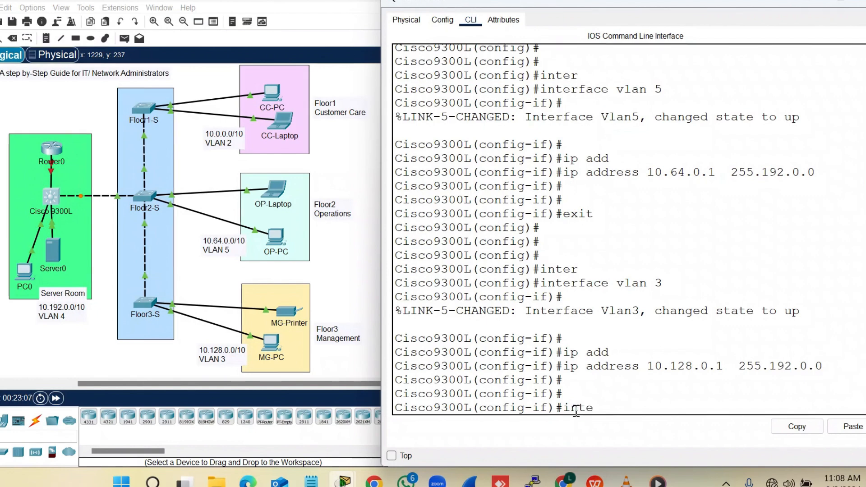
{"action": "key", "text": "Tab"}
{"action": "type", "text": "rface vlan"}
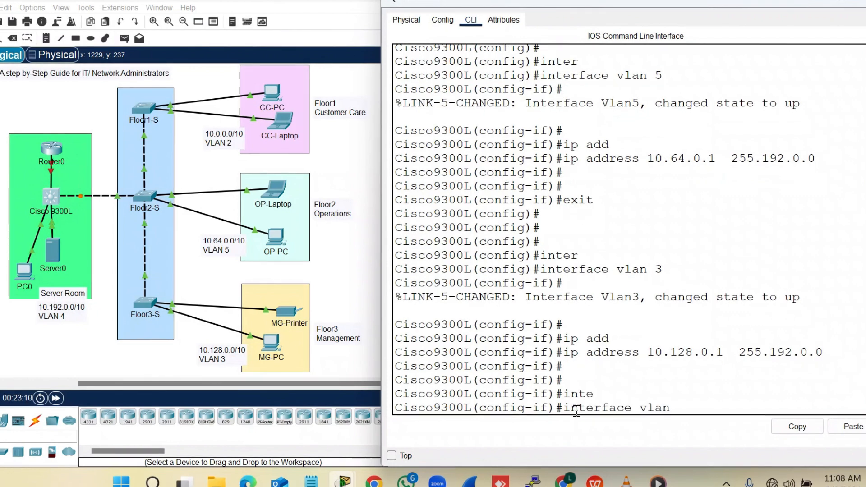
{"action": "type", "text": " 4"}
{"action": "key", "text": "Return"}
{"action": "key", "text": "Return"}
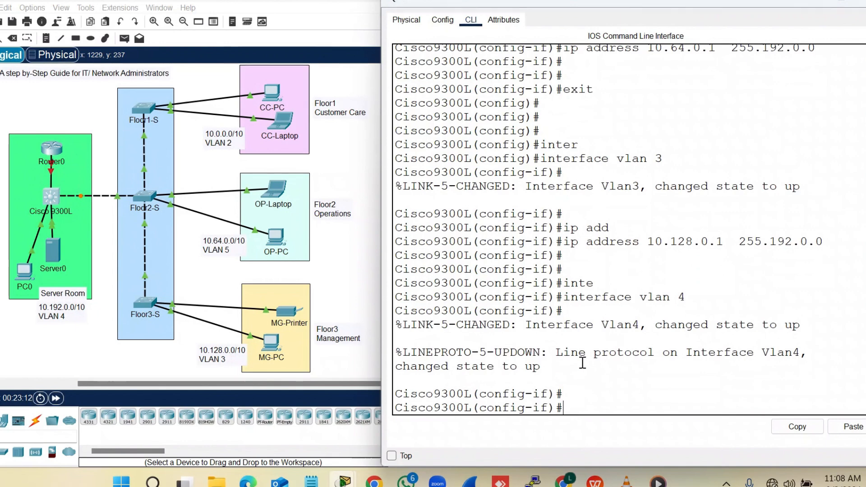
{"action": "left_click_drag", "start_coordinate": [502, 352], "coordinate": [541, 366]}
{"action": "left_click", "coordinate": [629, 408]}
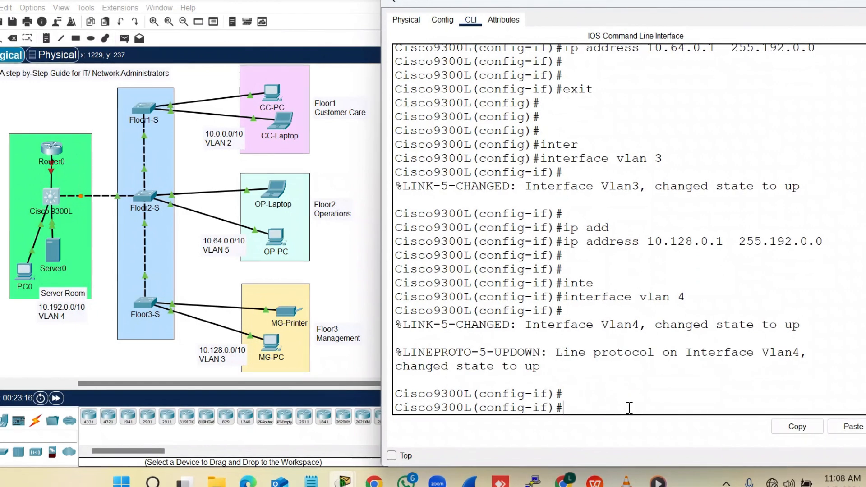
{"action": "type", "text": "ip add"}
{"action": "key", "text": "Tab"}
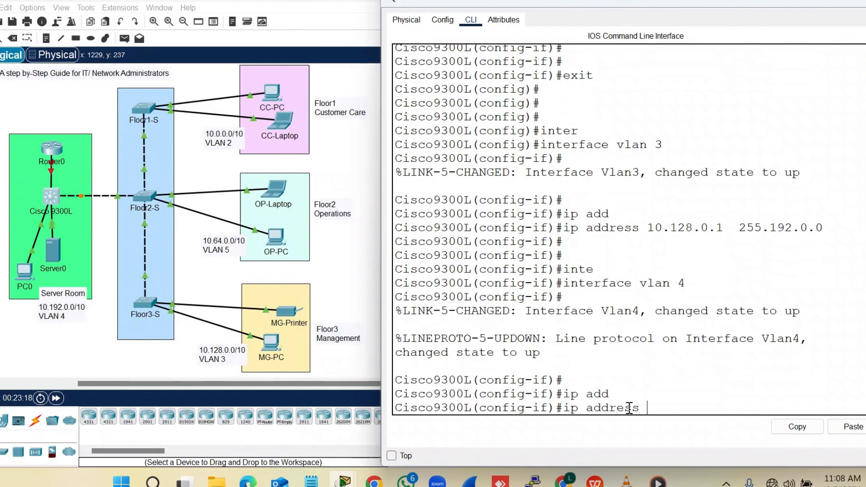
{"action": "type", "text": "10"}
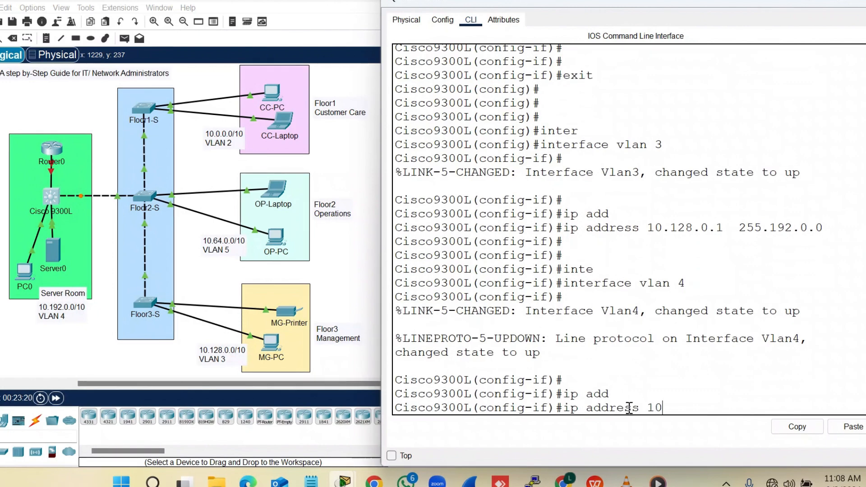
{"action": "type", "text": ".192.0.1"}
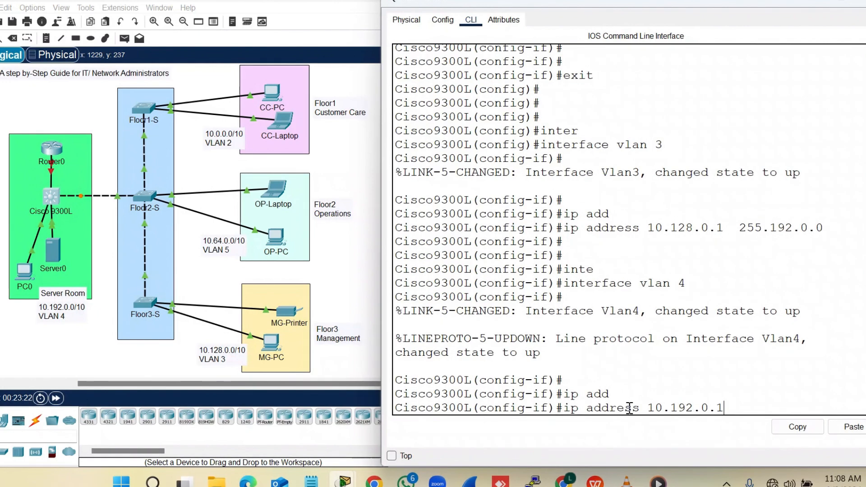
{"action": "type", "text": "  255.192"}
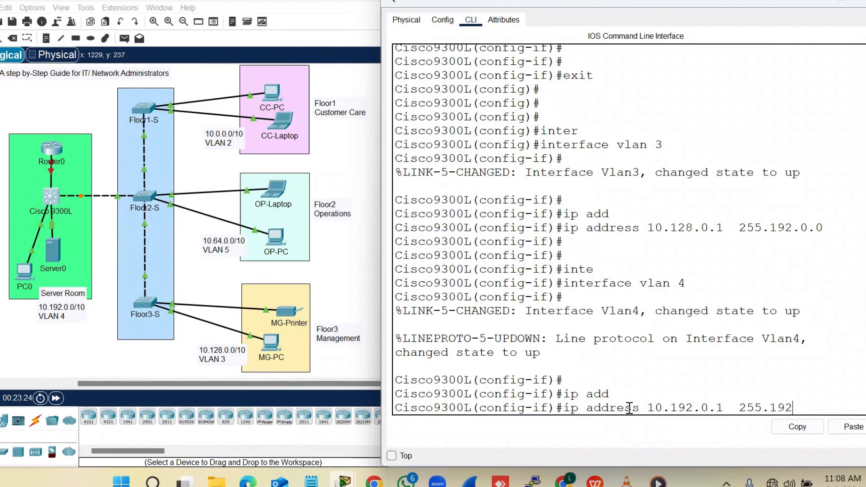
{"action": "type", "text": ".0.0"}
{"action": "key", "text": "Return"}
{"action": "key", "text": "Return"}
{"action": "type", "text": "e"}
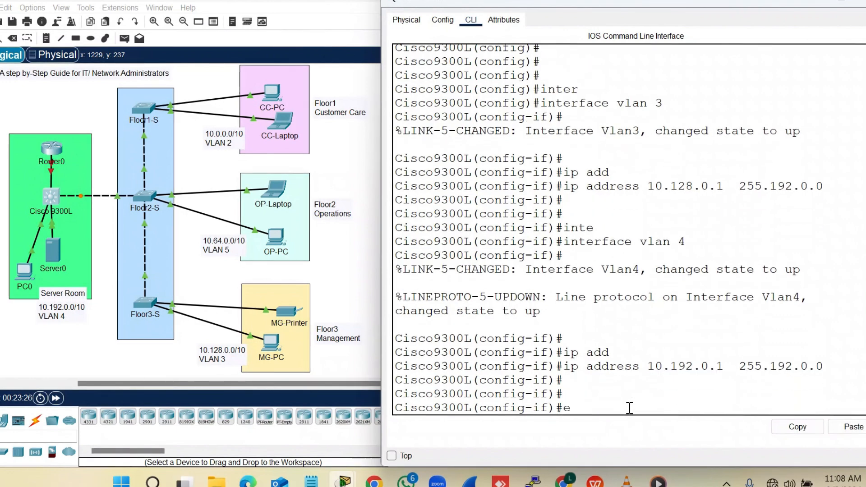
{"action": "type", "text": "xit"}
{"action": "key", "text": "Return"}
{"action": "key", "text": "Return"}
{"action": "key", "text": "Return"}
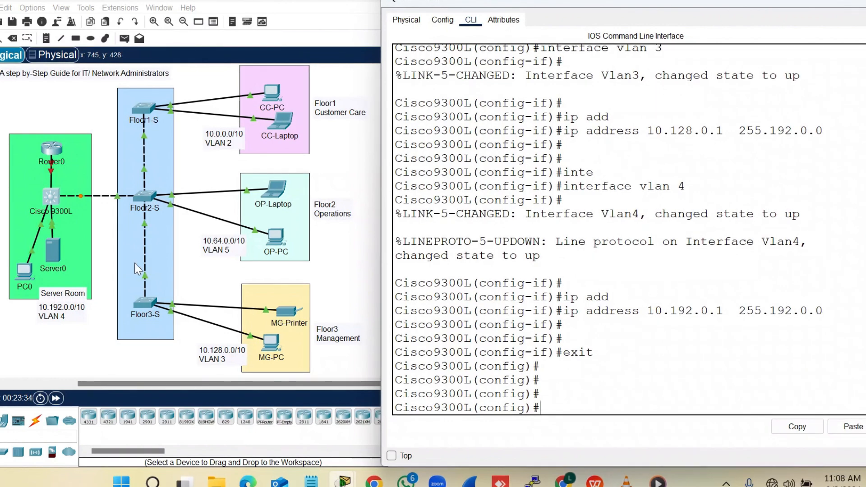
Bring the Cisco9300L command line back to the front after viewing the topology
{"action": "left_click", "coordinate": [73, 102]}
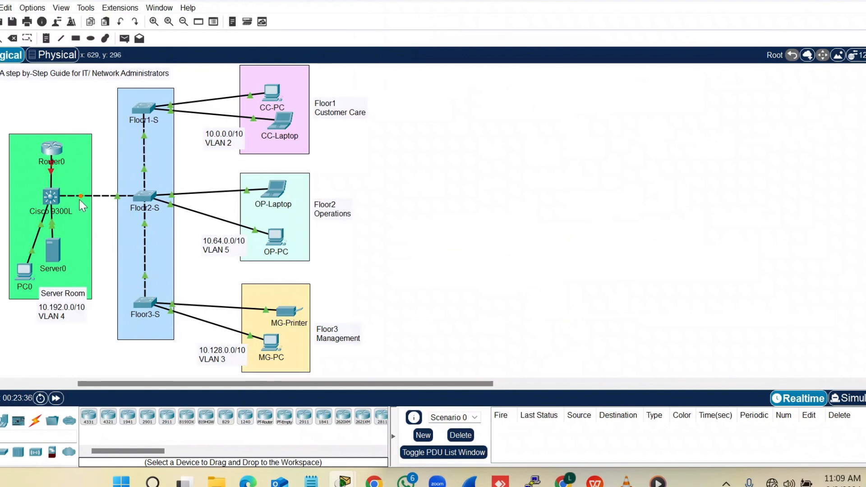
{"action": "mouse_move", "coordinate": [79, 197]}
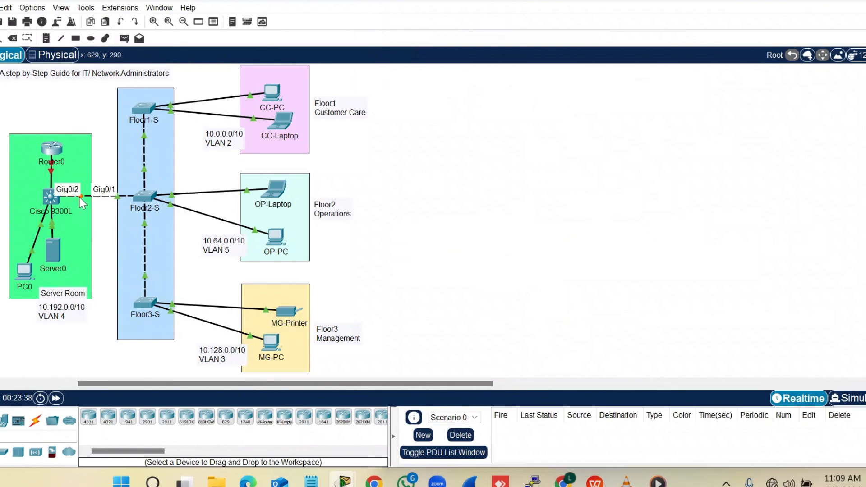
{"action": "left_click", "coordinate": [52, 196]}
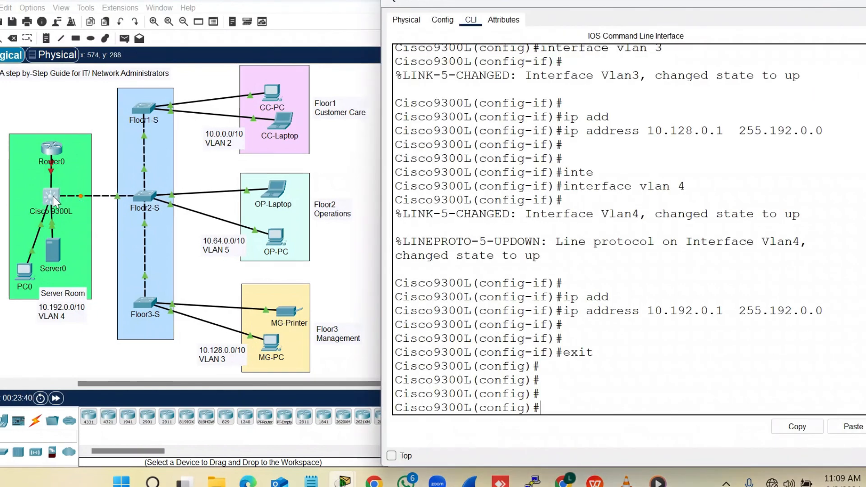
{"action": "left_click", "coordinate": [534, 380]}
{"action": "key", "text": "Return"}
{"action": "key", "text": "Return"}
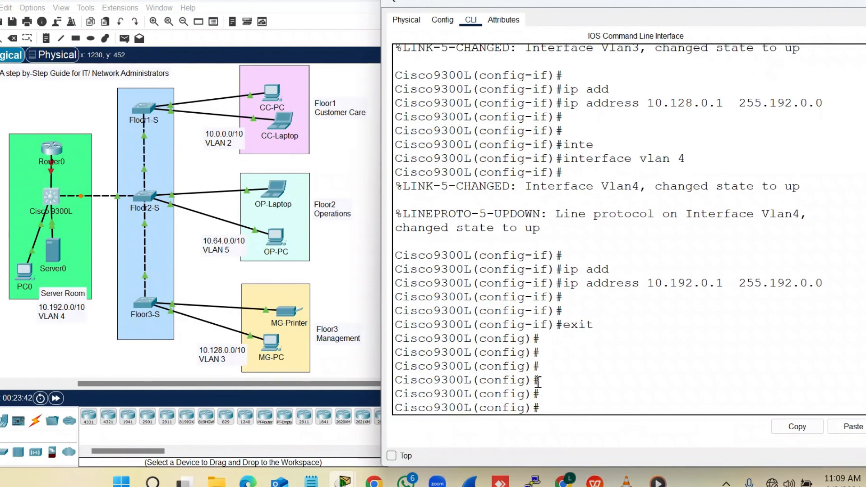
Enter interface GigabitEthernet0/2 and attempt 'switchport mode trunk', which is rejected
{"action": "type", "text": "inter"}
{"action": "key", "text": "Tab"}
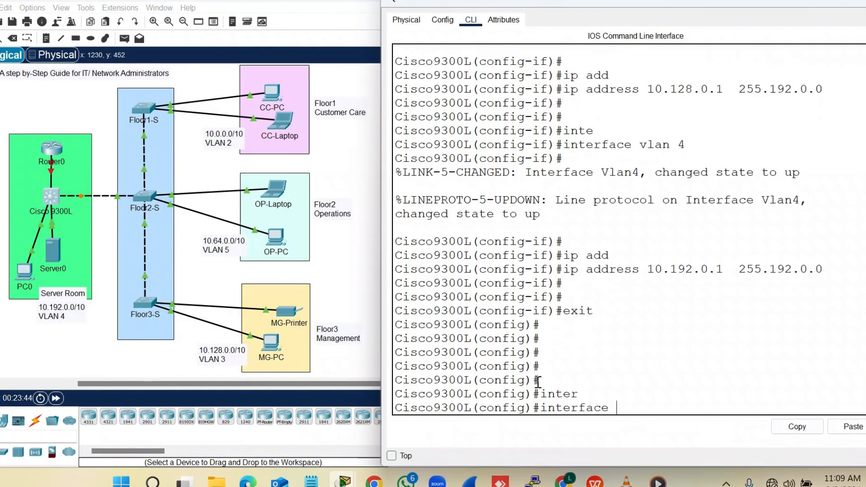
{"action": "type", "text": "g"}
{"action": "key", "text": "Tab"}
{"action": "type", "text": "0"}
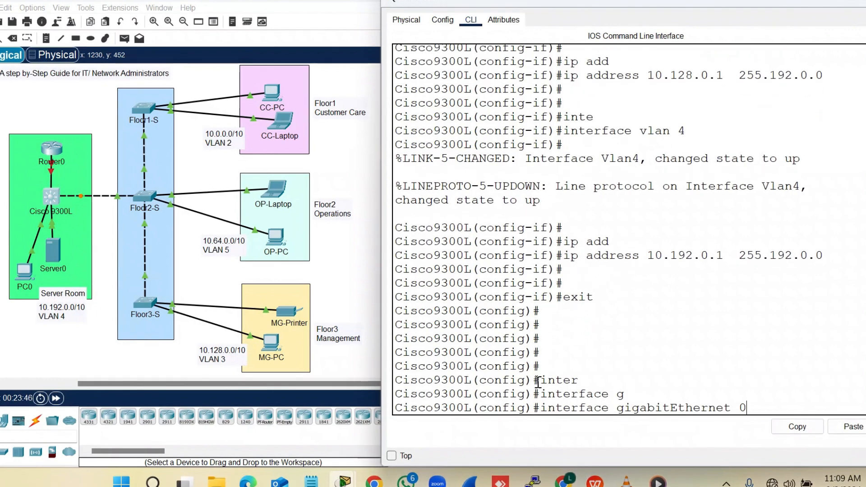
{"action": "type", "text": "/2"}
{"action": "key", "text": "Return"}
{"action": "key", "text": "Return"}
{"action": "key", "text": "Return"}
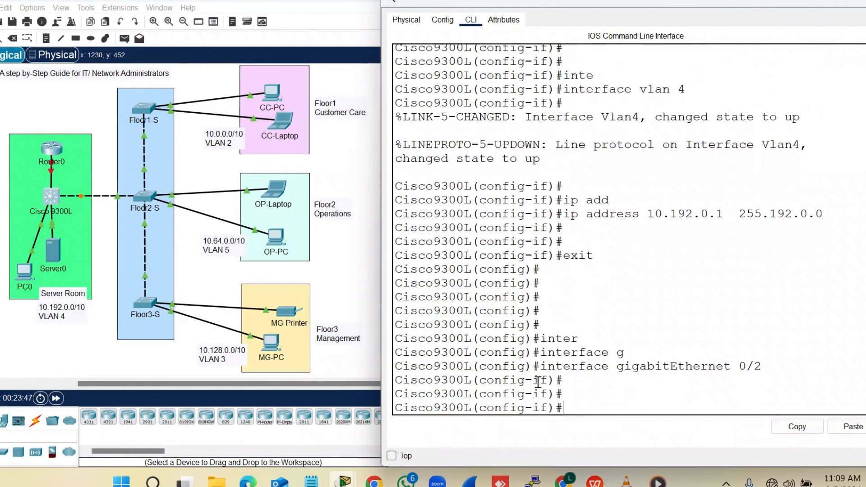
{"action": "type", "text": "sw"}
{"action": "key", "text": "Tab"}
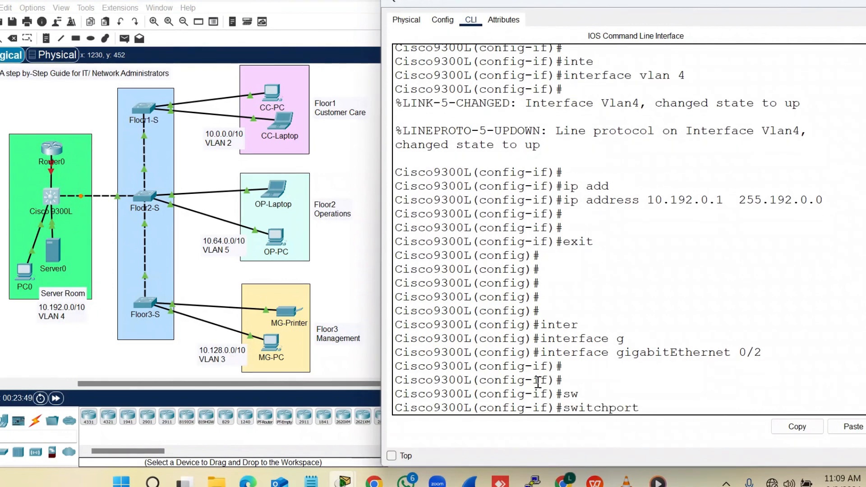
{"action": "type", "text": "mo"}
{"action": "key", "text": "Tab"}
{"action": "type", "text": "tr"}
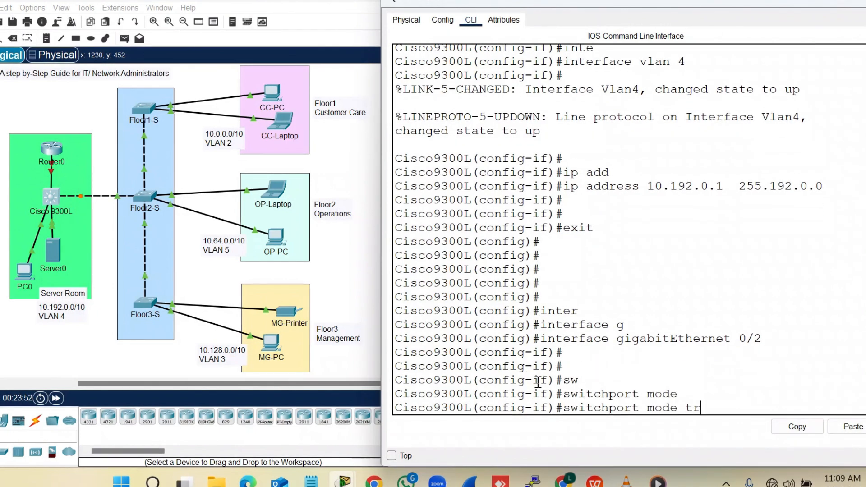
{"action": "key", "text": "Return"}
{"action": "key", "text": "Return"}
{"action": "key", "text": "Return"}
{"action": "key", "text": "Return"}
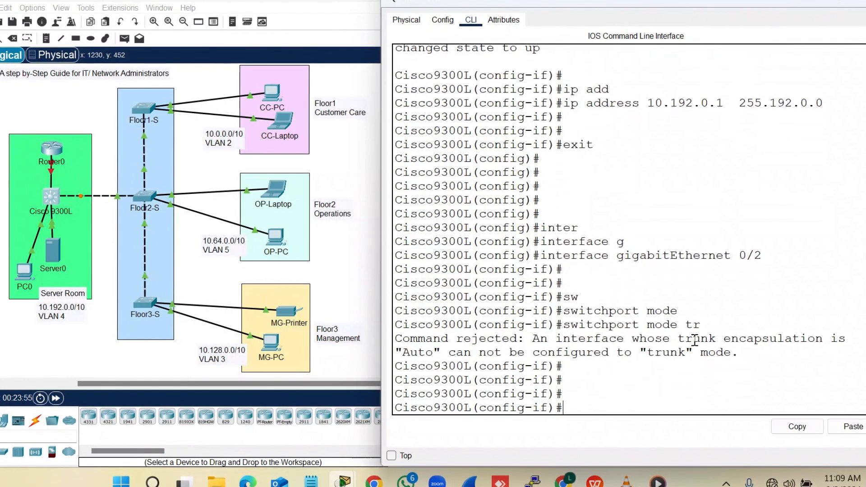
{"action": "left_click_drag", "start_coordinate": [731, 352], "coordinate": [653, 356]}
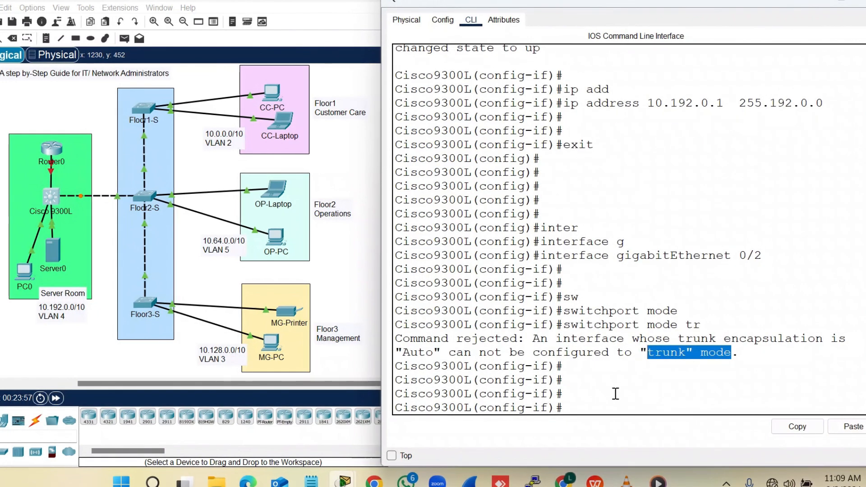
{"action": "left_click", "coordinate": [579, 395]}
{"action": "key", "text": "Return"}
{"action": "key", "text": "Return"}
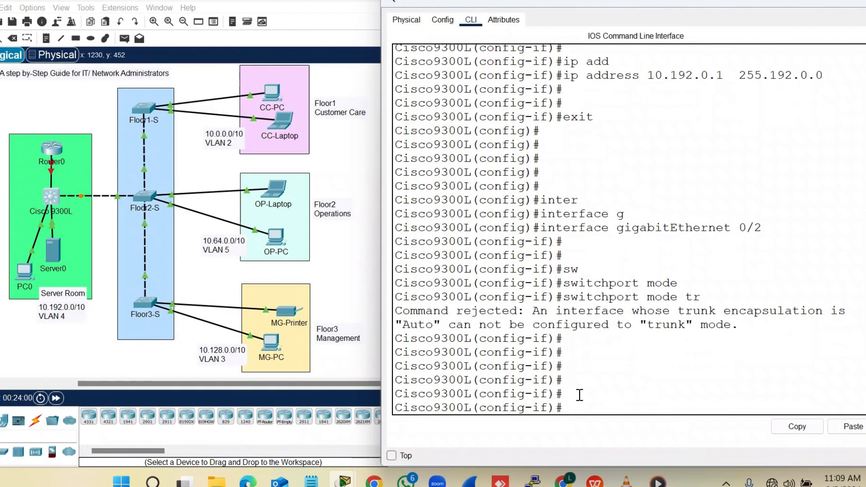
Set GigabitEthernet0/2 to switchport mode access, then to switchport mode trunk
{"action": "type", "text": "sw"}
{"action": "key", "text": "Tab"}
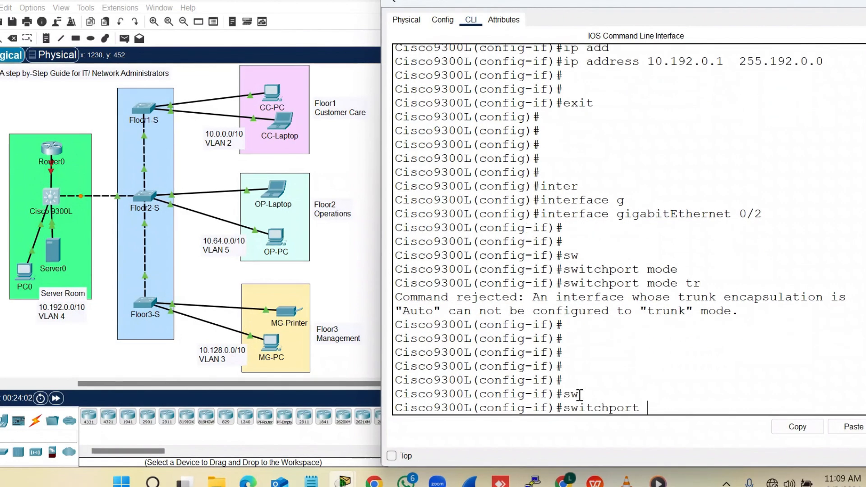
{"action": "type", "text": "mode acc"}
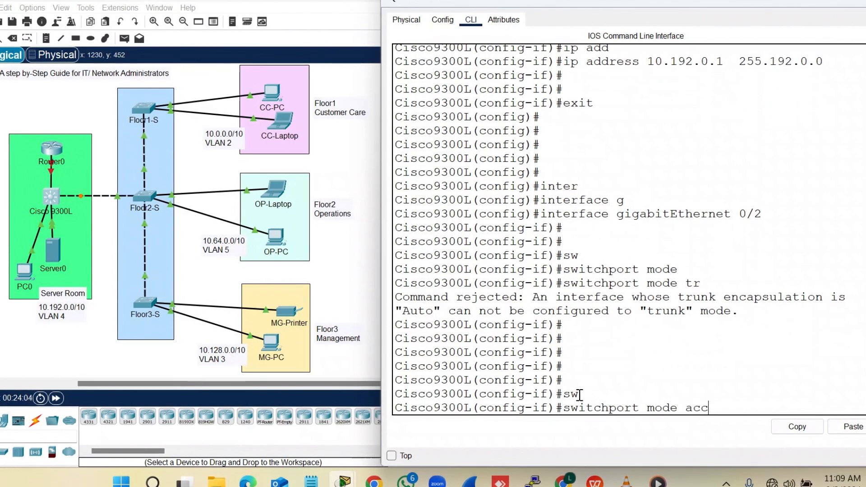
{"action": "key", "text": "Tab"}
{"action": "key", "text": "Return"}
{"action": "key", "text": "Return"}
{"action": "type", "text": "sw"}
{"action": "key", "text": "Tab"}
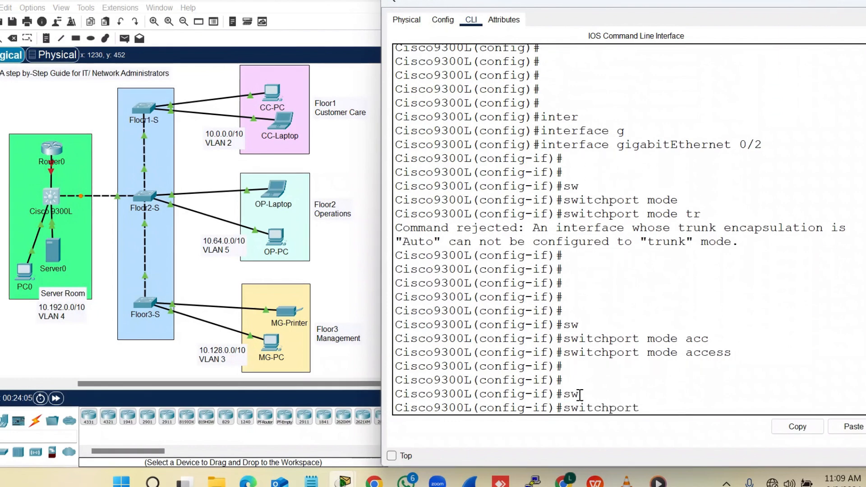
{"action": "type", "text": "mode"}
{"action": "key", "text": "Tab"}
{"action": "type", "text": "tr"}
{"action": "key", "text": "Tab"}
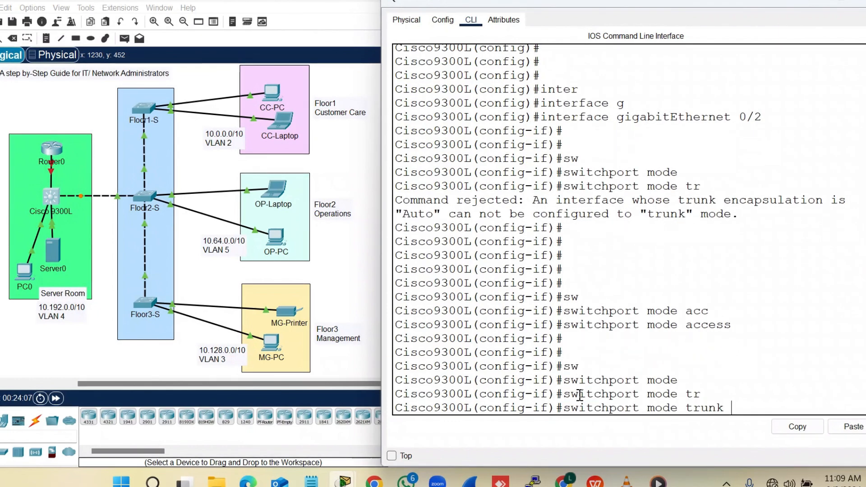
{"action": "key", "text": "Return"}
{"action": "key", "text": "Return"}
{"action": "key", "text": "Return"}
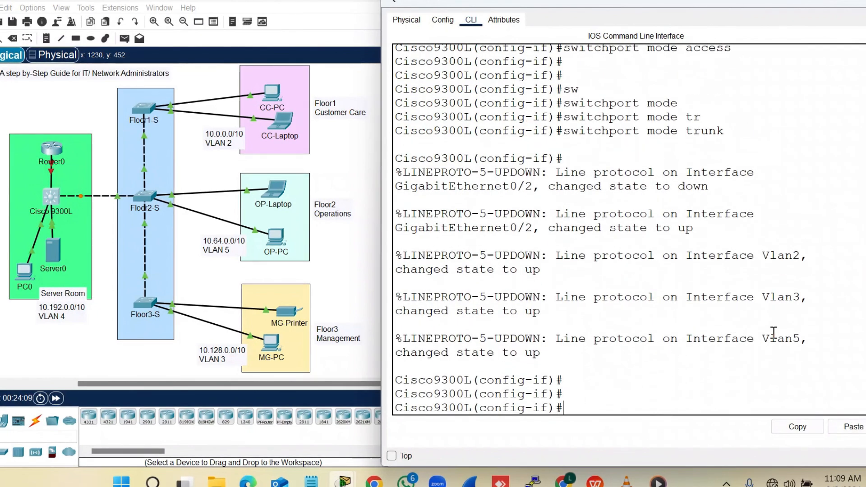
{"action": "key", "text": "Return"}
{"action": "key", "text": "Return"}
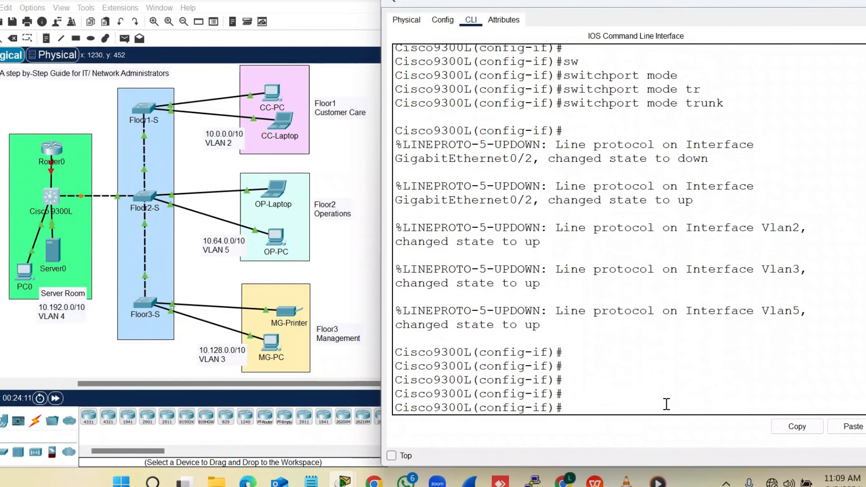
Apply 'switchport trunk encapsulation dot1q' to GigabitEthernet0/2 and exit to global configuration
{"action": "type", "text": "sw"}
{"action": "key", "text": "Tab"}
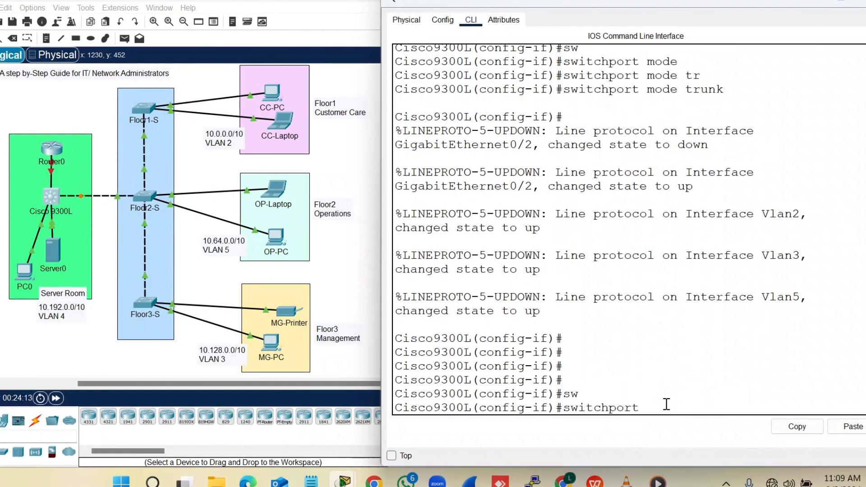
{"action": "type", "text": "tr"}
{"action": "key", "text": "Tab"}
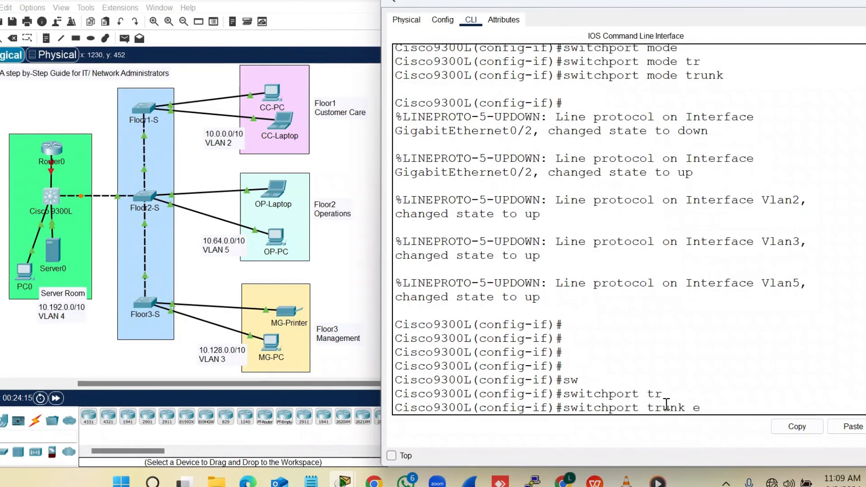
{"action": "type", "text": "e"}
{"action": "key", "text": "Tab"}
{"action": "key", "text": "Tab"}
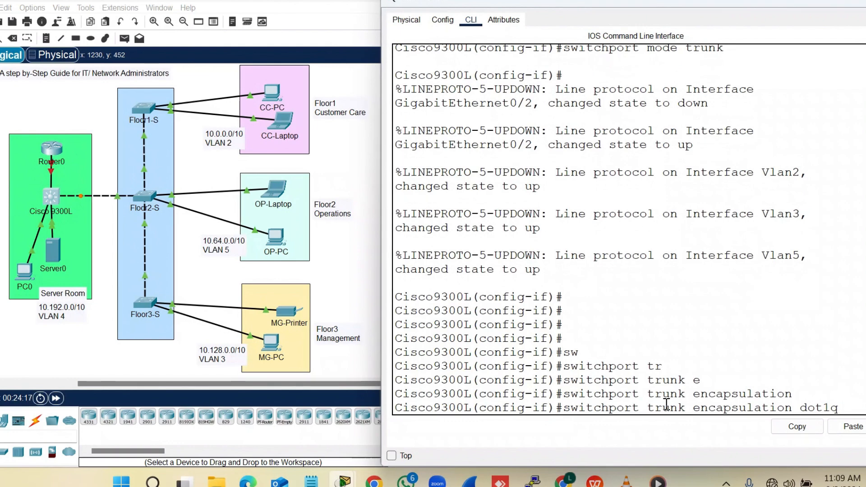
{"action": "key", "text": "Return"}
{"action": "key", "text": "Return"}
{"action": "key", "text": "Return"}
{"action": "key", "text": "Return"}
{"action": "type", "text": "exit"}
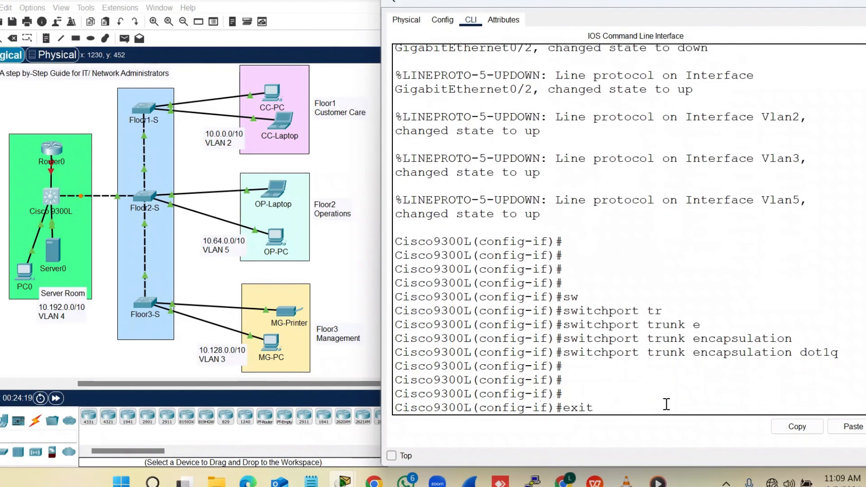
{"action": "key", "text": "Return"}
{"action": "key", "text": "Return"}
{"action": "key", "text": "Return"}
{"action": "key", "text": "Return"}
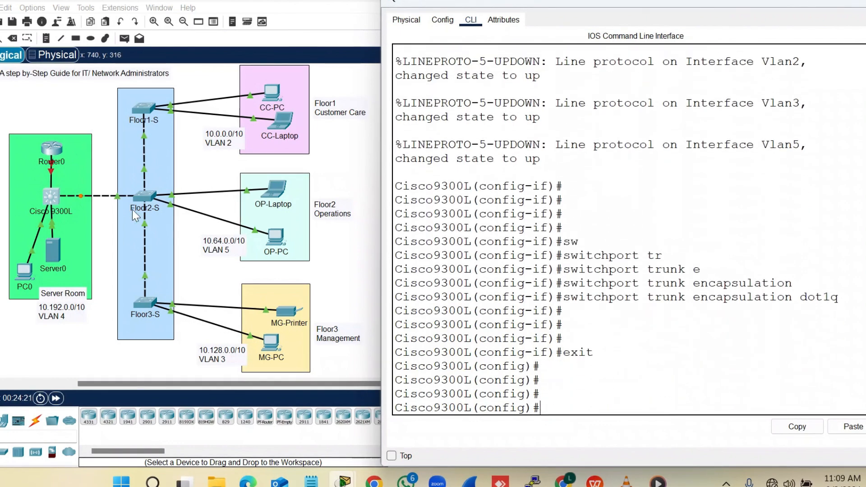
Reopen the Cisco9300L CLI and enter interface gigabitEthernet 0/1
{"action": "left_click", "coordinate": [62, 154]}
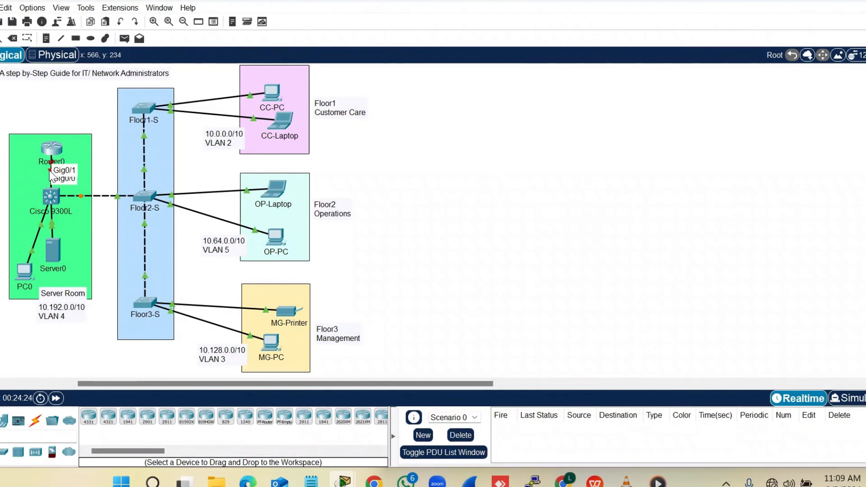
{"action": "left_click", "coordinate": [50, 199]}
{"action": "left_click", "coordinate": [560, 355]}
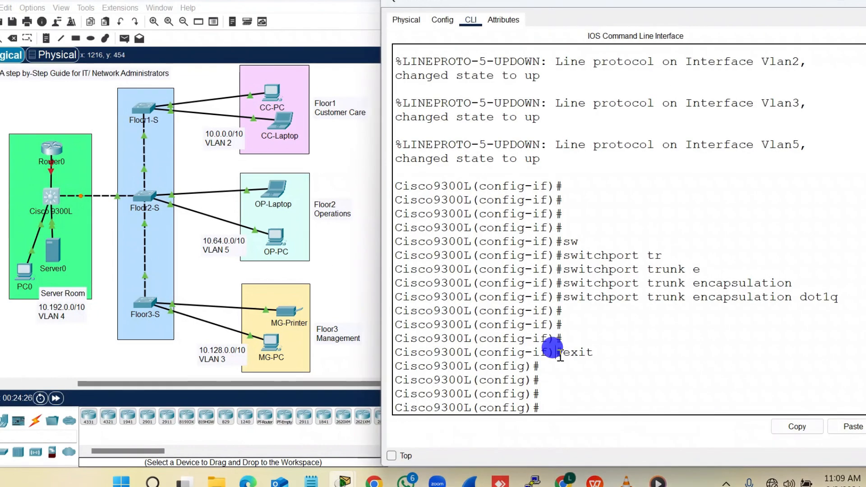
{"action": "key", "text": "Return"}
{"action": "key", "text": "Return"}
{"action": "type", "text": "int"}
{"action": "key", "text": "Tab"}
{"action": "type", "text": "g"}
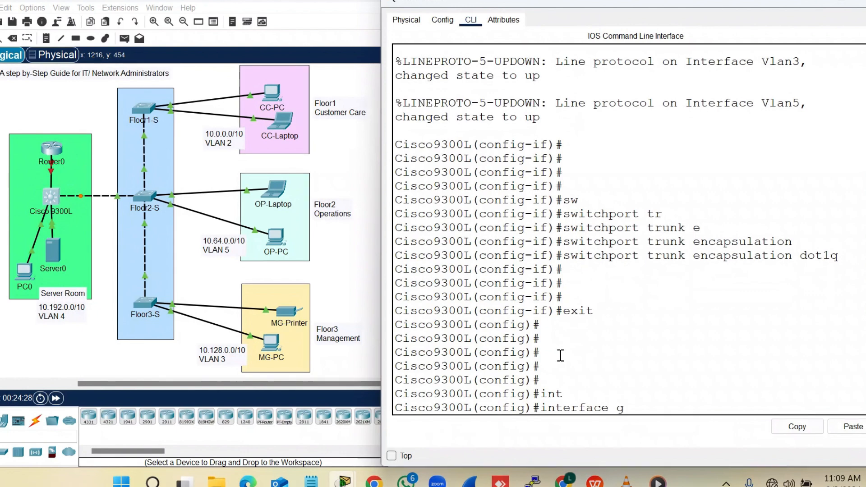
{"action": "key", "text": "Tab"}
{"action": "type", "text": "0/"}
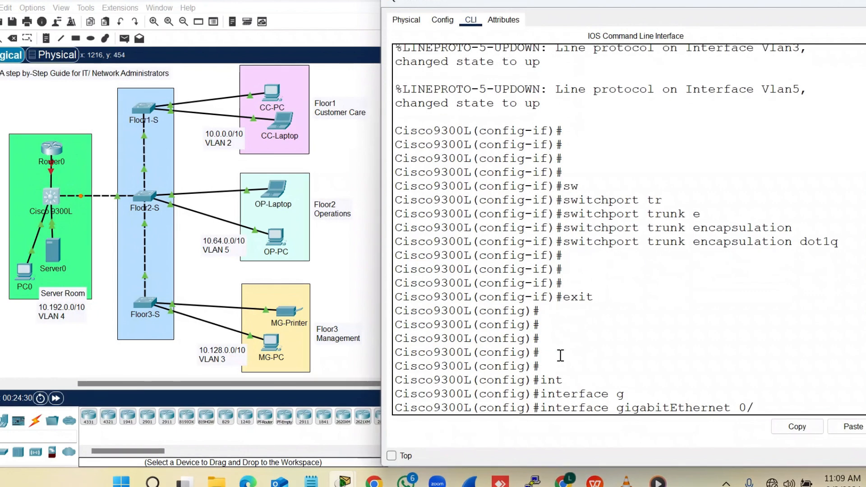
{"action": "type", "text": "1"}
{"action": "key", "text": "Return"}
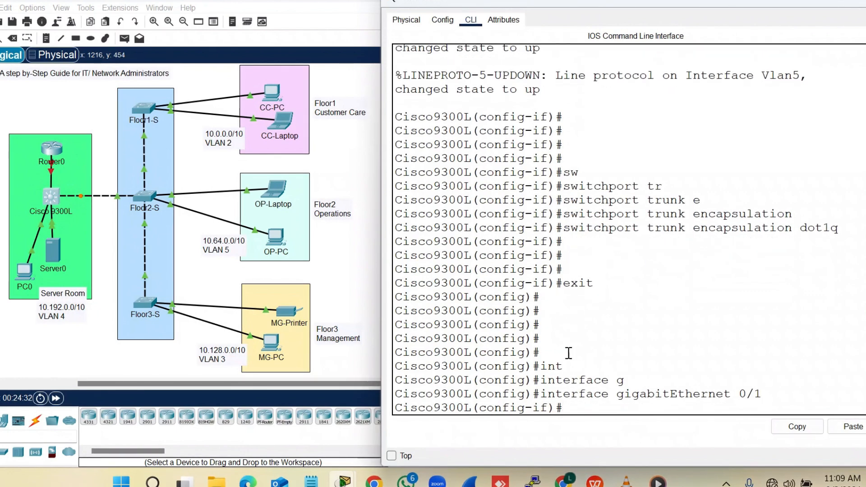
{"action": "scroll", "coordinate": [568, 354], "scroll_direction": "up", "scroll_amount": 7}
{"action": "scroll", "coordinate": [590, 352], "scroll_direction": "up", "scroll_amount": 8}
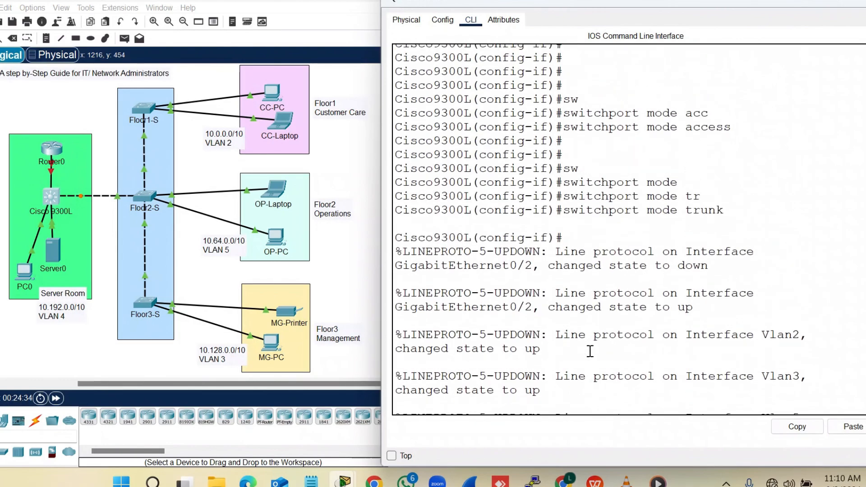
{"action": "scroll", "coordinate": [590, 351], "scroll_direction": "down", "scroll_amount": 15}
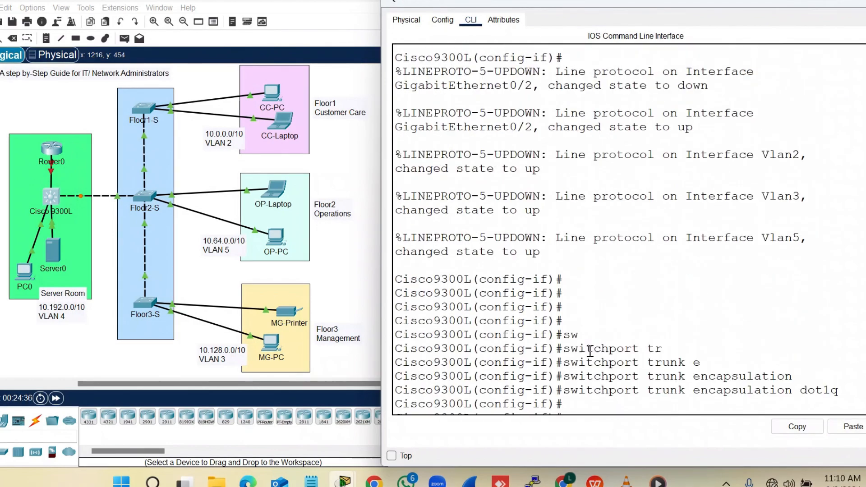
Attempt 'switchport mode trunk' on gigabitEthernet 0/1, which is rejected
{"action": "type", "text": "sw"}
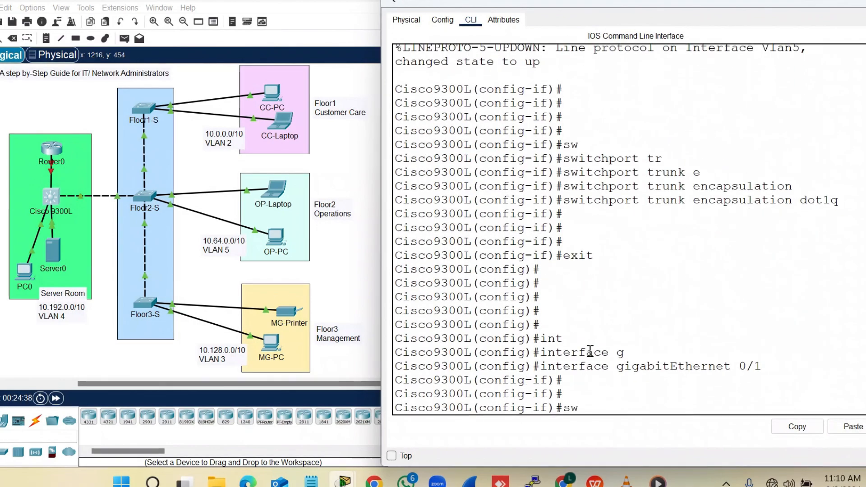
{"action": "key", "text": "Tab"}
{"action": "type", "text": "mode"}
{"action": "key", "text": "Tab"}
{"action": "type", "text": "tr"}
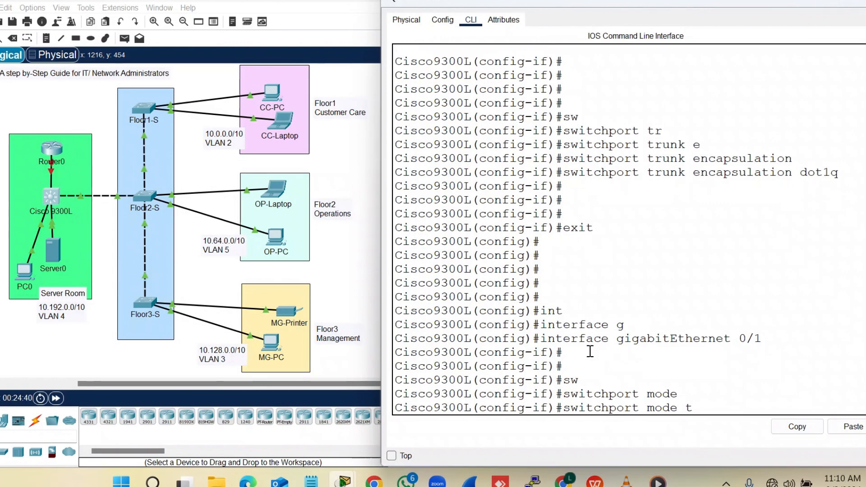
{"action": "key", "text": "Return"}
{"action": "key", "text": "Return"}
{"action": "key", "text": "Return"}
{"action": "key", "text": "Return"}
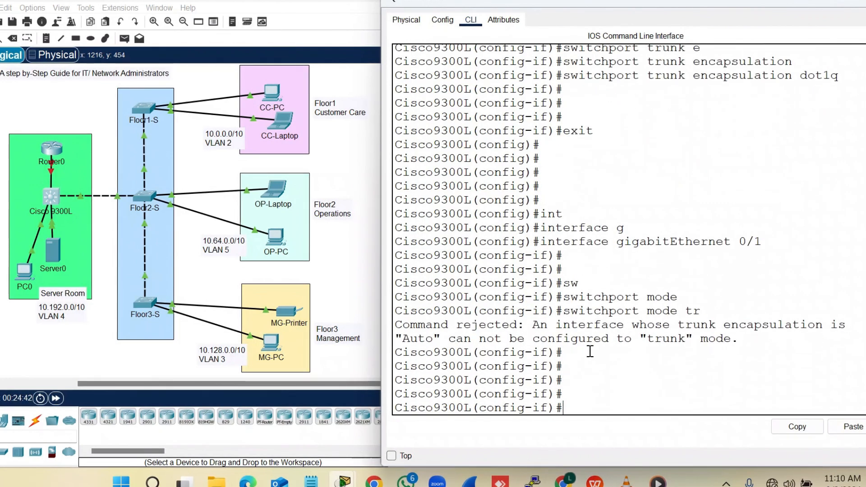
Set gigabitEthernet 0/1 to switchport mode access, then successfully to trunk mode
{"action": "type", "text": "sw"}
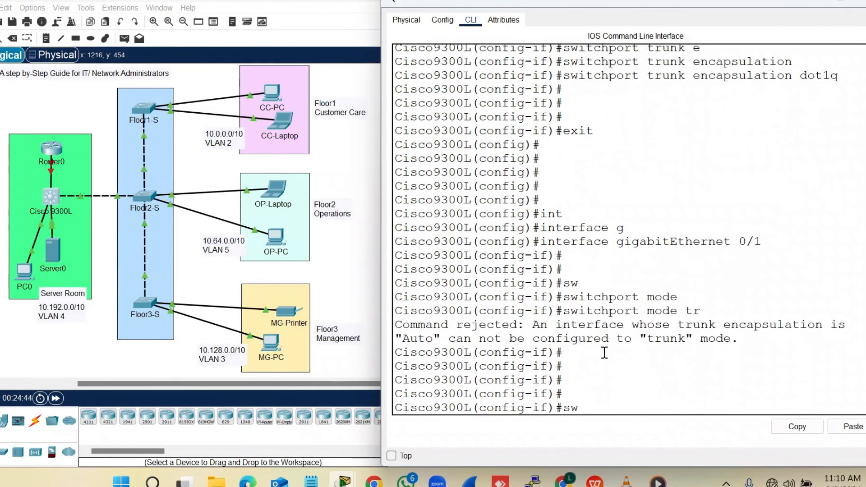
{"action": "key", "text": "Tab"}
{"action": "type", "text": "mode ac"}
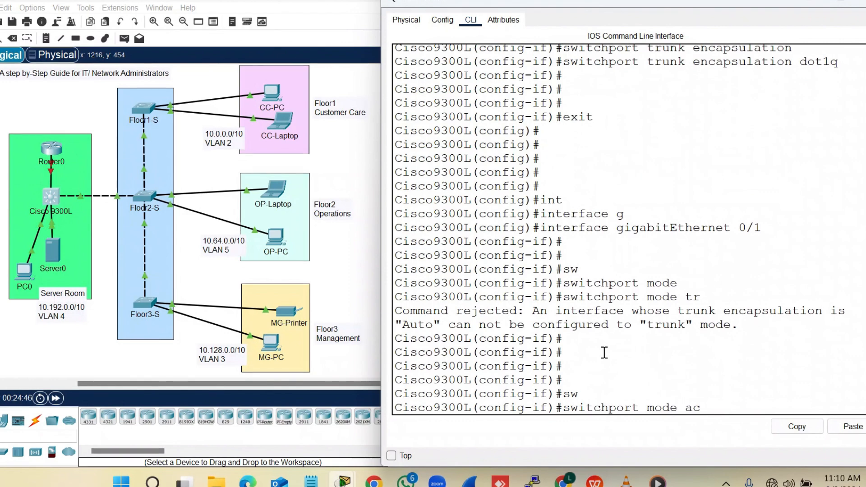
{"action": "type", "text": "c"}
{"action": "key", "text": "Tab"}
{"action": "key", "text": "Return"}
{"action": "key", "text": "Return"}
{"action": "type", "text": "sw"}
{"action": "key", "text": "Tab"}
{"action": "type", "text": "m"}
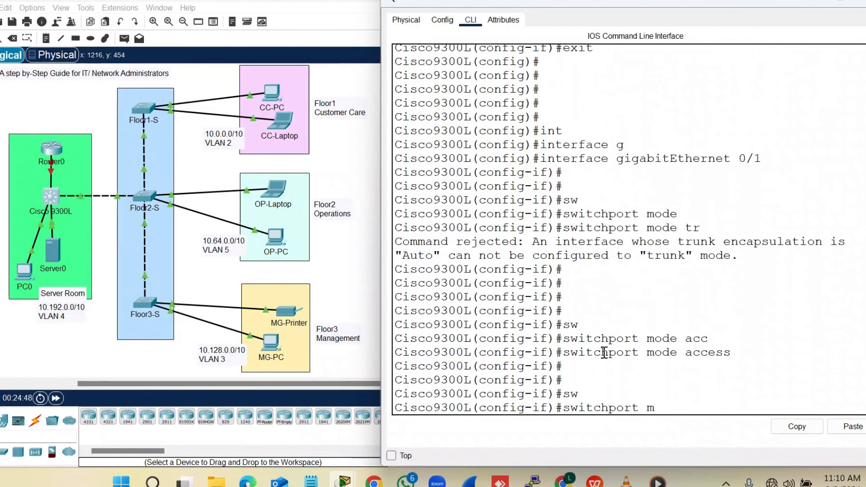
{"action": "type", "text": "od"}
{"action": "key", "text": "Tab"}
{"action": "type", "text": "tr"}
{"action": "key", "text": "Tab"}
{"action": "key", "text": "Return"}
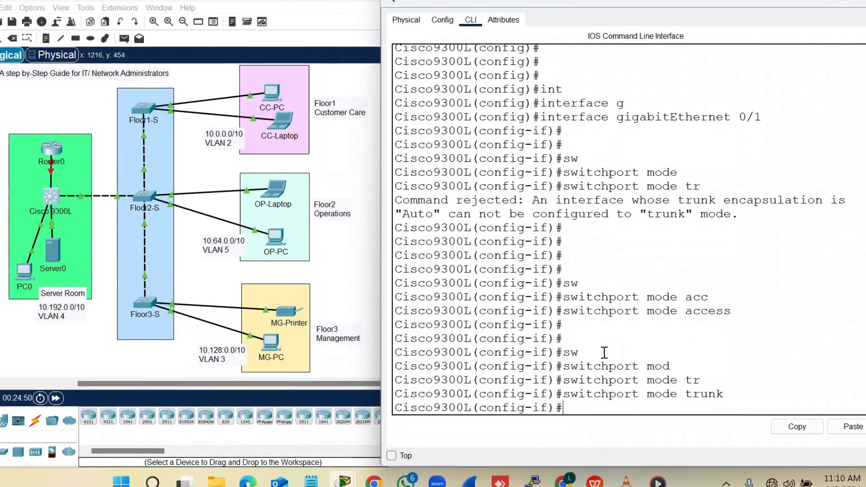
{"action": "key", "text": "Return"}
{"action": "key", "text": "Return"}
{"action": "key", "text": "Return"}
{"action": "key", "text": "Return"}
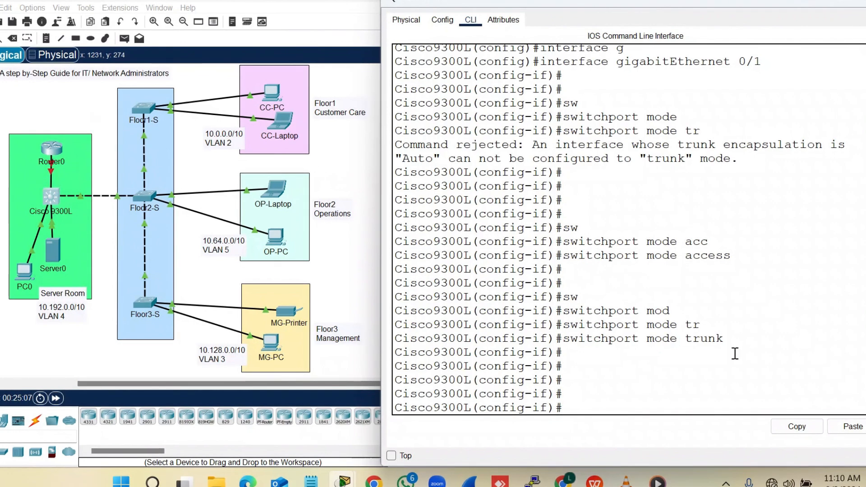
Exit interface mode, run 'do show vlan brief' to check VLANs 2–5, then close the CLI
{"action": "key", "text": "Return"}
{"action": "key", "text": "Return"}
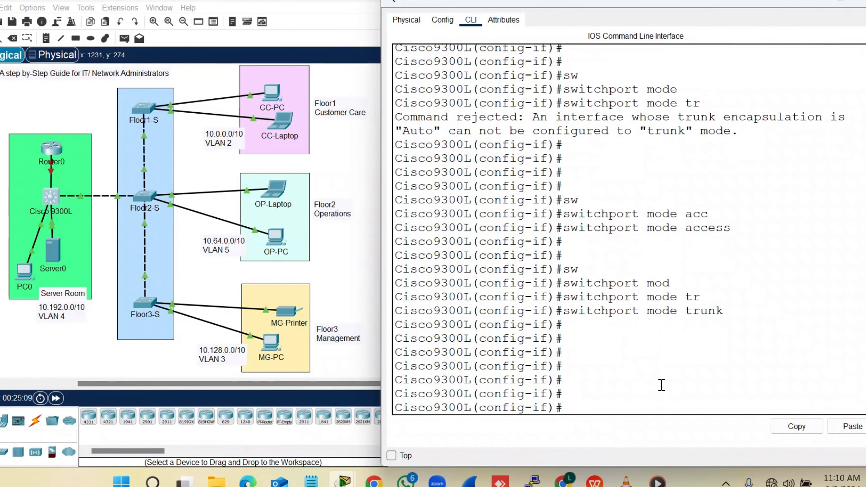
{"action": "type", "text": "exit"}
{"action": "key", "text": "Return"}
{"action": "key", "text": "Return"}
{"action": "key", "text": "Return"}
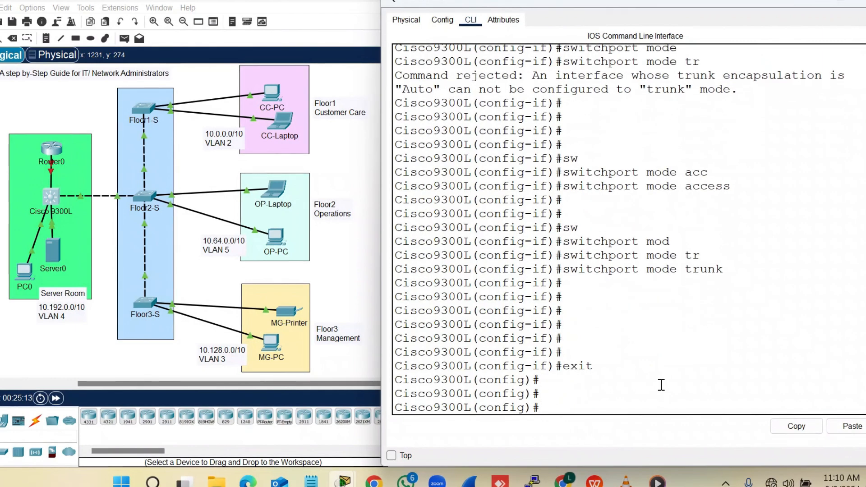
{"action": "type", "text": "do sho"}
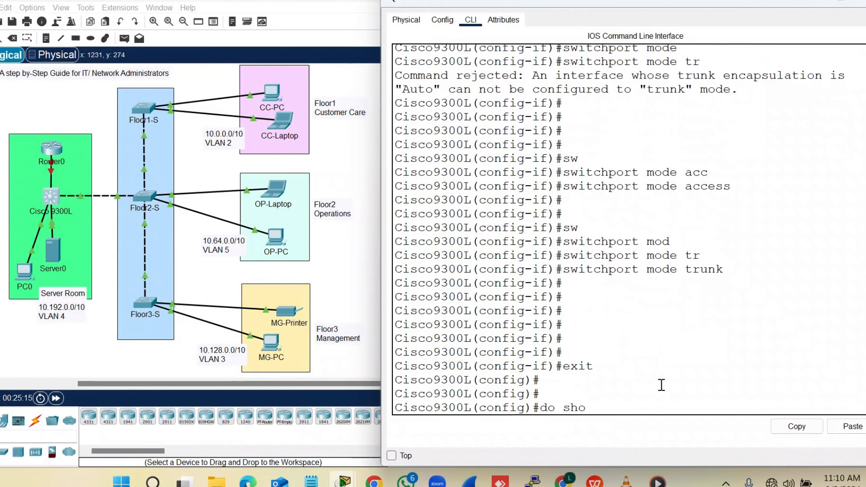
{"action": "type", "text": "w vlan bri"}
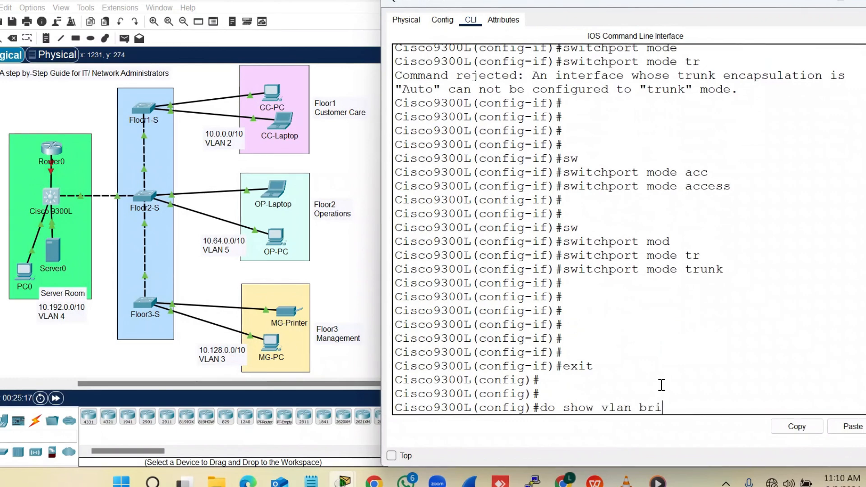
{"action": "type", "text": "ef"}
{"action": "key", "text": "Return"}
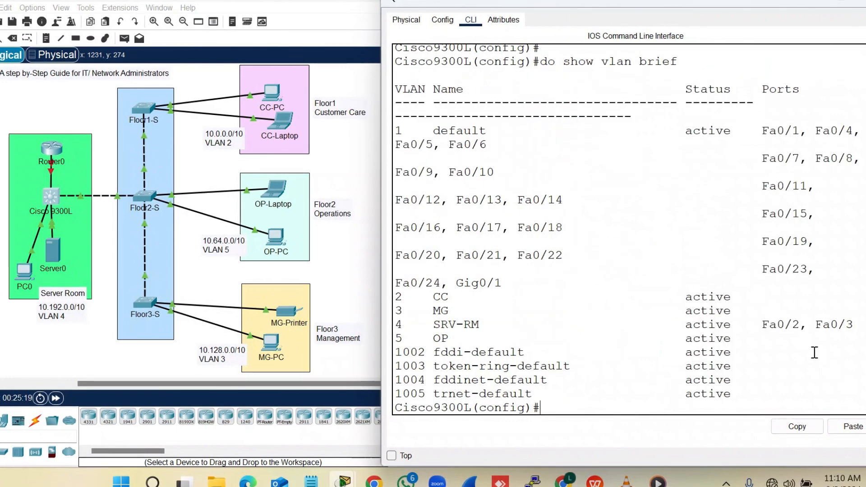
{"action": "left_click_drag", "start_coordinate": [770, 336], "coordinate": [387, 301]}
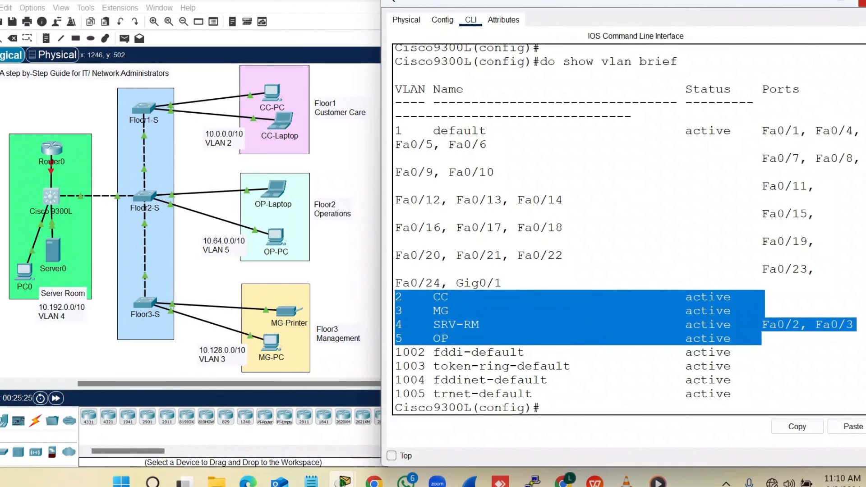
{"action": "left_click", "coordinate": [861, 3]}
Run 'show vlan brief' on Floor1-S and check its VLAN 2–4 rows
{"action": "left_click", "coordinate": [140, 106]}
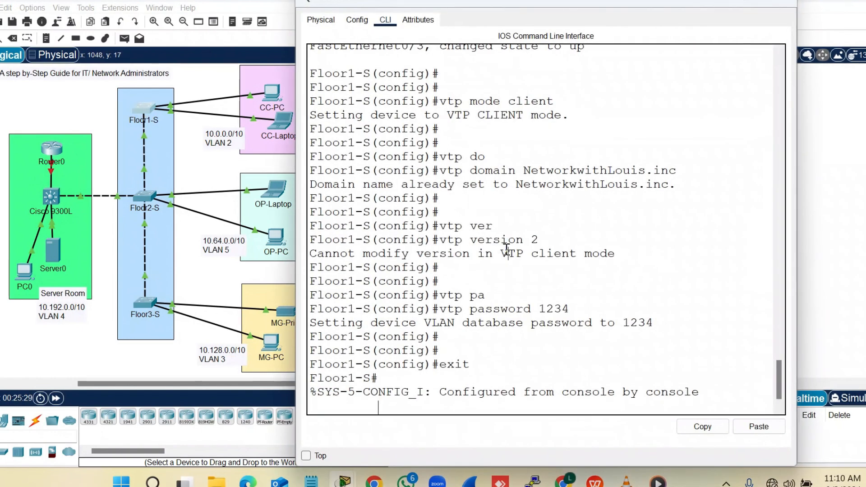
{"action": "key", "text": "Return"}
{"action": "key", "text": "Return"}
{"action": "key", "text": "Return"}
{"action": "key", "text": "Return"}
{"action": "key", "text": "Return"}
{"action": "key", "text": "Return"}
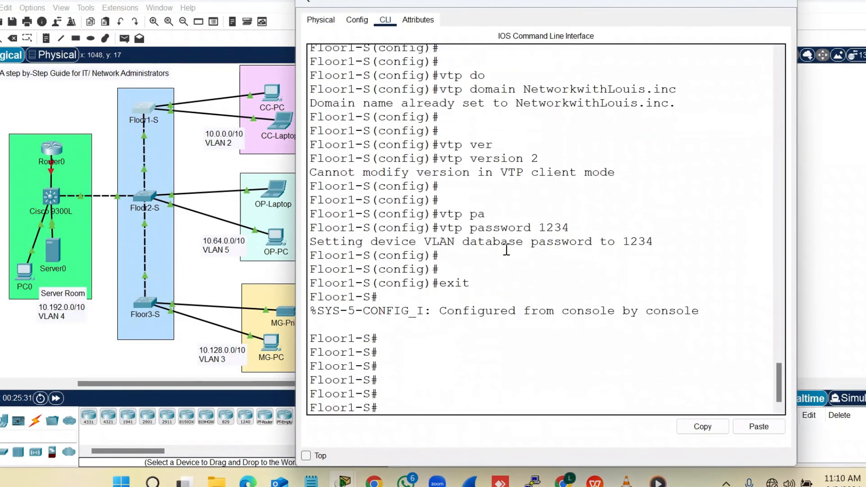
{"action": "type", "text": "sjh"}
{"action": "key", "text": "Tab"}
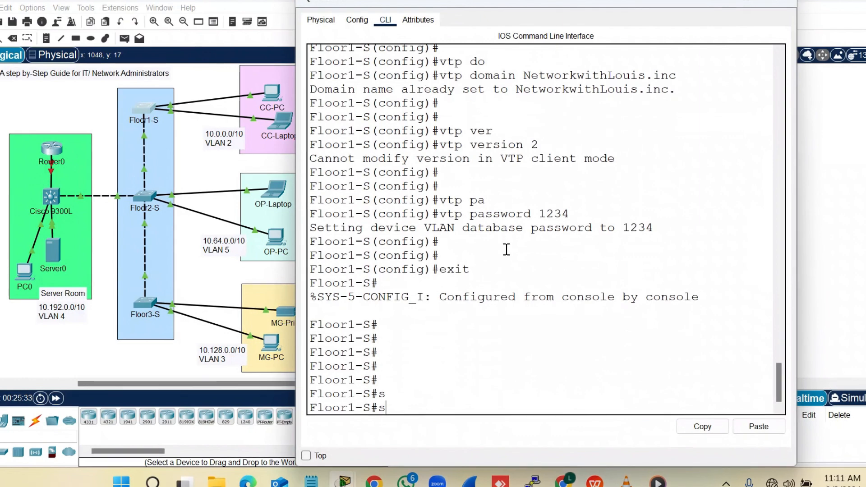
{"action": "type", "text": "h"}
{"action": "key", "text": "Tab"}
{"action": "type", "text": "vl"}
{"action": "key", "text": "Tab"}
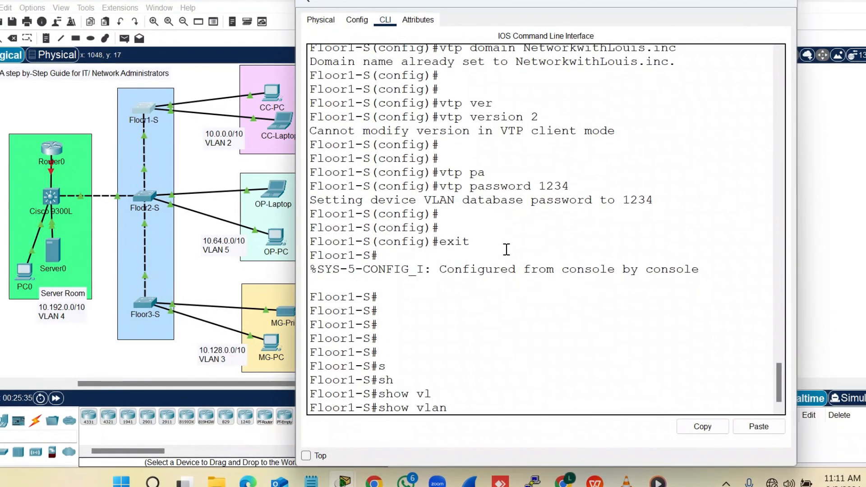
{"action": "type", "text": "br"}
{"action": "key", "text": "Tab"}
{"action": "key", "text": "Return"}
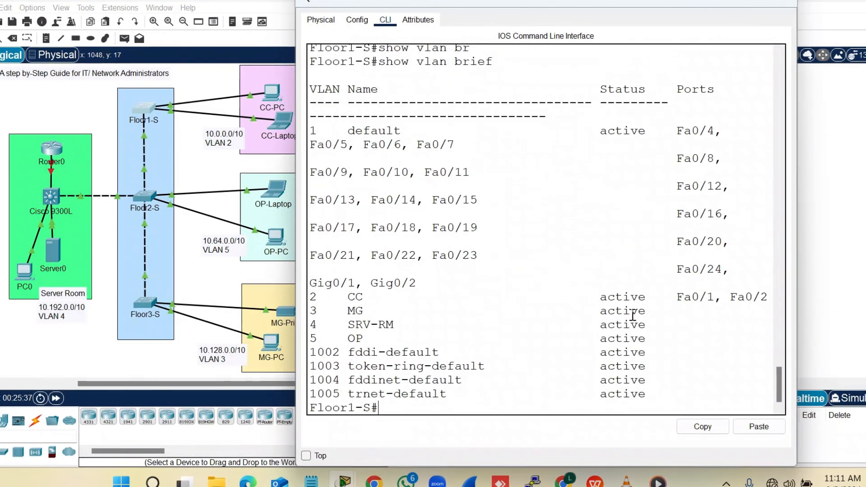
{"action": "left_click_drag", "start_coordinate": [654, 327], "coordinate": [343, 291]}
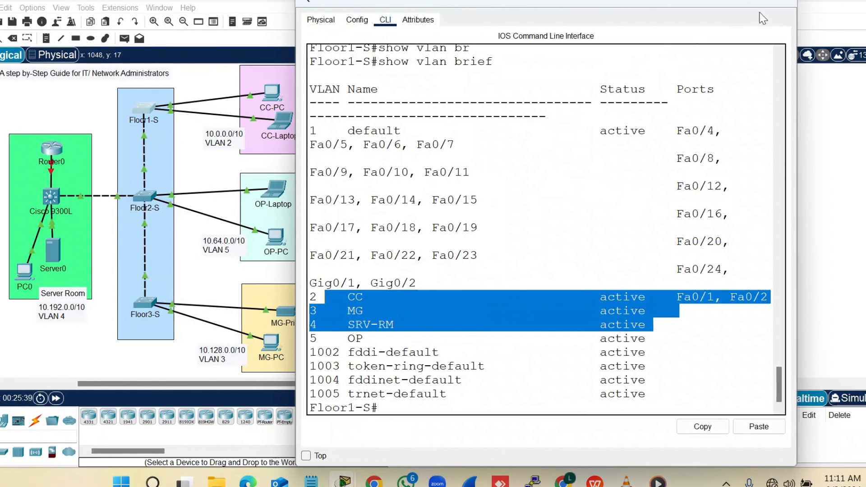
{"action": "left_click", "coordinate": [787, 4]}
Run 'show vlan brief' on Floor2-S and verify VLANs 2–5 are listed
{"action": "left_click", "coordinate": [150, 198]}
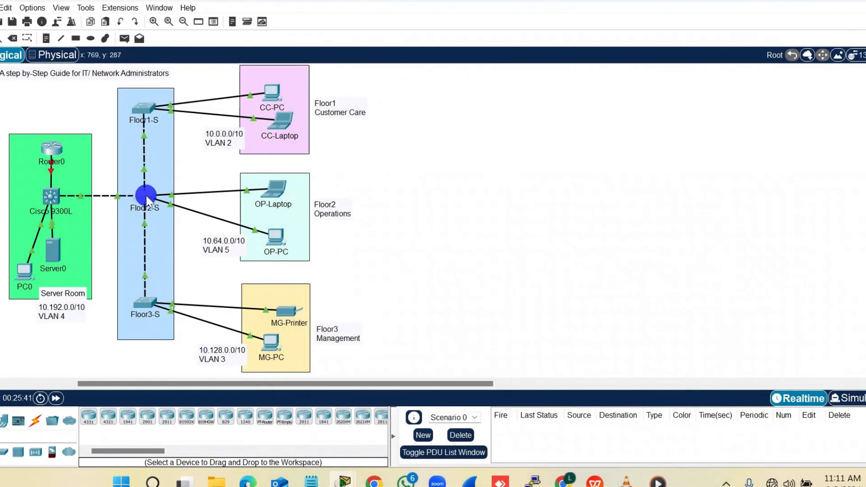
{"action": "left_click", "coordinate": [467, 303]}
{"action": "key", "text": "Return"}
{"action": "key", "text": "Return"}
{"action": "key", "text": "Return"}
{"action": "key", "text": "Return"}
{"action": "key", "text": "Return"}
{"action": "type", "text": "s"}
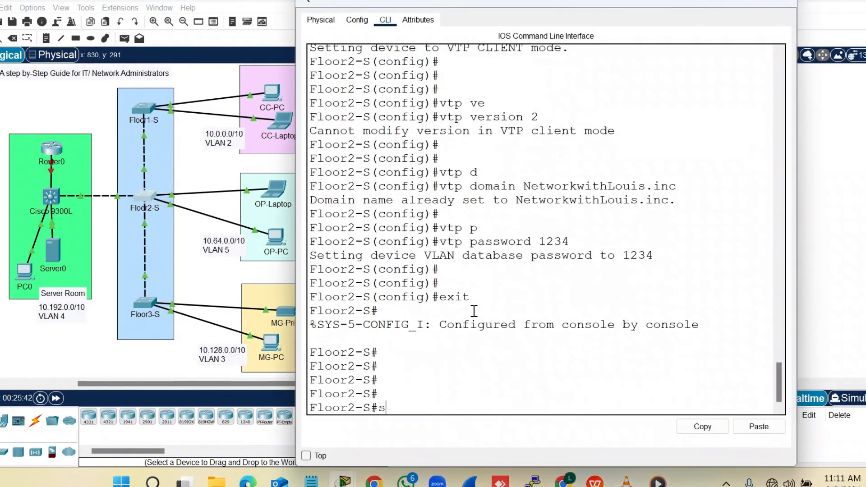
{"action": "type", "text": "h vlan b"}
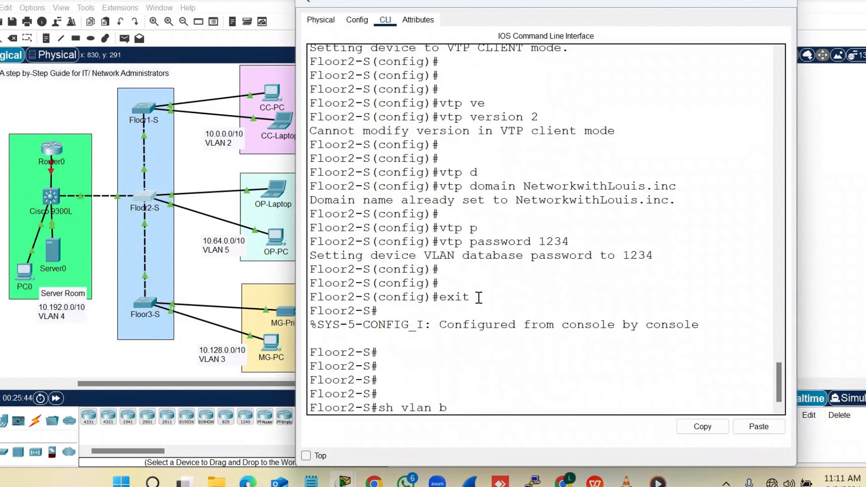
{"action": "type", "text": "r"}
{"action": "key", "text": "Tab"}
{"action": "key", "text": "Return"}
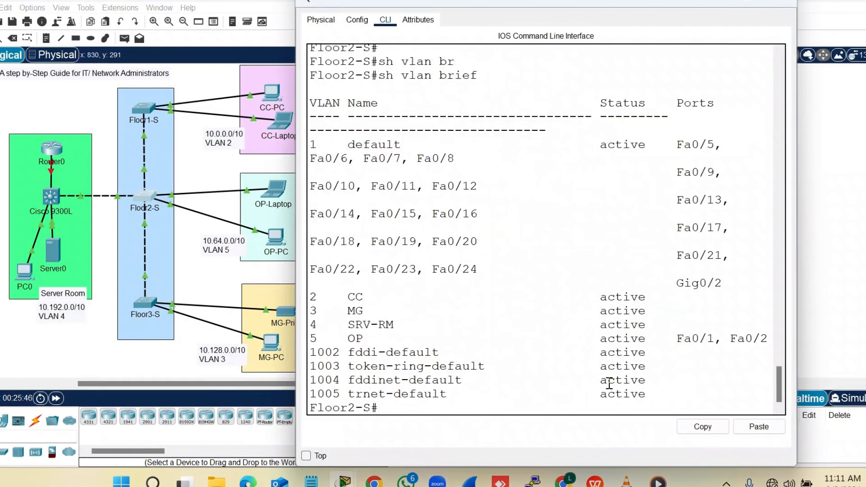
{"action": "left_click_drag", "start_coordinate": [772, 337], "coordinate": [262, 289]}
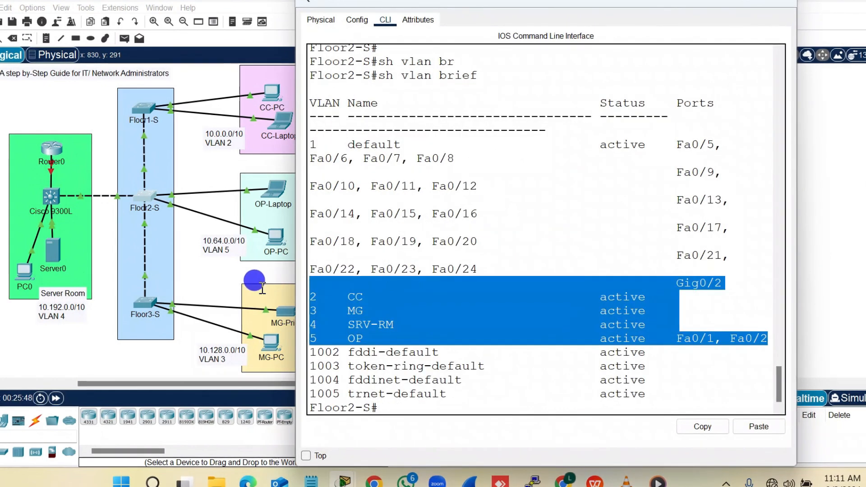
{"action": "left_click", "coordinate": [787, 3]}
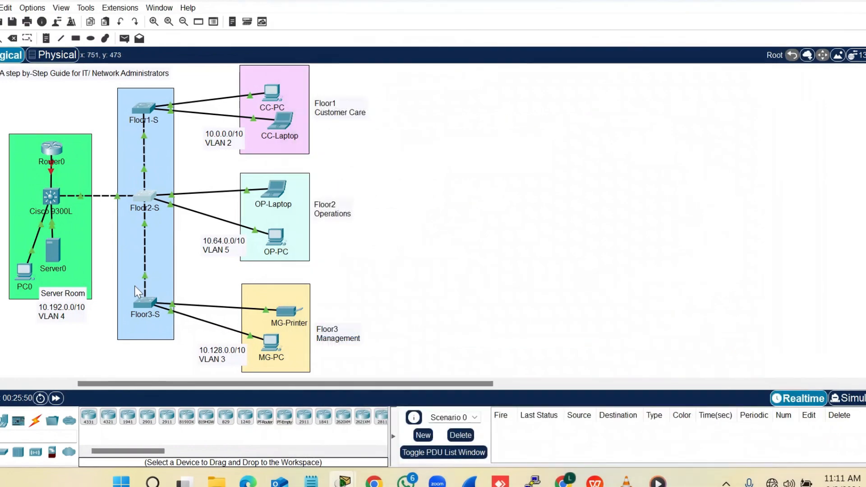
Run 'show vlan brief' on Floor3-S, verify VLANs 2–5 including SRV-RM, and return to the topology
{"action": "left_click", "coordinate": [143, 301]}
{"action": "key", "text": "Return"}
{"action": "key", "text": "Return"}
{"action": "key", "text": "Return"}
{"action": "key", "text": "Return"}
{"action": "key", "text": "Return"}
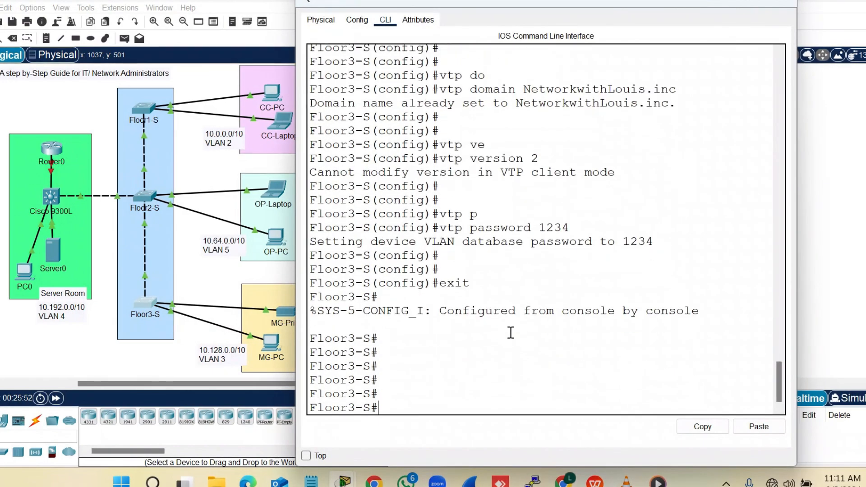
{"action": "type", "text": "sh vlan br"}
{"action": "key", "text": "Tab"}
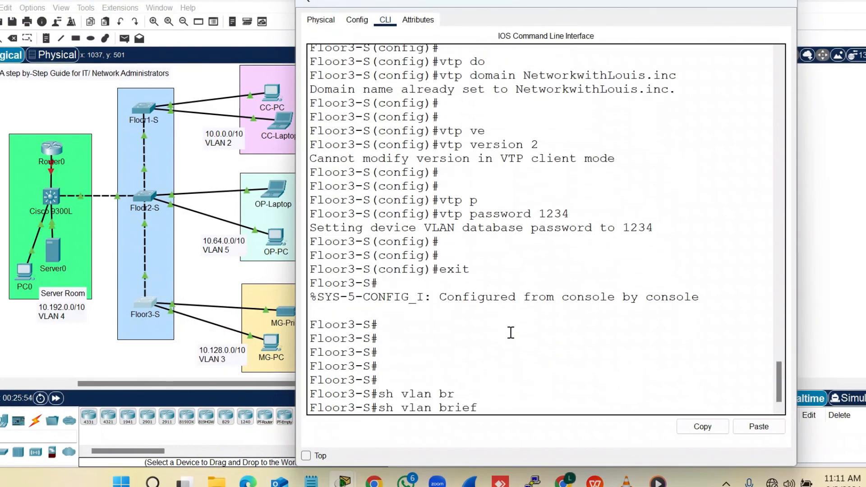
{"action": "key", "text": "Return"}
{"action": "left_click_drag", "start_coordinate": [655, 340], "coordinate": [270, 293]}
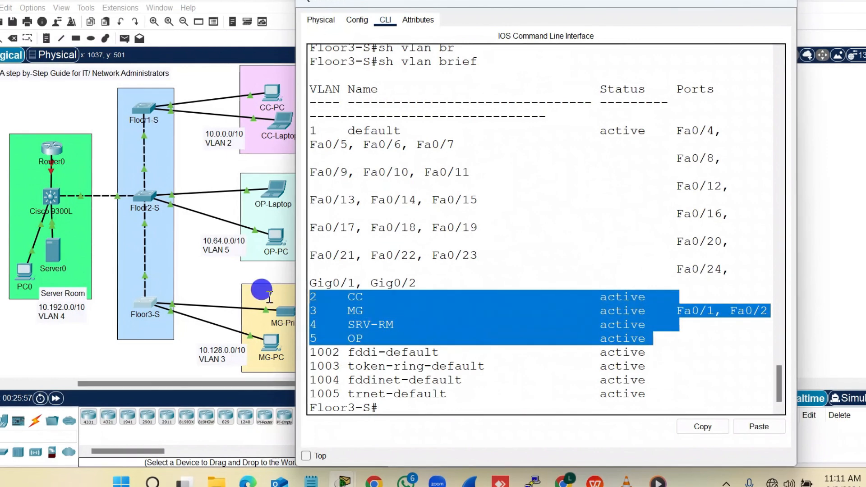
{"action": "left_click", "coordinate": [312, 325]}
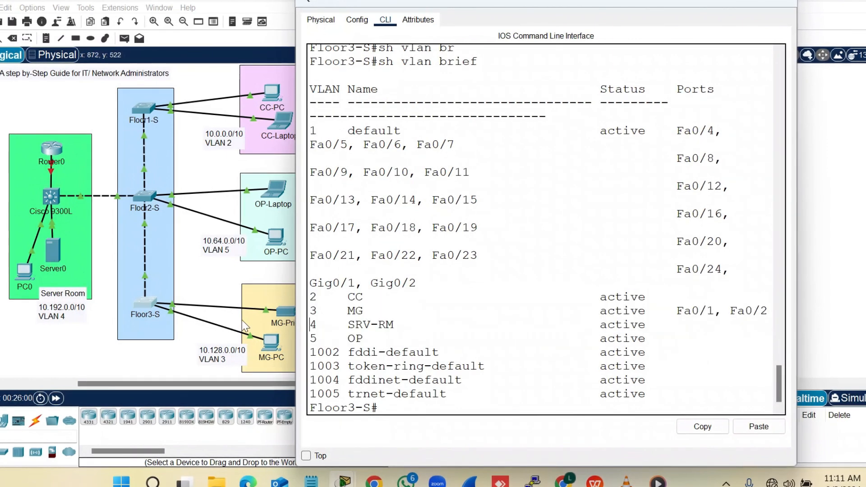
{"action": "left_click_drag", "start_coordinate": [408, 324], "coordinate": [323, 328]}
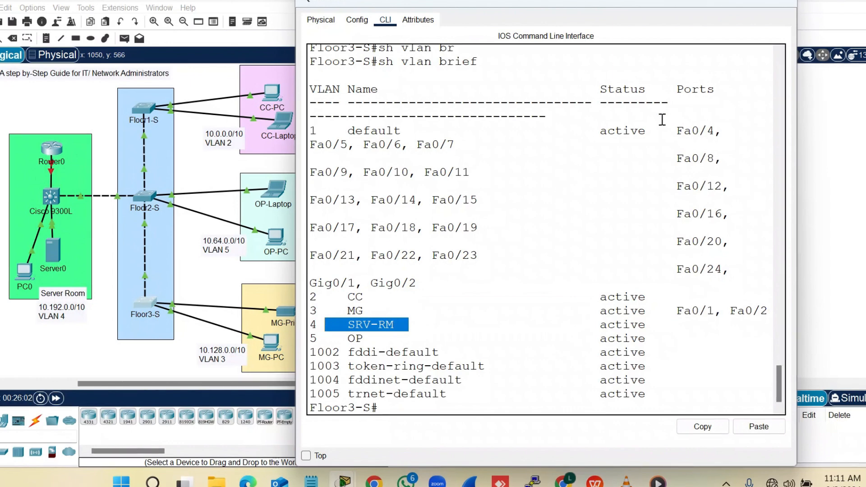
{"action": "left_click", "coordinate": [782, 5]}
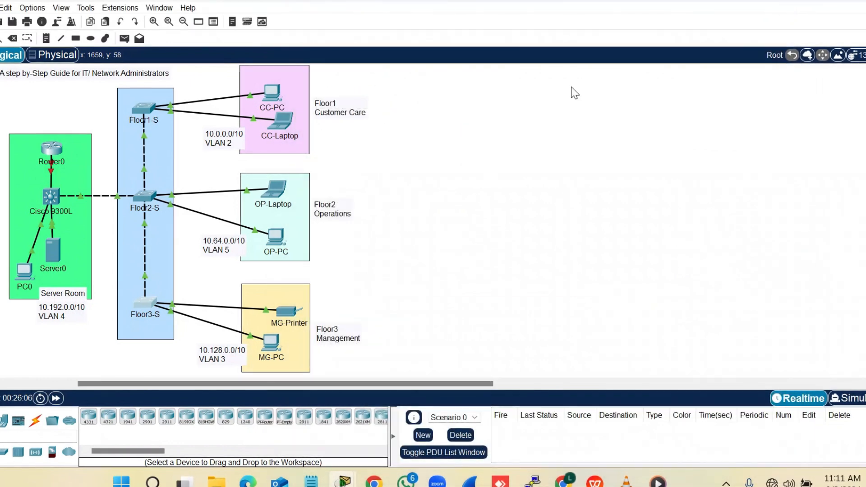
Open Router0's command line and enter privileged EXEC mode with 'enable'
{"action": "left_click", "coordinate": [42, 148]}
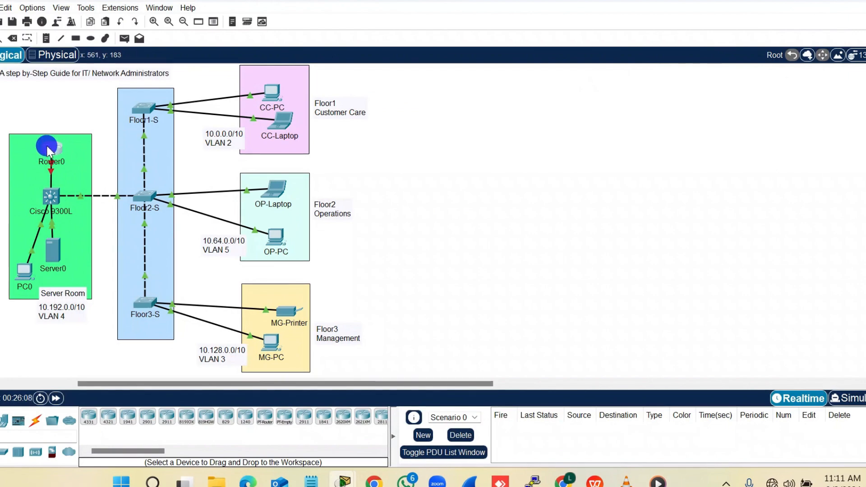
{"action": "left_click_drag", "start_coordinate": [425, 4], "coordinate": [526, 4]}
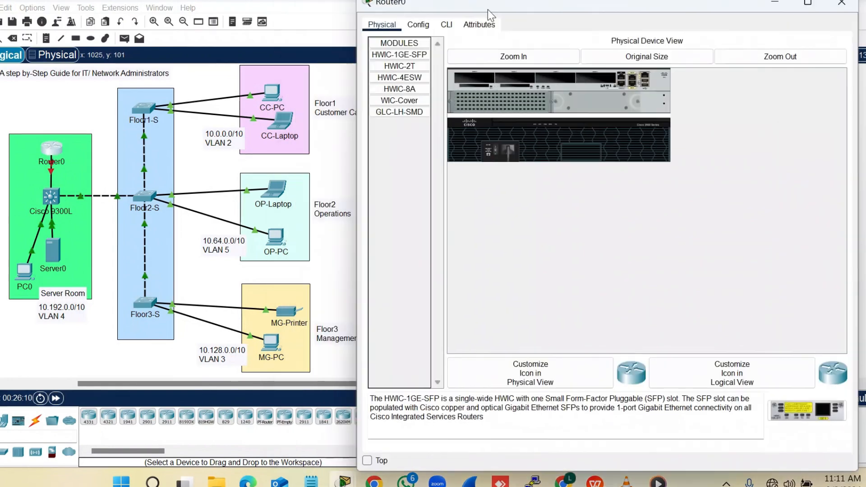
{"action": "left_click", "coordinate": [485, 23]}
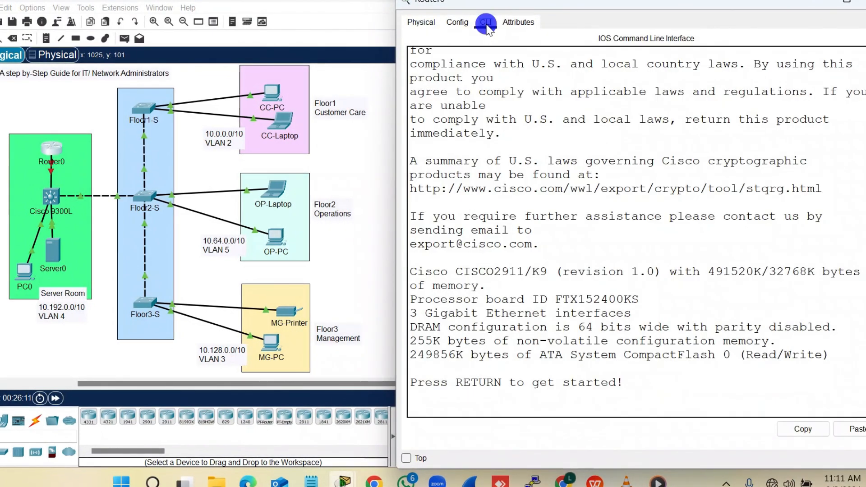
{"action": "double_click", "coordinate": [532, 313]}
{"action": "key", "text": "Return"}
{"action": "key", "text": "Return"}
{"action": "key", "text": "Return"}
{"action": "type", "text": "en"}
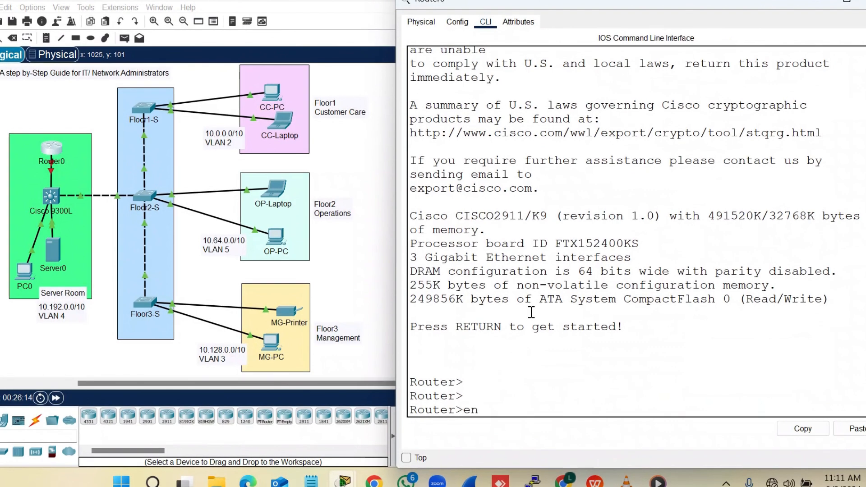
{"action": "key", "text": "Tab"}
{"action": "key", "text": "Return"}
Enter global configuration and set the router hostname to R0
{"action": "type", "text": "con"}
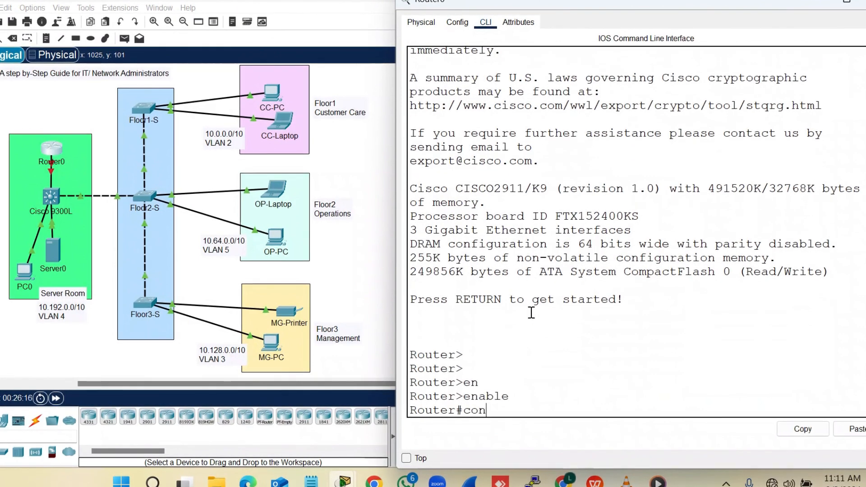
{"action": "type", "text": "f"}
{"action": "key", "text": "Tab"}
{"action": "type", "text": "te"}
{"action": "key", "text": "Tab"}
{"action": "key", "text": "Return"}
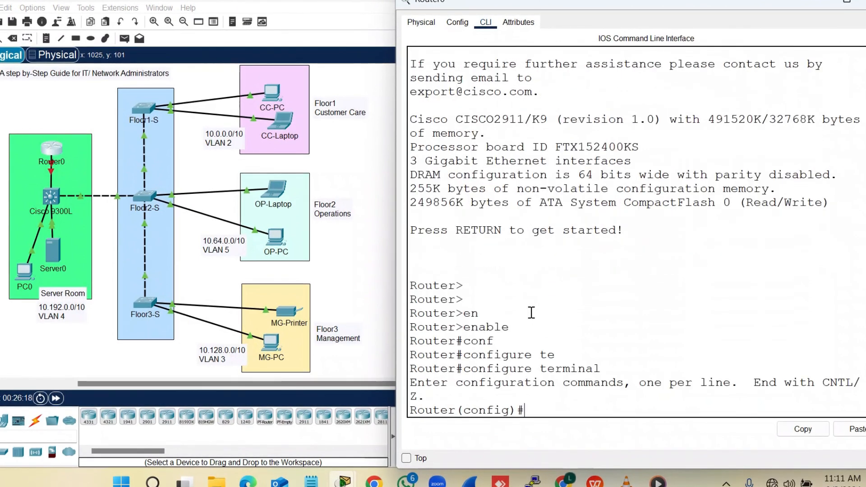
{"action": "key", "text": "Return"}
{"action": "key", "text": "Return"}
{"action": "type", "text": "Hos"}
{"action": "key", "text": "Tab"}
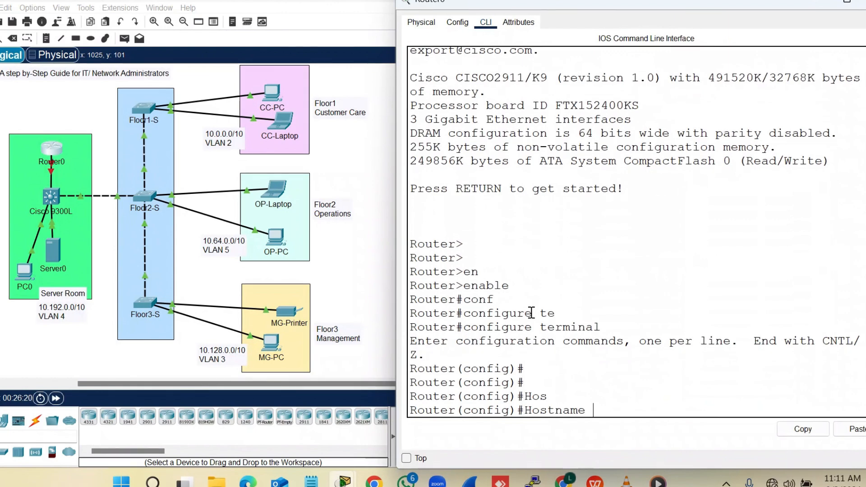
{"action": "type", "text": "R0"}
{"action": "key", "text": "Return"}
{"action": "key", "text": "Return"}
{"action": "key", "text": "Return"}
{"action": "key", "text": "Return"}
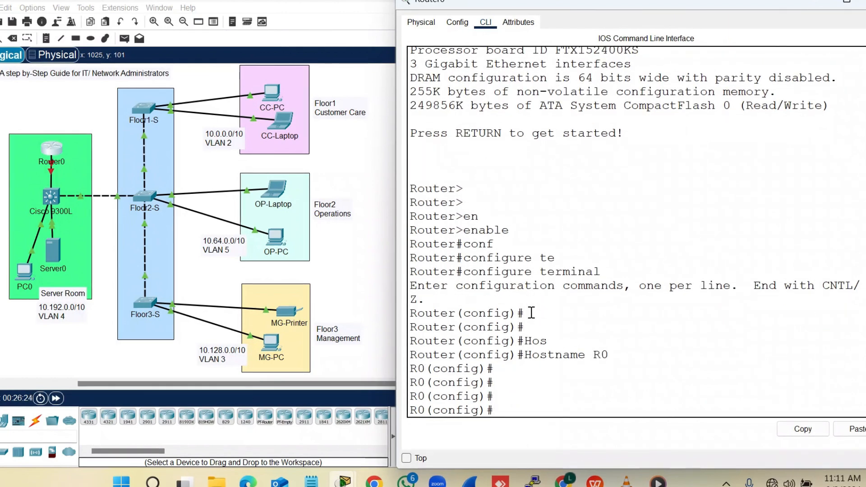
Enable interface GigabitEthernet0/0 with 'no shutdown'
{"action": "type", "text": "inte"}
{"action": "key", "text": "Tab"}
{"action": "type", "text": "g"}
{"action": "key", "text": "Tab"}
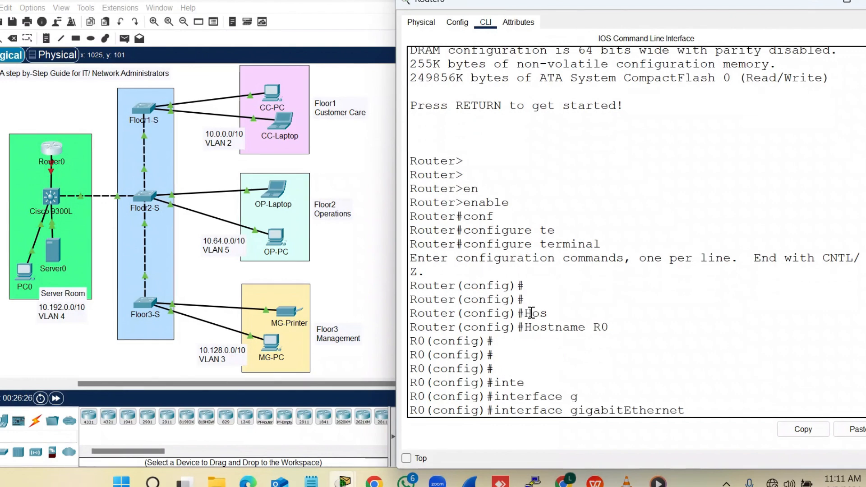
{"action": "type", "text": "0/0"}
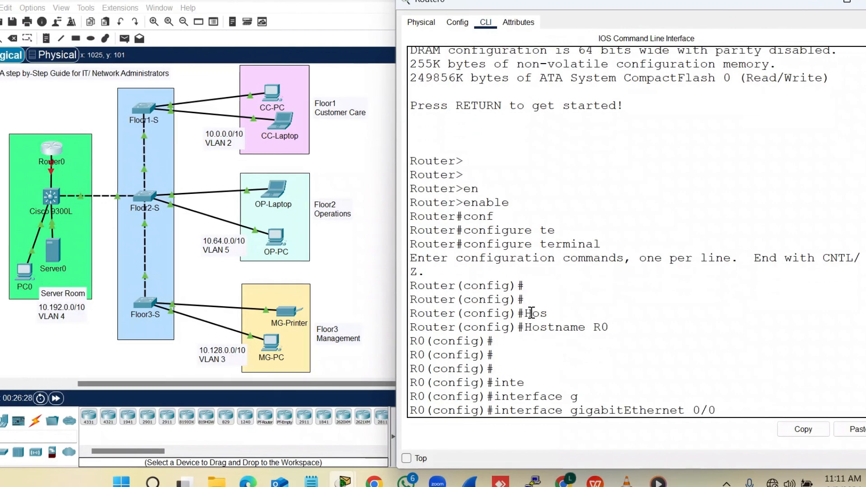
{"action": "key", "text": "Return"}
{"action": "key", "text": "Return"}
{"action": "key", "text": "Return"}
{"action": "type", "text": "no "}
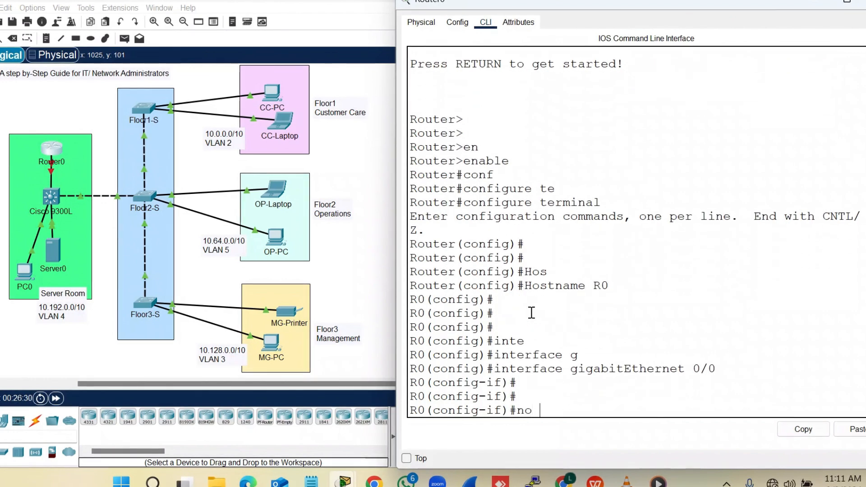
{"action": "type", "text": "sh"}
{"action": "key", "text": "Tab"}
{"action": "key", "text": "Return"}
{"action": "key", "text": "Return"}
{"action": "key", "text": "Return"}
{"action": "key", "text": "Return"}
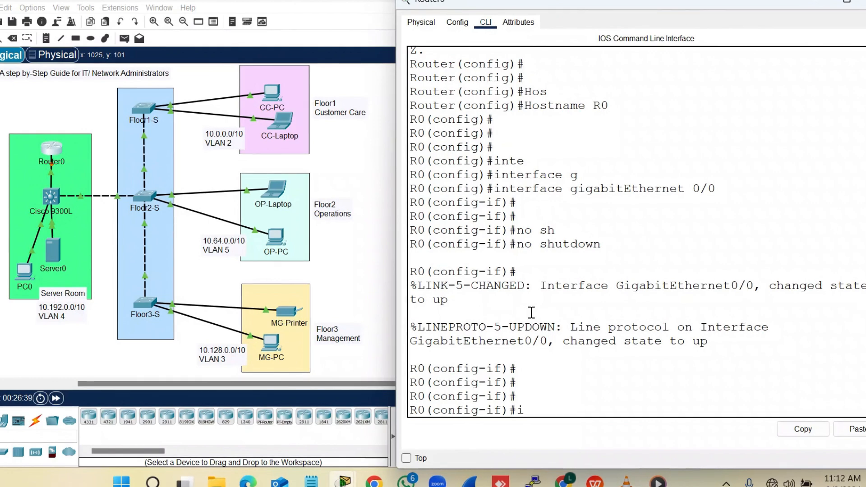
Create and enter subinterface GigabitEthernet0/0.2
{"action": "type", "text": "nt"}
{"action": "key", "text": "Tab"}
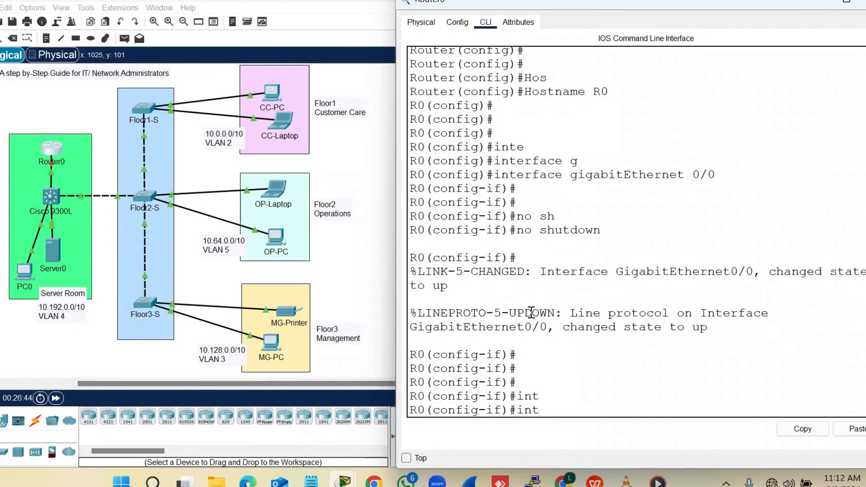
{"action": "key", "text": "BackSpace"}
{"action": "key", "text": "BackSpace"}
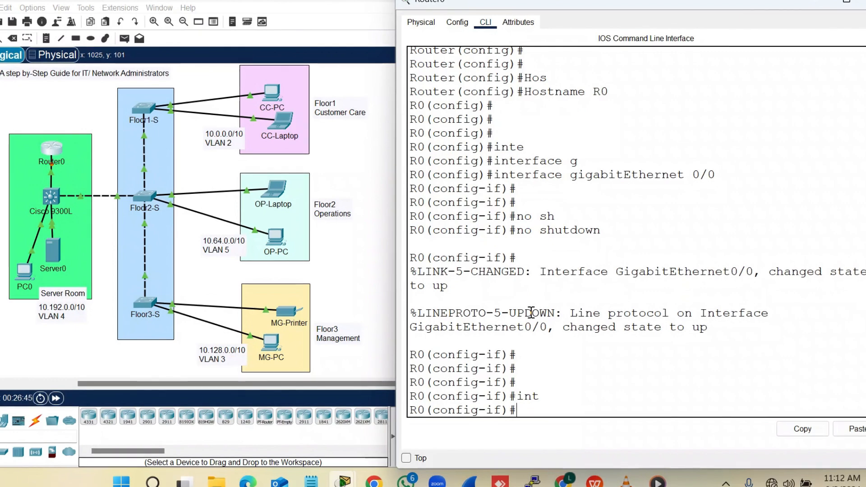
{"action": "type", "text": "interf"}
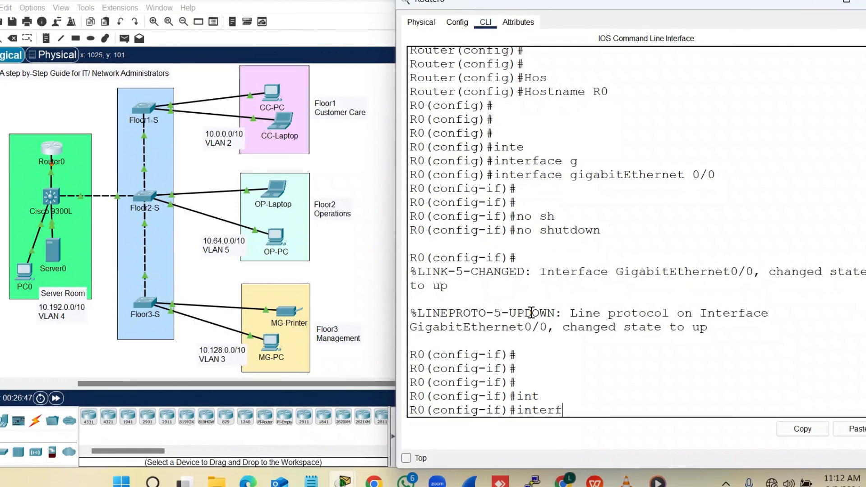
{"action": "type", "text": "ace gigab"}
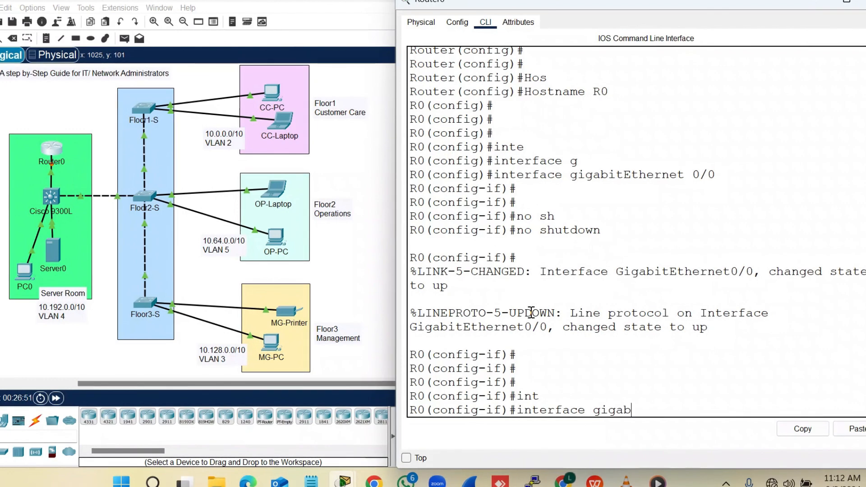
{"action": "type", "text": "ite"}
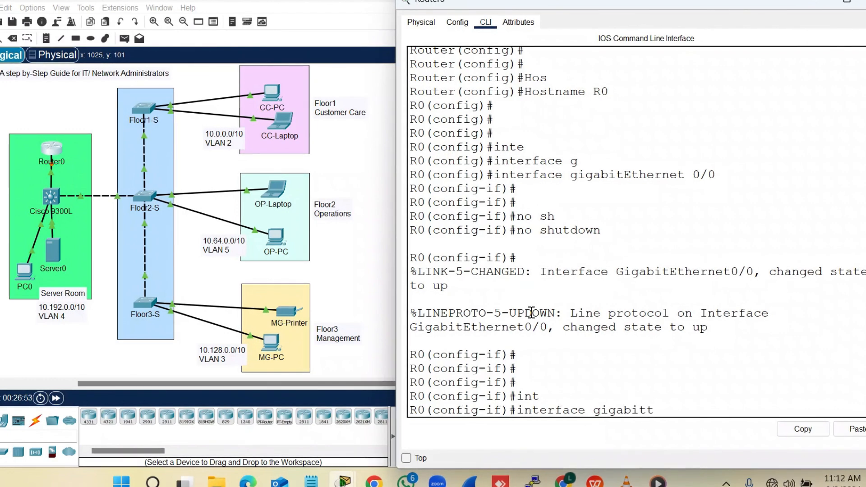
{"action": "type", "text": "t"}
{"action": "key", "text": "BackSpace"}
{"action": "type", "text": "ethern"}
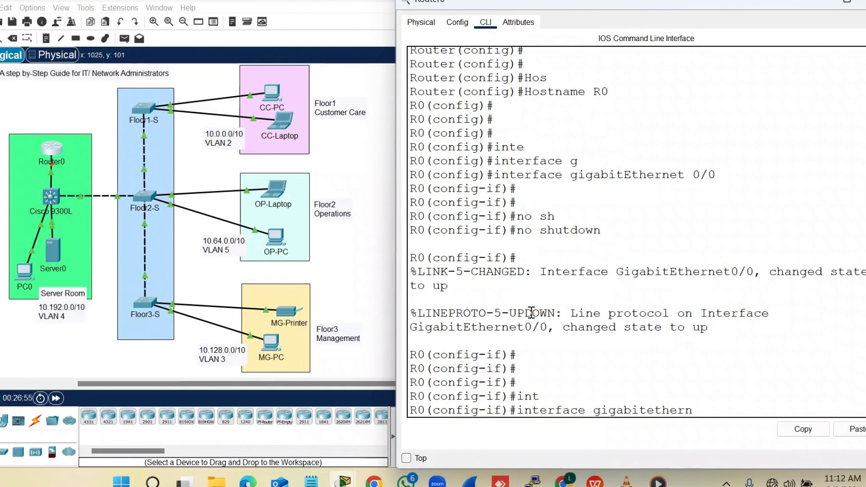
{"action": "type", "text": "et 0"}
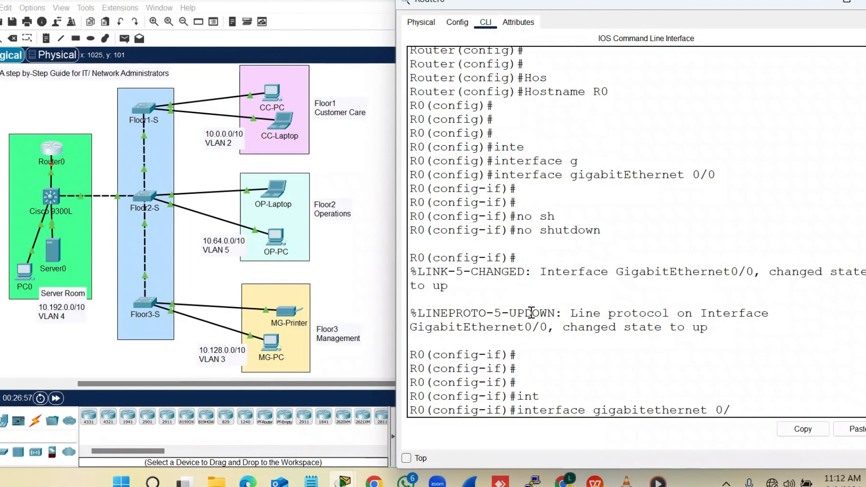
{"action": "type", "text": "/0.2"}
{"action": "key", "text": "Return"}
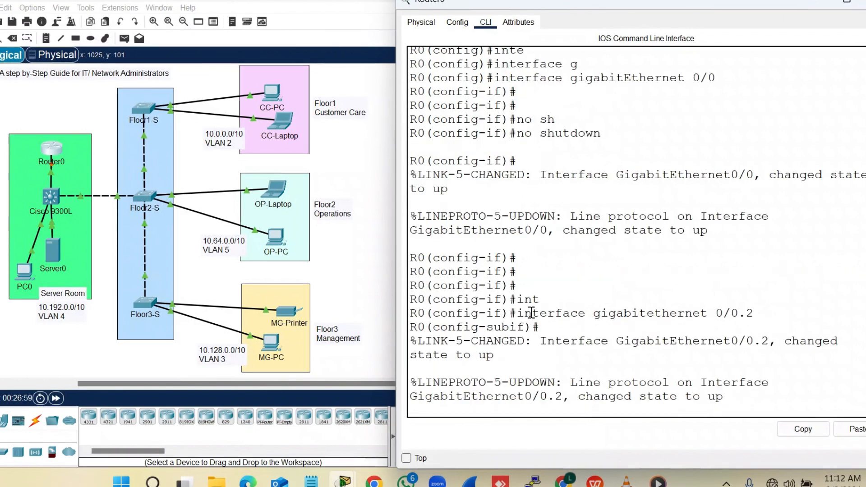
{"action": "key", "text": "Return"}
{"action": "key", "text": "Return"}
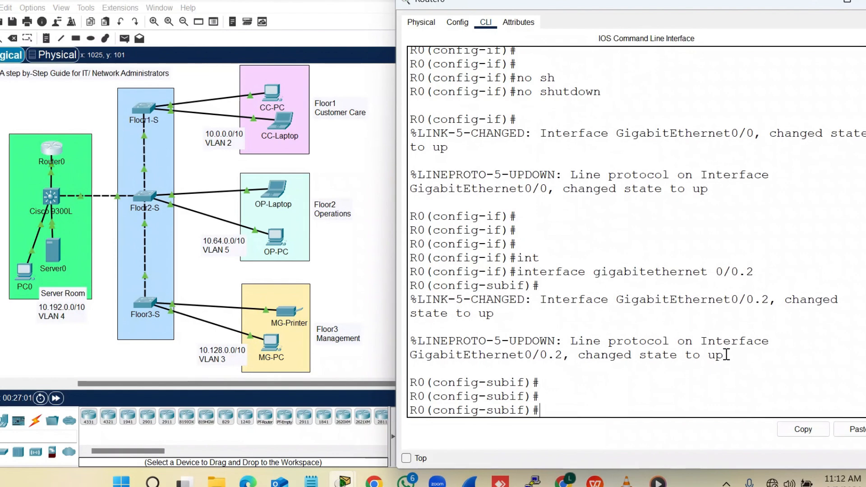
{"action": "left_click_drag", "start_coordinate": [723, 355], "coordinate": [572, 329]}
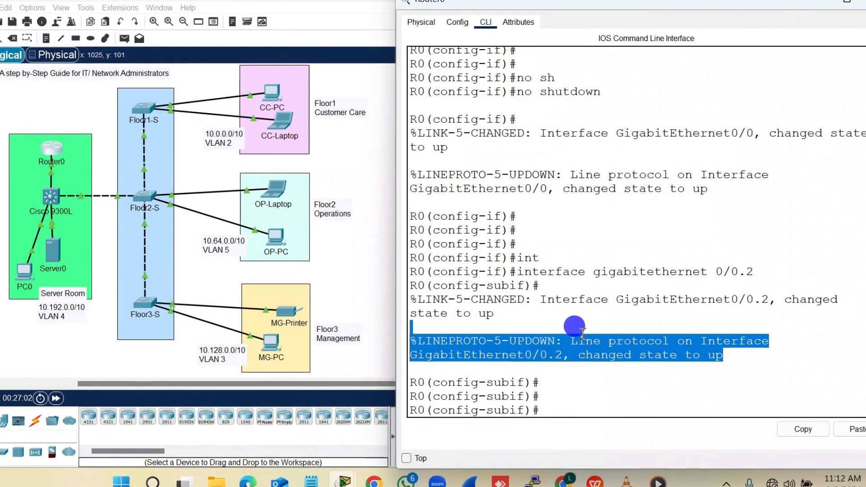
{"action": "left_click", "coordinate": [576, 405]}
Tag GigabitEthernet0/0.2 with dot1Q VLAN 2, assign 10.0.0.1 255.192.0.0, and exit
{"action": "type", "text": "en"}
{"action": "key", "text": "Tab"}
{"action": "key", "text": "Tab"}
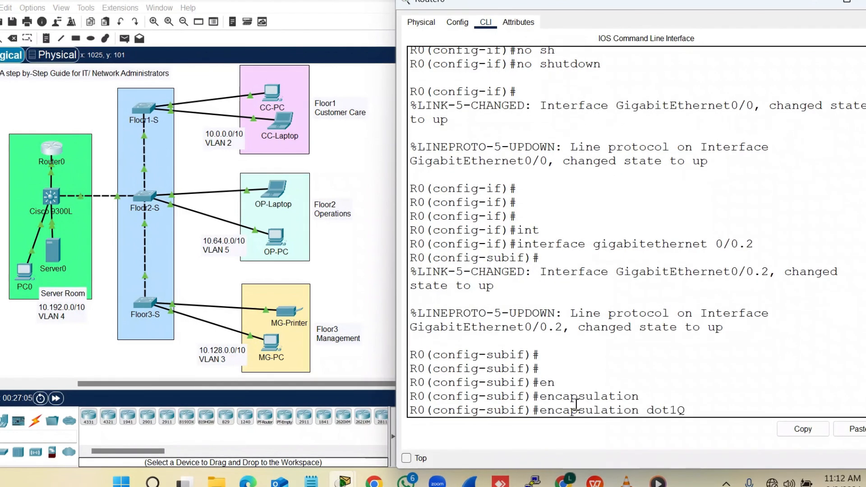
{"action": "type", "text": "2"}
{"action": "key", "text": "Return"}
{"action": "key", "text": "Return"}
{"action": "key", "text": "Return"}
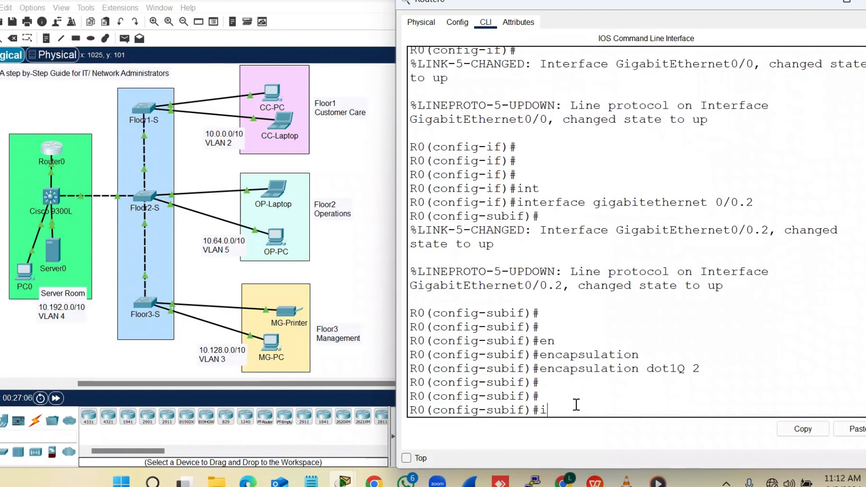
{"action": "type", "text": "ip add"}
{"action": "key", "text": "Tab"}
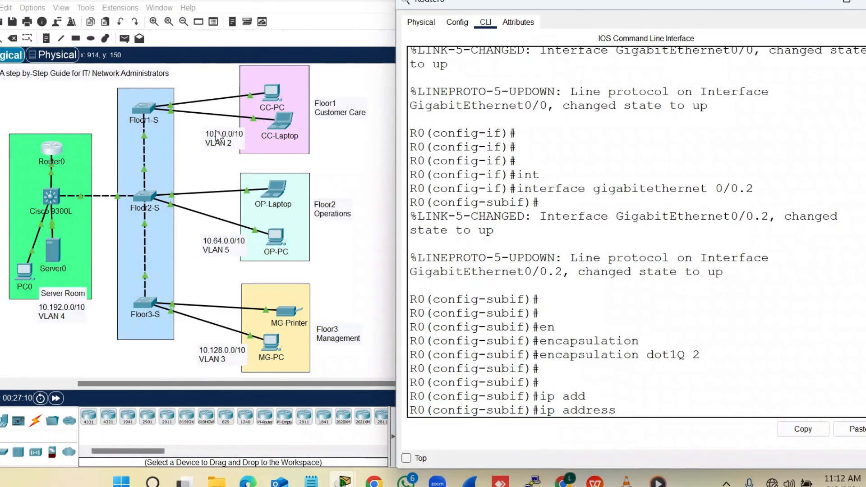
{"action": "type", "text": "10.0.0.1"}
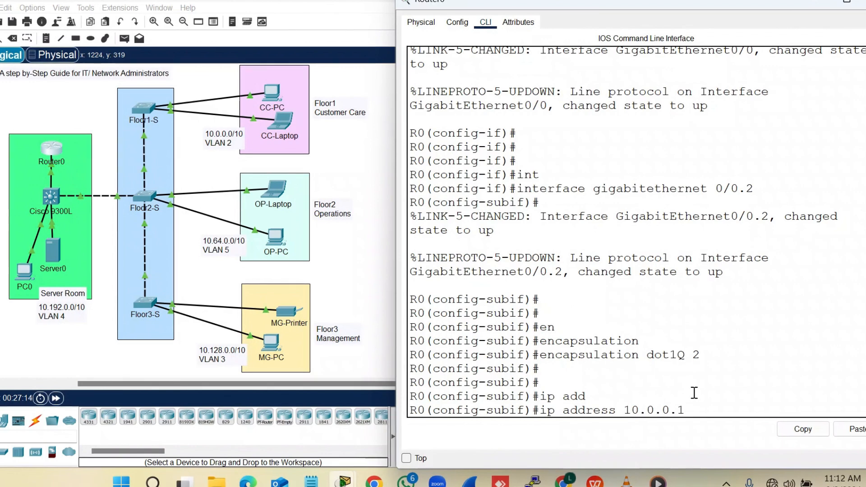
{"action": "type", "text": "  255.192.0."}
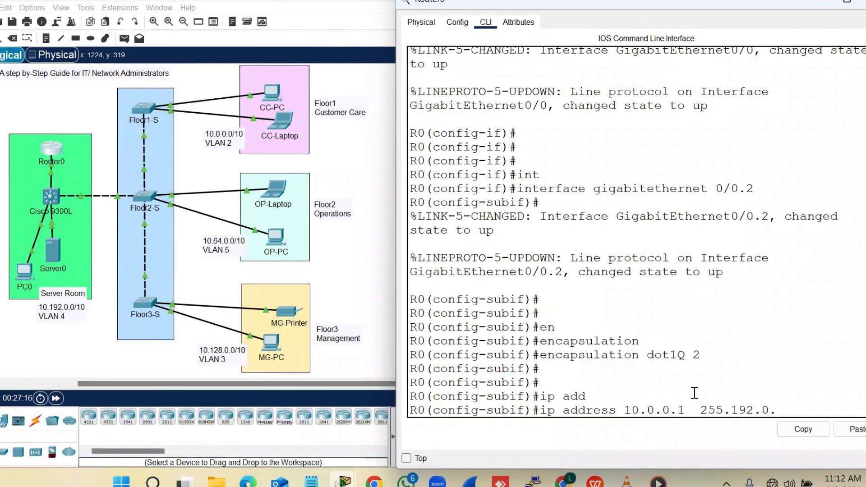
{"action": "type", "text": "0"}
{"action": "key", "text": "Return"}
{"action": "key", "text": "Return"}
{"action": "type", "text": "exit"}
{"action": "key", "text": "Return"}
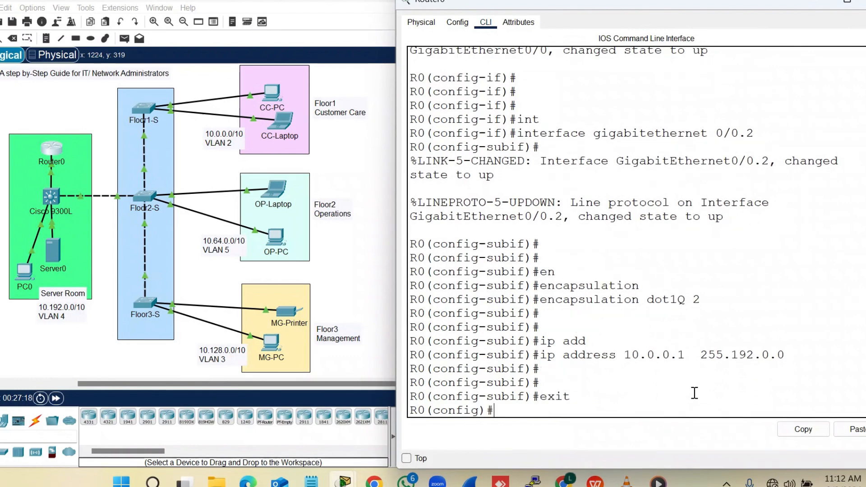
{"action": "key", "text": "Return"}
{"action": "key", "text": "Return"}
{"action": "key", "text": "Return"}
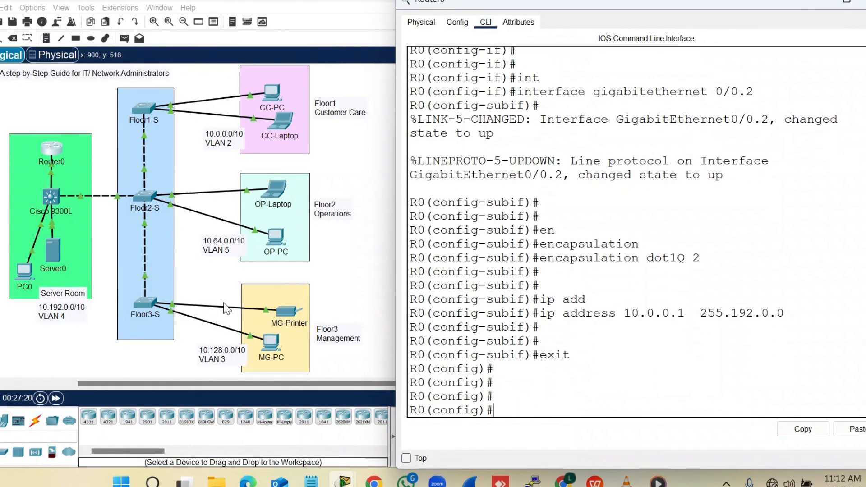
{"action": "left_click", "coordinate": [603, 384]}
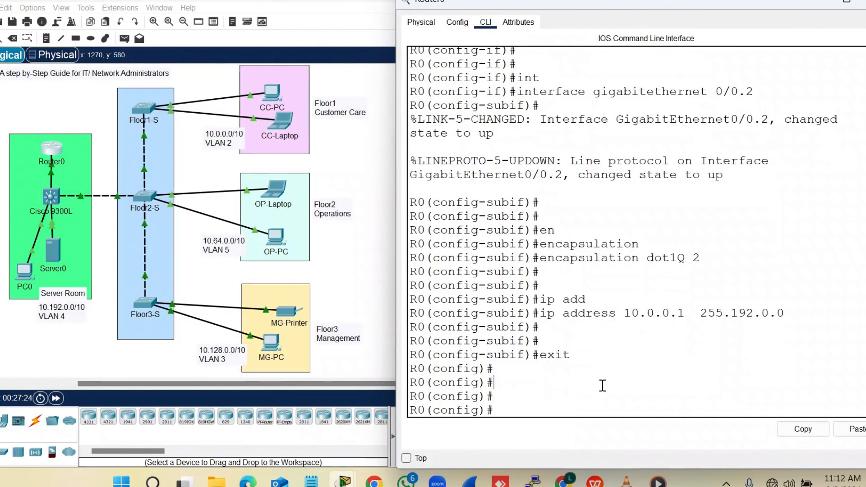
Create and enter subinterface GigabitEthernet0/0.5
{"action": "type", "text": "inter"}
{"action": "key", "text": "Tab"}
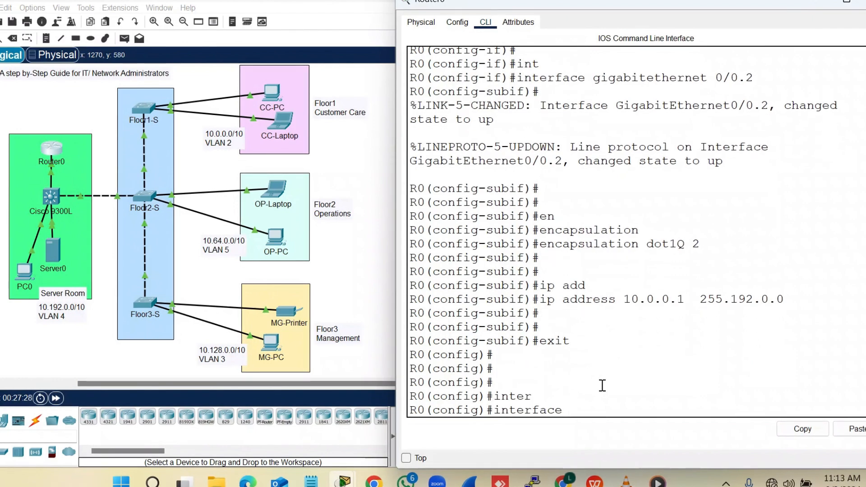
{"action": "type", "text": "g"}
{"action": "key", "text": "Tab"}
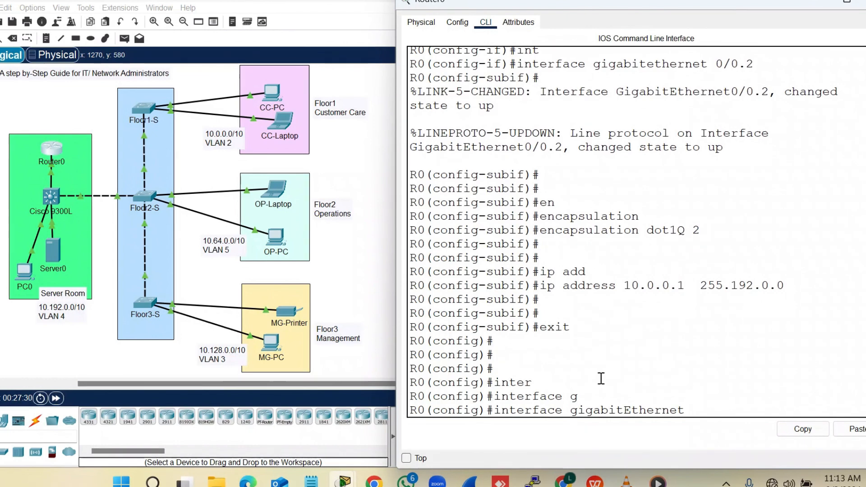
{"action": "type", "text": "0/0.5"}
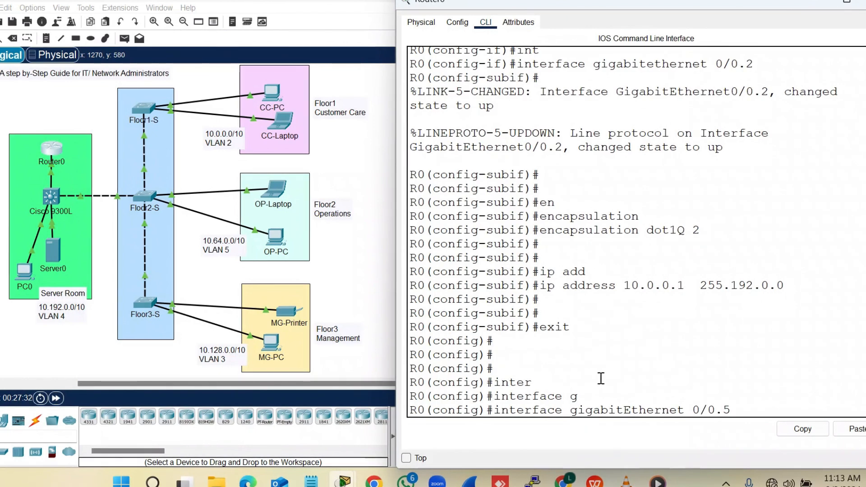
{"action": "key", "text": "Return"}
{"action": "key", "text": "Return"}
{"action": "key", "text": "Return"}
{"action": "key", "text": "Return"}
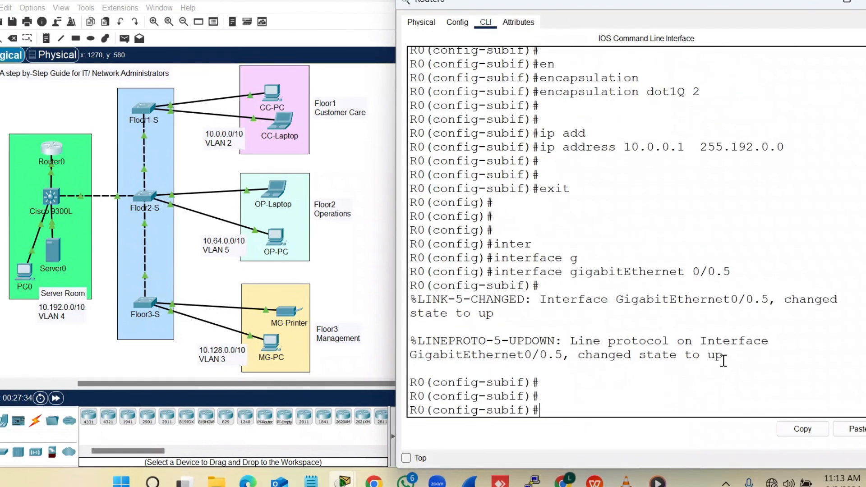
{"action": "left_click_drag", "start_coordinate": [724, 356], "coordinate": [567, 339]}
{"action": "left_click", "coordinate": [569, 404]}
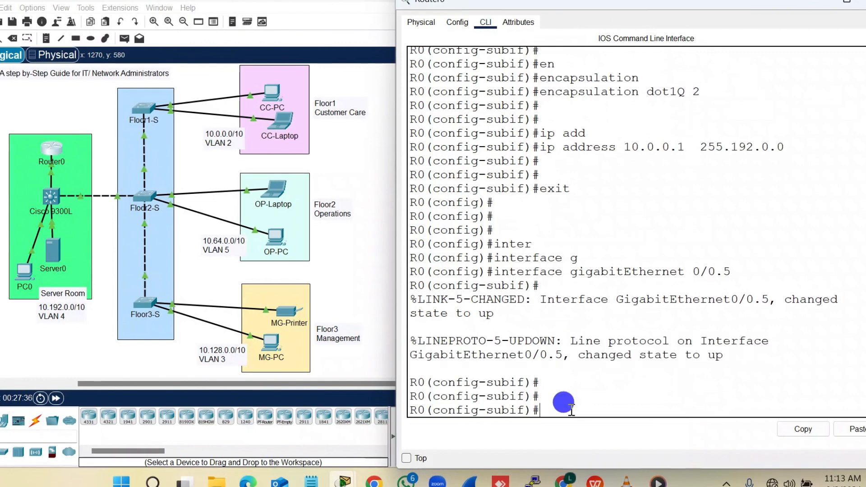
Tag GigabitEthernet0/0.5 with dot1Q VLAN 5, assign 10.64.0.1 255.192.0.0, and exit
{"action": "type", "text": "en"}
{"action": "key", "text": "Tab"}
{"action": "type", "text": "d"}
{"action": "key", "text": "Tab"}
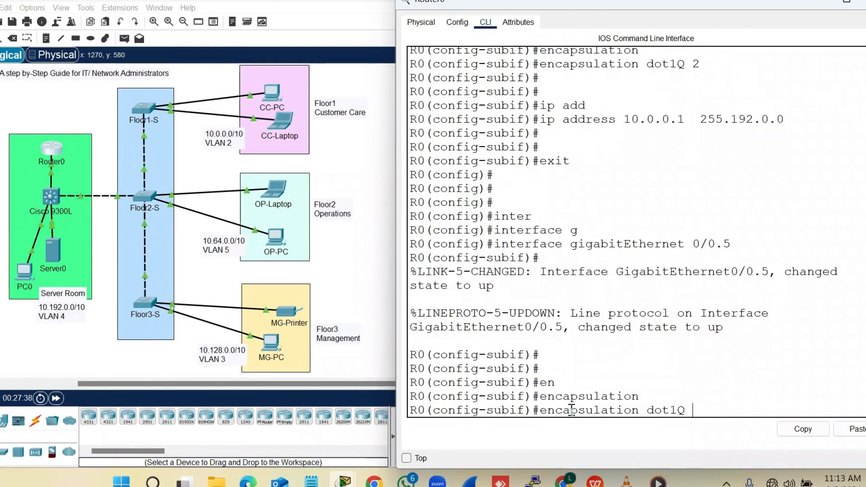
{"action": "type", "text": "5"}
{"action": "key", "text": "Return"}
{"action": "key", "text": "Return"}
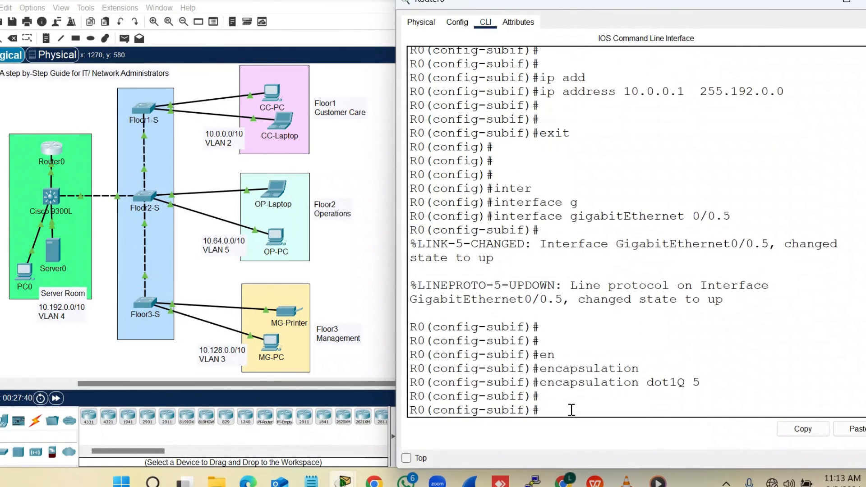
{"action": "type", "text": "ip ad"}
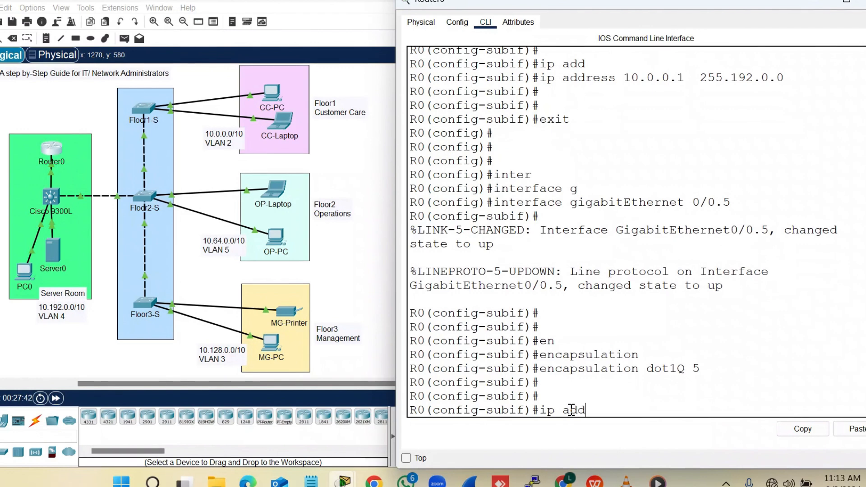
{"action": "type", "text": "d"}
{"action": "key", "text": "Tab"}
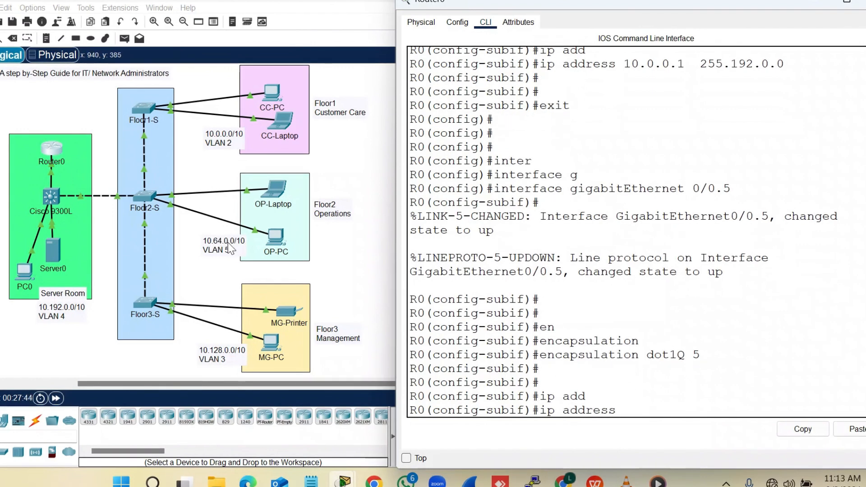
{"action": "type", "text": "10."}
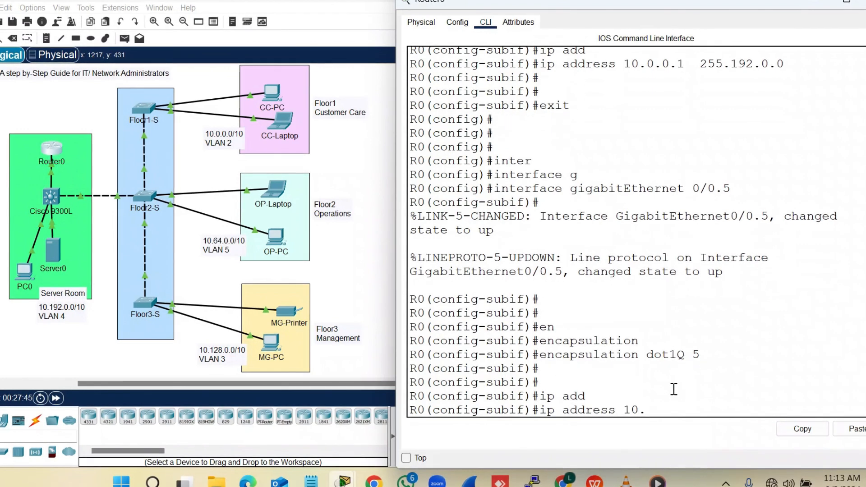
{"action": "type", "text": "64.0.1   "}
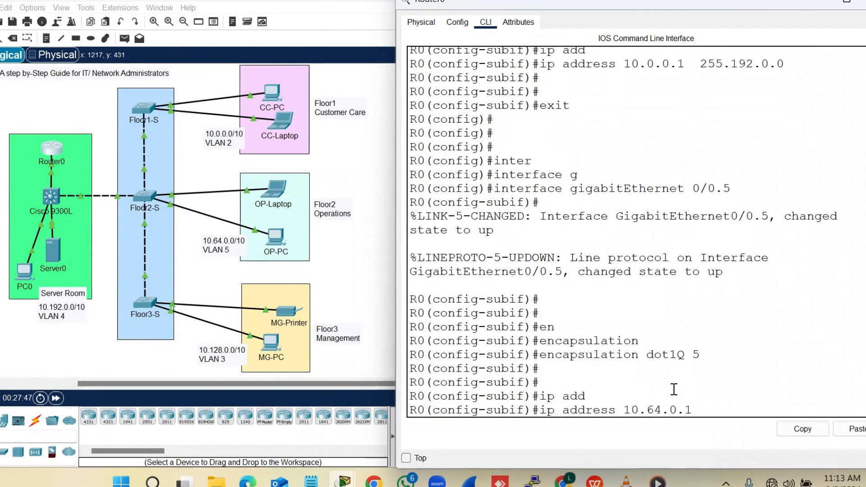
{"action": "type", "text": "255.19"}
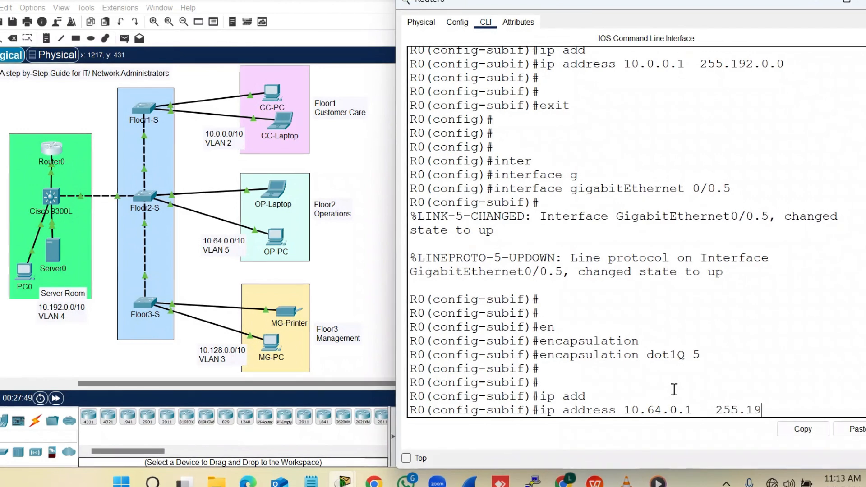
{"action": "type", "text": "2.0.0"}
{"action": "key", "text": "Return"}
{"action": "key", "text": "Return"}
{"action": "type", "text": "exit"}
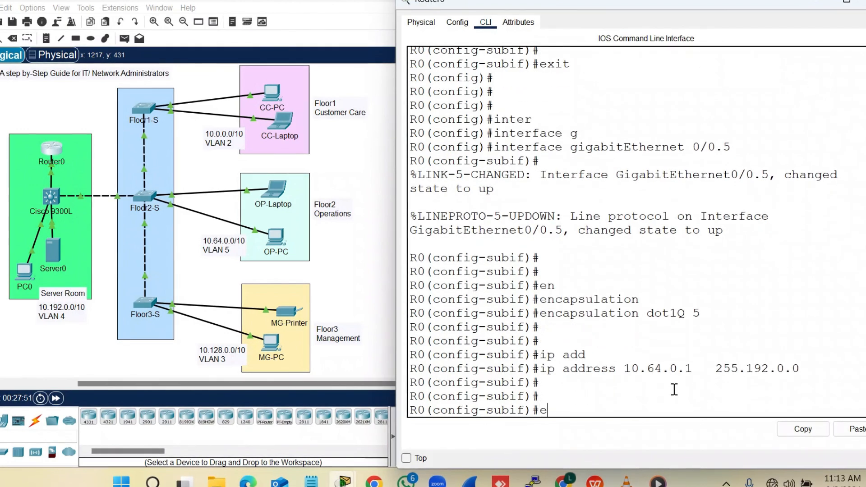
{"action": "key", "text": "Return"}
{"action": "key", "text": "Return"}
{"action": "key", "text": "Return"}
{"action": "key", "text": "Return"}
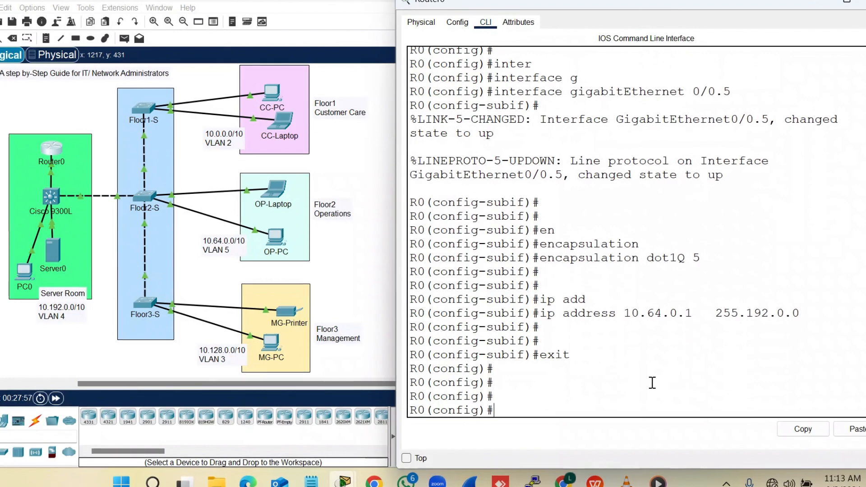
Create and enter subinterface GigabitEthernet0/0.3
{"action": "type", "text": "inte"}
{"action": "key", "text": "Tab"}
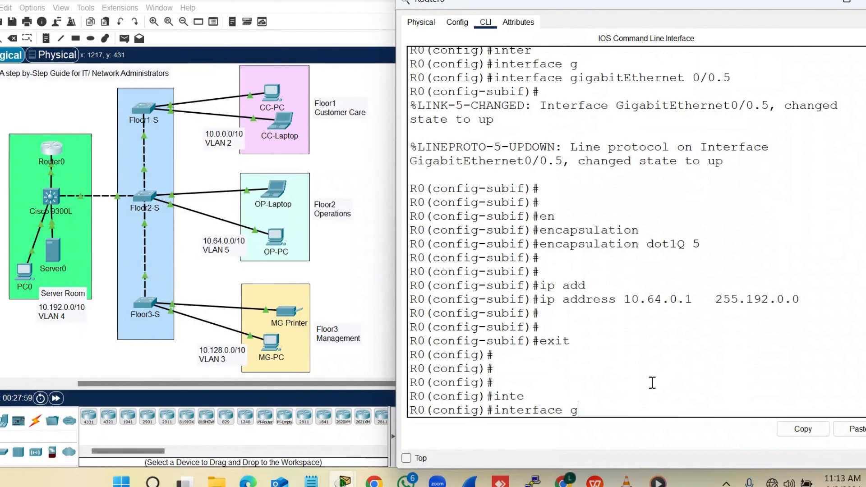
{"action": "type", "text": "g"}
{"action": "key", "text": "Tab"}
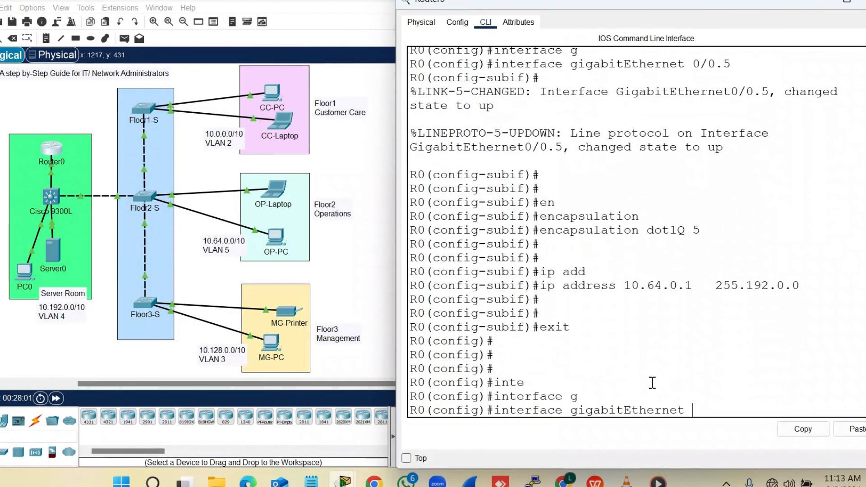
{"action": "type", "text": "0/0.3"}
{"action": "key", "text": "Return"}
{"action": "key", "text": "Return"}
{"action": "key", "text": "Return"}
{"action": "key", "text": "Return"}
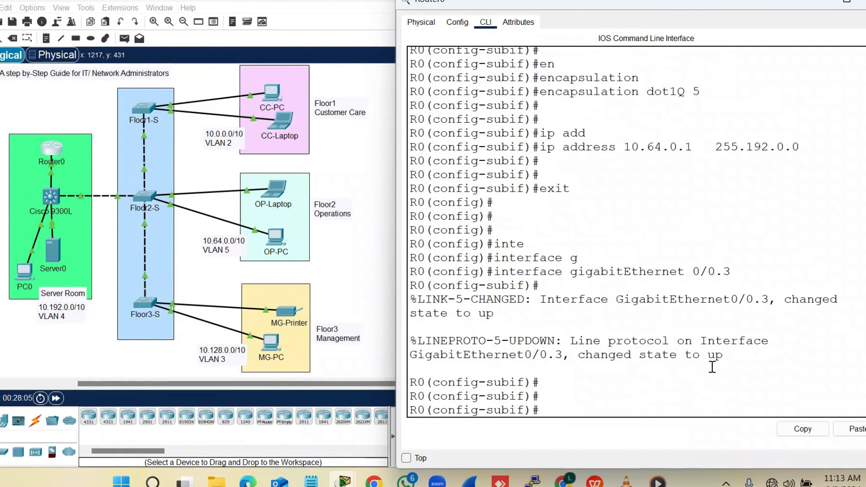
{"action": "left_click_drag", "start_coordinate": [723, 354], "coordinate": [570, 340]}
{"action": "left_click", "coordinate": [584, 389]}
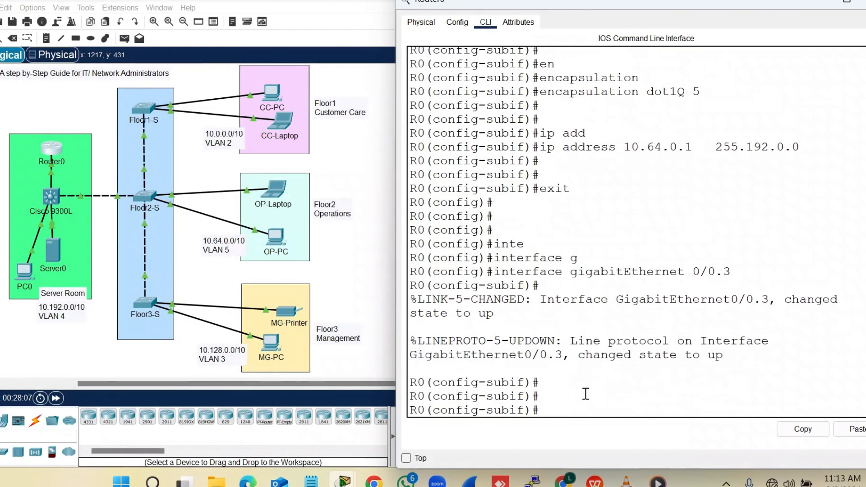
Tag GigabitEthernet0/0.3 with dot1Q VLAN 3, assign 10.128.0.1 255.192.0.0, and exit
{"action": "key", "text": "Return"}
{"action": "type", "text": "en"}
{"action": "key", "text": "Tab"}
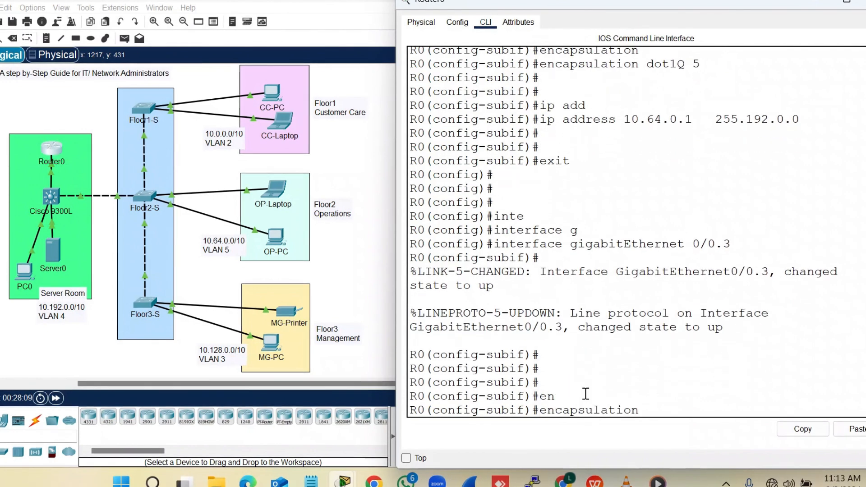
{"action": "key", "text": "Tab"}
{"action": "type", "text": "3"}
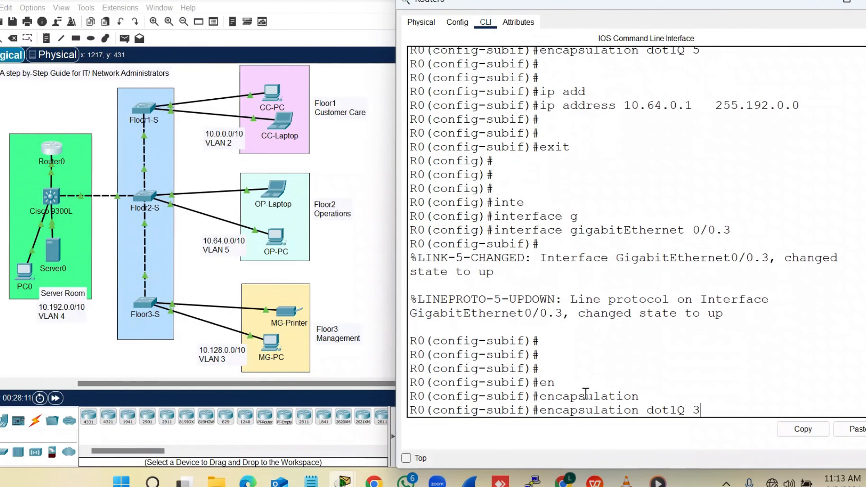
{"action": "key", "text": "Return"}
{"action": "key", "text": "Return"}
{"action": "key", "text": "Return"}
{"action": "type", "text": "ip add"}
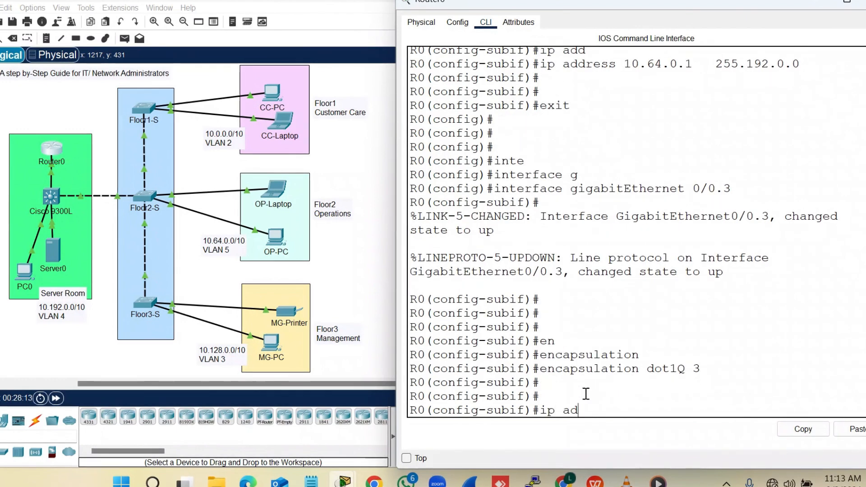
{"action": "key", "text": "Tab"}
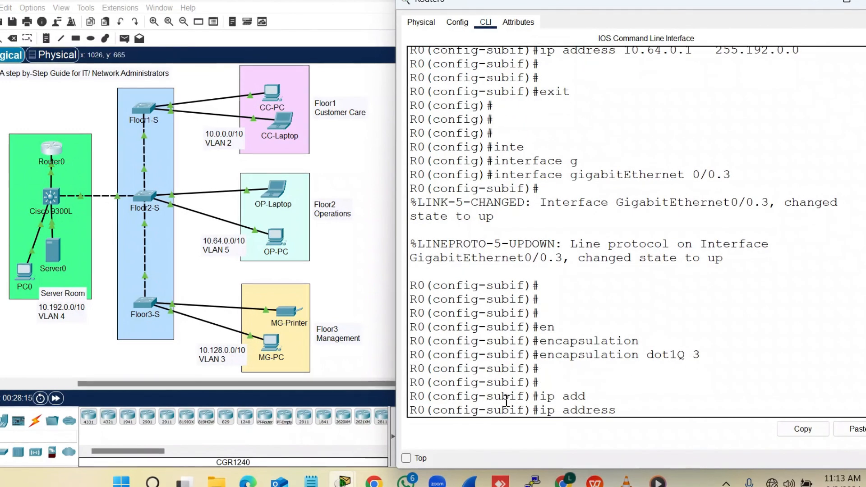
{"action": "type", "text": "10"}
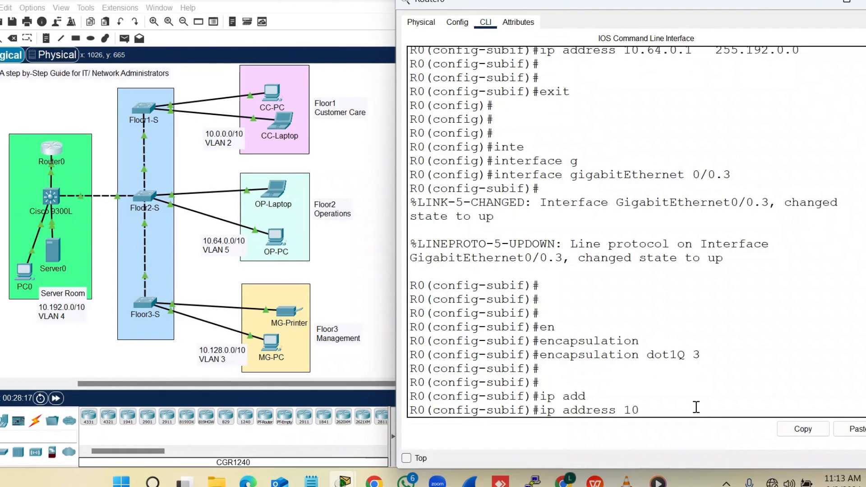
{"action": "type", "text": ".128."}
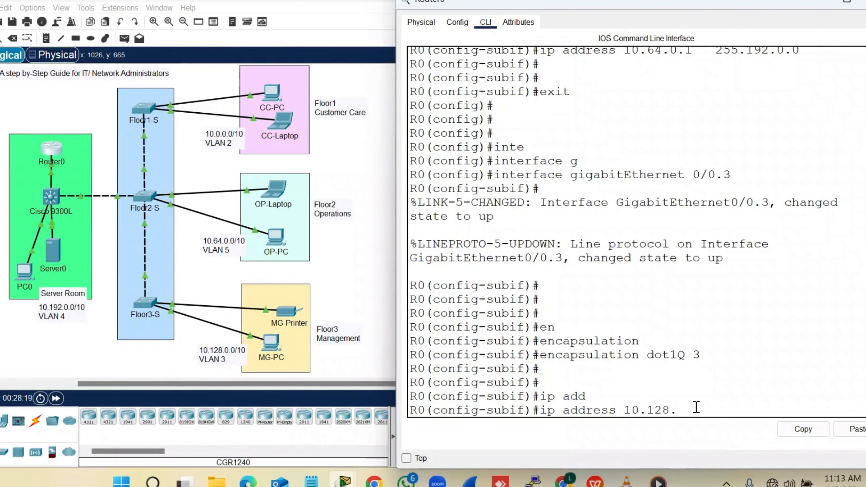
{"action": "type", "text": "0.1  255.192.0"}
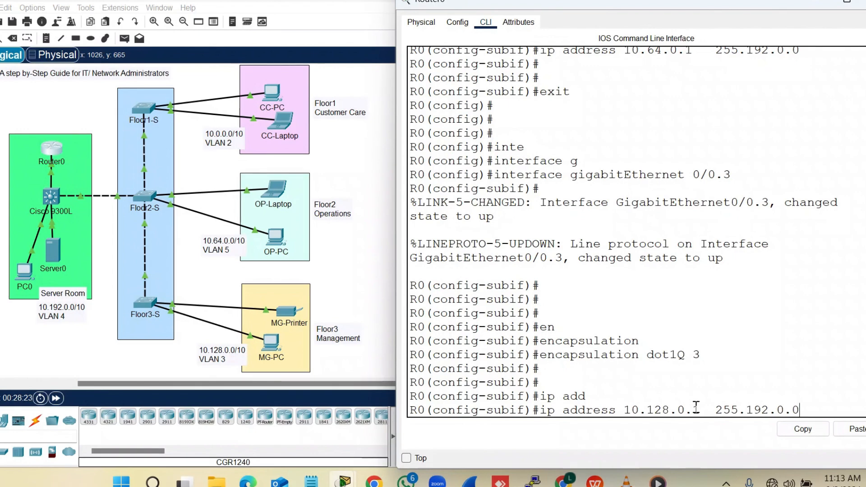
{"action": "type", "text": ".0"}
{"action": "key", "text": "Return"}
{"action": "key", "text": "Return"}
{"action": "key", "text": "Return"}
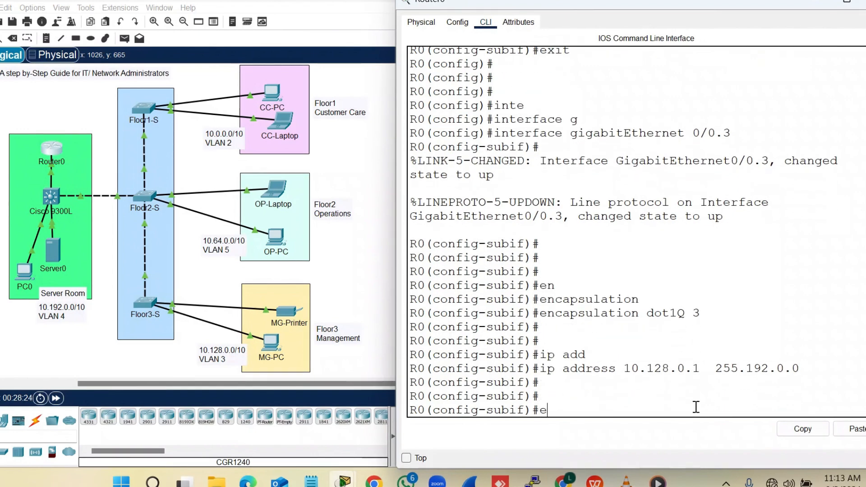
{"action": "type", "text": "exit"}
{"action": "key", "text": "Return"}
{"action": "key", "text": "Return"}
{"action": "key", "text": "Return"}
{"action": "key", "text": "Return"}
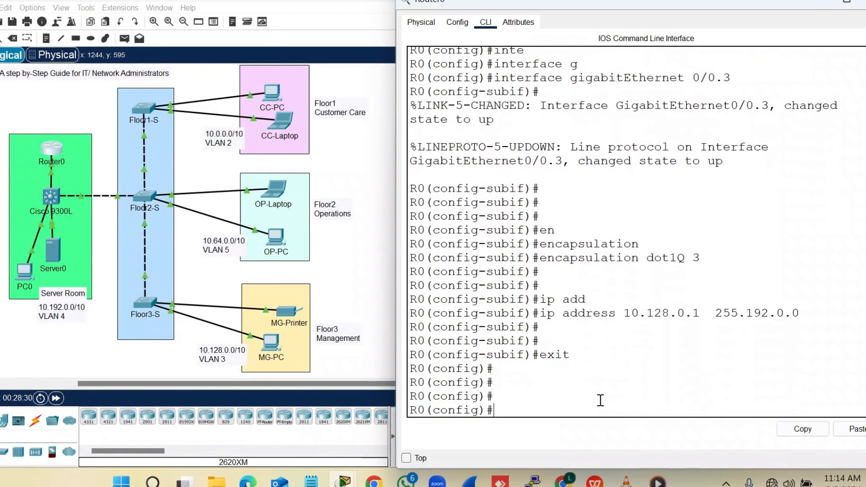
Create and enter subinterface GigabitEthernet0/0.4
{"action": "type", "text": "int"}
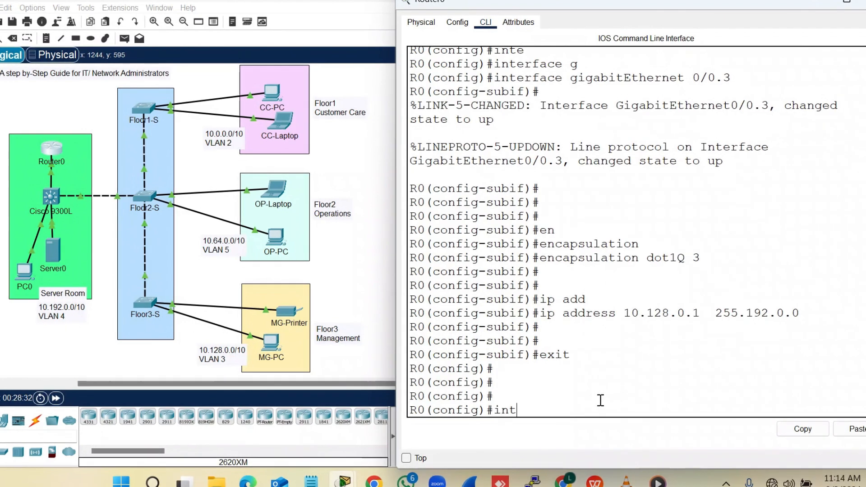
{"action": "type", "text": "er"}
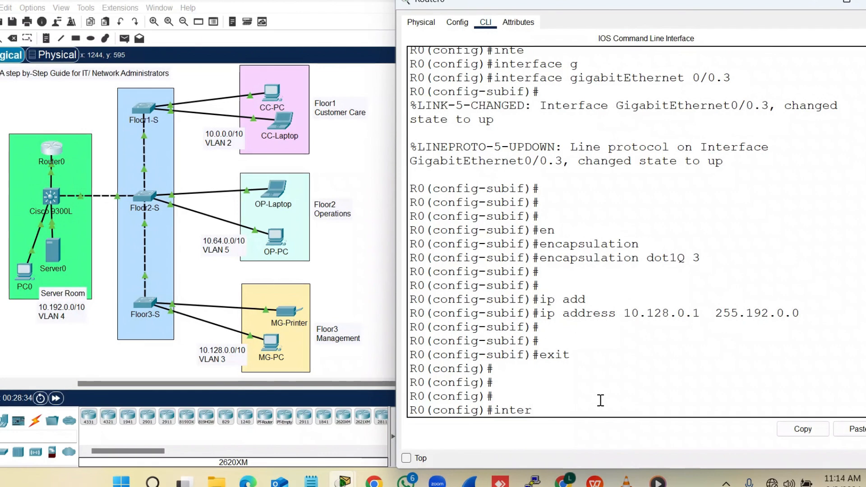
{"action": "key", "text": "Tab"}
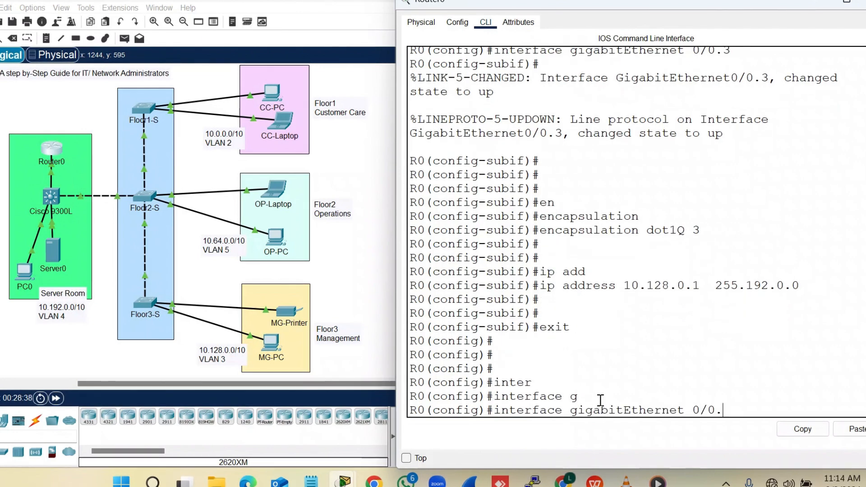
{"action": "type", "text": "4"}
{"action": "key", "text": "Return"}
{"action": "key", "text": "Return"}
{"action": "key", "text": "Return"}
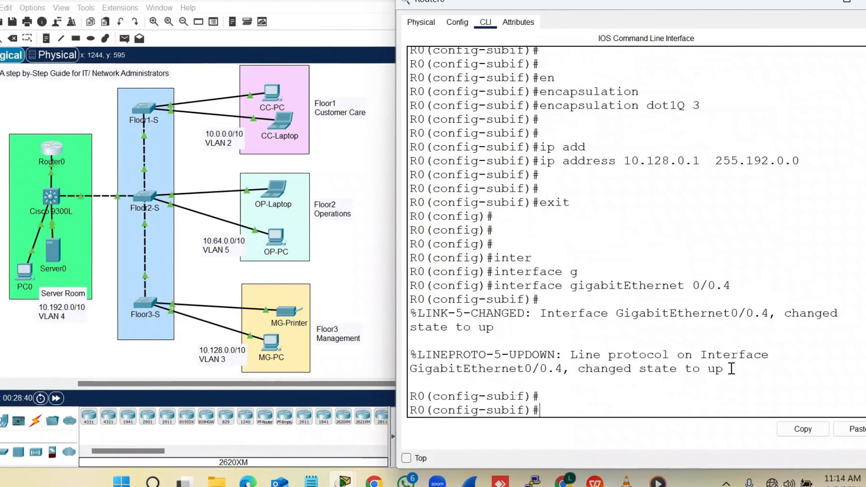
{"action": "left_click_drag", "start_coordinate": [731, 368], "coordinate": [570, 355]}
{"action": "left_click", "coordinate": [576, 392]}
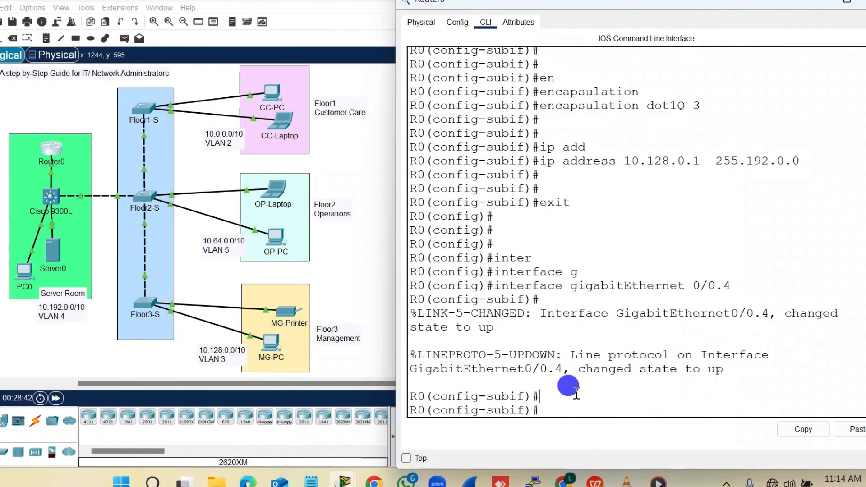
Tag GigabitEthernet0/0.4 with dot1Q VLAN 4, assign 10.192.0.1 255.192.0.0, exit, and close Router0
{"action": "key", "text": "Return"}
{"action": "type", "text": "en"}
{"action": "key", "text": "Tab"}
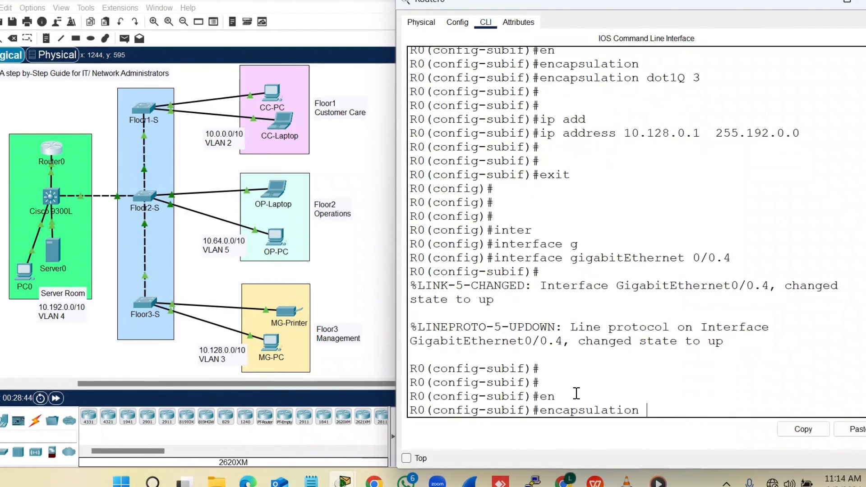
{"action": "key", "text": "Tab"}
{"action": "type", "text": "4"}
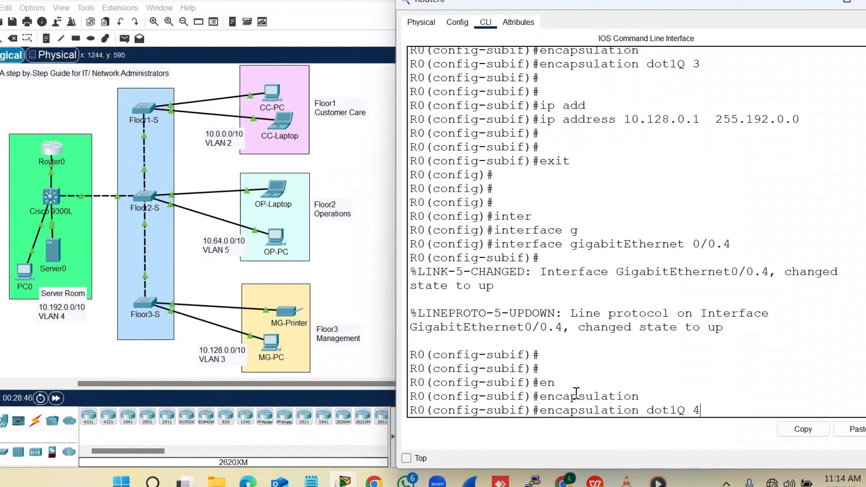
{"action": "key", "text": "Return"}
{"action": "key", "text": "Return"}
{"action": "type", "text": "ip a"}
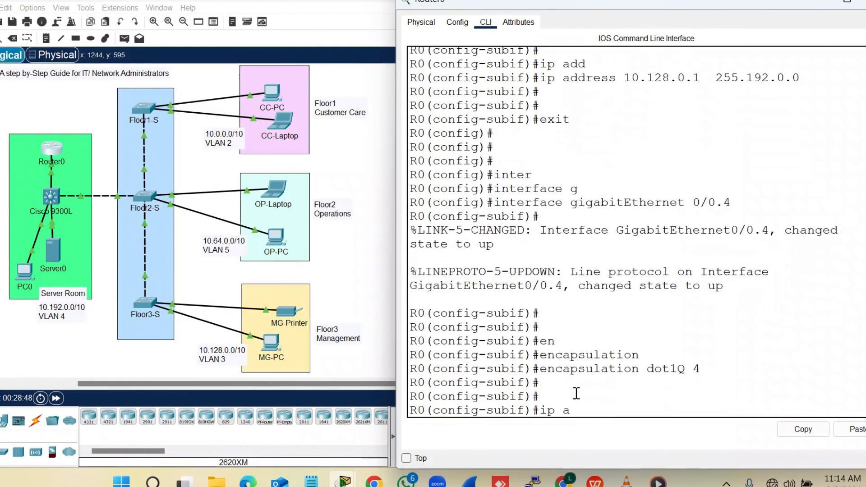
{"action": "type", "text": "dd"}
{"action": "key", "text": "Tab"}
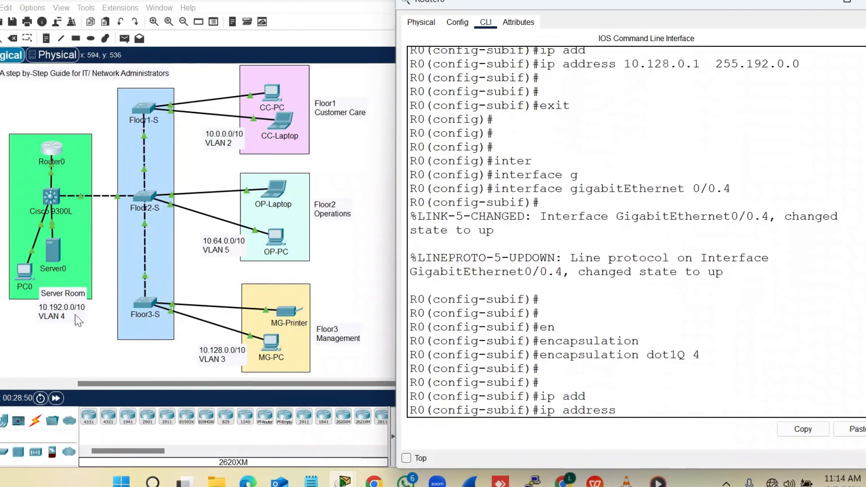
{"action": "type", "text": "10.192."}
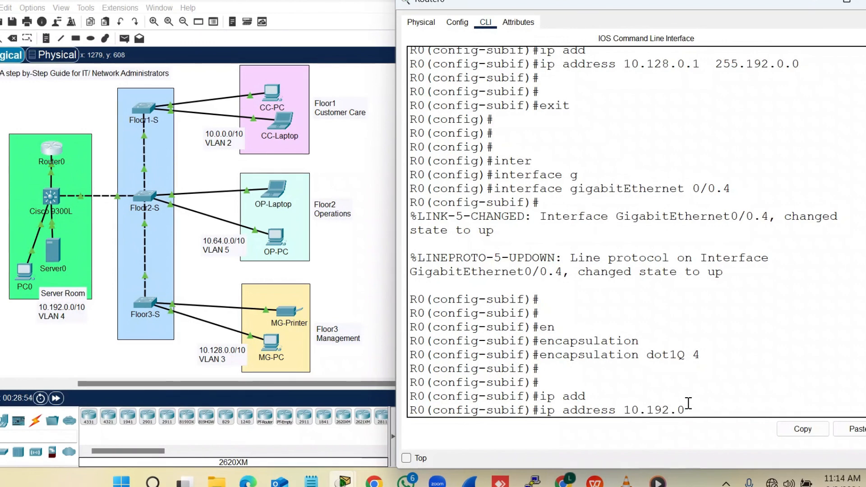
{"action": "type", "text": "0.1   25"}
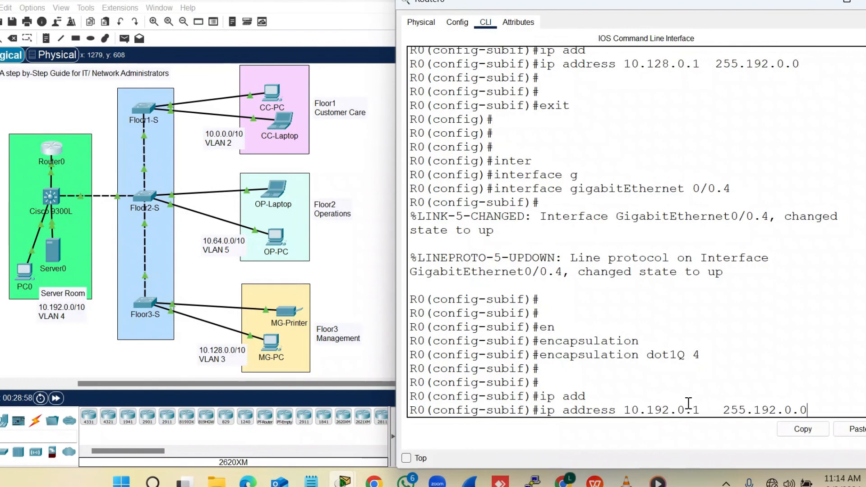
{"action": "type", "text": "5.192.0.0"}
{"action": "key", "text": "Return"}
{"action": "key", "text": "Return"}
{"action": "key", "text": "Return"}
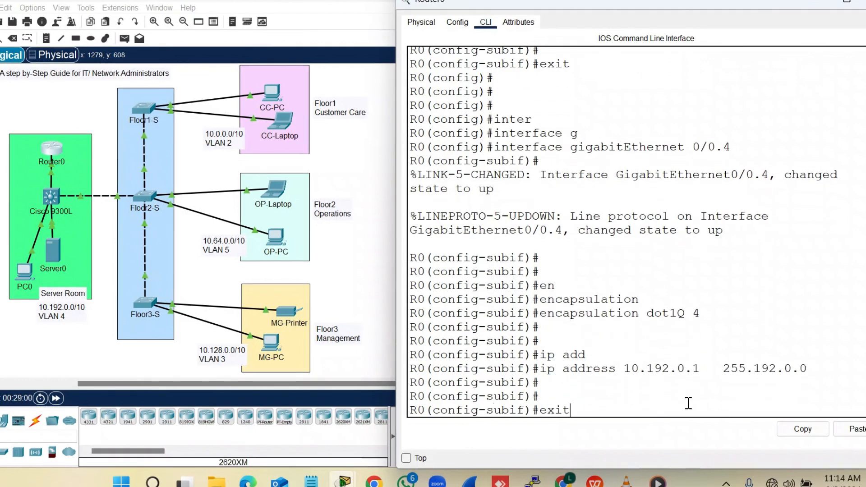
{"action": "type", "text": "exit"}
{"action": "key", "text": "Return"}
{"action": "key", "text": "Return"}
{"action": "key", "text": "Return"}
{"action": "key", "text": "Return"}
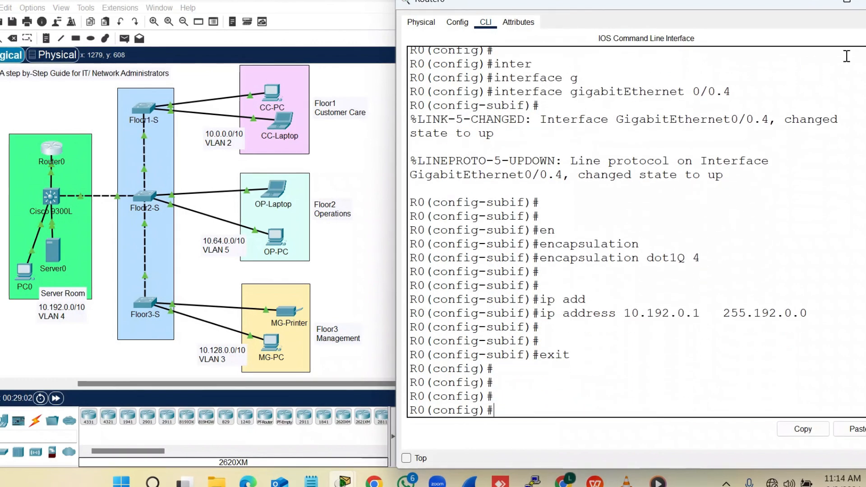
{"action": "left_click", "coordinate": [865, 6]}
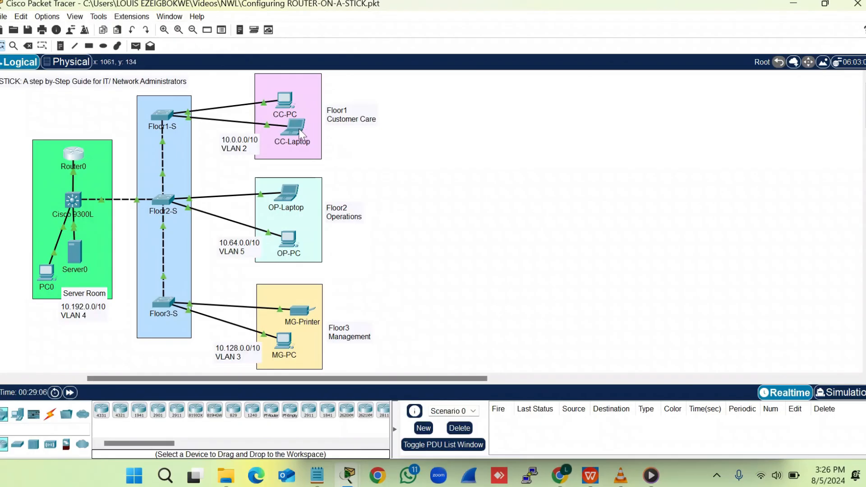
Open CC-Laptop's Command Prompt and run ipconfig to view its IP configuration
{"action": "left_click", "coordinate": [298, 128]}
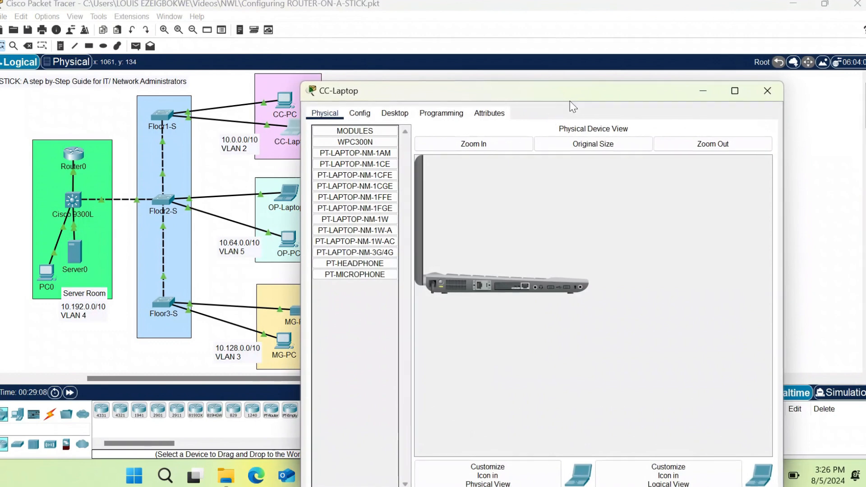
{"action": "left_click_drag", "start_coordinate": [570, 101], "coordinate": [675, 21]}
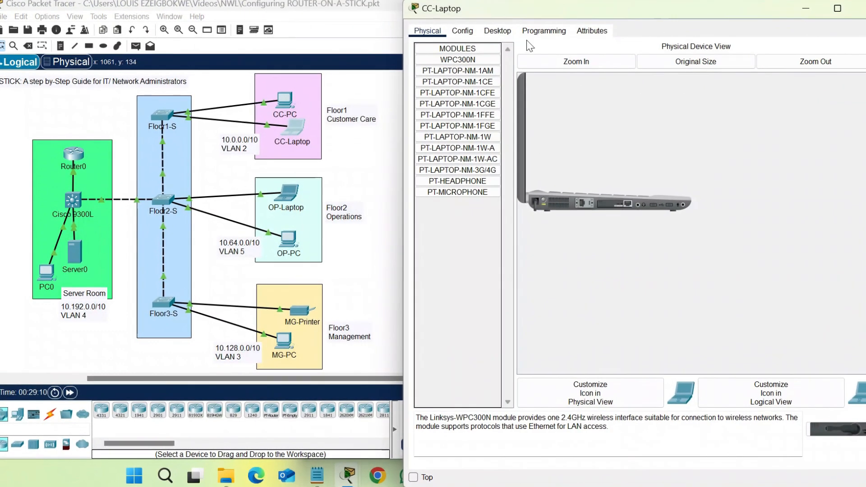
{"action": "left_click", "coordinate": [500, 30]}
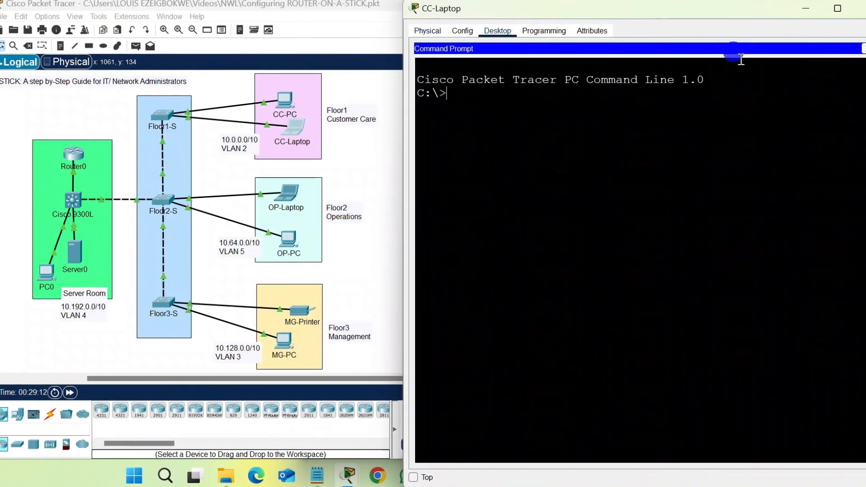
{"action": "left_click", "coordinate": [740, 59]}
{"action": "type", "text": "ipconfig"}
{"action": "key", "text": "Return"}
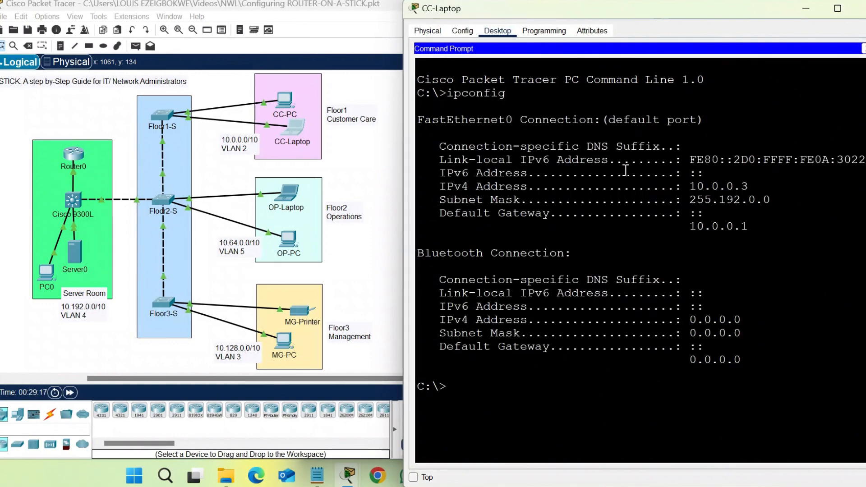
Ping the gateway 10.0.0.1 from CC-Laptop, getting 4/4 replies, then return to the topology
{"action": "left_click_drag", "start_coordinate": [758, 228], "coordinate": [675, 226]}
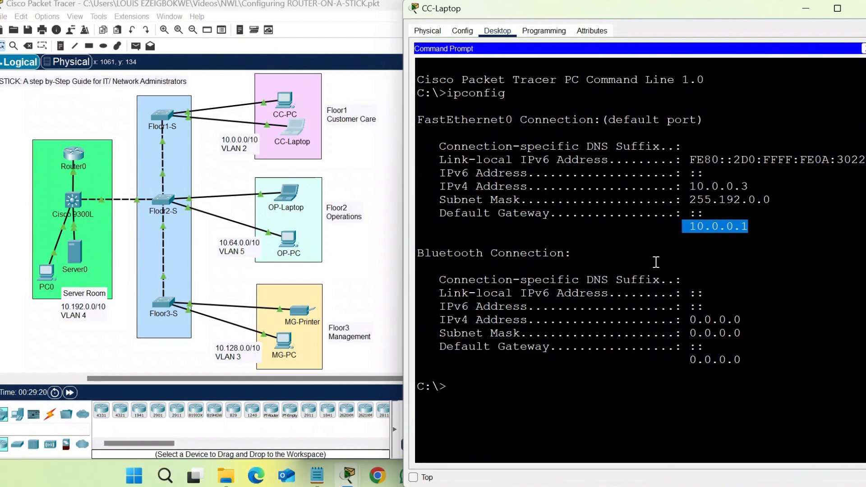
{"action": "left_click", "coordinate": [562, 395]}
{"action": "type", "text": "ping"}
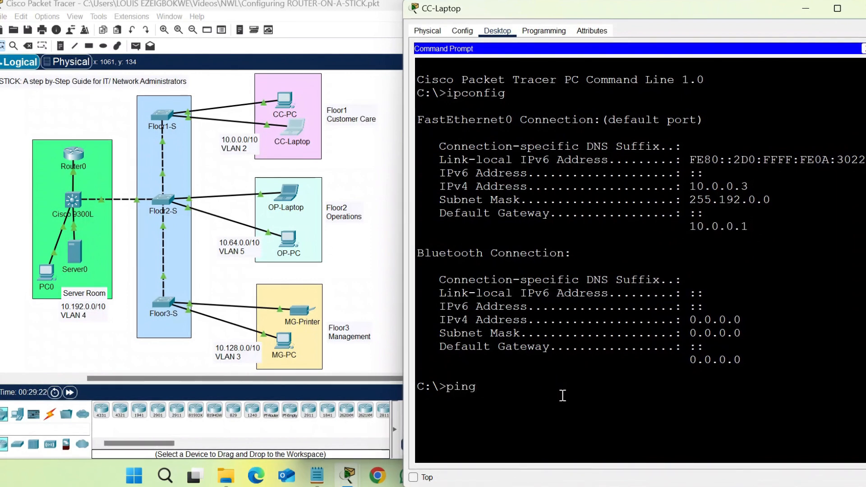
{"action": "type", "text": " 10.0.0.1"}
{"action": "key", "text": "Return"}
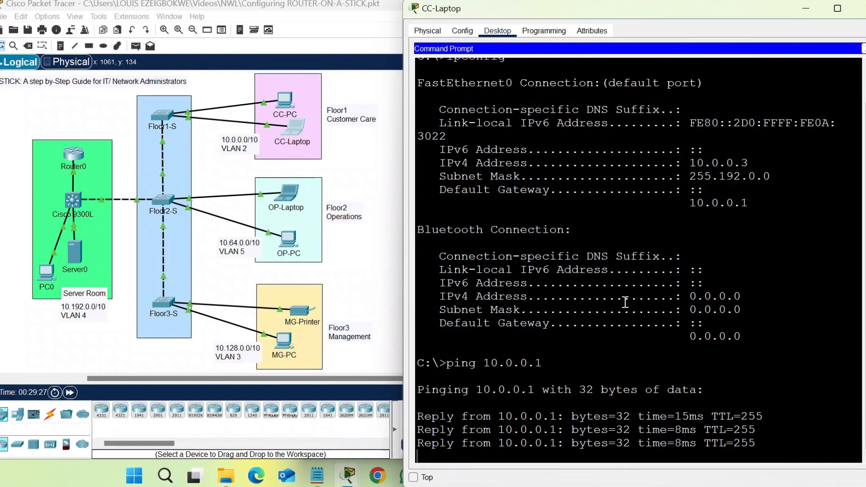
{"action": "key", "text": "Return"}
{"action": "key", "text": "Return"}
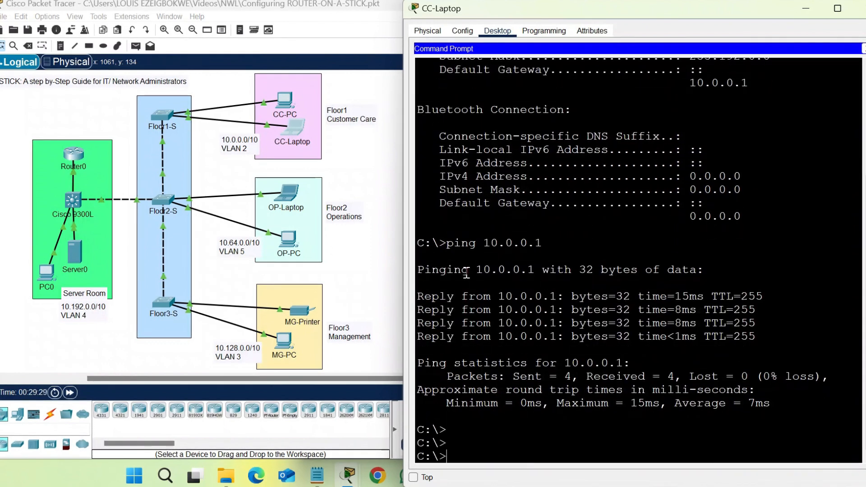
{"action": "left_click", "coordinate": [363, 247]}
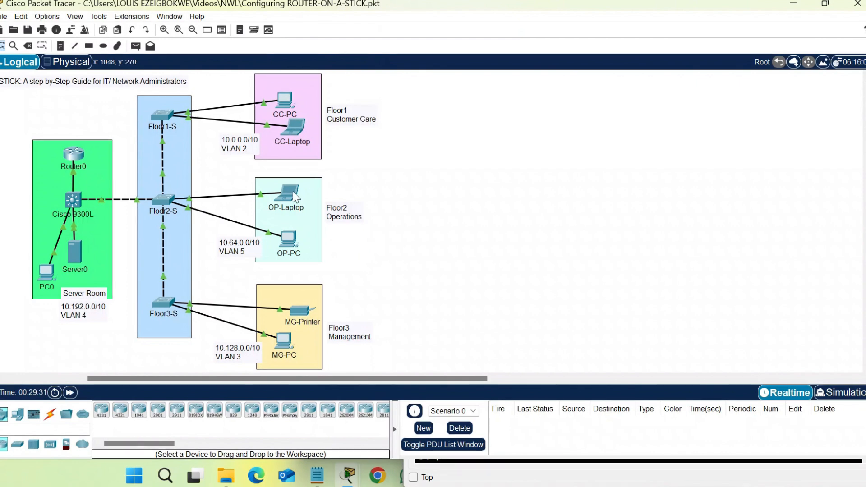
Check OP-Laptop's address and ping it at 10.64.0.2 from CC-Laptop
{"action": "mouse_move", "coordinate": [293, 191]}
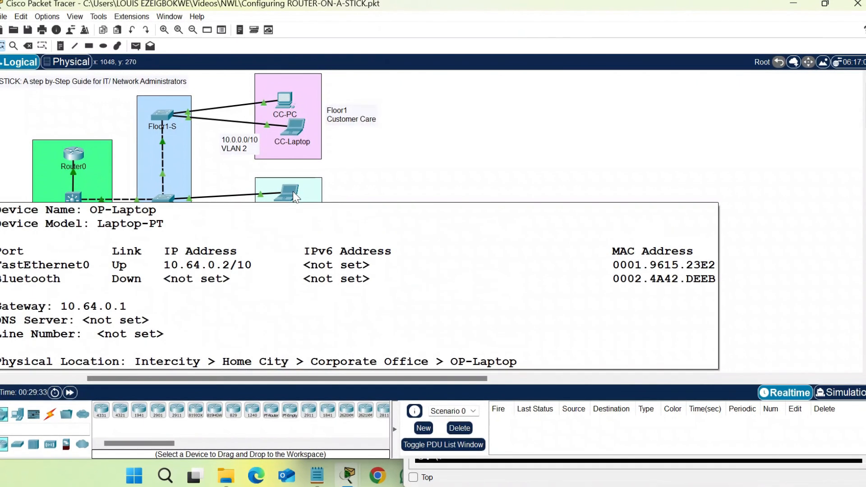
{"action": "left_click", "coordinate": [295, 127]}
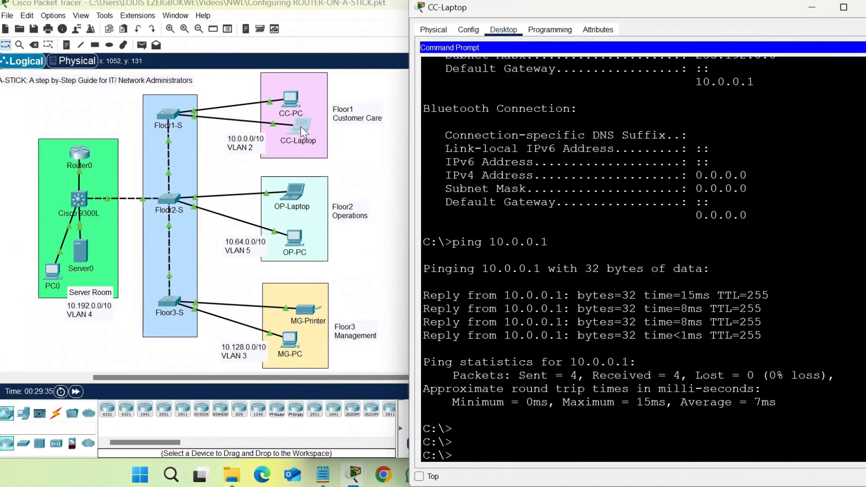
{"action": "type", "text": "1"}
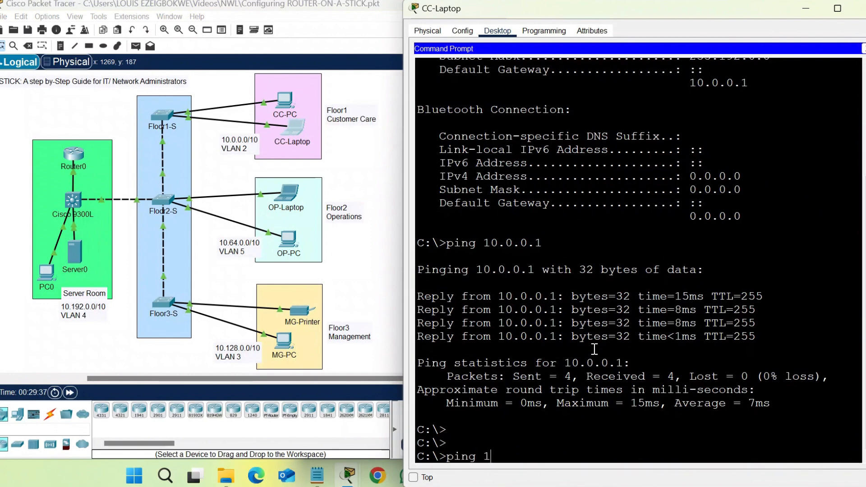
{"action": "type", "text": "0.64.0.2"}
{"action": "key", "text": "Return"}
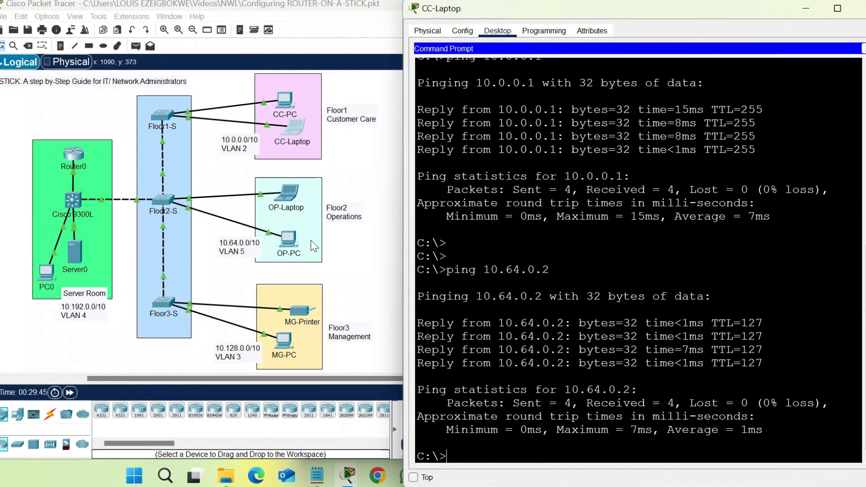
Check OP-PC's address, ping it at 10.64.0.3, then return to the topology
{"action": "left_click", "coordinate": [361, 282]}
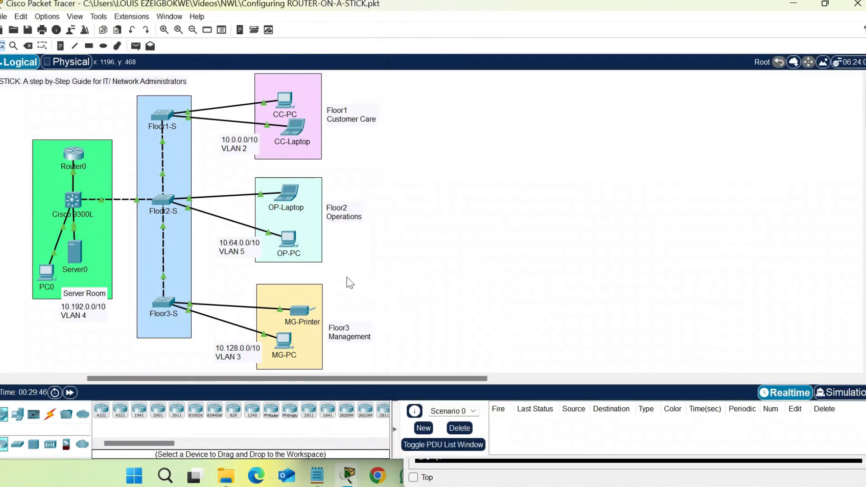
{"action": "mouse_move", "coordinate": [289, 236]}
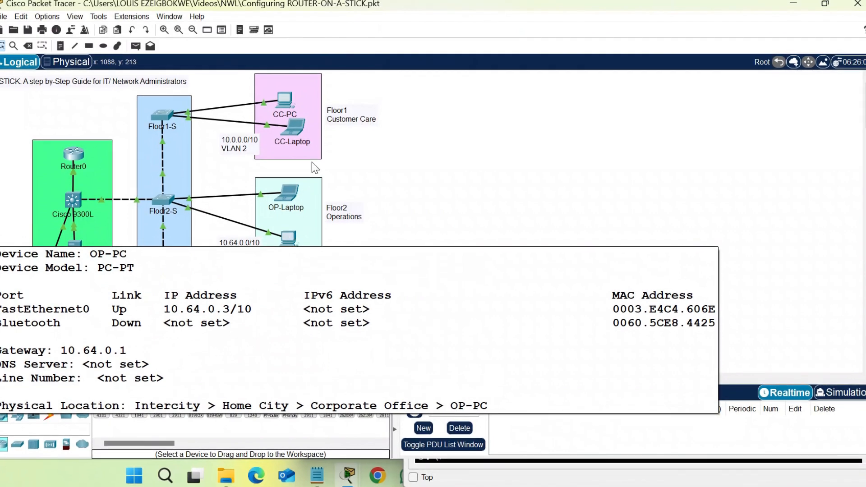
{"action": "left_click", "coordinate": [294, 131]}
{"action": "type", "text": "p"}
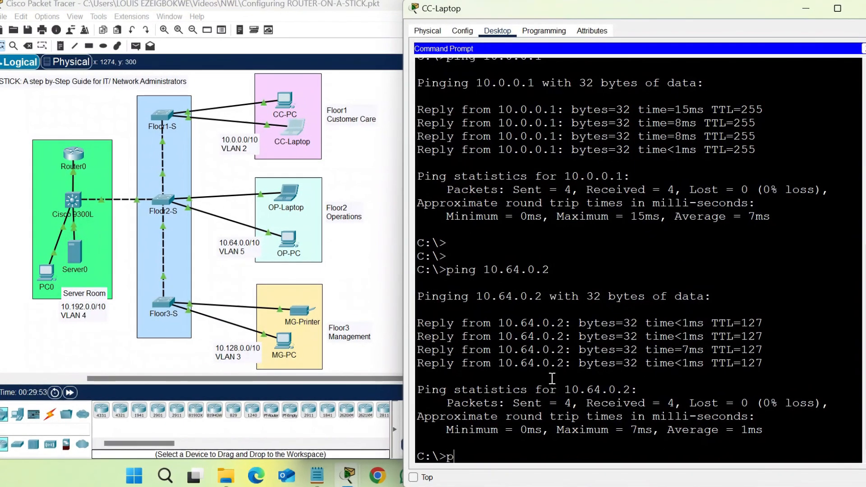
{"action": "type", "text": "ing 10.6"}
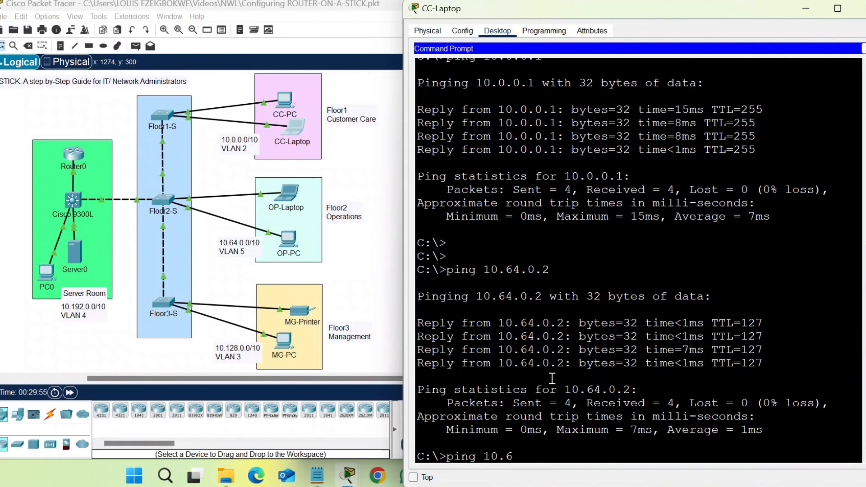
{"action": "type", "text": "4.0.3"}
{"action": "key", "text": "Return"}
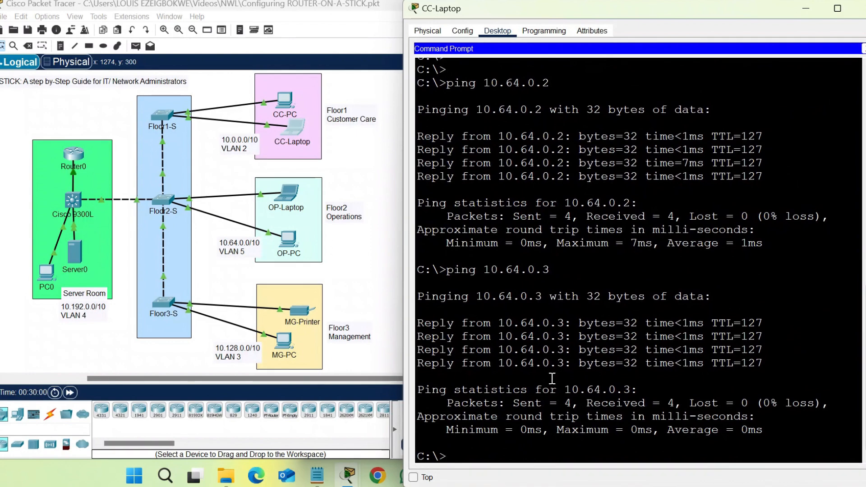
{"action": "left_click", "coordinate": [381, 316]}
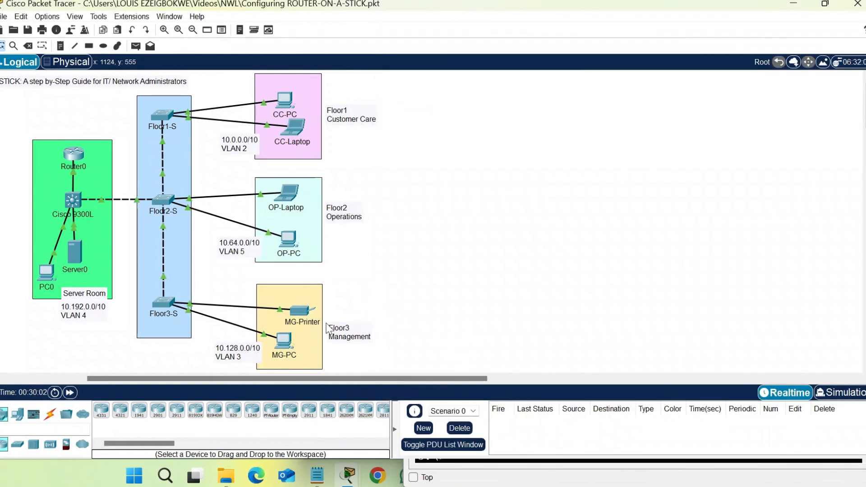
Check MG-Printer's address and ping it at 10.128.0.2 from CC-Laptop
{"action": "mouse_move", "coordinate": [306, 317]}
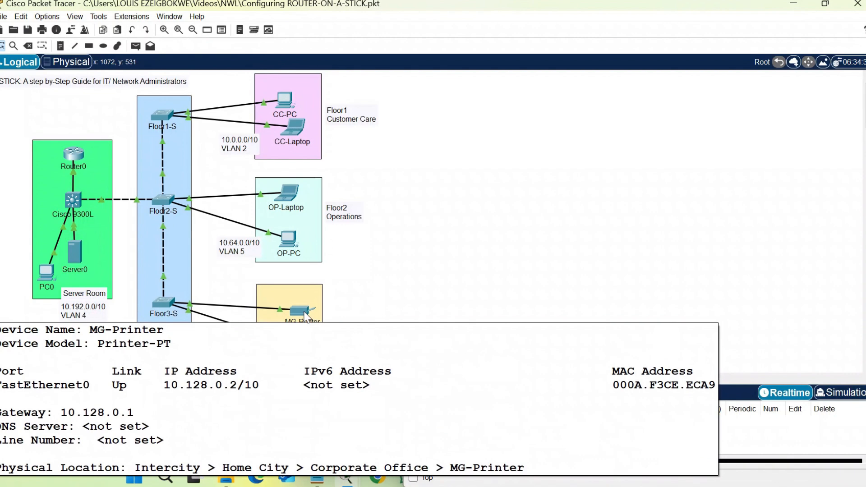
{"action": "left_click", "coordinate": [293, 129]}
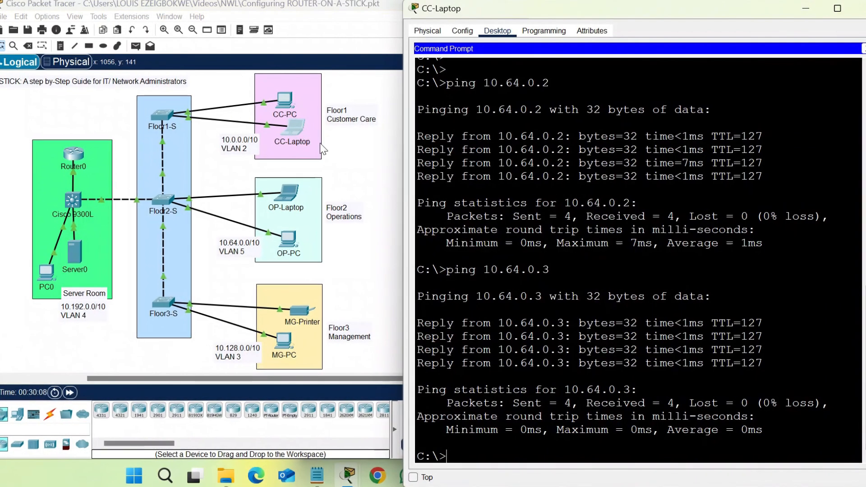
{"action": "left_click", "coordinate": [599, 346]}
{"action": "type", "text": "pin"}
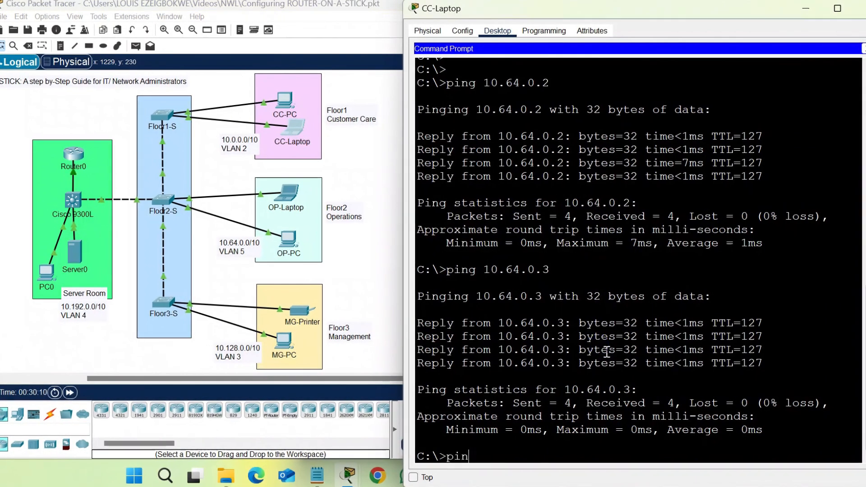
{"action": "type", "text": "g 10.128.0.2"}
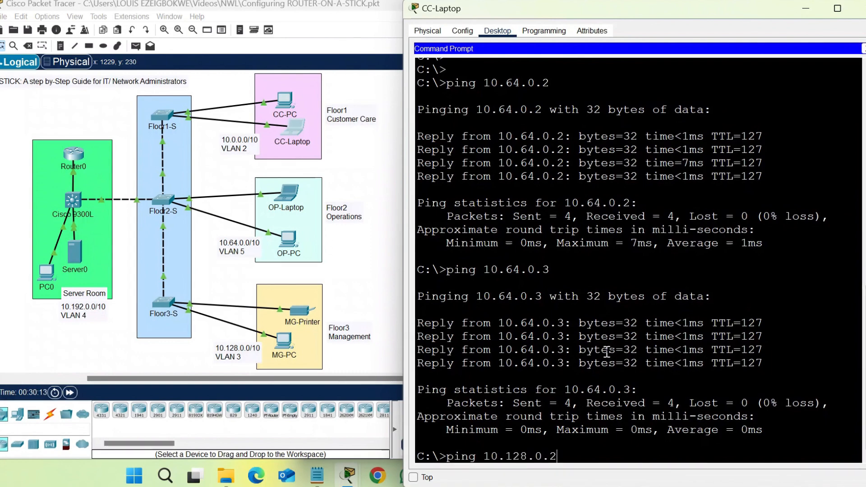
{"action": "key", "text": "Return"}
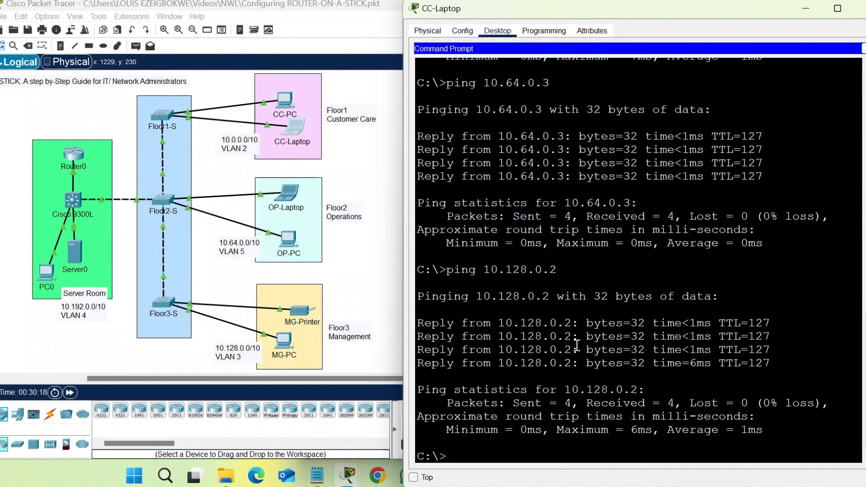
Check PC0's address and ping the VLAN 4 host 10.192.0.3 from CC-Laptop
{"action": "left_click", "coordinate": [50, 333]}
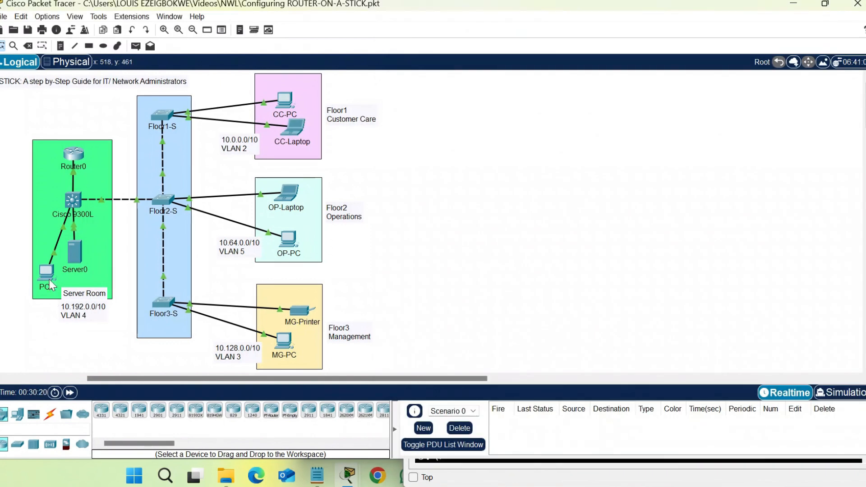
{"action": "mouse_move", "coordinate": [50, 282]}
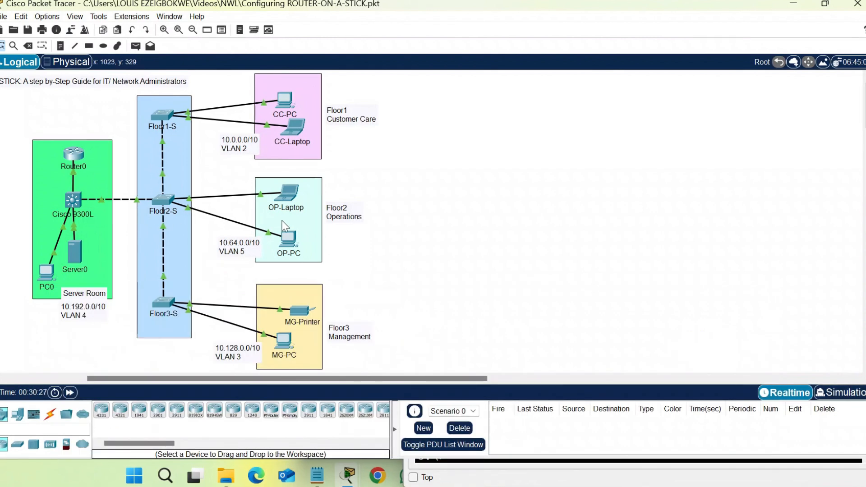
{"action": "left_click", "coordinate": [293, 129]}
{"action": "left_click", "coordinate": [445, 306]}
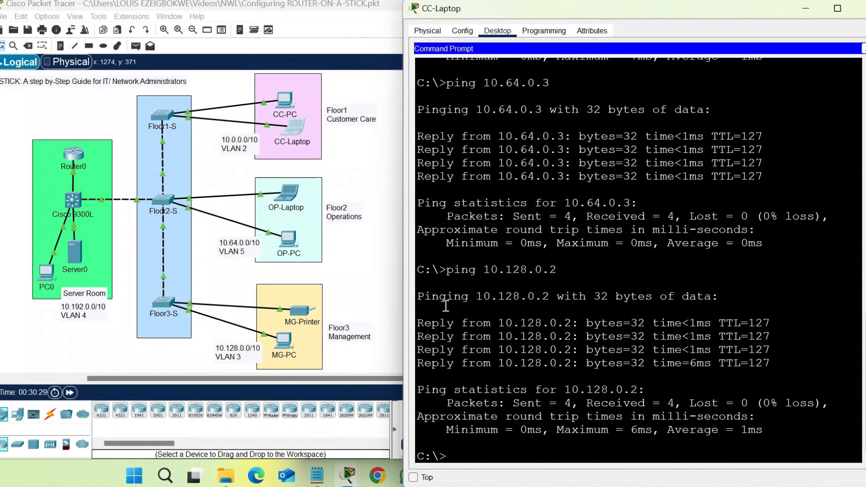
{"action": "key", "text": "Return"}
{"action": "key", "text": "Return"}
{"action": "type", "text": "ping"}
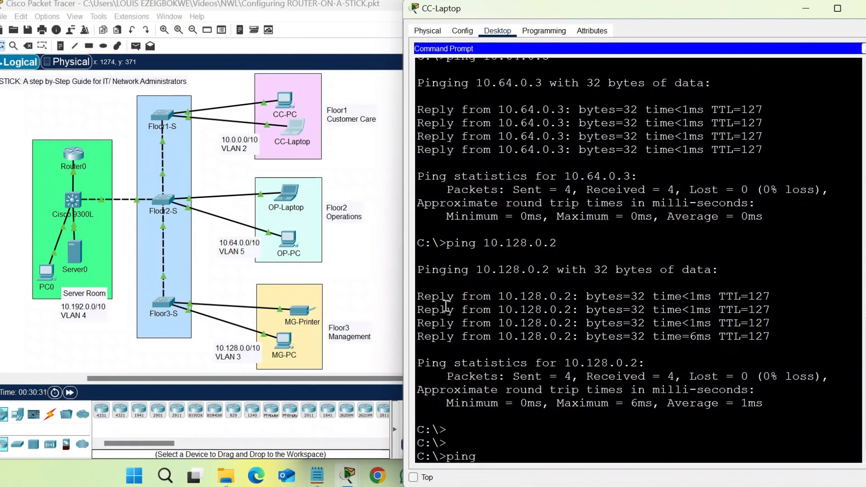
{"action": "type", "text": " 10.192.0.3"}
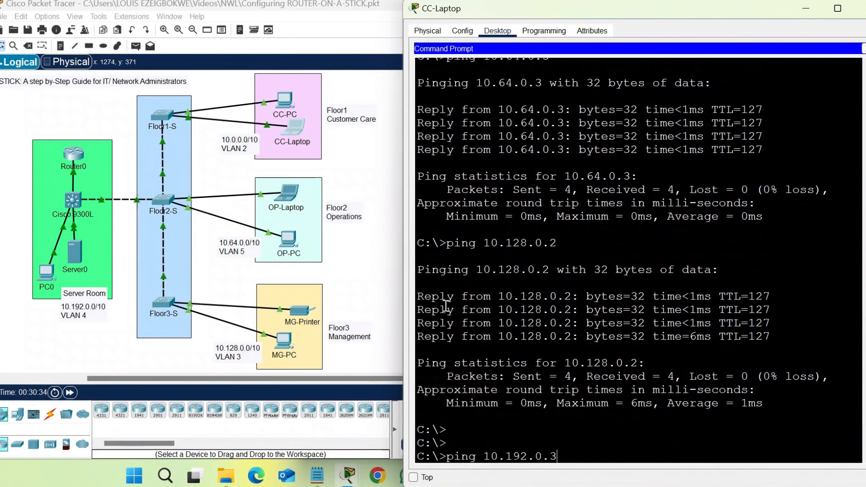
{"action": "key", "text": "Return"}
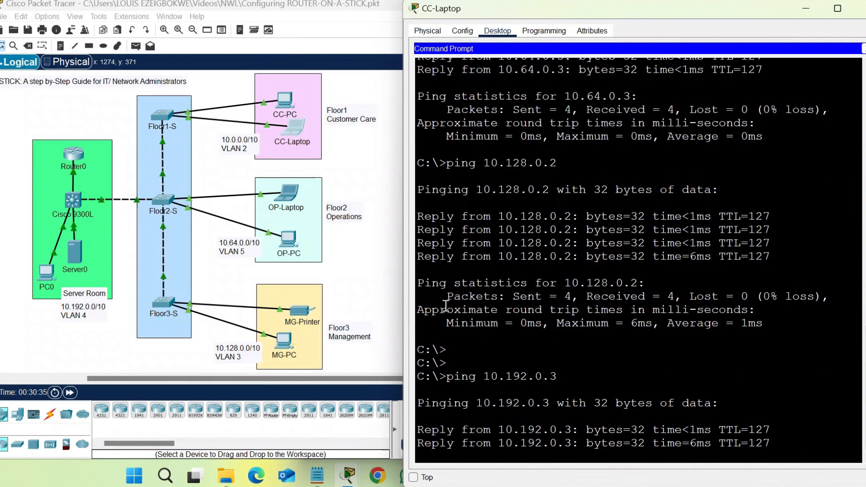